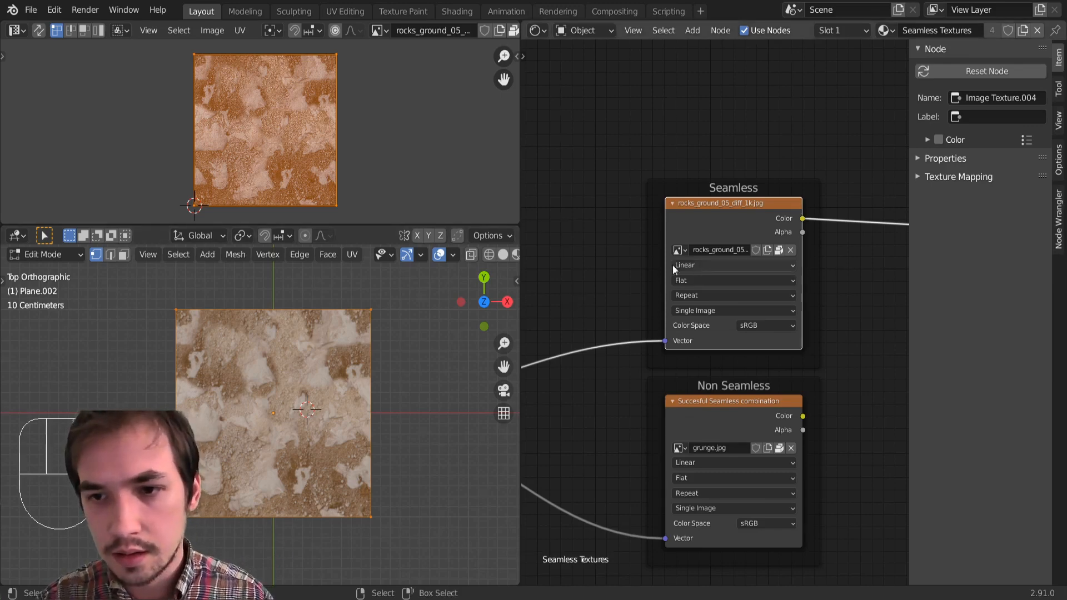
# Step: Scale the plane's UVs up well beyond the image bounds and inspect the repeating rocks ground texture on the plane
pyautogui.moveTo(313, 128)
pyautogui.mouseDown(button='middle')
pyautogui.moveTo(336, 142)
pyautogui.moveTo(325, 128)
pyautogui.mouseUp(button='middle')
pyautogui.click(15, 31)
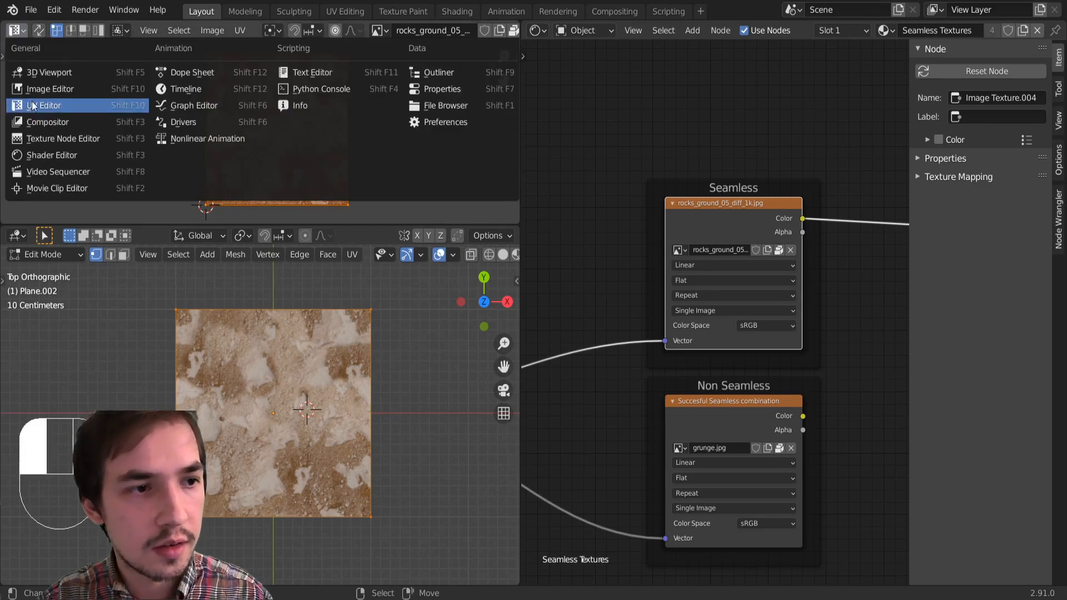
pyautogui.click(32, 105)
pyautogui.press('s')
pyautogui.click(406, 73)
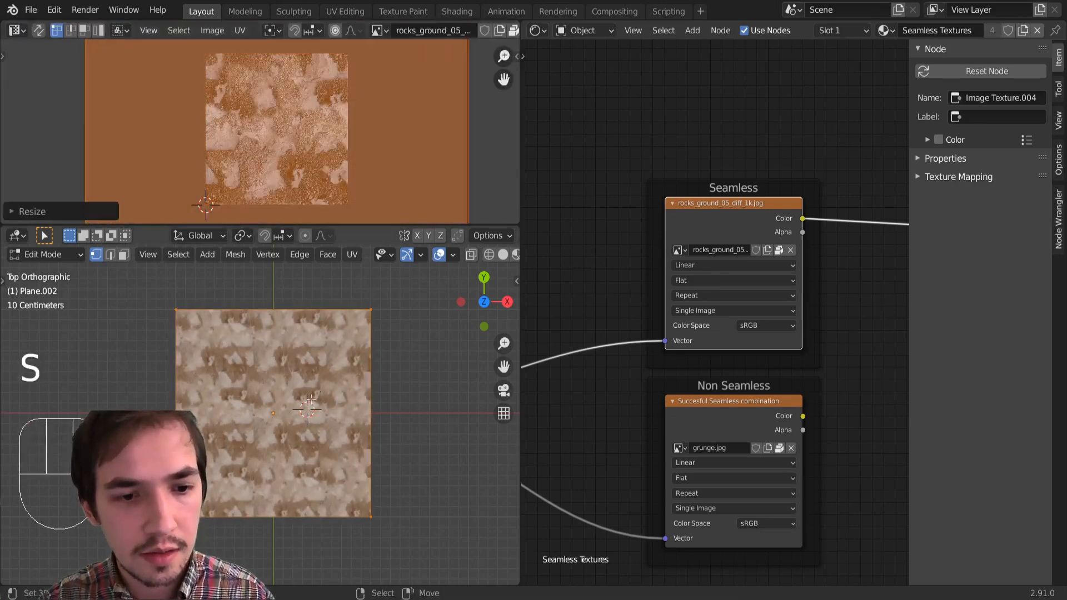
pyautogui.scroll(4, 261, 414)
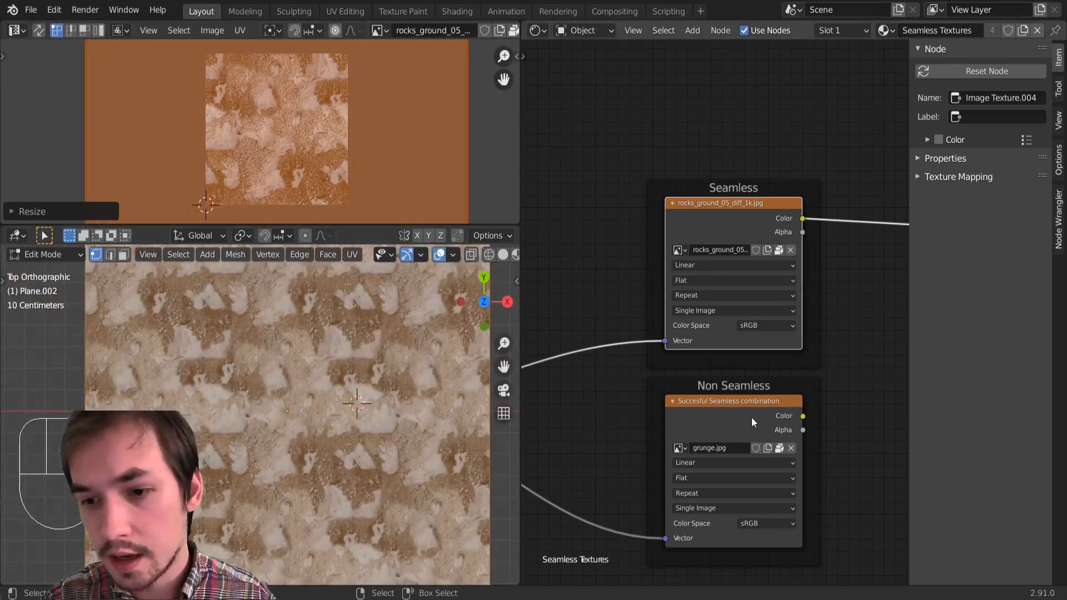
pyautogui.scroll(-2, 739, 420)
pyautogui.scroll(2, 703, 408)
# Step: Preview the non-seamless grunge.jpg image texture on the plane and examine its edges where the tiles repeat
pyautogui.keyDown('ctrl'); pyautogui.keyDown('shift'); pyautogui.click(715, 416); pyautogui.keyUp('shift'); pyautogui.keyUp('ctrl')
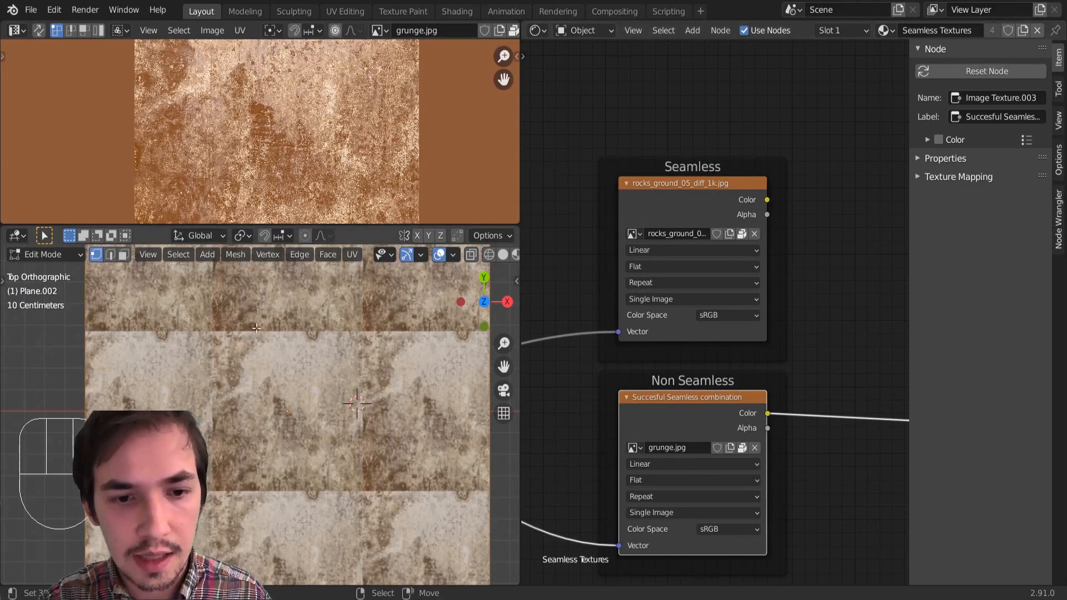
pyautogui.scroll(-4, 334, 146)
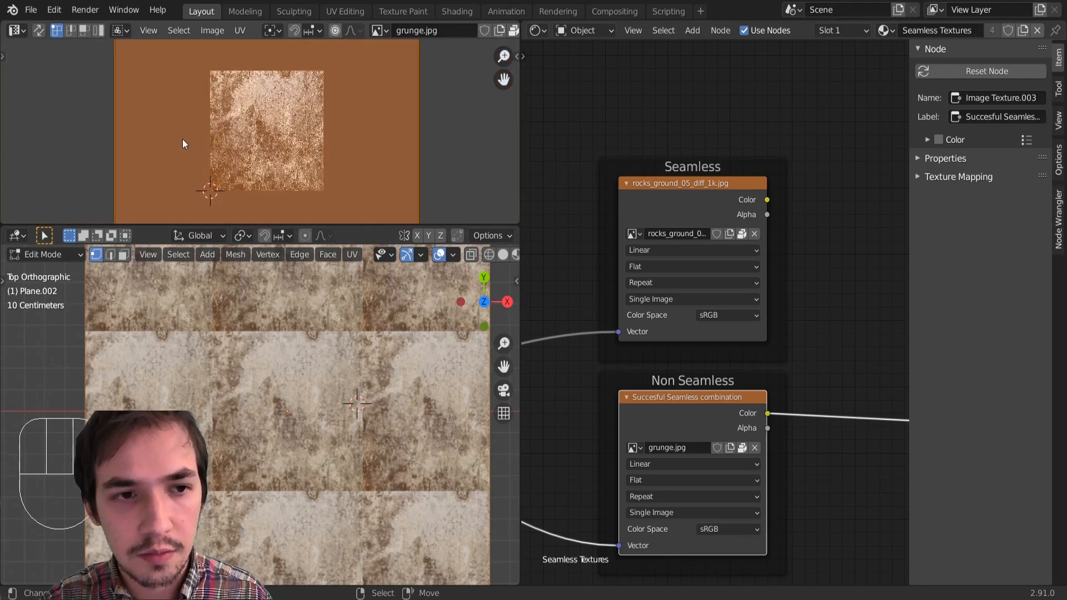
pyautogui.scroll(-4, 189, 142)
pyautogui.scroll(-4, 315, 333)
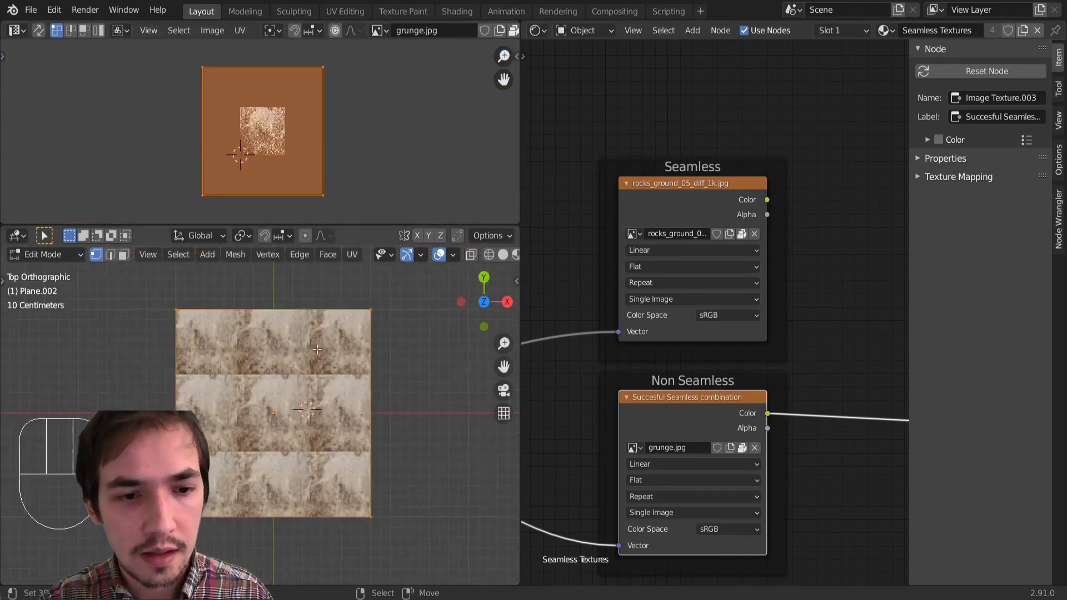
pyautogui.scroll(-2, 602, 323)
pyautogui.scroll(-3, 602, 323)
pyautogui.scroll(6, 611, 339)
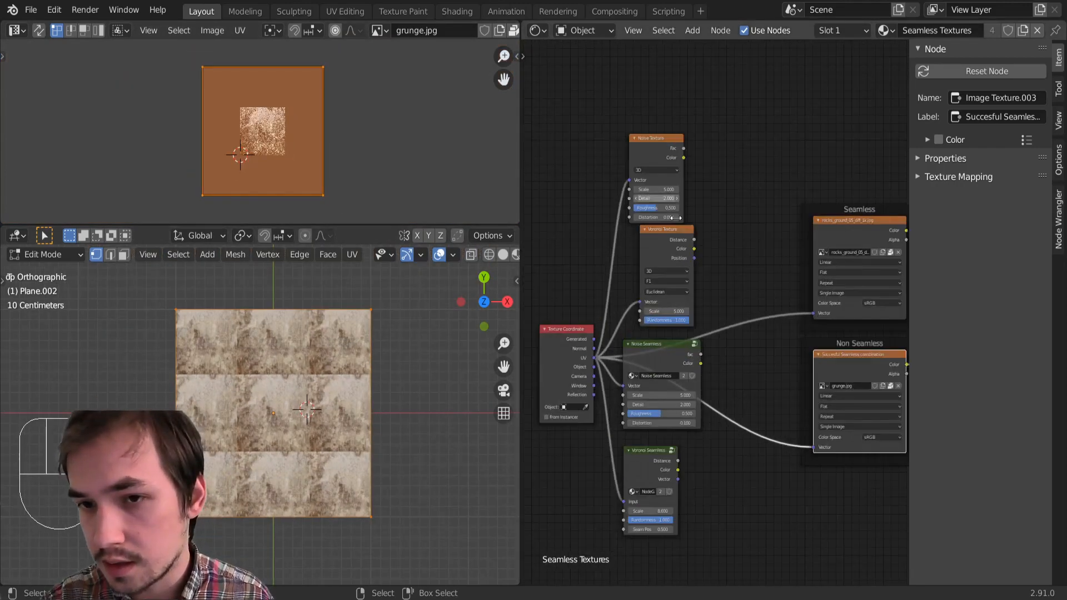
# Step: Preview the Noise Texture's Fac output on the plane and examine how it behaves across the enlarged UVs
pyautogui.keyDown('ctrl'); pyautogui.keyDown('shift'); pyautogui.click(659, 170); pyautogui.keyUp('shift'); pyautogui.keyUp('ctrl')
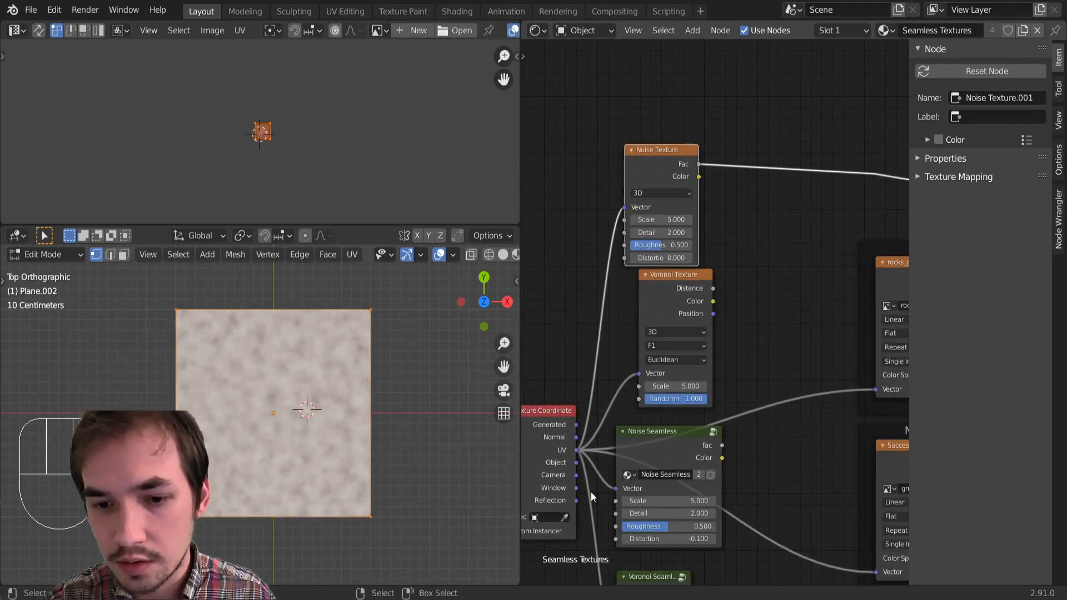
pyautogui.scroll(1, 578, 522)
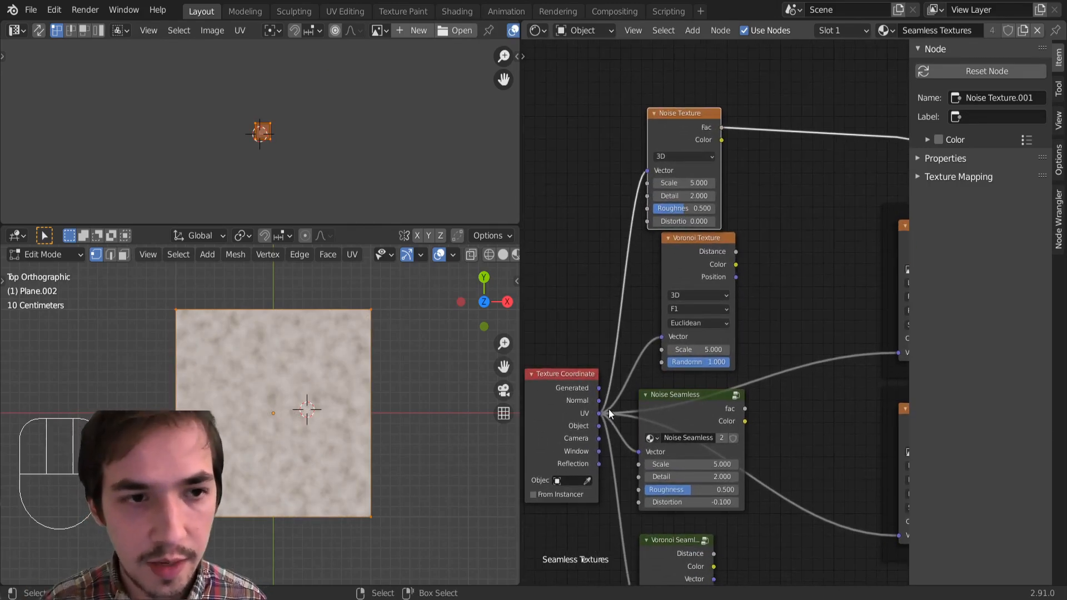
pyautogui.scroll(9, 272, 146)
pyautogui.scroll(-5, 273, 145)
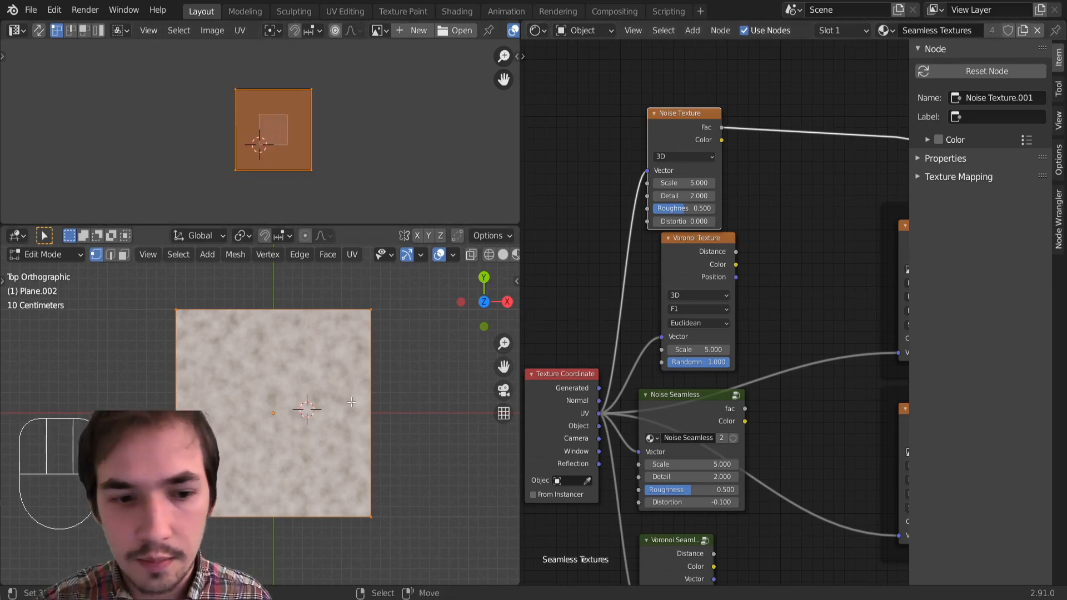
pyautogui.scroll(3, 340, 405)
pyautogui.scroll(-2, 309, 406)
pyautogui.scroll(2, 261, 133)
pyautogui.keyDown('ctrl'); pyautogui.moveTo(607, 349); pyautogui.dragTo(811, 399, button='middle'); pyautogui.keyUp('ctrl')
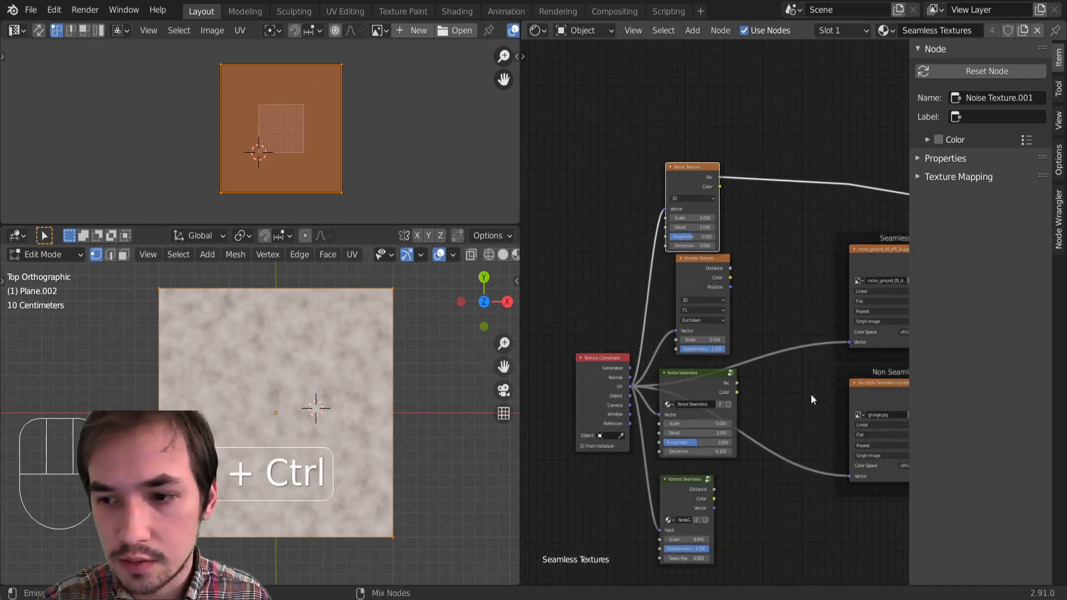
# Step: Compare the tiled grunge.jpg preview with the Noise Texture preview on the plane
pyautogui.keyDown('ctrl'); pyautogui.keyDown('shift'); pyautogui.click(885, 388); pyautogui.keyUp('shift'); pyautogui.keyUp('ctrl')
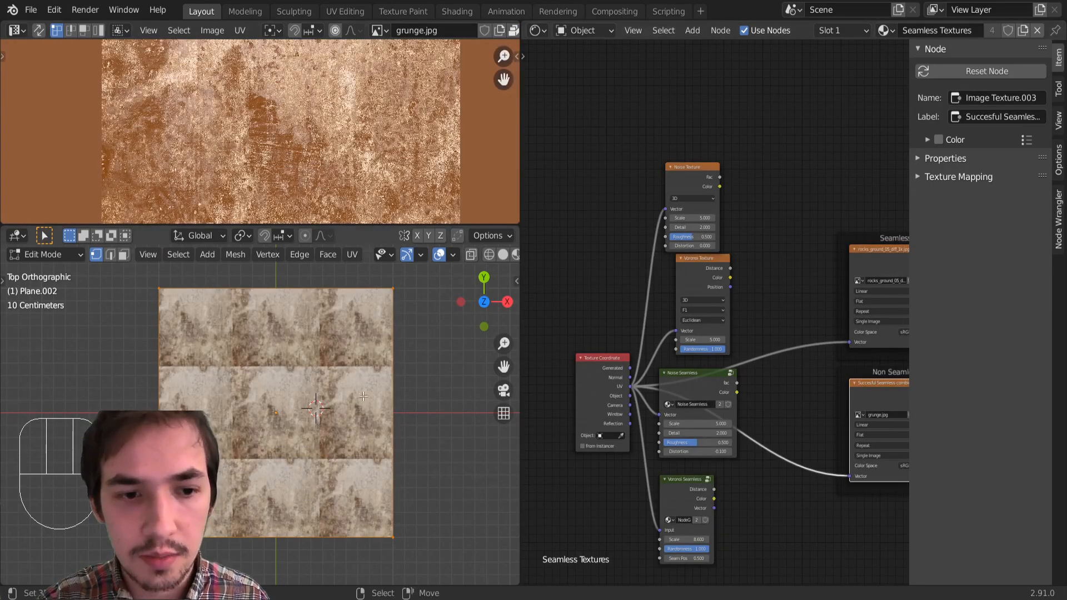
pyautogui.keyDown('ctrl'); pyautogui.keyDown('shift'); pyautogui.click(681, 182); pyautogui.keyUp('shift'); pyautogui.keyUp('ctrl')
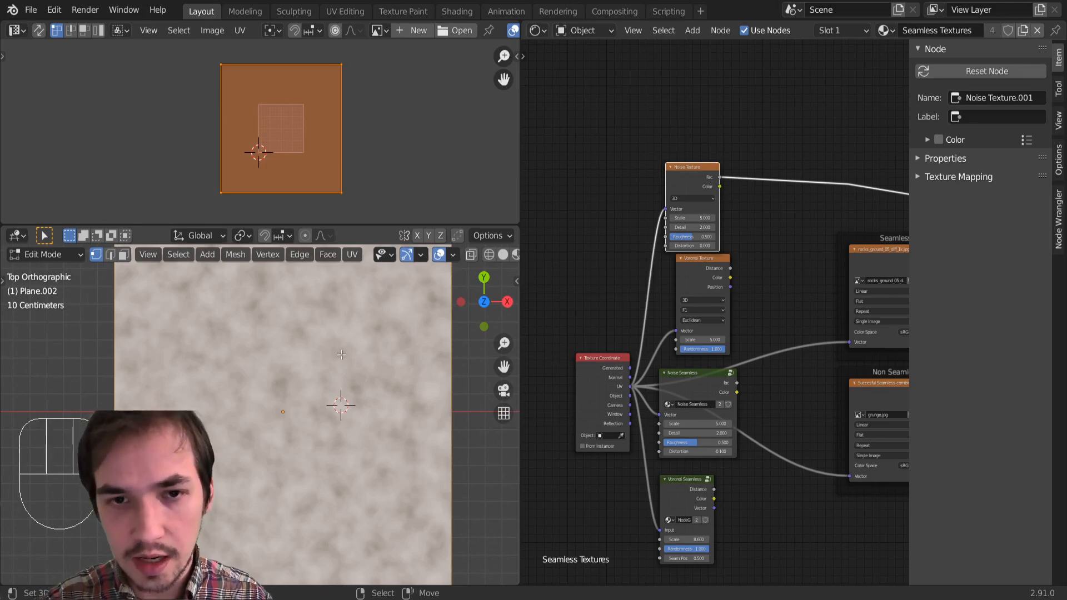
pyautogui.scroll(-3, 342, 355)
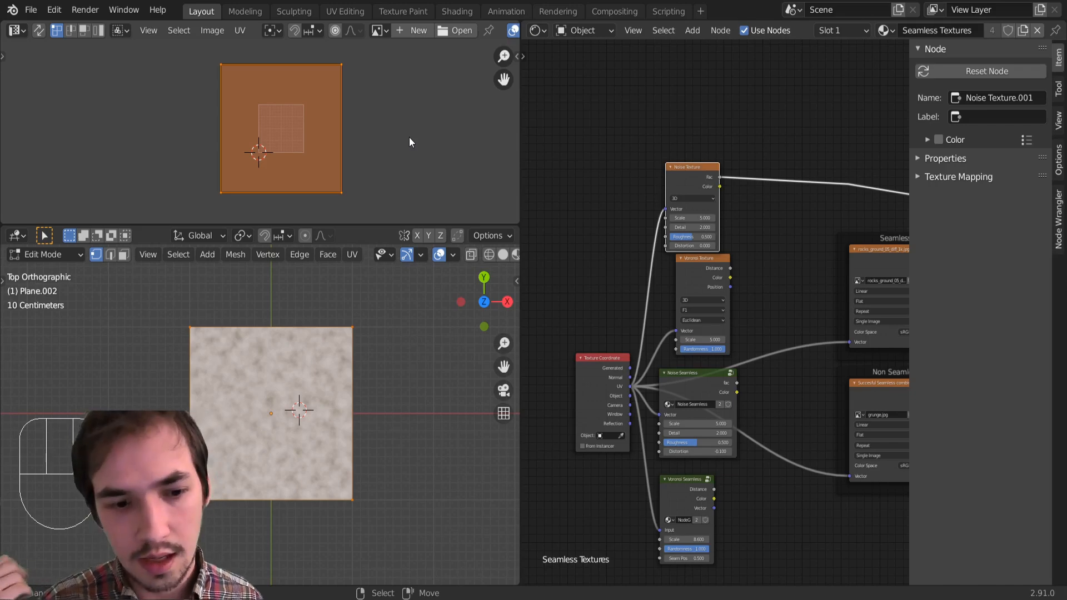
# Step: Reset the plane's UV mapping so it covers exactly one texture tile
pyautogui.press('u')
pyautogui.click(286, 344)
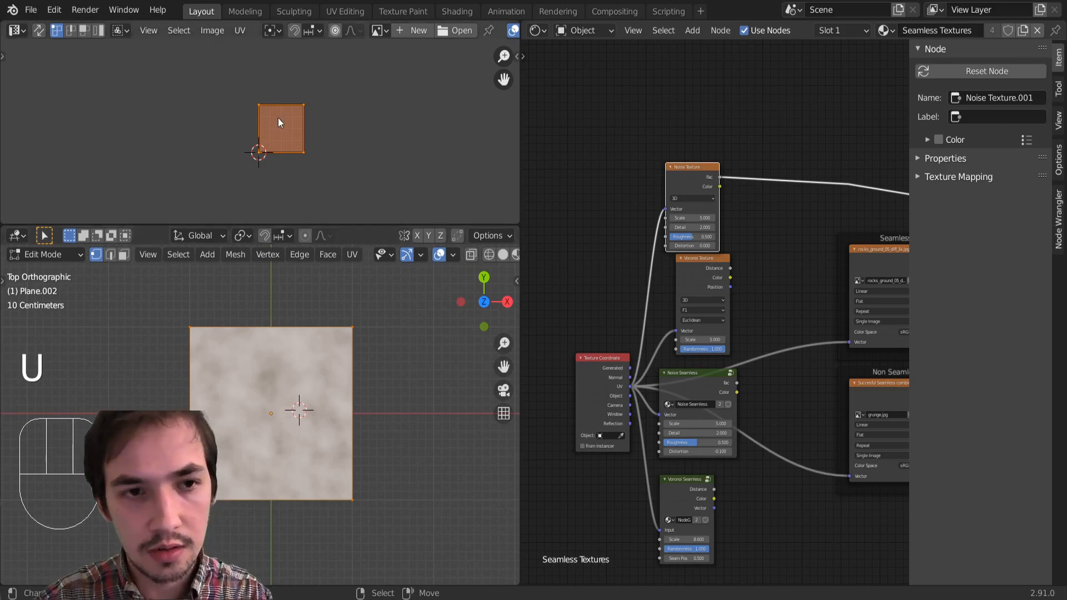
pyautogui.scroll(4, 279, 123)
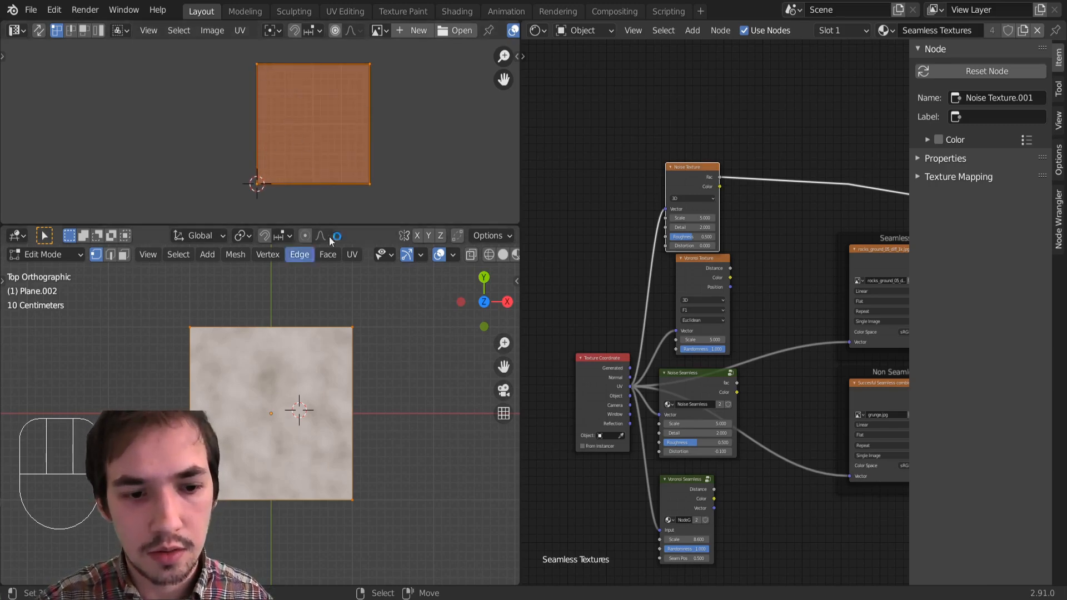
pyautogui.press('u')
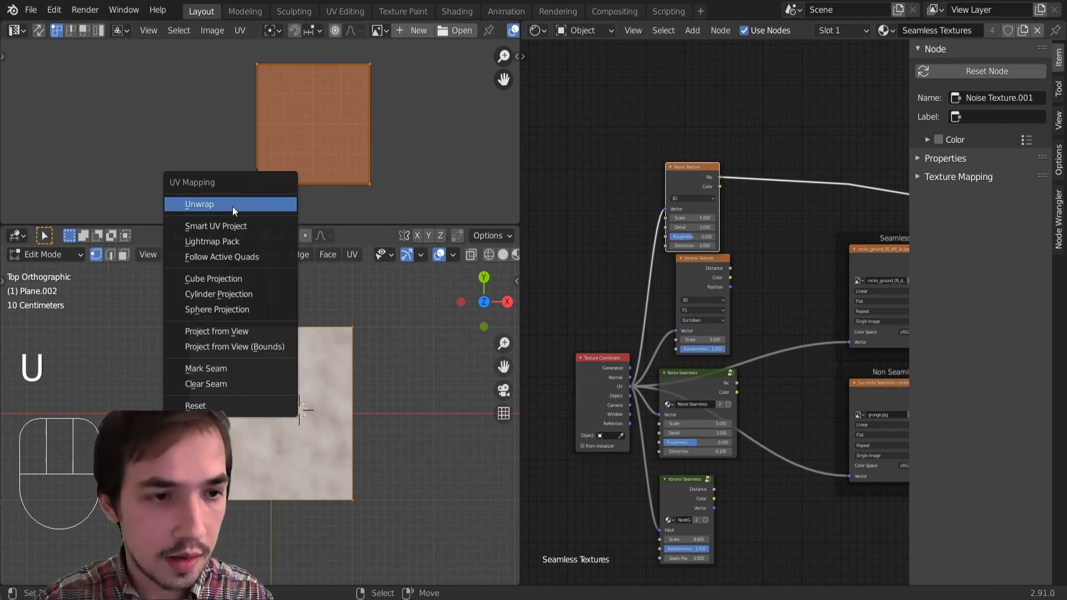
pyautogui.click(224, 408)
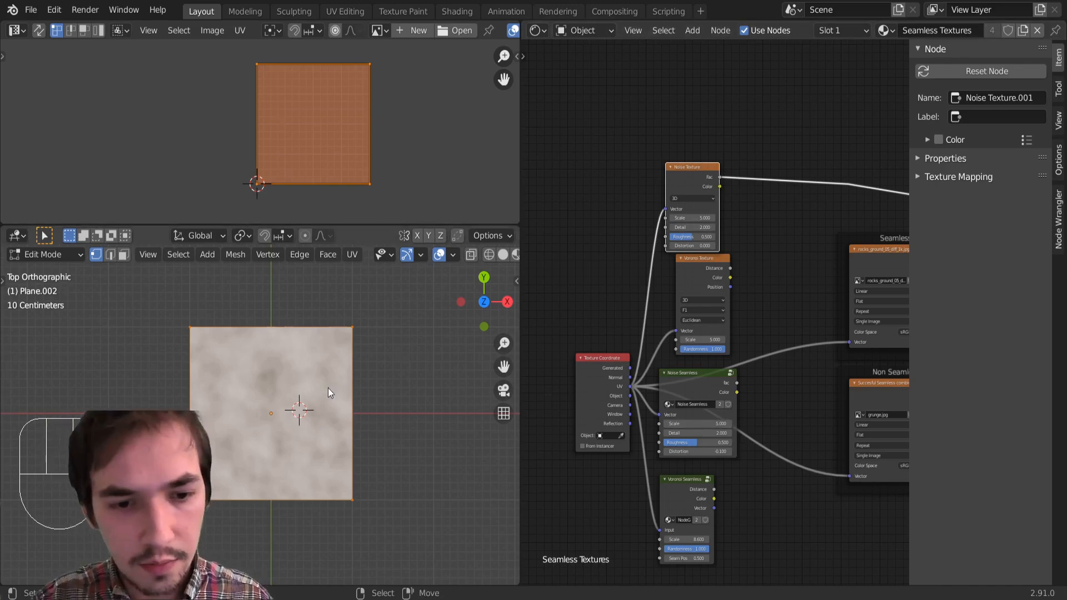
# Step: Return to Object Mode and duplicate the plane 2 m along the X axis
pyautogui.press('Tab')
pyautogui.hotkey('shift', 'd')
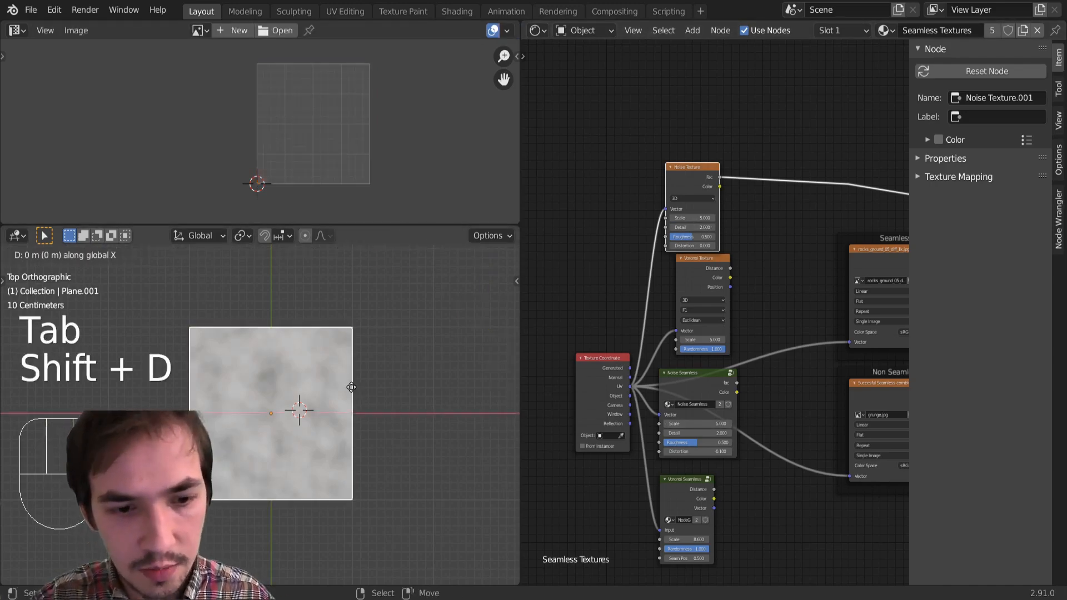
pyautogui.write('2')
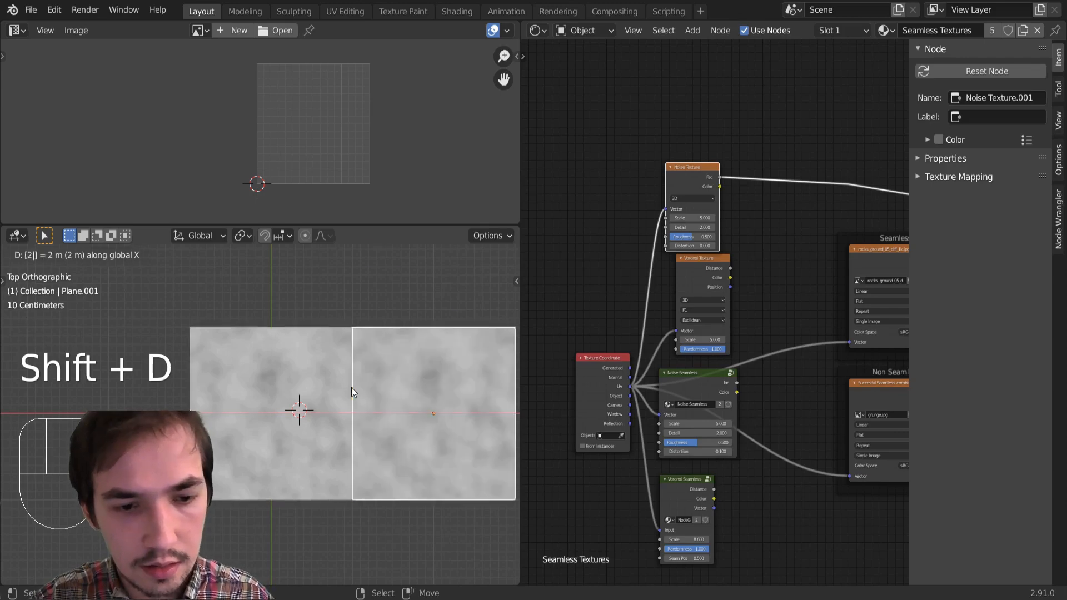
pyautogui.press('Return')
# Step: Duplicate both planes 2 m along the Y axis to form a two-by-two grid, and clear the selection
pyautogui.keyDown('shift'); pyautogui.click(333, 375); pyautogui.keyUp('shift')
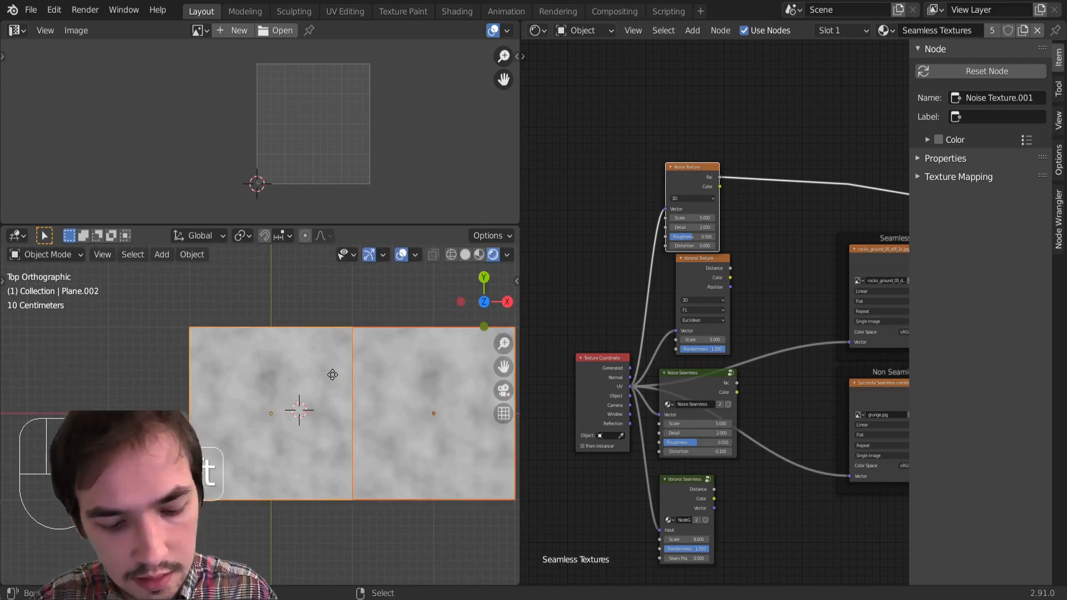
pyautogui.hotkey('shift', 'd')
pyautogui.press('y')
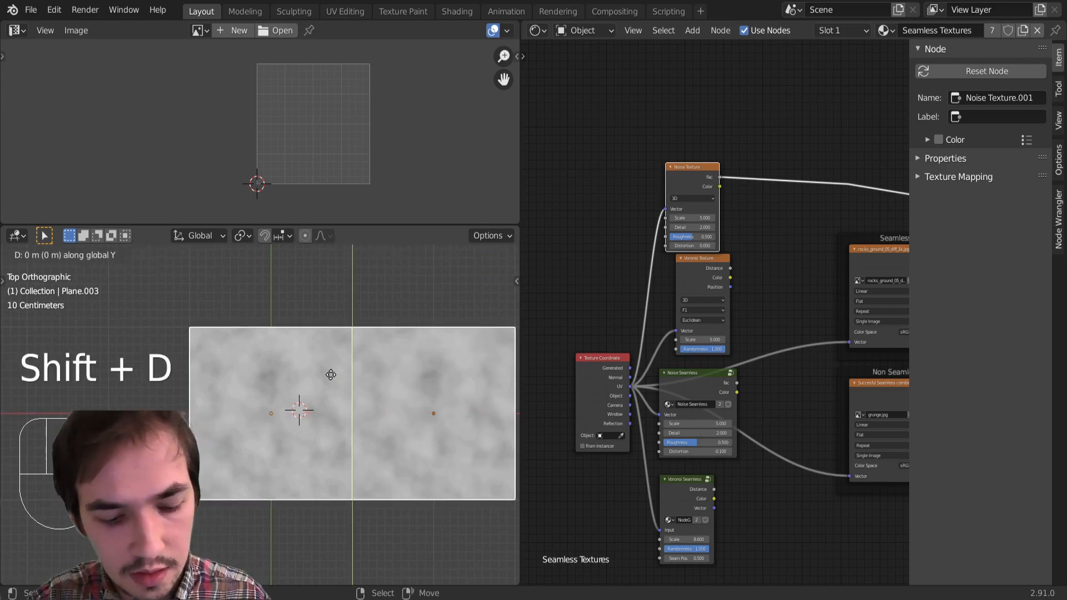
pyautogui.write('2')
pyautogui.press('Return')
pyautogui.scroll(-2, 332, 371)
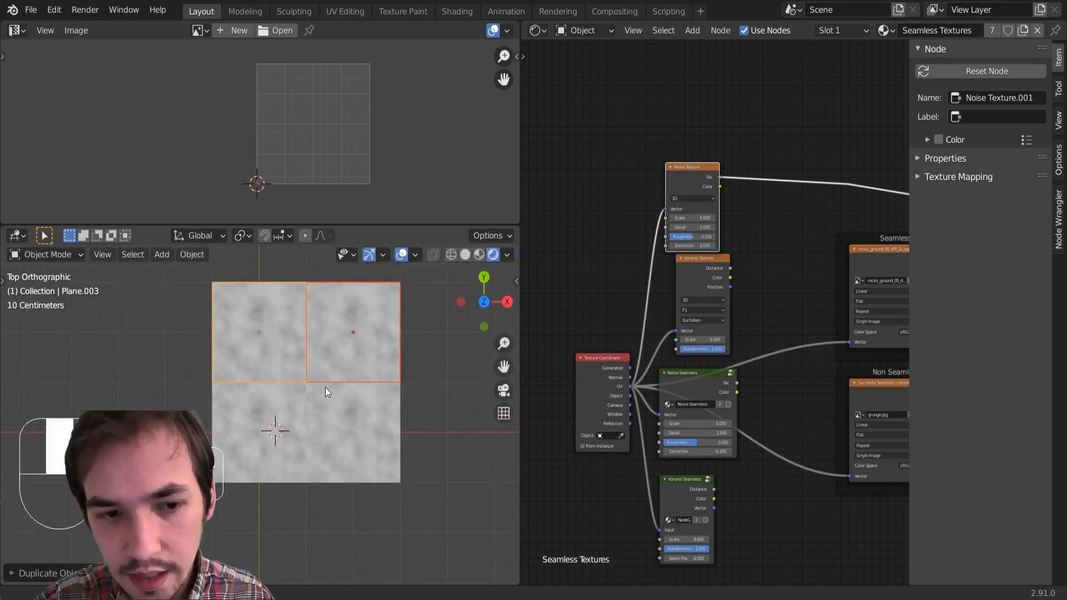
pyautogui.scroll(2, 313, 378)
pyautogui.hotkey('alt', 'a')
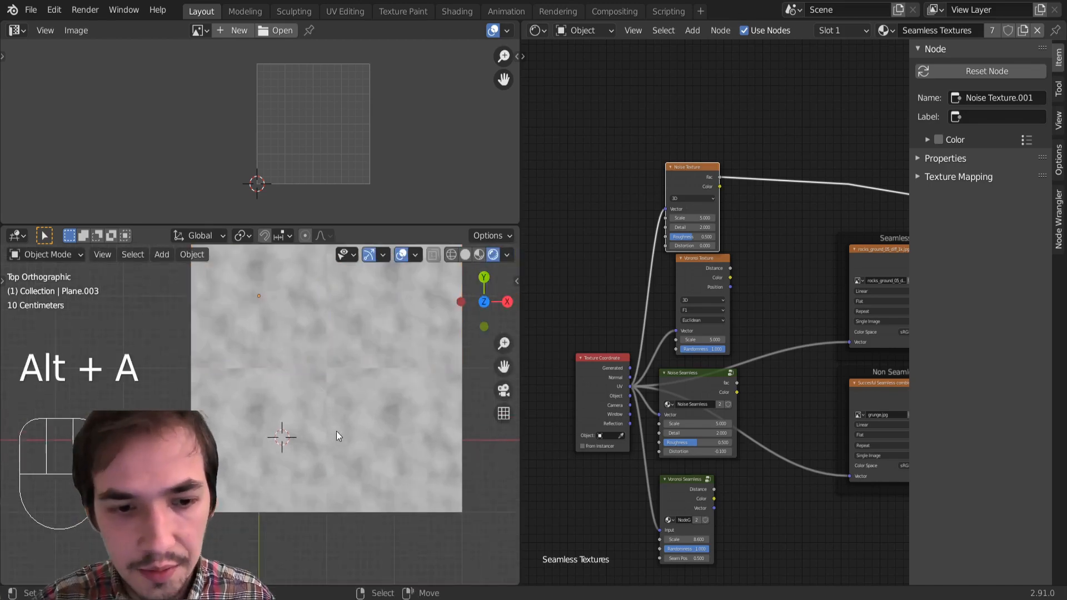
# Step: Preview the seamless rocks ground image texture on the four planes and pick individual planes to check their shared edges
pyautogui.keyDown('ctrl'); pyautogui.keyDown('shift'); pyautogui.click(877, 258); pyautogui.keyUp('shift'); pyautogui.keyUp('ctrl')
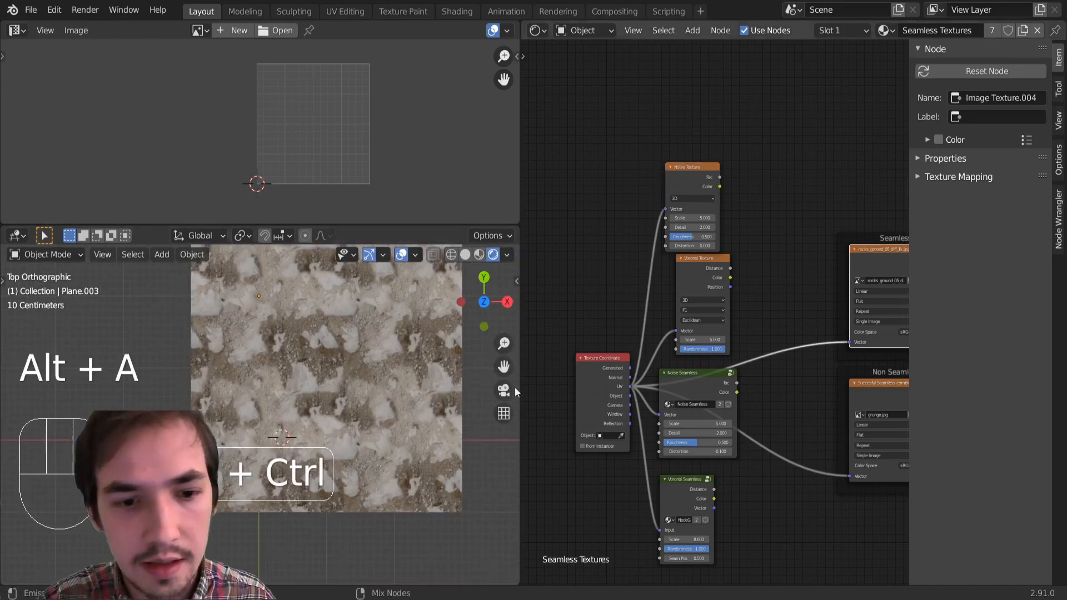
pyautogui.click(315, 309)
pyautogui.click(306, 388)
pyautogui.click(368, 322)
pyautogui.click(362, 428)
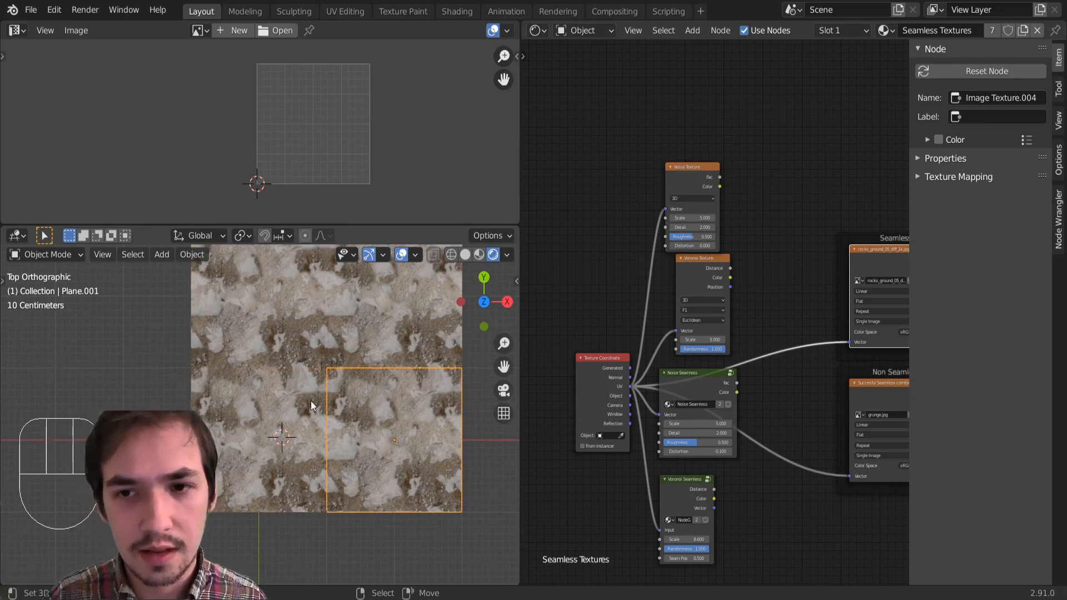
# Step: Preview the Voronoi Texture and the Noise Seamless group on the four planes, examining the borders for visible seams
pyautogui.click(690, 182)
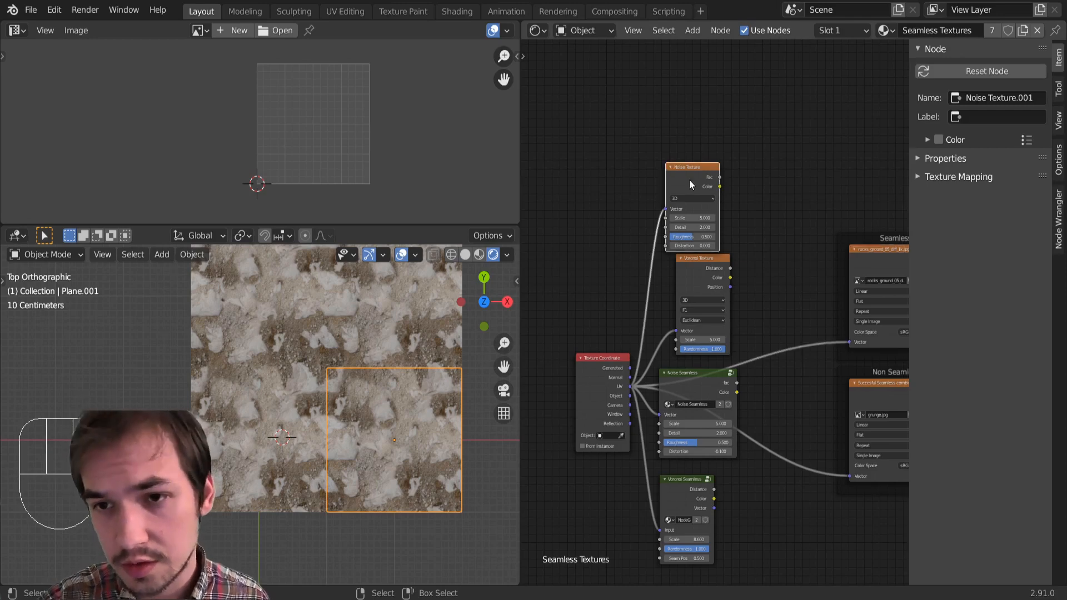
pyautogui.moveTo(694, 392); pyautogui.dragTo(641, 330, button='middle')
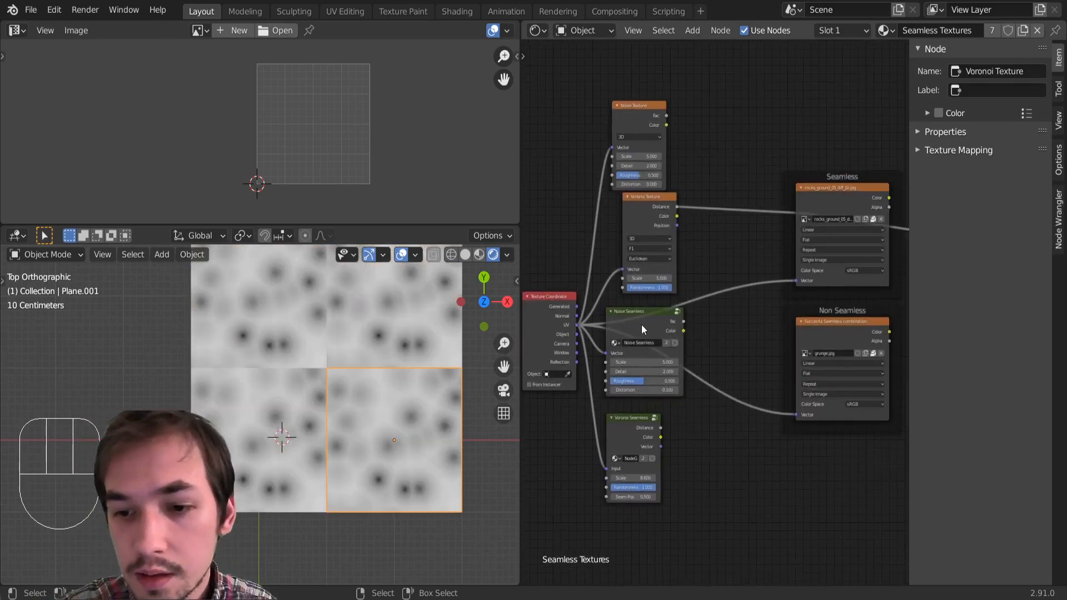
pyautogui.keyDown('ctrl'); pyautogui.keyDown('shift'); pyautogui.click(640, 325); pyautogui.keyUp('shift'); pyautogui.keyUp('ctrl')
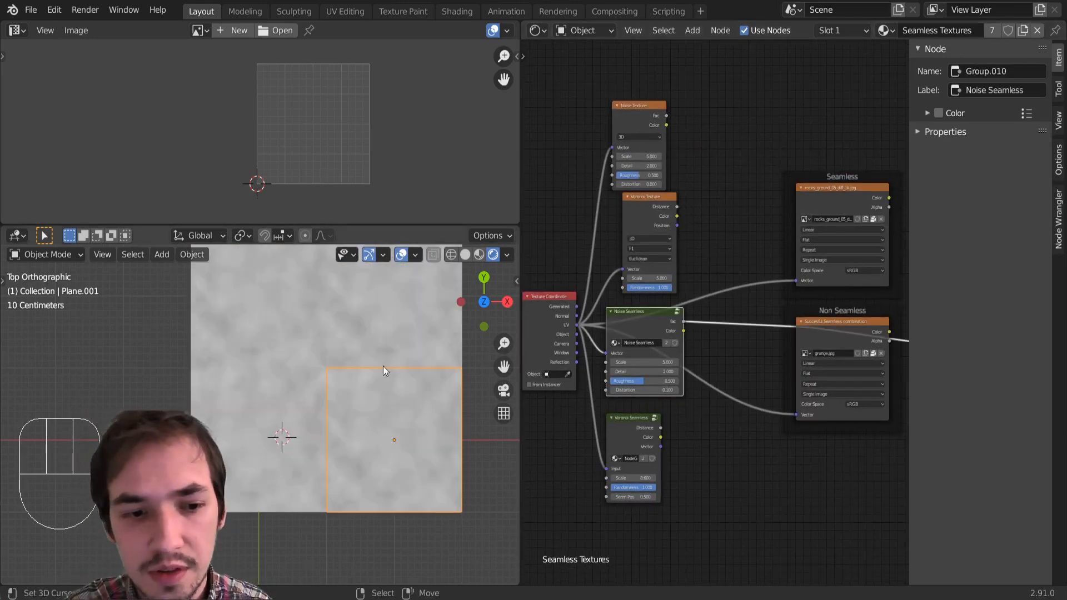
pyautogui.hotkey('alt', 'a')
pyautogui.scroll(4, 328, 389)
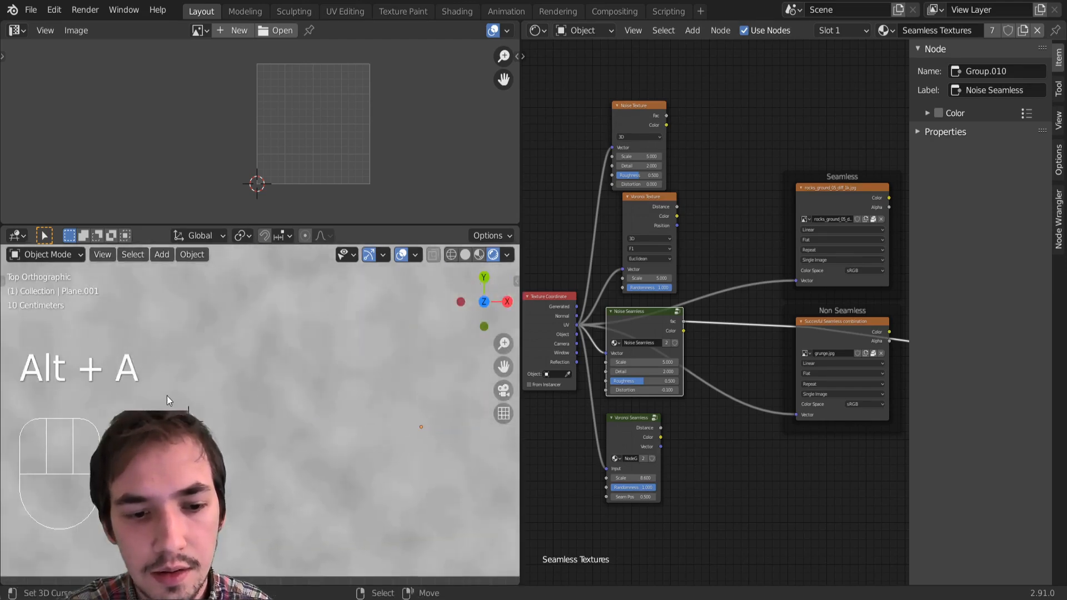
pyautogui.scroll(-4, 358, 362)
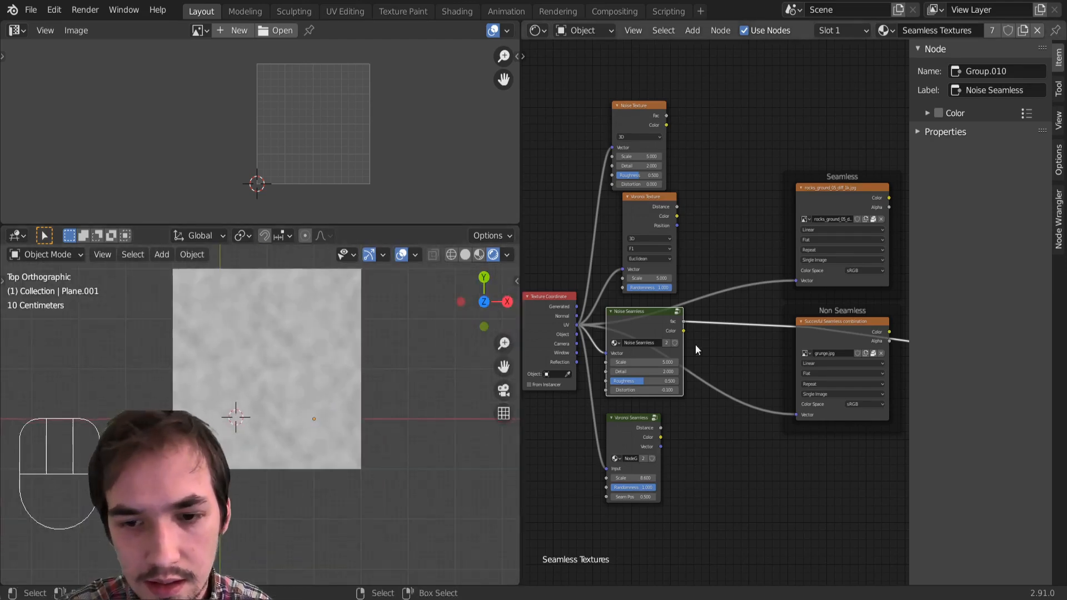
# Step: Preview the Voronoi Seamless group's Color output on the planes and examine its pattern across the borders
pyautogui.keyDown('ctrl'); pyautogui.keyDown('shift'); pyautogui.click(635, 434); pyautogui.keyUp('shift'); pyautogui.keyUp('ctrl')
pyautogui.keyDown('ctrl'); pyautogui.keyDown('shift'); pyautogui.click(634, 435); pyautogui.keyUp('shift'); pyautogui.keyUp('ctrl')
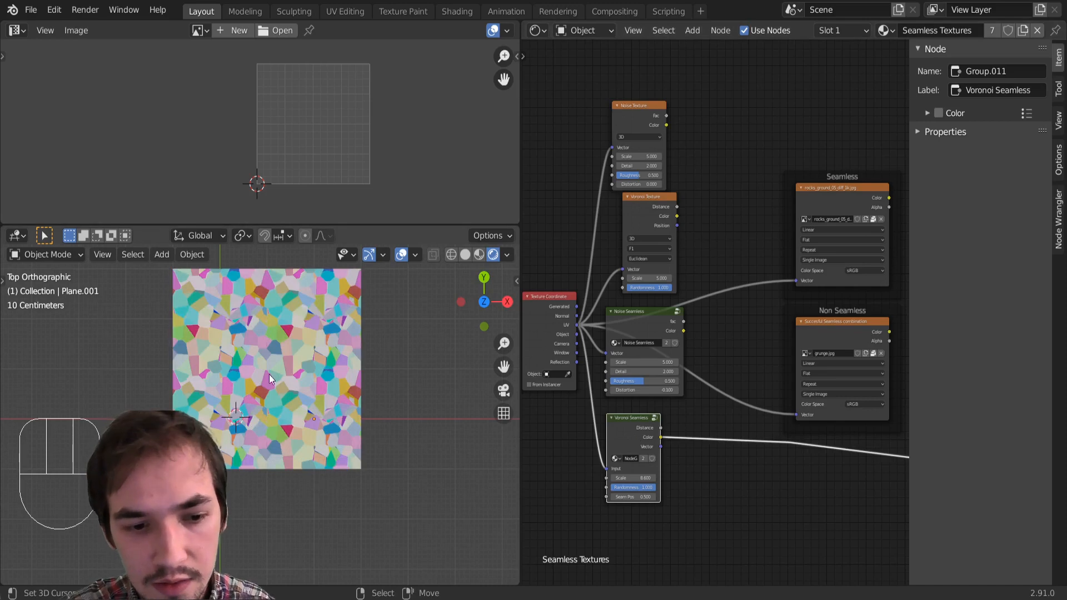
pyautogui.scroll(5, 269, 374)
pyautogui.scroll(-1, 326, 396)
pyautogui.keyDown('shift'); pyautogui.moveTo(285, 395); pyautogui.dragTo(324, 459, button='middle'); pyautogui.keyUp('shift')
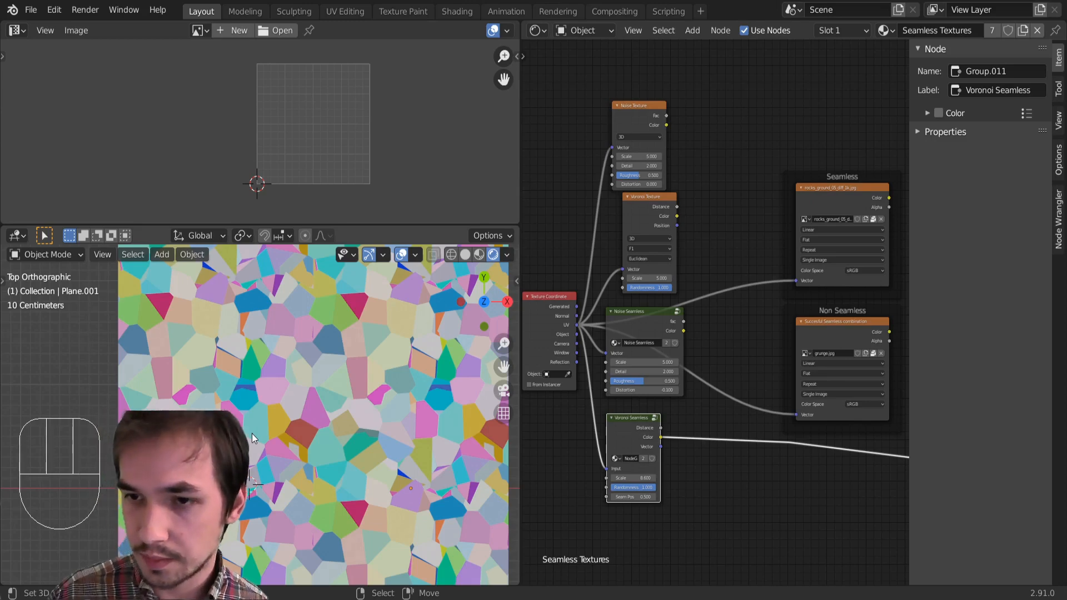
pyautogui.scroll(-2, 741, 278)
# Step: Shift the rocks ground image texture node slightly to the right in the node graph and preview it on the planes
pyautogui.moveTo(741, 279); pyautogui.dragTo(647, 289, button='middle')
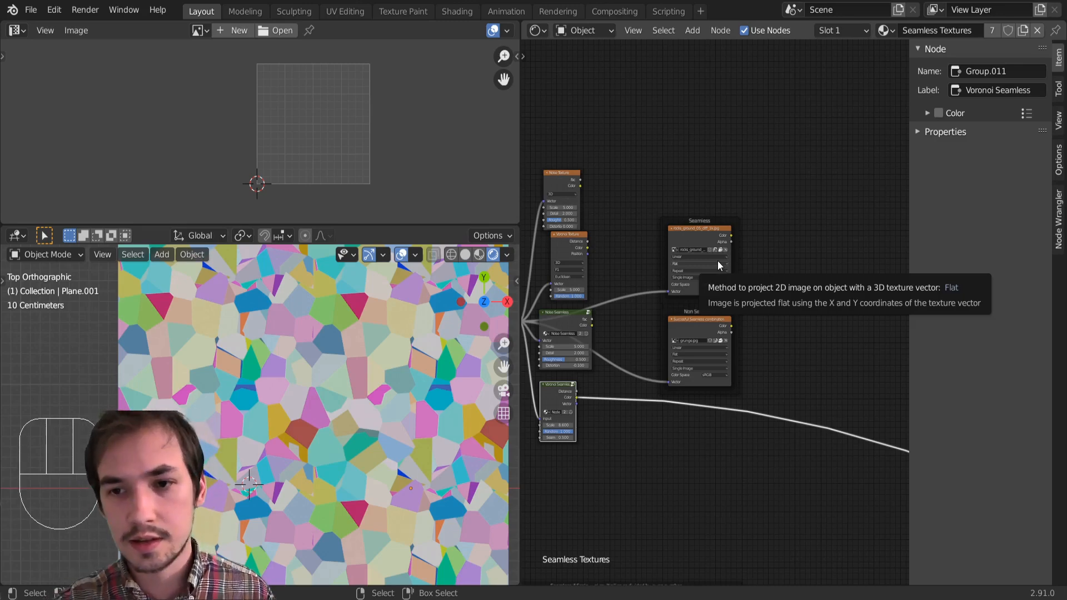
pyautogui.moveTo(734, 262); pyautogui.dragTo(758, 261)
pyautogui.keyDown('ctrl'); pyautogui.keyDown('shift'); pyautogui.click(743, 236); pyautogui.keyUp('shift'); pyautogui.keyUp('ctrl')
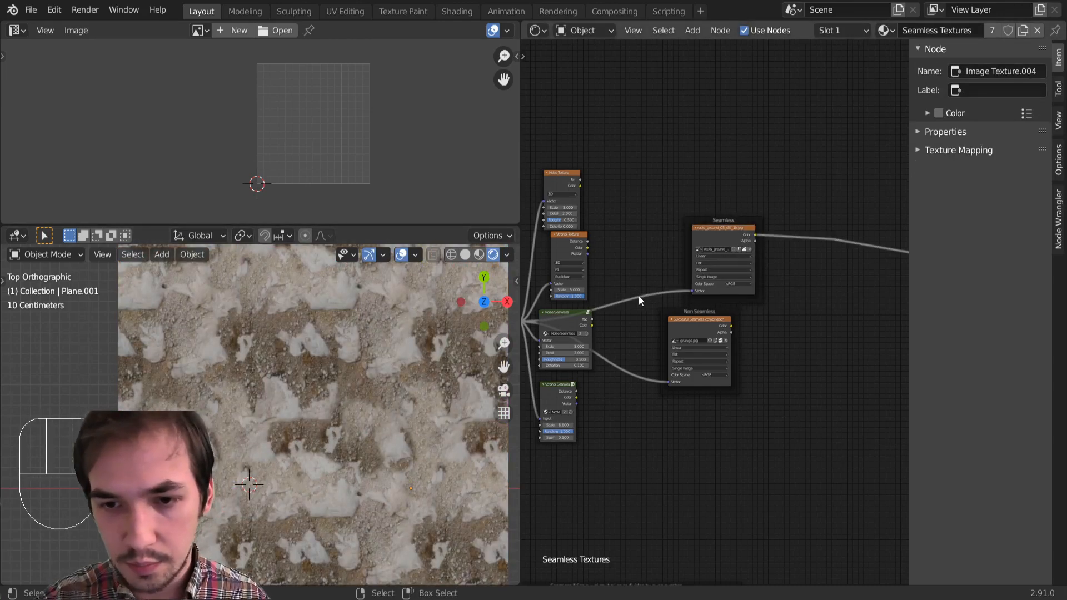
pyautogui.hotkey('shift', 'a')
pyautogui.moveTo(638, 296)
pyautogui.press('Escape')
# Step: Add a Vector Math node set to Subtract and feed the UV coordinates into its first Vector input
pyautogui.scroll(4, 552, 402)
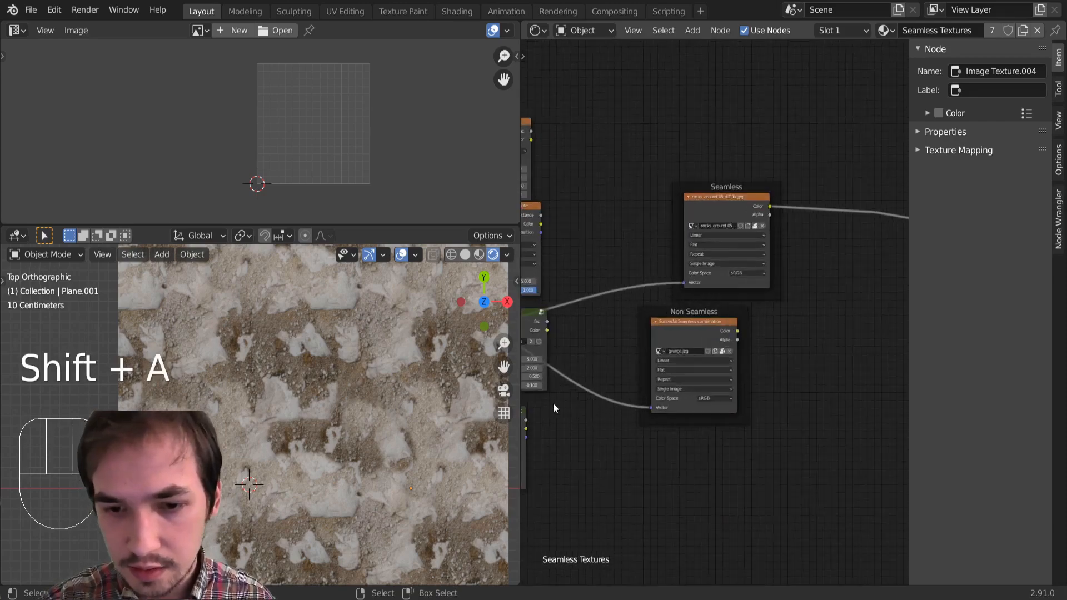
pyautogui.hotkey('shift', 'a')
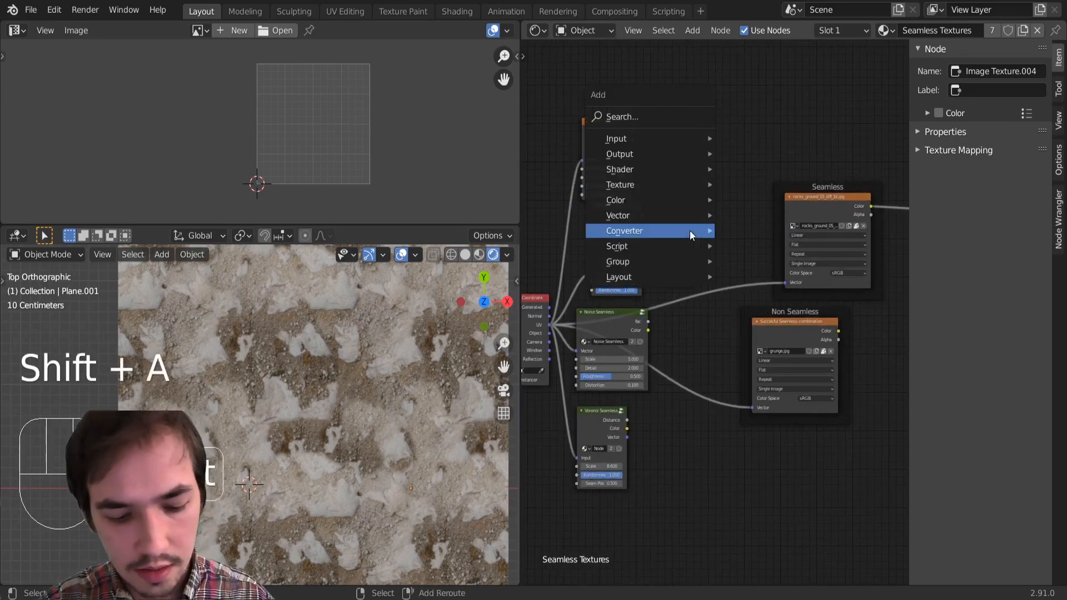
pyautogui.moveTo(691, 231)
pyautogui.click(748, 411)
pyautogui.click(671, 166)
pyautogui.click(691, 183)
pyautogui.click(689, 194)
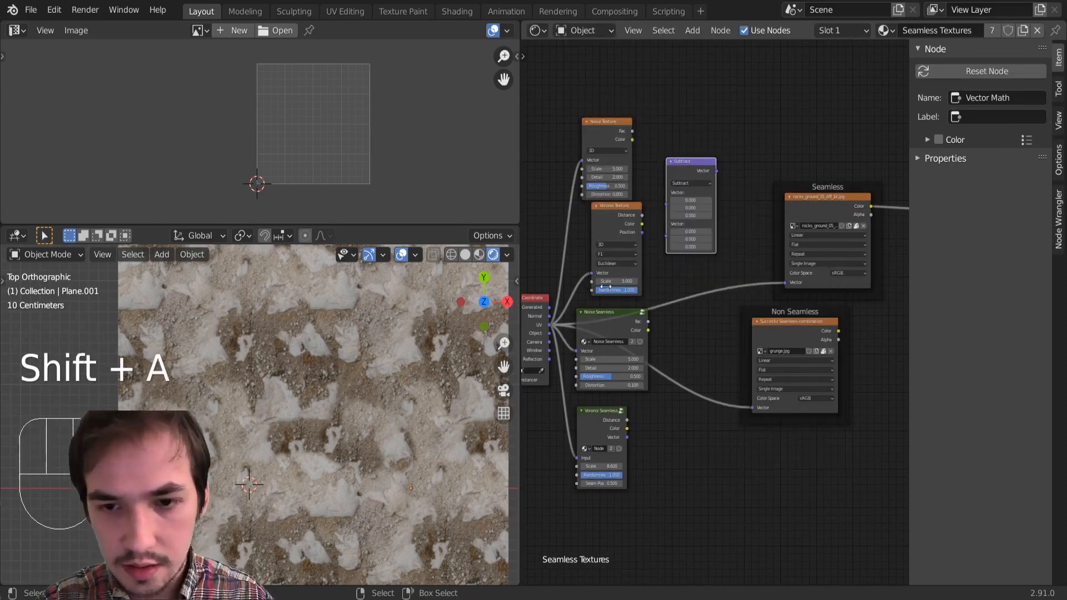
pyautogui.moveTo(550, 325); pyautogui.dragTo(666, 205)
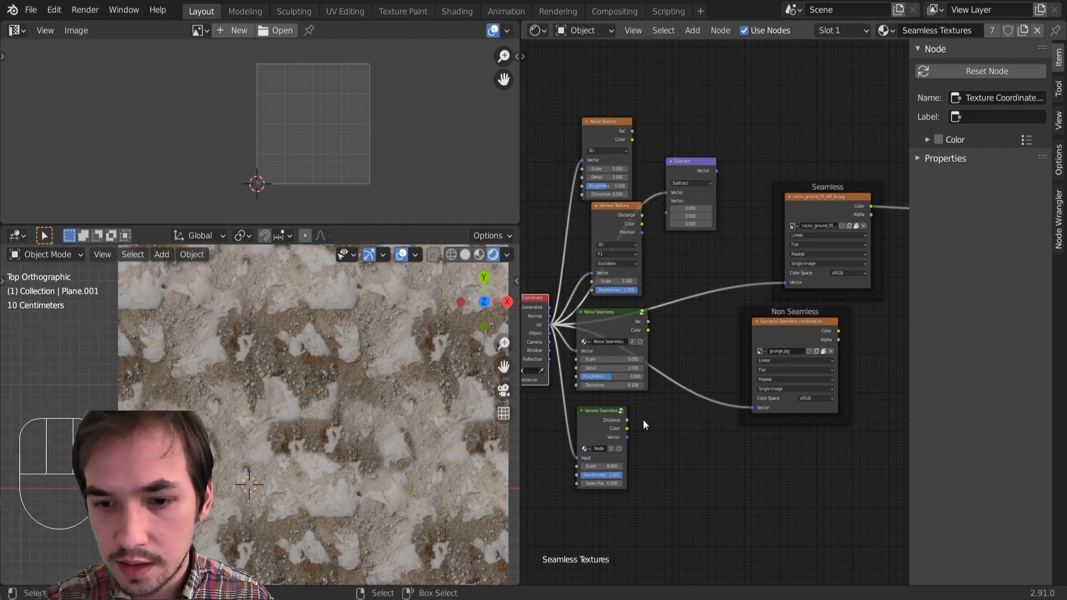
# Step: Preview the Voronoi Seamless group's Vector output on the planes and view the whole tiled area
pyautogui.keyDown('ctrl'); pyautogui.keyDown('shift'); pyautogui.click(615, 433); pyautogui.keyUp('shift'); pyautogui.keyUp('ctrl')
pyautogui.keyDown('ctrl'); pyautogui.keyDown('shift'); pyautogui.click(614, 432); pyautogui.keyUp('shift'); pyautogui.keyUp('ctrl')
pyautogui.keyDown('ctrl'); pyautogui.keyDown('shift'); pyautogui.click(615, 432); pyautogui.keyUp('shift'); pyautogui.keyUp('ctrl')
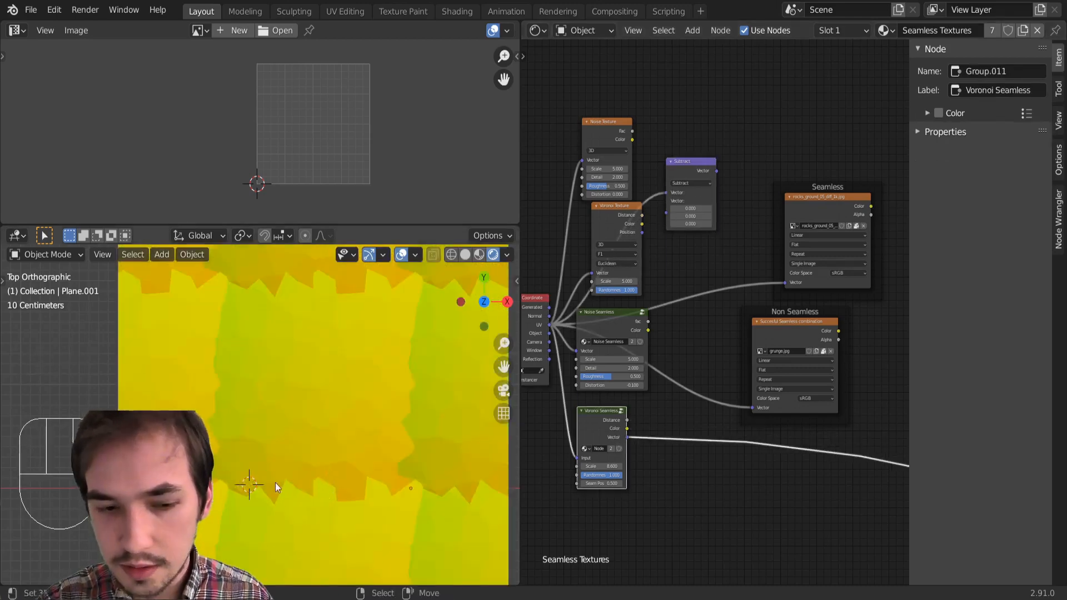
pyautogui.scroll(-1, 337, 434)
pyautogui.scroll(-1, 337, 432)
# Step: Link Voronoi Seamless Vector through the Subtract node's second input into the rocks ground image texture's Vector, and preview that texture
pyautogui.moveTo(627, 438); pyautogui.dragTo(675, 214)
pyautogui.moveTo(716, 171); pyautogui.dragTo(784, 282)
pyautogui.keyDown('ctrl'); pyautogui.keyDown('shift'); pyautogui.click(823, 204); pyautogui.keyUp('shift'); pyautogui.keyUp('ctrl')
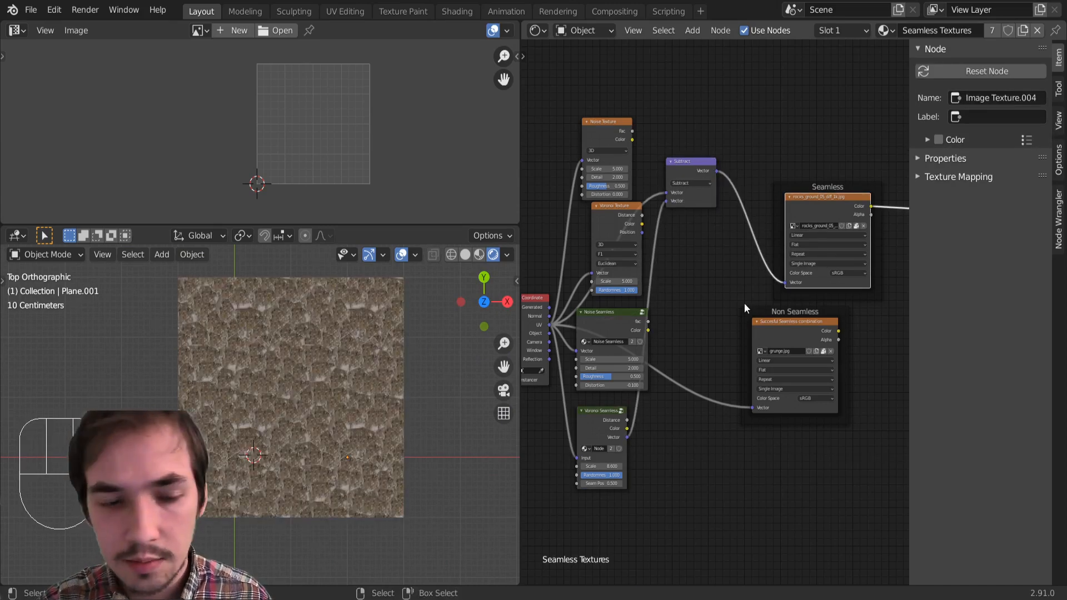
pyautogui.scroll(4, 320, 418)
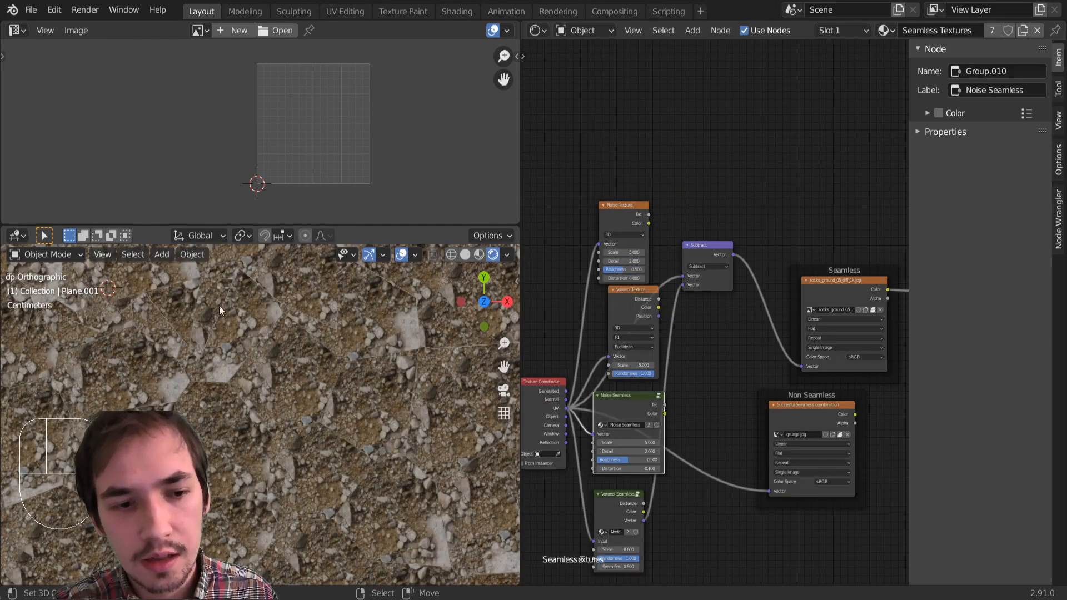
# Step: Move the Voronoi Seamless group below the Subtract node and lower the Noise Seamless group to make room between them
pyautogui.moveTo(631, 395); pyautogui.dragTo(633, 385)
pyautogui.moveTo(622, 506); pyautogui.dragTo(717, 345)
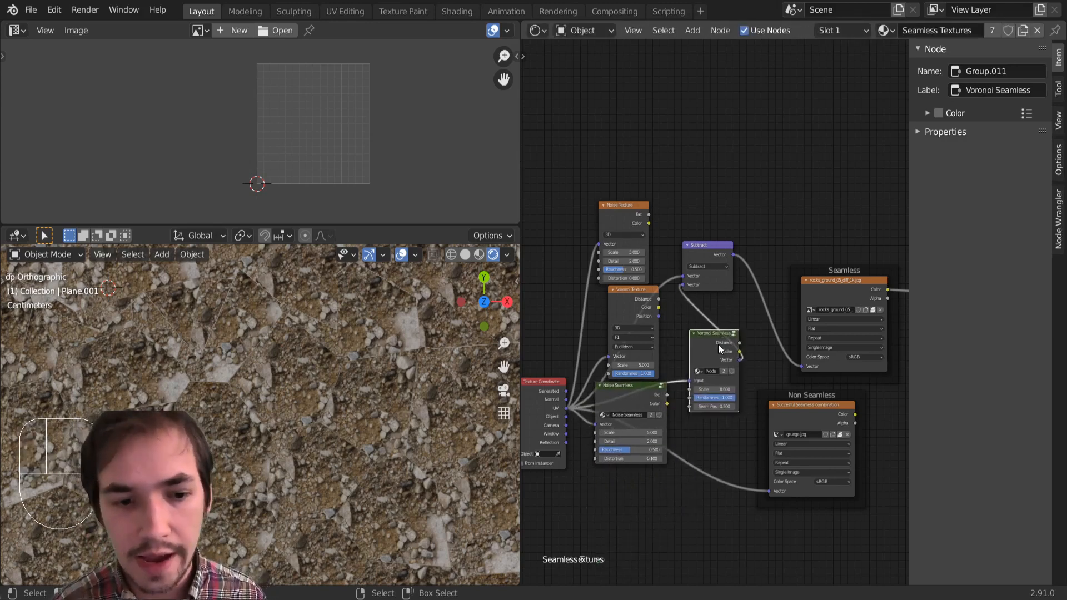
pyautogui.moveTo(647, 396); pyautogui.dragTo(628, 449)
# Step: Insert a MixRGB node on the link from UV to Voronoi Seamless and set its blending mode to Linear Light
pyautogui.hotkey('shift', 'a')
pyautogui.moveTo(658, 388)
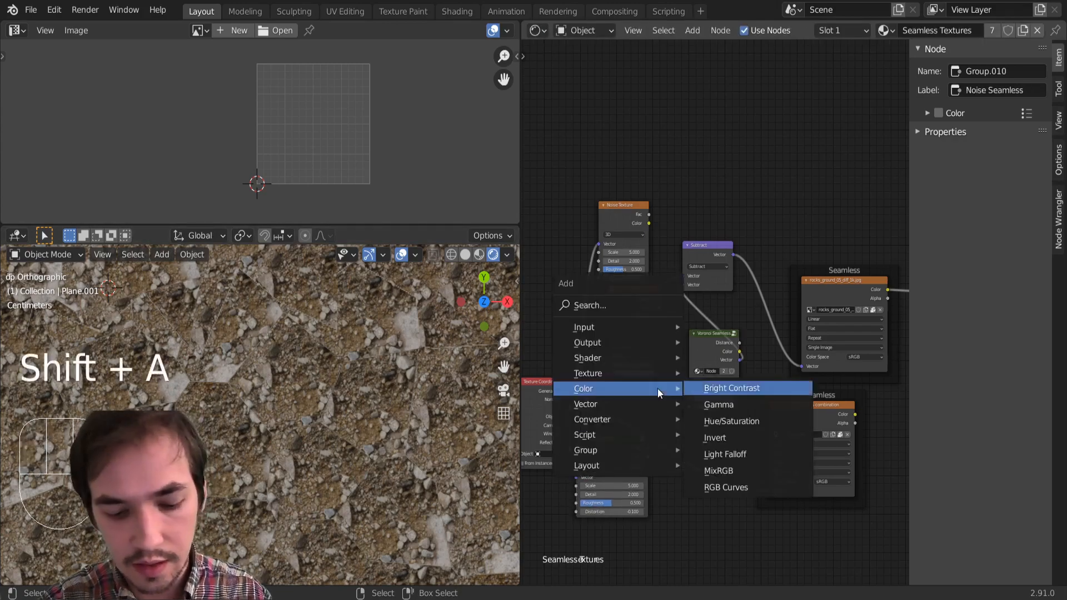
pyautogui.click(722, 471)
pyautogui.click(611, 381)
pyautogui.click(648, 408)
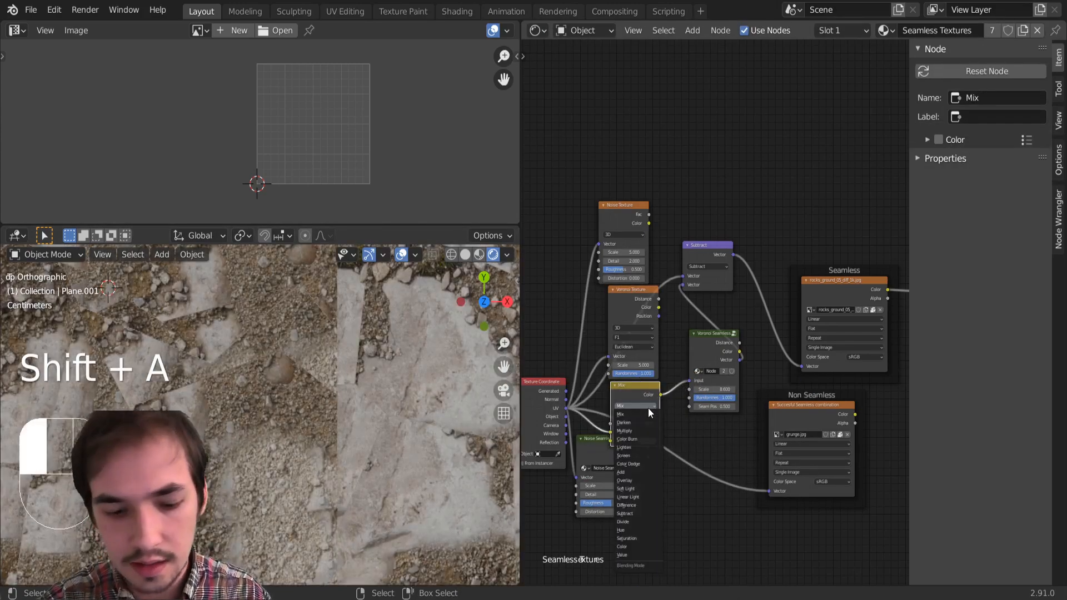
pyautogui.click(629, 496)
pyautogui.scroll(2, 636, 408)
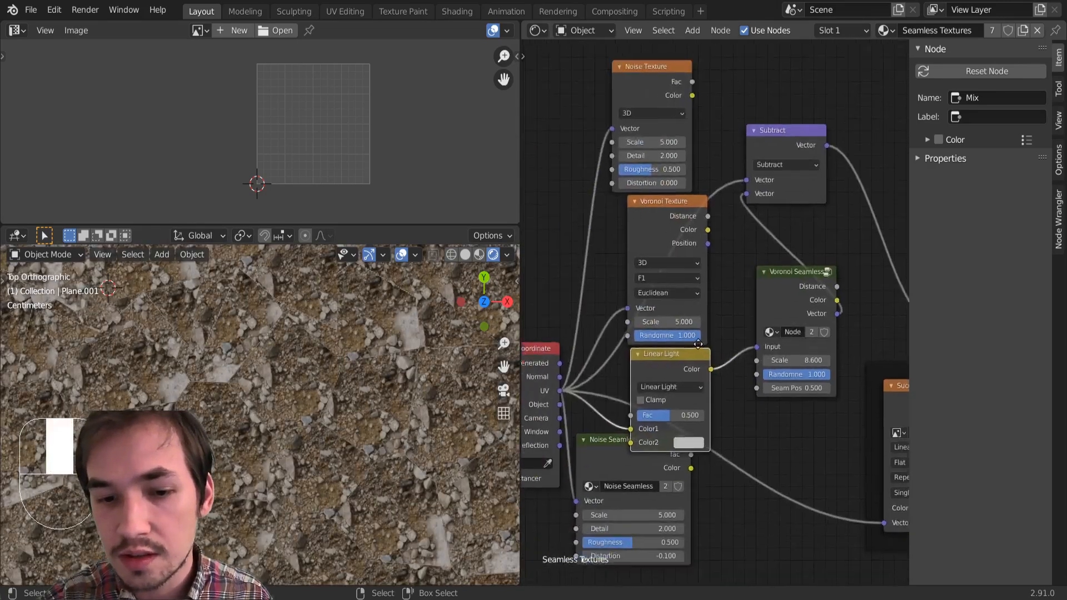
# Step: Darken the Linear Light node's Color2 to a grey with a value of 0.552
pyautogui.click(696, 433)
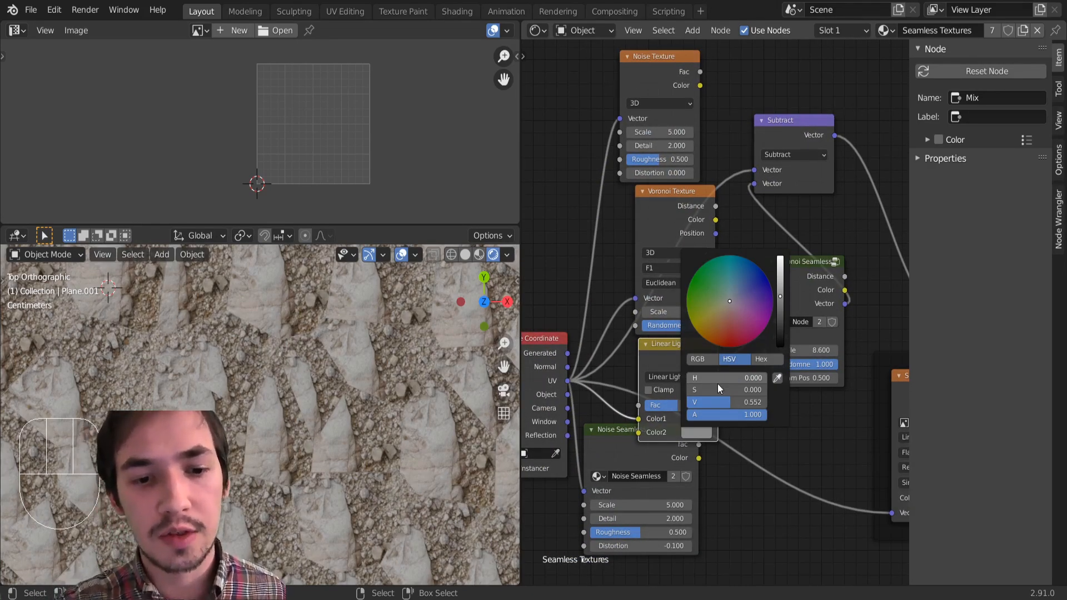
pyautogui.moveTo(720, 402)
pyautogui.mouseDown()
pyautogui.moveTo(769, 402)
pyautogui.moveTo(680, 402)
pyautogui.moveTo(718, 402)
pyautogui.mouseUp()
pyautogui.rightClick(717, 403)
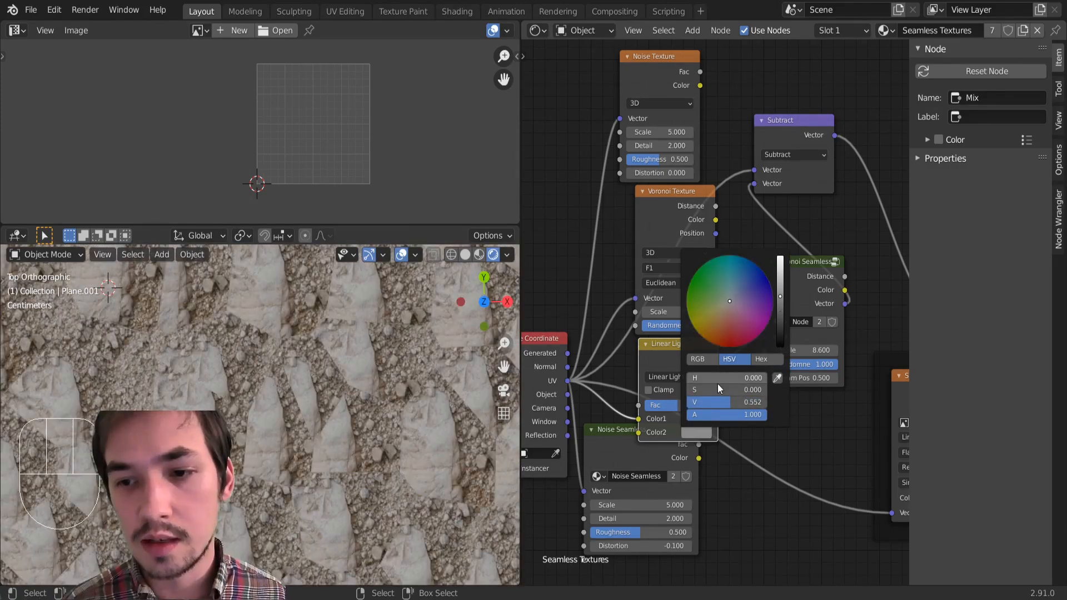
pyautogui.scroll(1, 718, 383)
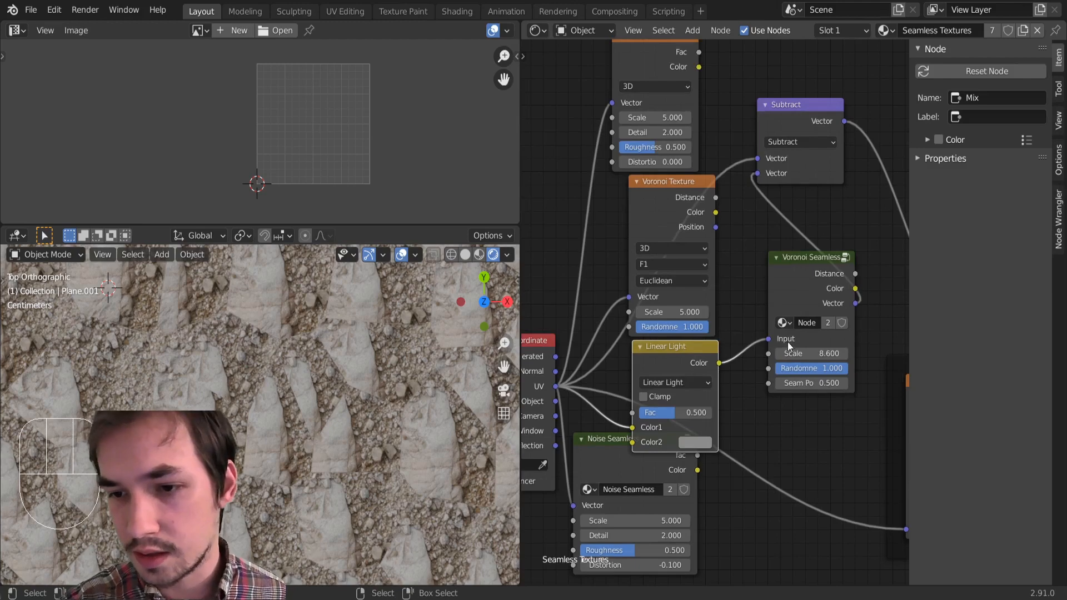
# Step: Connect the Noise Seamless fac output to the Linear Light node's Color2 and set Fac to 0.032
pyautogui.moveTo(682, 460); pyautogui.dragTo(635, 445)
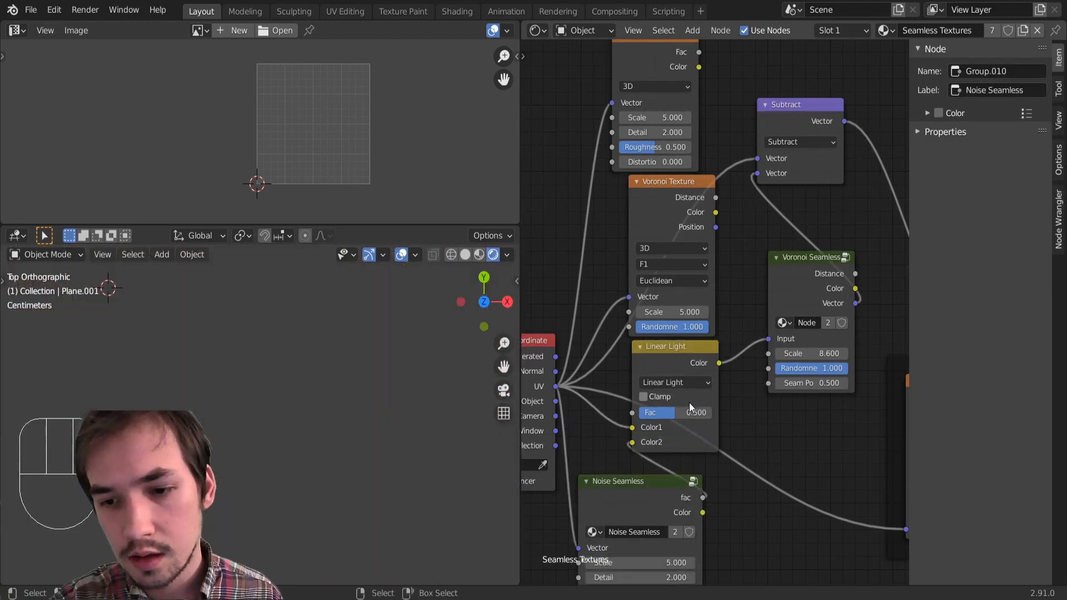
pyautogui.scroll(-3, 261, 414)
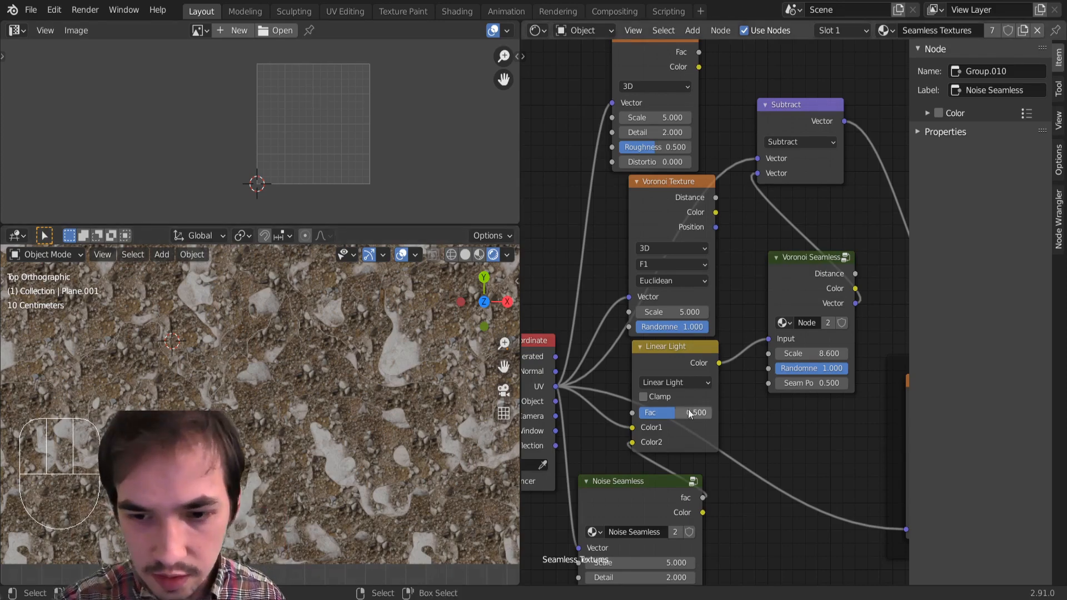
pyautogui.moveTo(685, 414); pyautogui.dragTo(651, 415)
pyautogui.scroll(5, 351, 385)
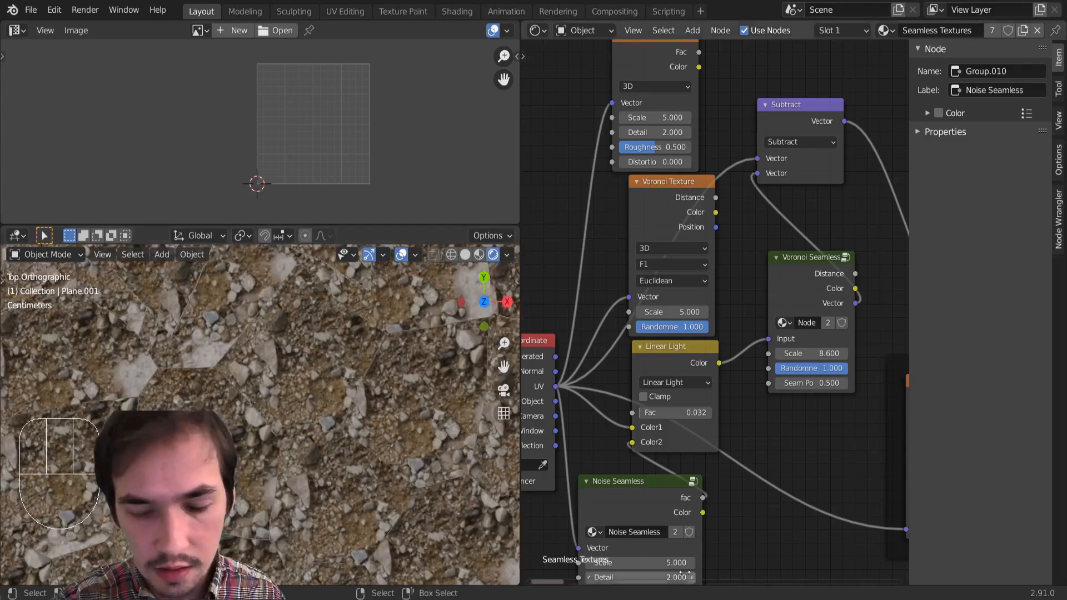
# Step: Set the Noise Seamless group's Scale to 13.400, Detail to 15.900 and Roughness to 0.901
pyautogui.moveTo(683, 573); pyautogui.dragTo(697, 470, button='middle')
pyautogui.scroll(4, 647, 443)
pyautogui.moveTo(652, 437); pyautogui.dragTo(645, 446, button='middle')
pyautogui.moveTo(640, 471); pyautogui.dragTo(742, 494)
pyautogui.moveTo(668, 513); pyautogui.dragTo(710, 513)
pyautogui.moveTo(648, 493); pyautogui.dragTo(653, 474)
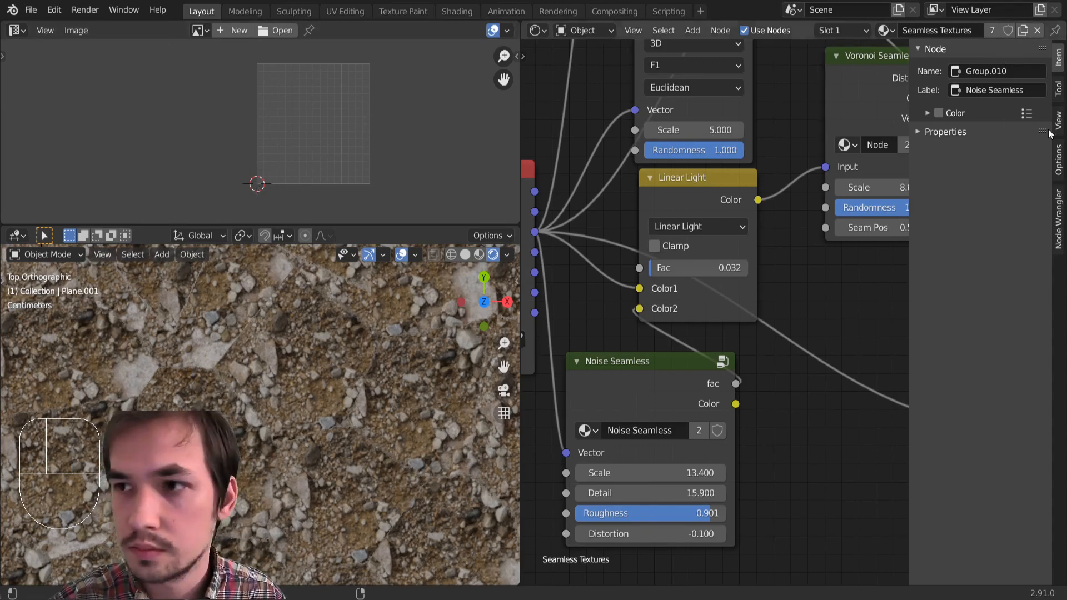
# Step: Split the node editor, turn the new area into a Properties editor and set the Render Engine to Cycles
pyautogui.moveTo(1063, 21); pyautogui.dragTo(815, 25)
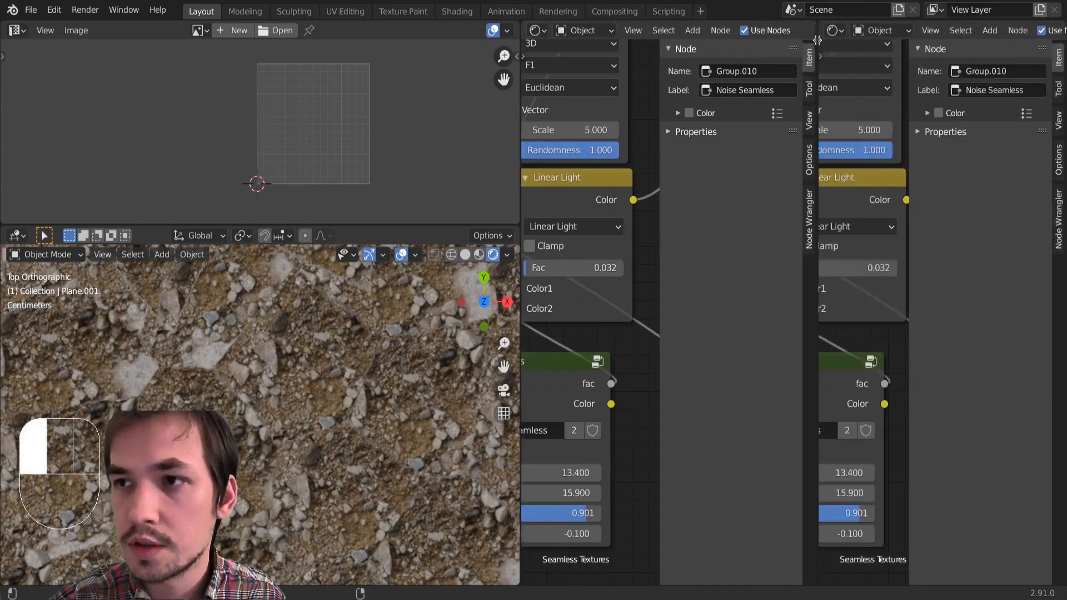
pyautogui.click(833, 30)
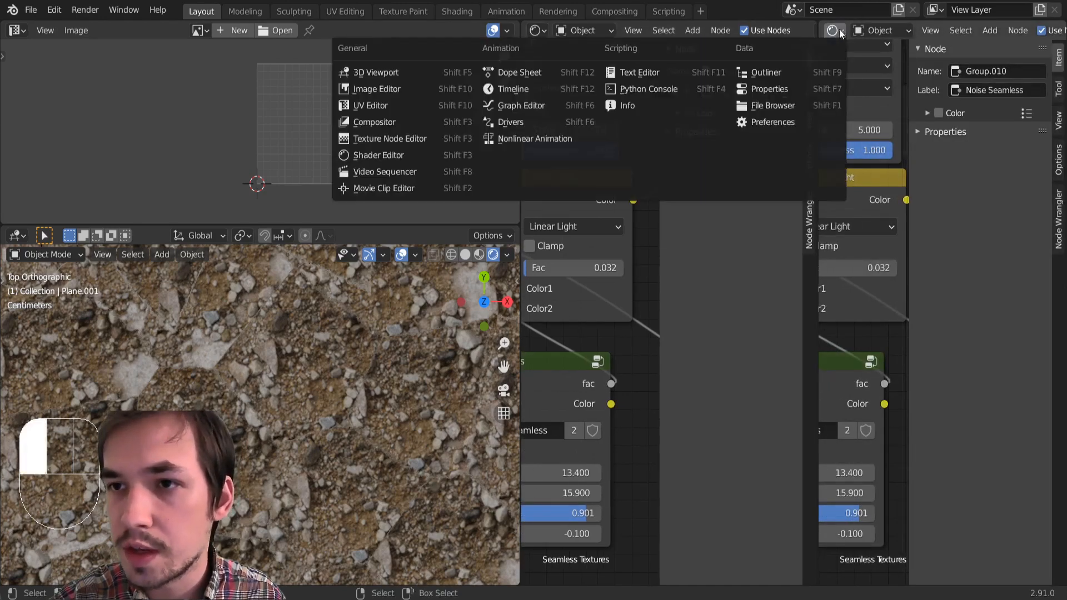
pyautogui.click(770, 89)
pyautogui.click(829, 82)
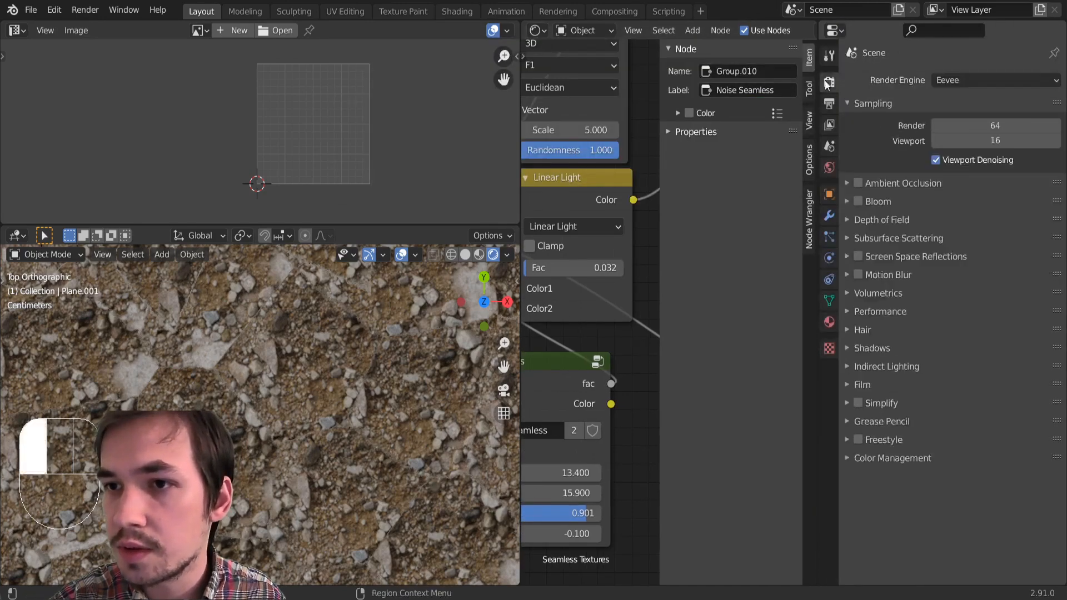
pyautogui.click(974, 81)
pyautogui.click(948, 132)
# Step: Set the Linear Light node's Fac to 0.325 and examine the distorted rocks texture across the planes
pyautogui.moveTo(586, 252); pyautogui.dragTo(596, 252)
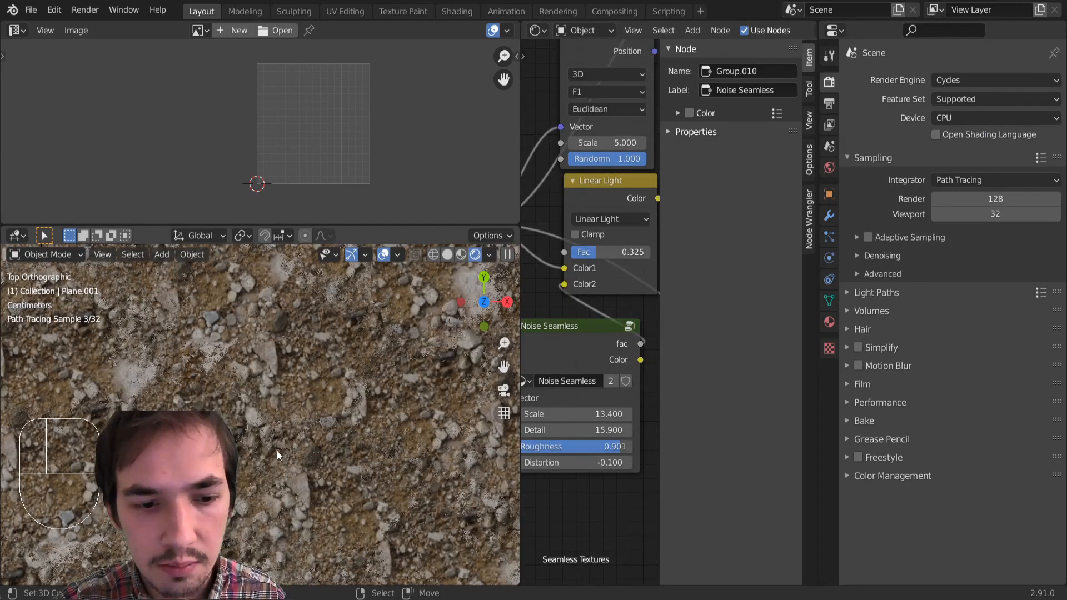
pyautogui.scroll(-3, 295, 439)
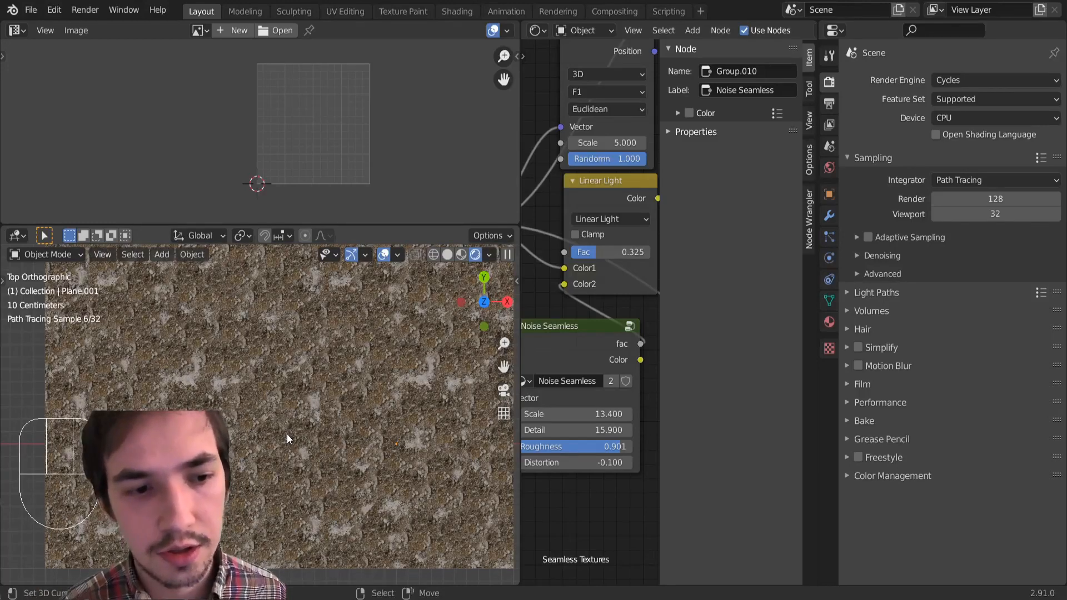
pyautogui.scroll(-3, 609, 354)
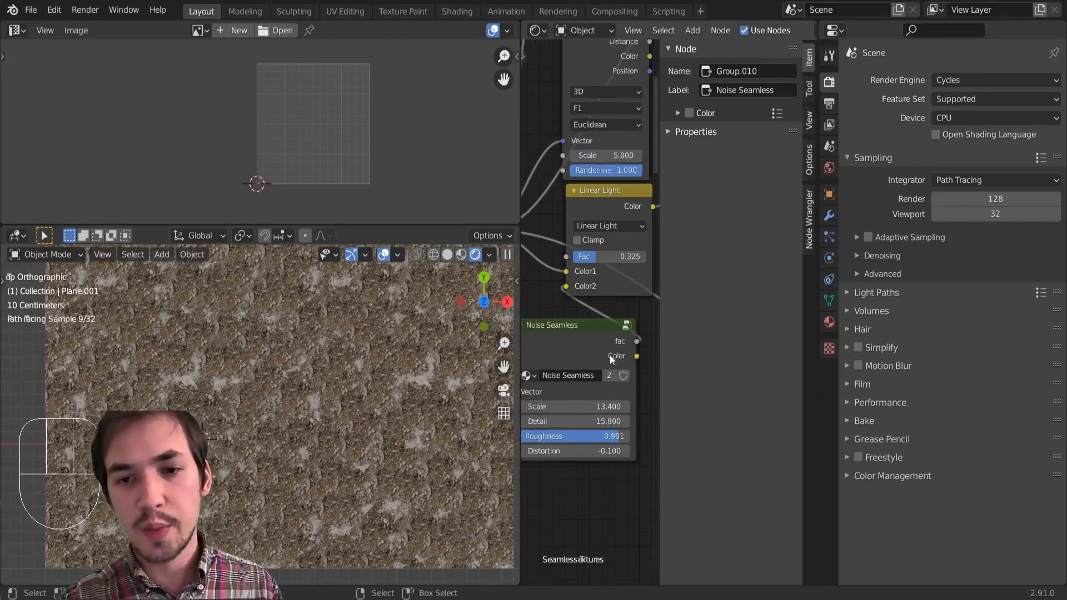
# Step: Hide the node editor's sidebar and bring the whole rocks distortion node setup into view
pyautogui.press('n')
pyautogui.press('Home')
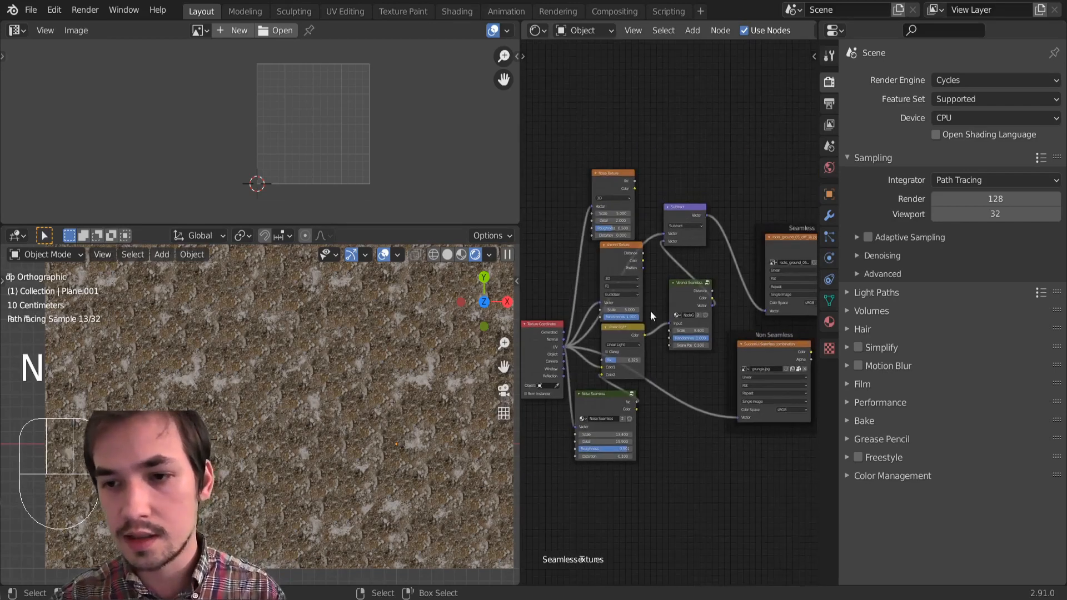
pyautogui.scroll(4, 611, 194)
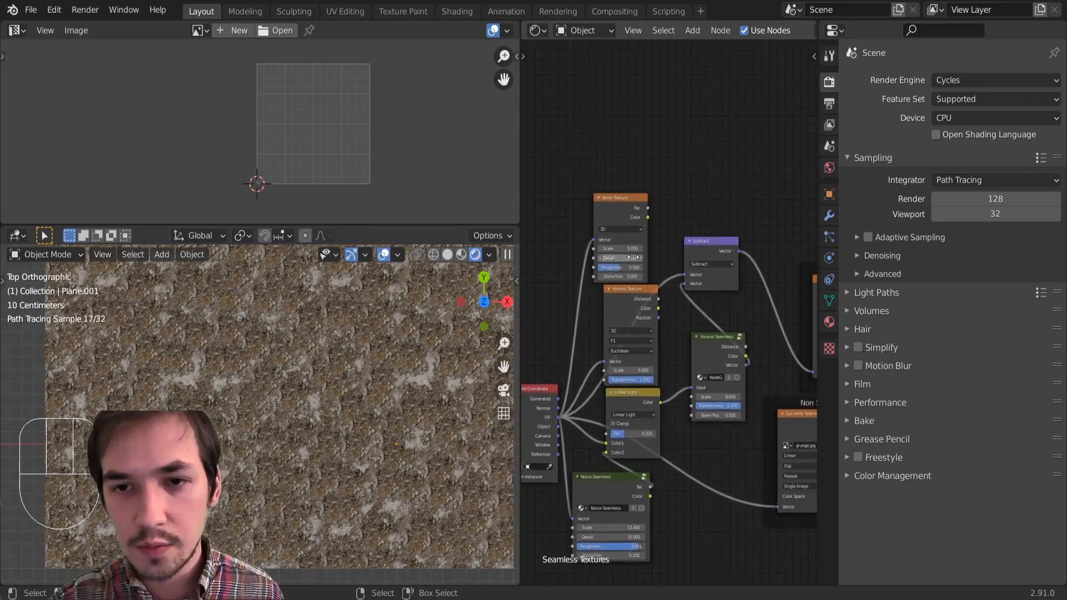
# Step: Examine the framed Wave, Magic, Checker and Gradient Texture setups and their notes on seamless scale values
pyautogui.moveTo(624, 188); pyautogui.dragTo(617, 125)
pyautogui.moveTo(645, 384); pyautogui.dragTo(627, 324)
pyautogui.scroll(-4, 628, 324)
pyautogui.scroll(-2, 655, 361)
pyautogui.moveTo(659, 426); pyautogui.dragTo(644, 136, button='middle')
pyautogui.scroll(5, 623, 278)
pyautogui.moveTo(631, 308); pyautogui.dragTo(623, 219, button='middle')
pyautogui.scroll(-3, 623, 211)
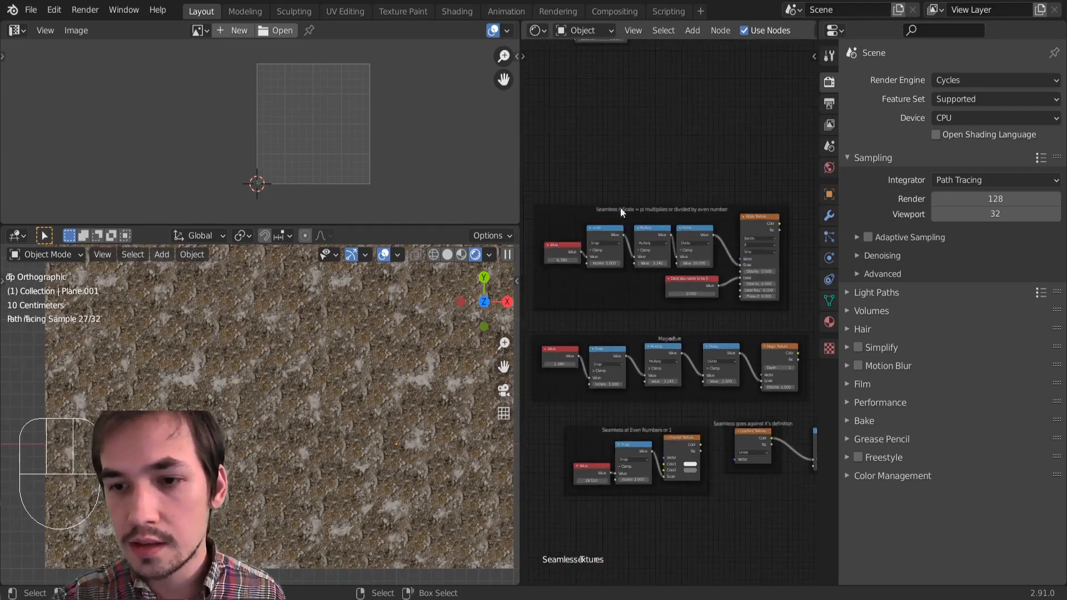
pyautogui.moveTo(650, 264); pyautogui.dragTo(642, 254, button='middle')
pyautogui.scroll(2, 631, 246)
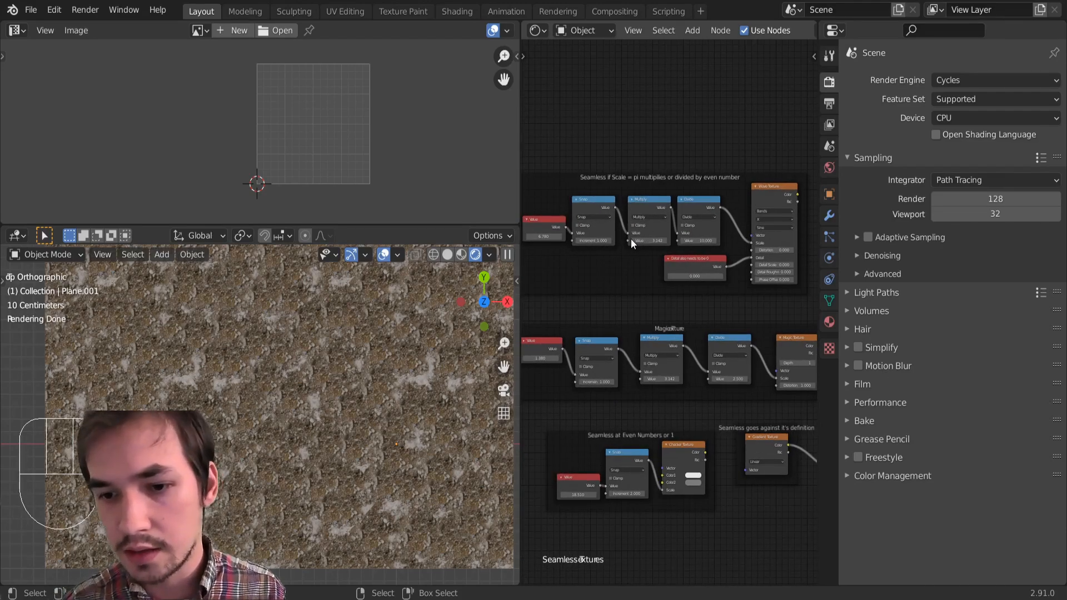
pyautogui.scroll(-3, 652, 301)
pyautogui.moveTo(652, 312); pyautogui.dragTo(642, 155, button='middle')
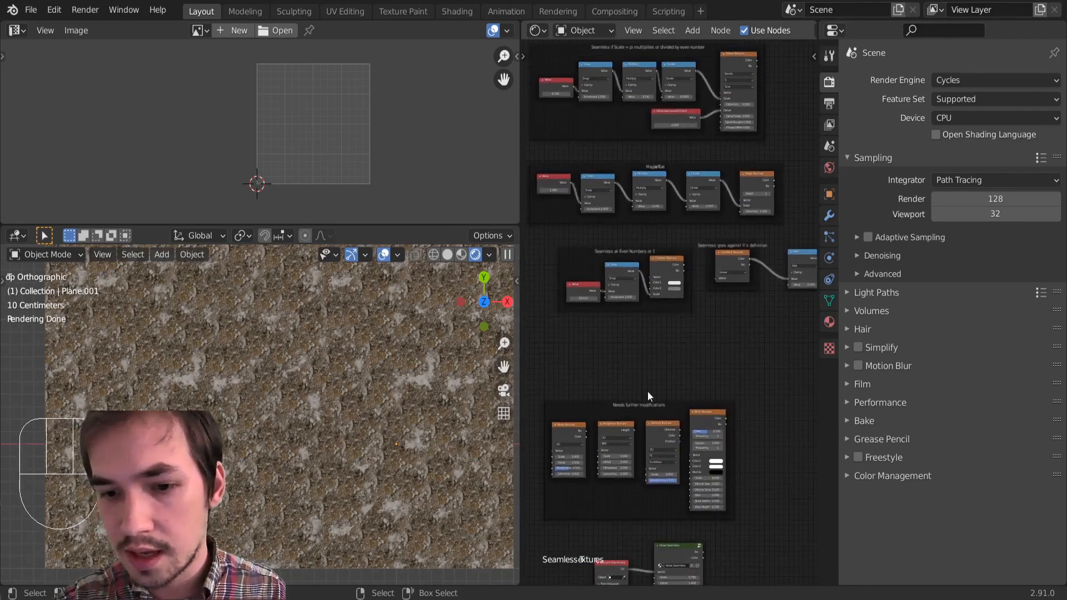
# Step: Examine the textures framed as needing further modifications and compare them with the wave setup and the seamless node groups
pyautogui.scroll(4, 648, 395)
pyautogui.moveTo(650, 365); pyautogui.dragTo(671, 278, button='middle')
pyautogui.scroll(3, 663, 347)
pyautogui.scroll(-3, 658, 337)
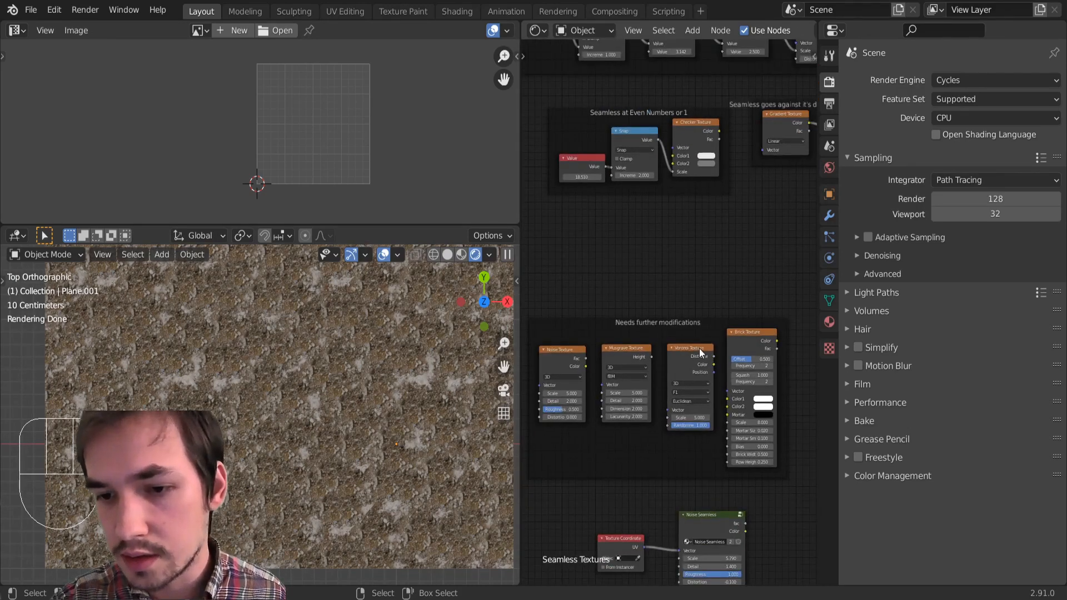
pyautogui.scroll(-4, 689, 273)
pyautogui.moveTo(690, 213); pyautogui.dragTo(689, 480, button='middle')
pyautogui.scroll(3, 650, 375)
pyautogui.moveTo(777, 239); pyautogui.dragTo(766, 229, button='middle')
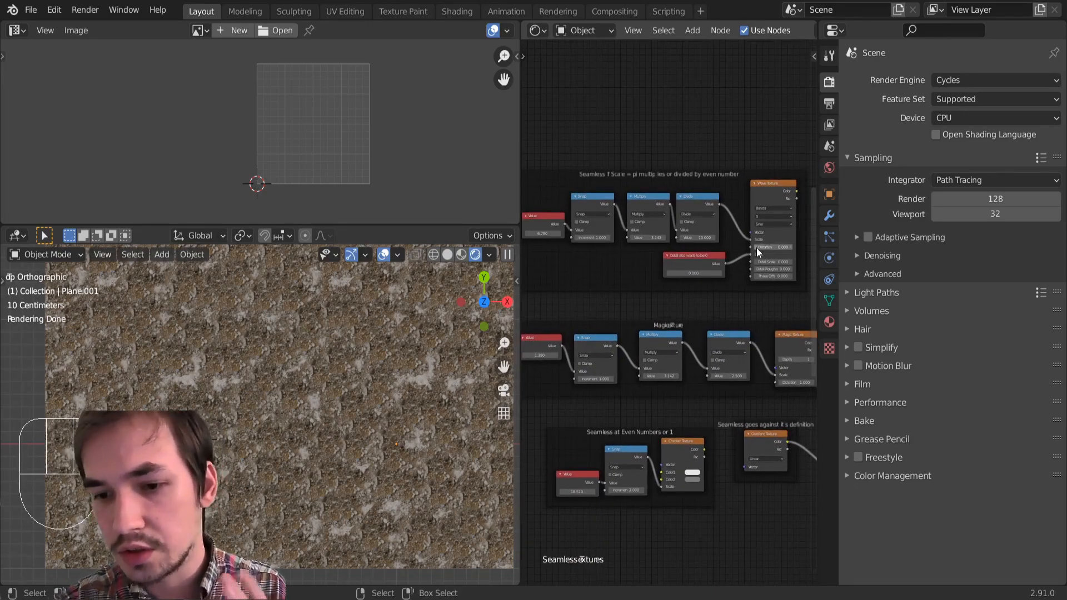
pyautogui.scroll(-2, 717, 389)
pyautogui.moveTo(711, 424); pyautogui.dragTo(739, 158, button='middle')
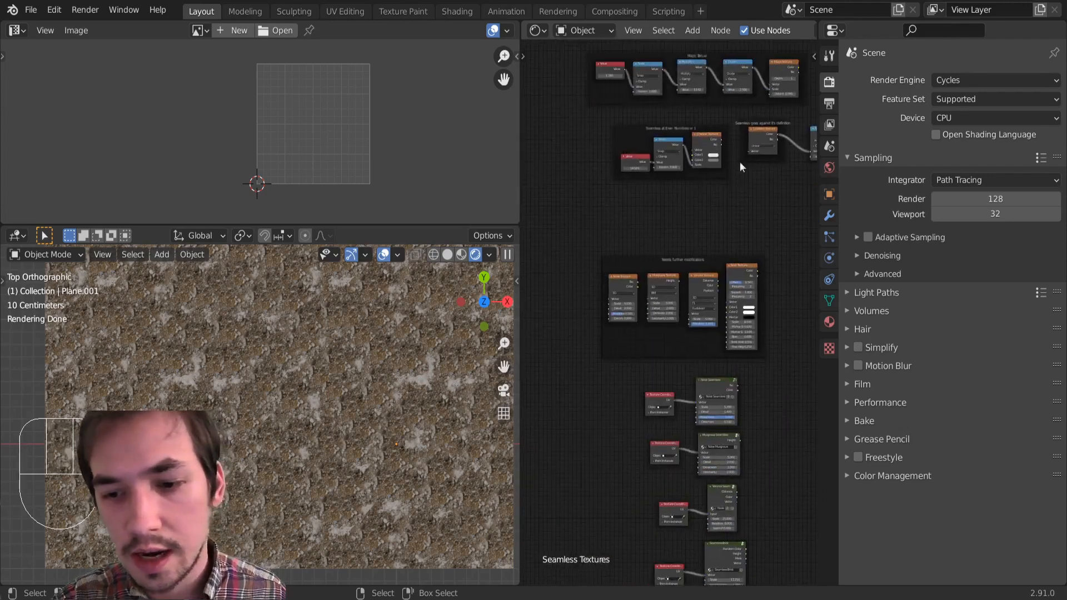
pyautogui.scroll(1, 711, 320)
pyautogui.moveTo(709, 325); pyautogui.dragTo(704, 242, button='middle')
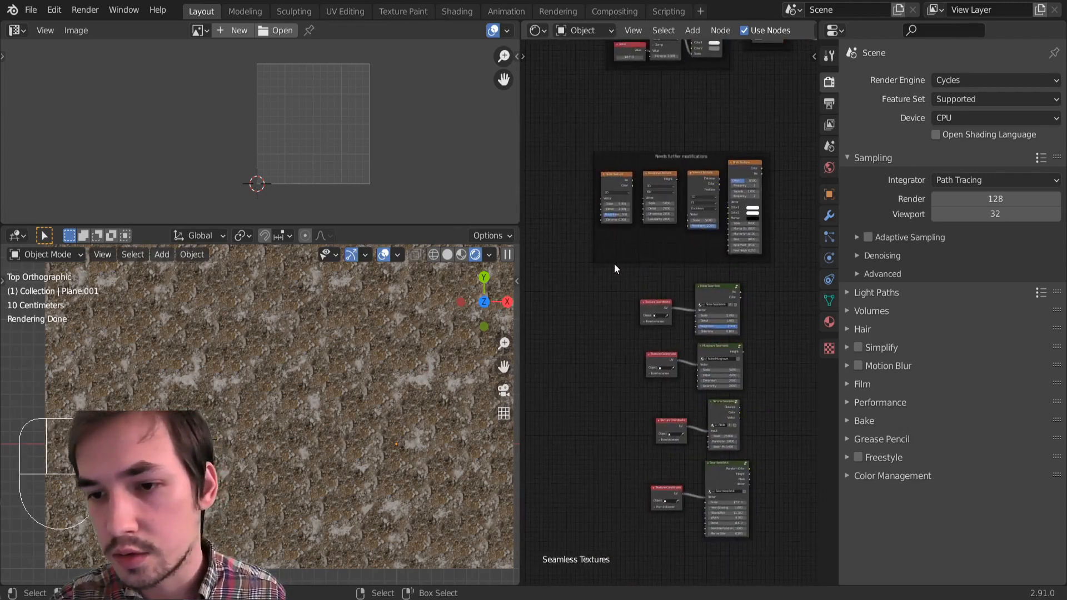
pyautogui.moveTo(614, 263); pyautogui.dragTo(773, 360)
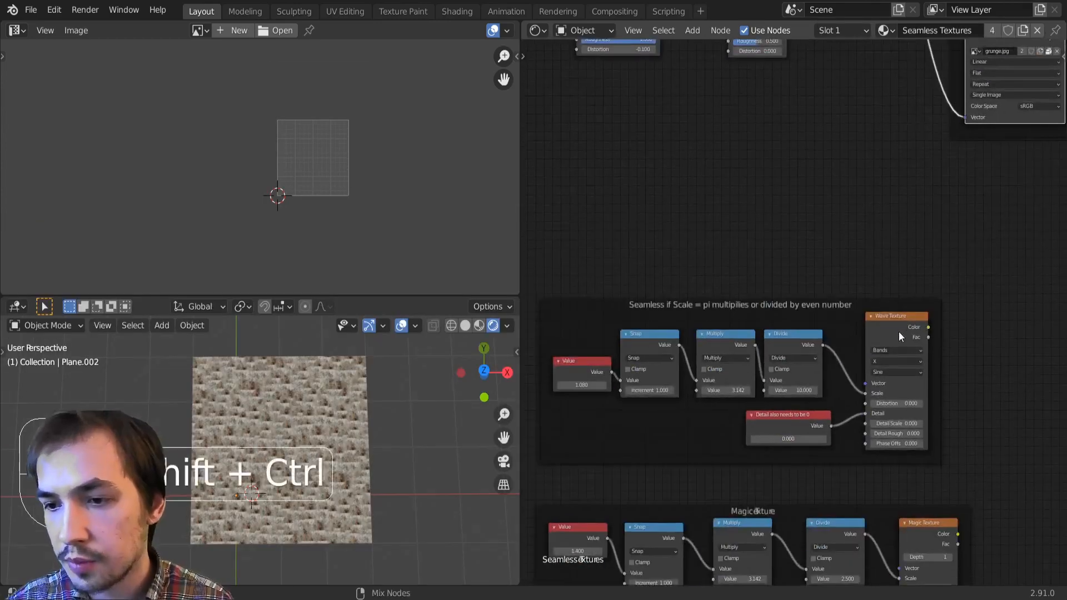
# Step: Preview the Wave Texture's Color output on the plane
pyautogui.keyDown('ctrl'); pyautogui.keyDown('shift'); pyautogui.click(897, 331); pyautogui.keyUp('shift'); pyautogui.keyUp('ctrl')
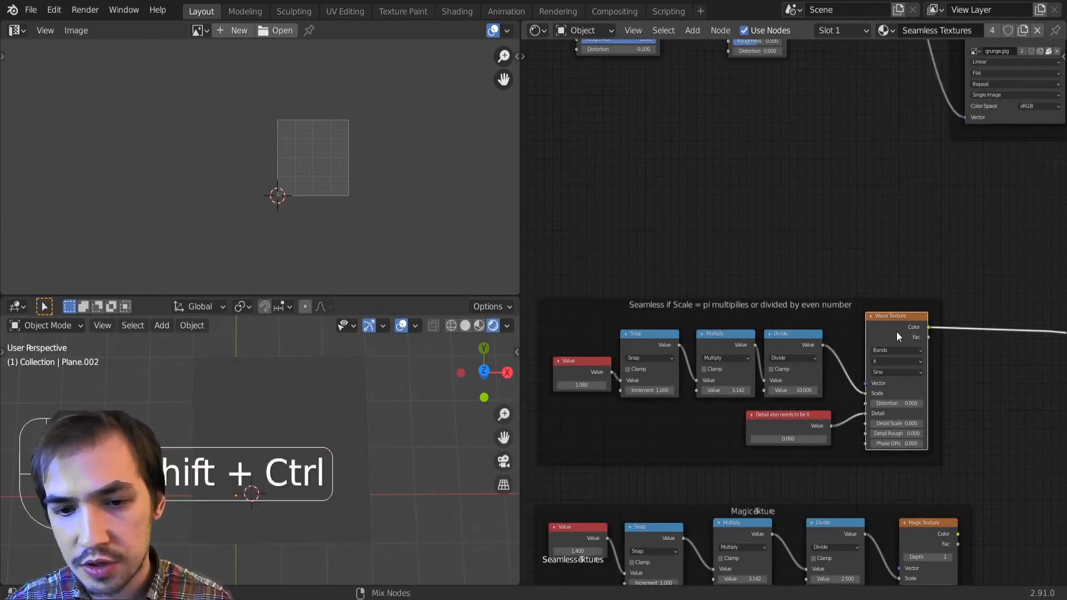
# Step: Examine the Wave Texture setup's Snap, Multiply and Divide nodes and its note on seamless scale values
pyautogui.moveTo(631, 415); pyautogui.dragTo(697, 403, button='middle')
pyautogui.scroll(5, 806, 426)
pyautogui.moveTo(855, 431); pyautogui.dragTo(831, 416, button='middle')
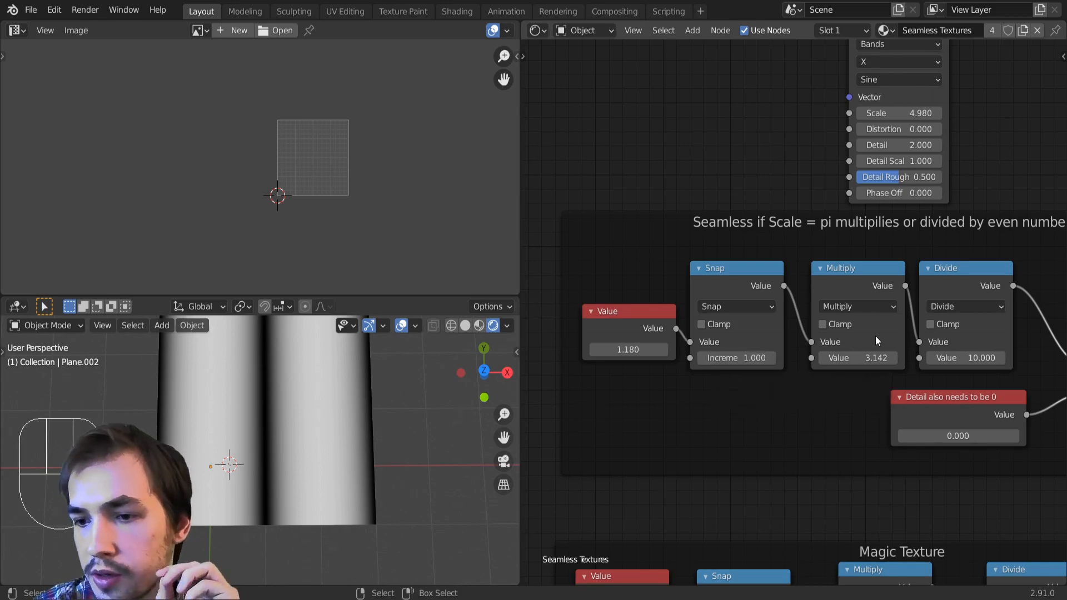
pyautogui.moveTo(879, 336); pyautogui.dragTo(826, 356, button='middle')
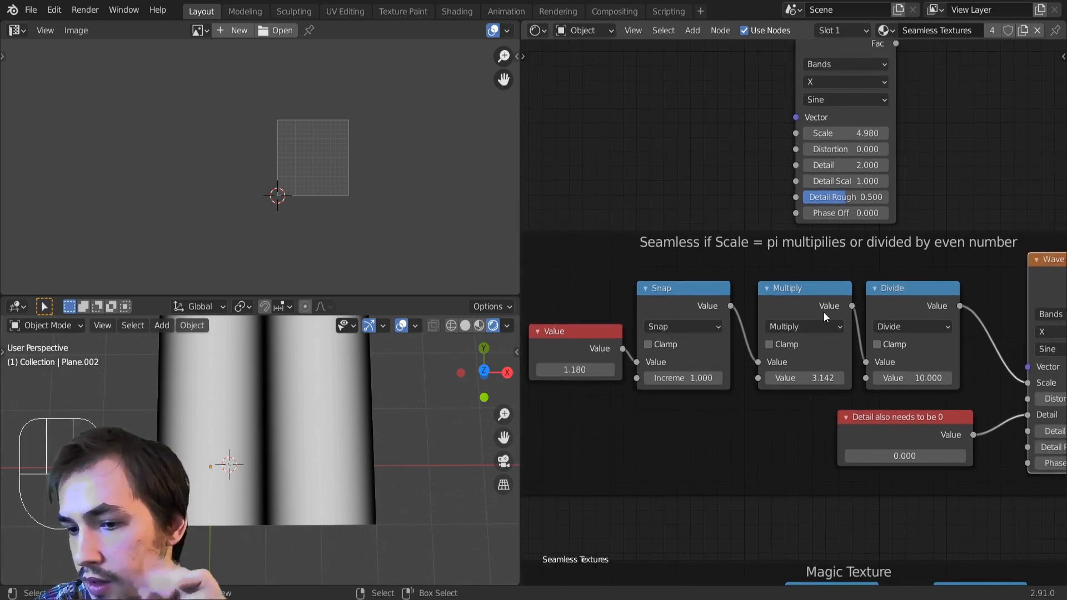
pyautogui.moveTo(859, 305); pyautogui.dragTo(833, 305, button='middle')
pyautogui.scroll(1, 833, 304)
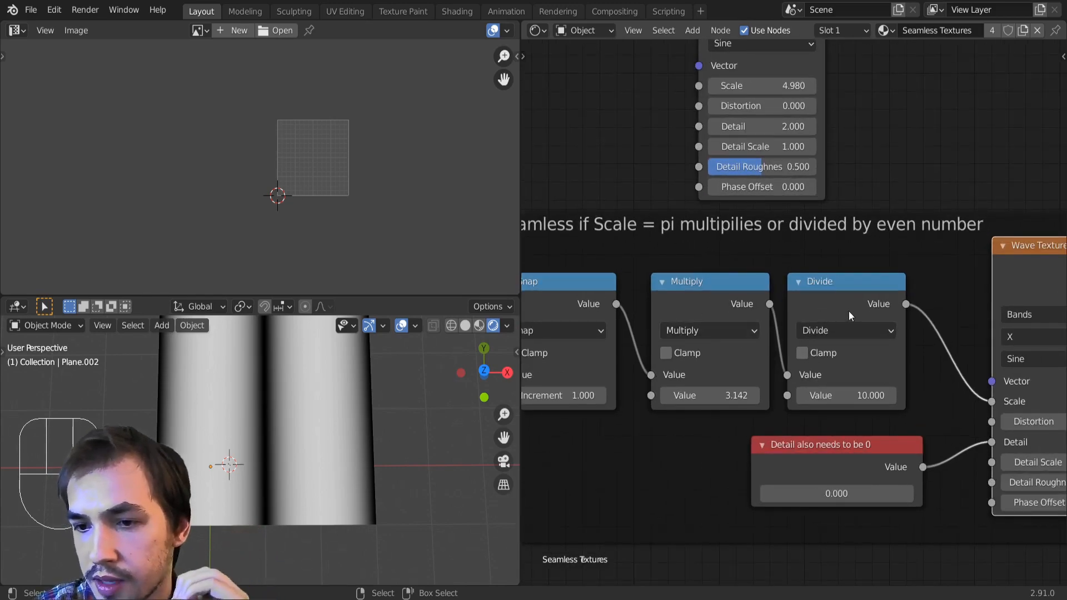
pyautogui.scroll(-1, 848, 316)
pyautogui.moveTo(848, 316); pyautogui.dragTo(917, 311, button='middle')
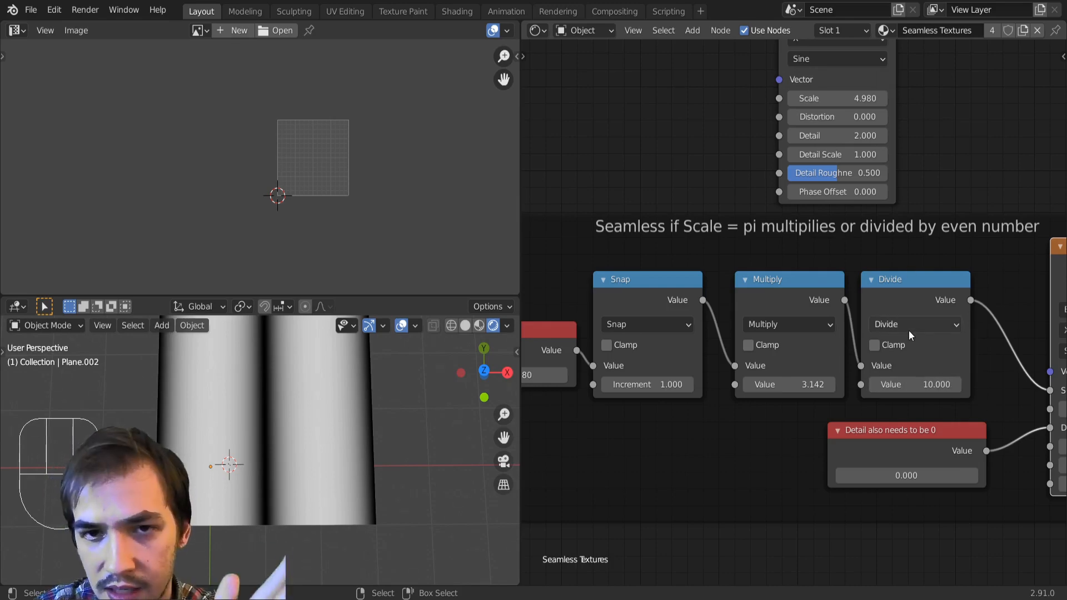
pyautogui.moveTo(909, 330); pyautogui.dragTo(785, 368, button='middle')
pyautogui.scroll(-2, 810, 319)
pyautogui.moveTo(670, 358); pyautogui.dragTo(805, 369, button='middle')
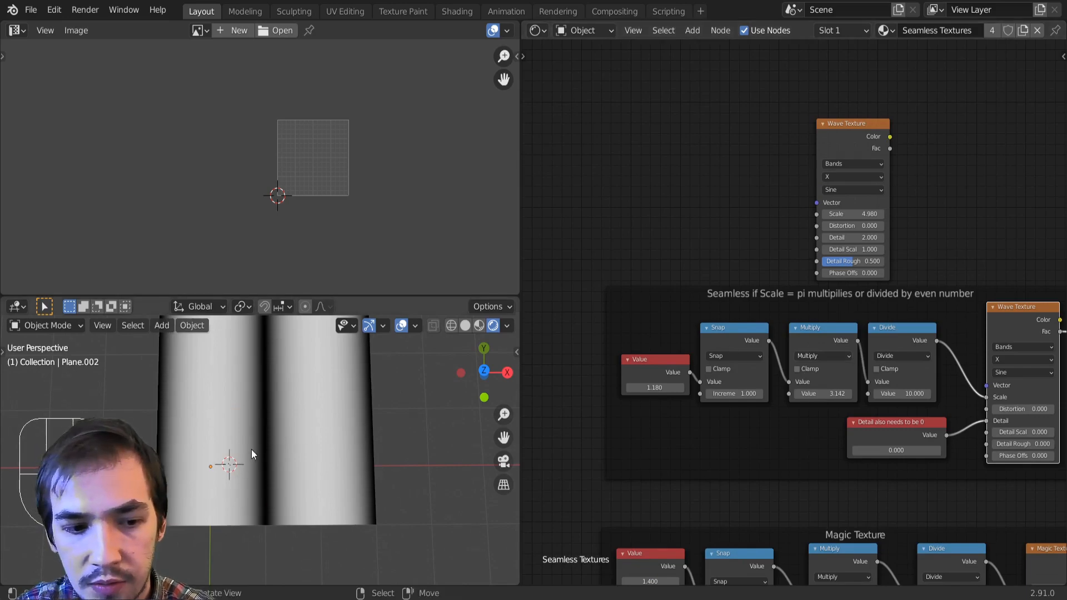
# Step: Select the plane and raise the Wave Texture setup's Value to about 6.780
pyautogui.click(252, 449)
pyautogui.scroll(2, 628, 416)
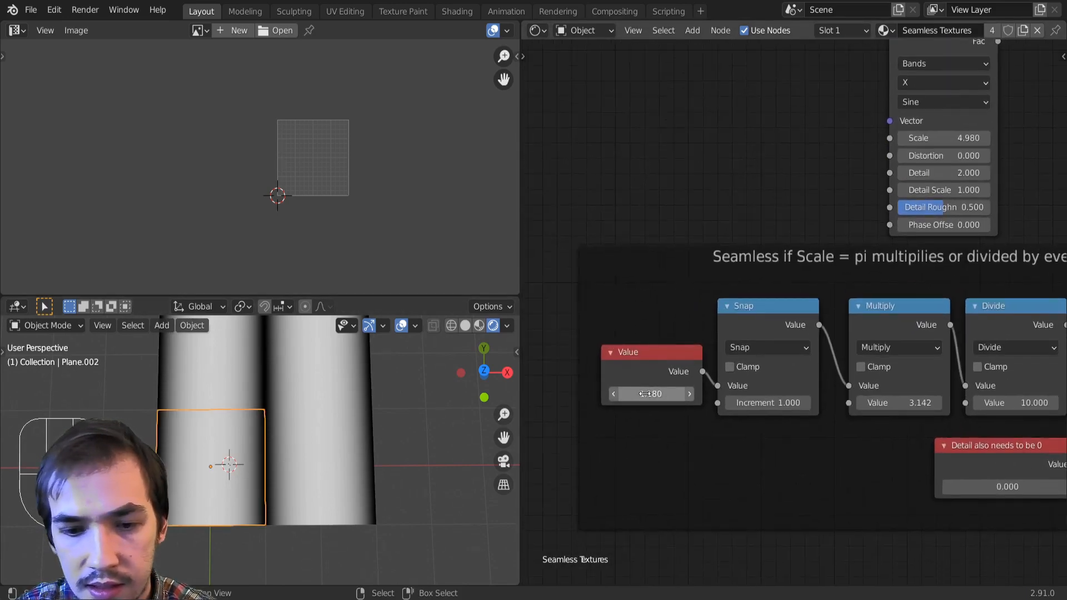
pyautogui.moveTo(645, 393); pyautogui.dragTo(705, 394)
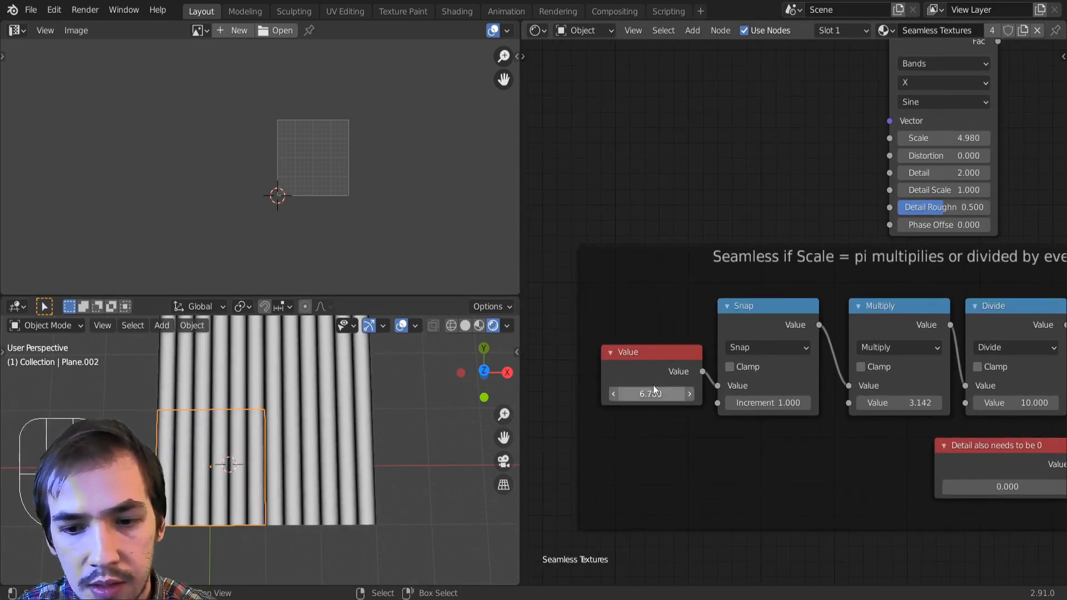
# Step: Preview the Magic Texture's Color output on the plane
pyautogui.scroll(-1, 669, 380)
pyautogui.scroll(-4, 669, 380)
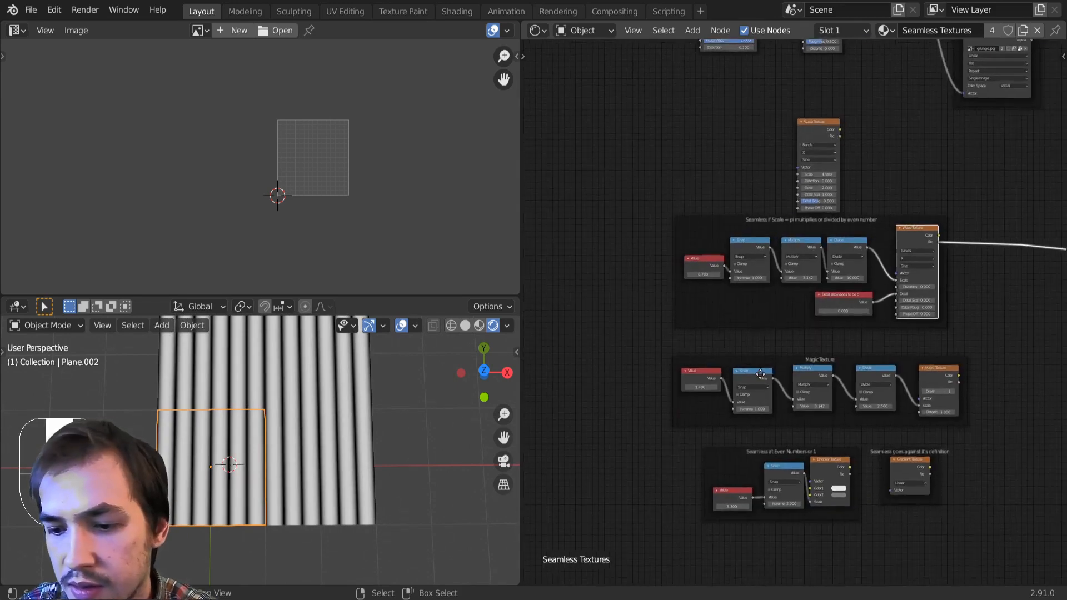
pyautogui.scroll(2, 836, 405)
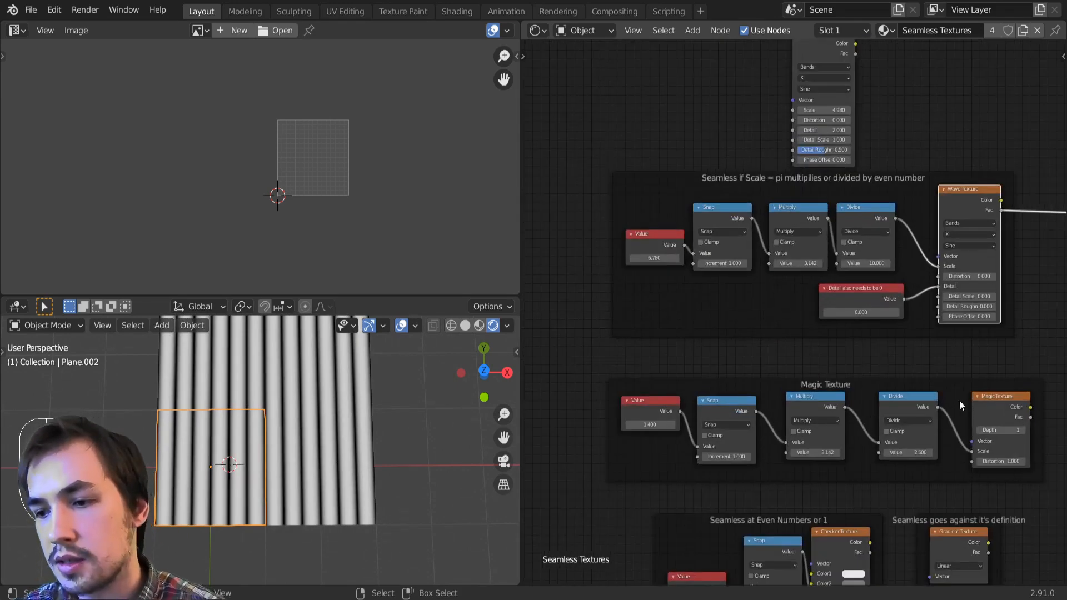
pyautogui.keyDown('ctrl'); pyautogui.keyDown('shift'); pyautogui.click(992, 404); pyautogui.keyUp('shift'); pyautogui.keyUp('ctrl')
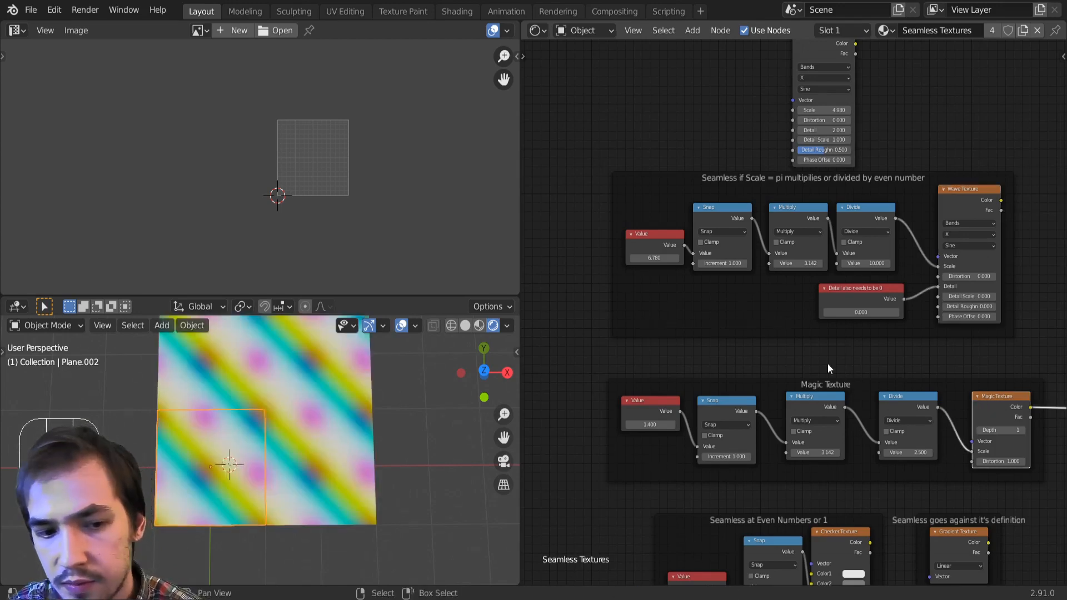
pyautogui.moveTo(828, 363); pyautogui.dragTo(790, 401, button='middle')
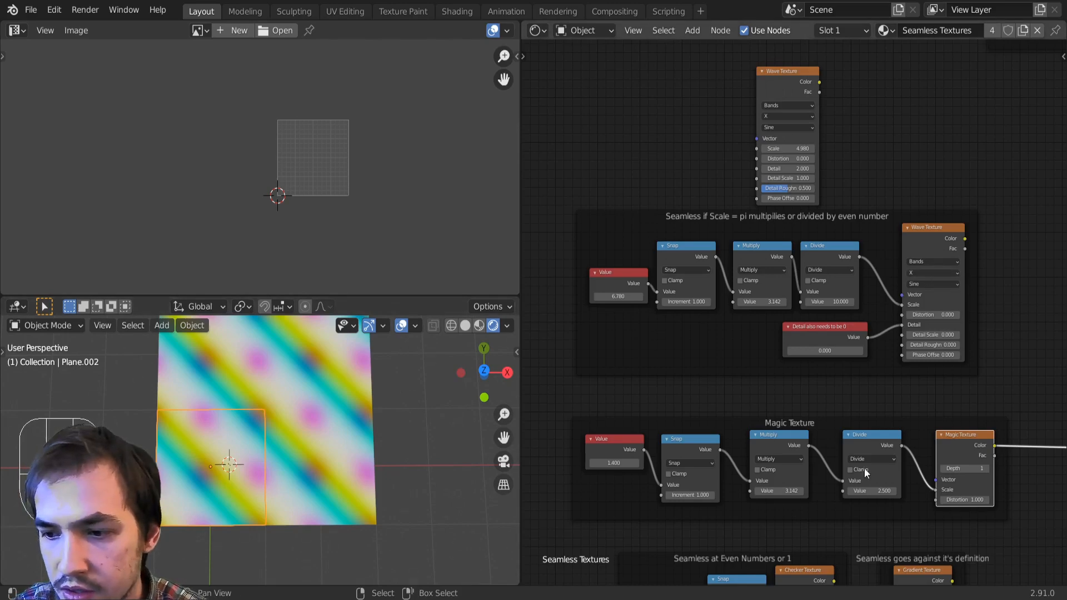
pyautogui.hotkey('ctrl', 'z')
pyautogui.hotkey('ctrl', 'z')
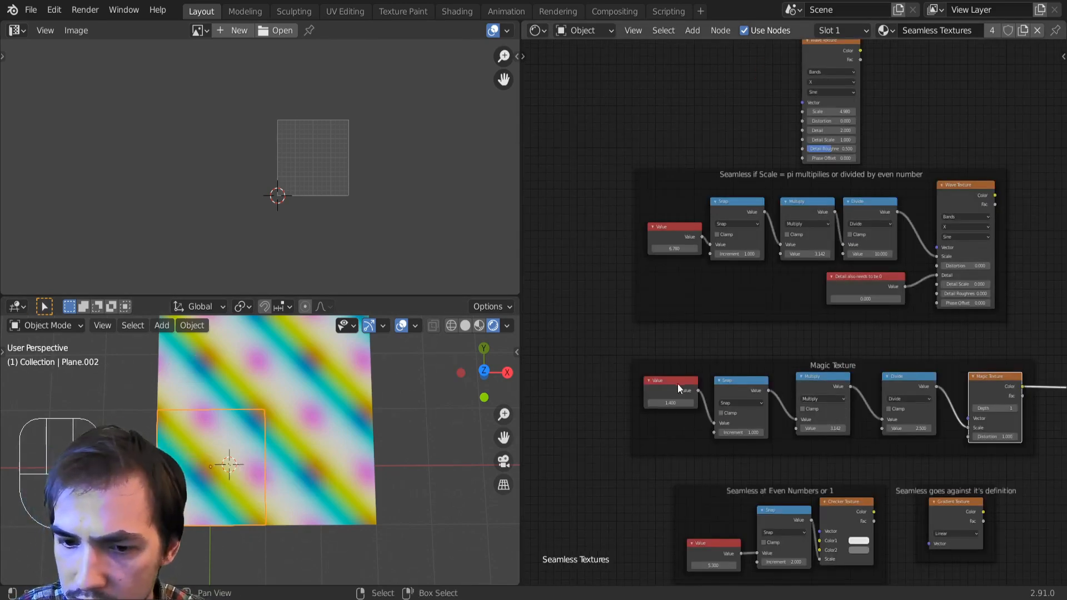
# Step: Vary the Magic Texture setup's Value through 2.110 and 2.210, finishing at 1.380, and inspect the pattern across the tile borders
pyautogui.keyDown('shift'); pyautogui.moveTo(670, 403); pyautogui.dragTo(719, 403); pyautogui.keyUp('shift')
pyautogui.scroll(3, 874, 444)
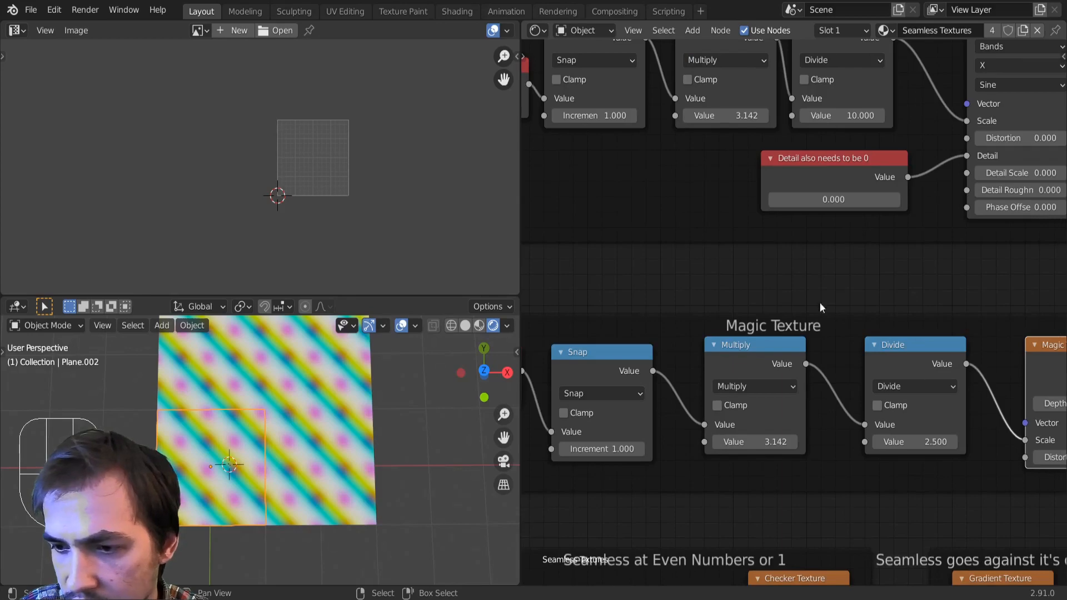
pyautogui.scroll(5, 371, 449)
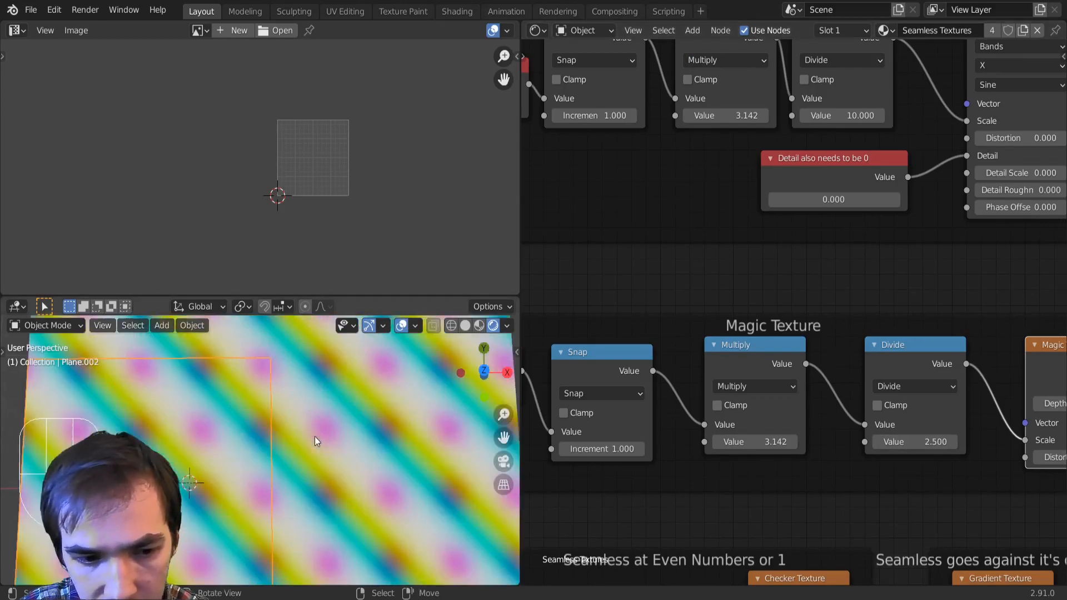
pyautogui.moveTo(612, 425); pyautogui.dragTo(740, 421, button='middle')
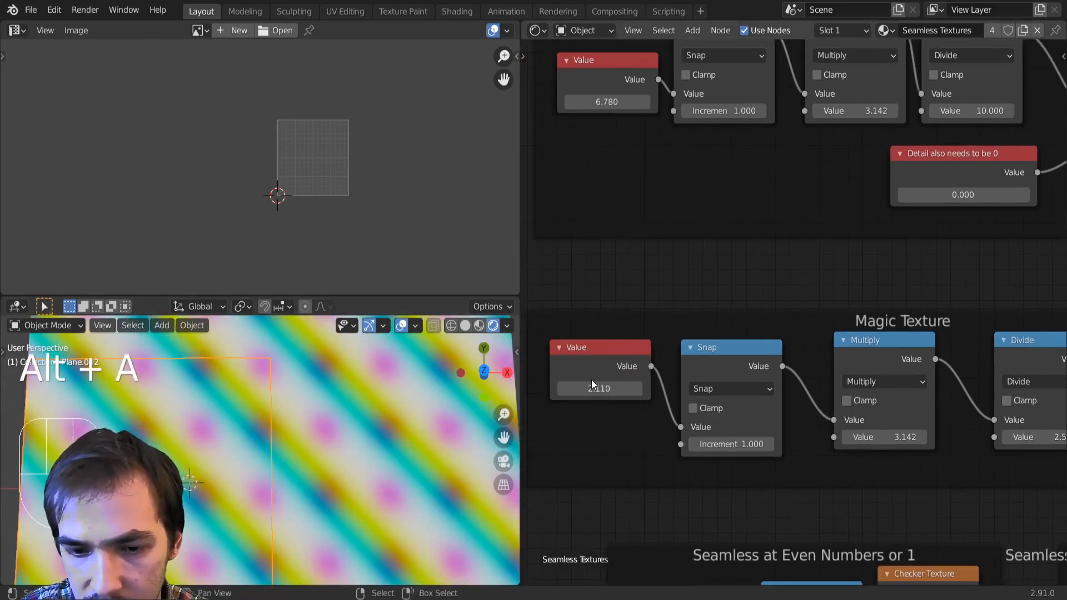
pyautogui.moveTo(598, 387)
pyautogui.mouseDown()
pyautogui.moveTo(688, 388)
pyautogui.moveTo(601, 388)
pyautogui.mouseUp()
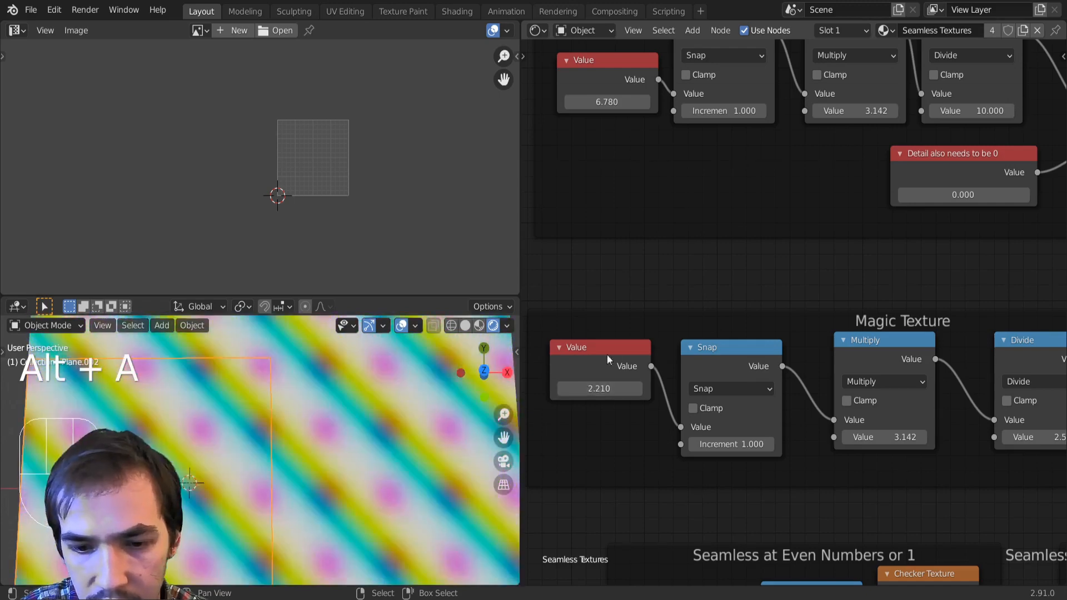
pyautogui.scroll(-4, 240, 421)
pyautogui.moveTo(241, 421); pyautogui.dragTo(247, 448, button='middle')
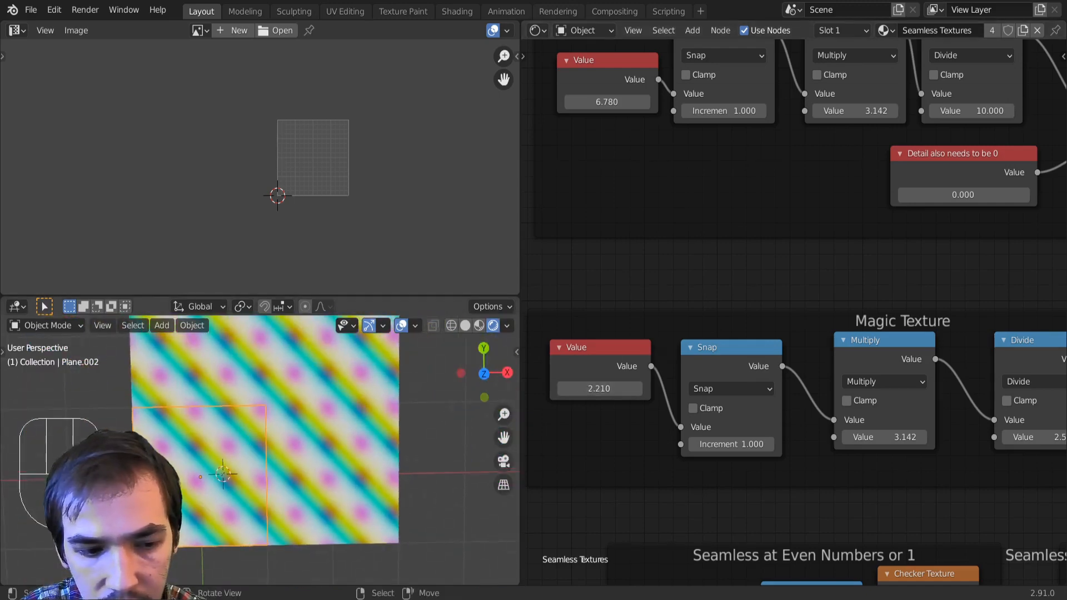
pyautogui.keyDown('shift'); pyautogui.moveTo(602, 389); pyautogui.dragTo(553, 389); pyautogui.keyUp('shift')
# Step: Disconnect the Snap node from the Checker Texture's Scale and preview the checker's Color output on the plane
pyautogui.moveTo(903, 522); pyautogui.dragTo(861, 286, button='middle')
pyautogui.scroll(2, 868, 364)
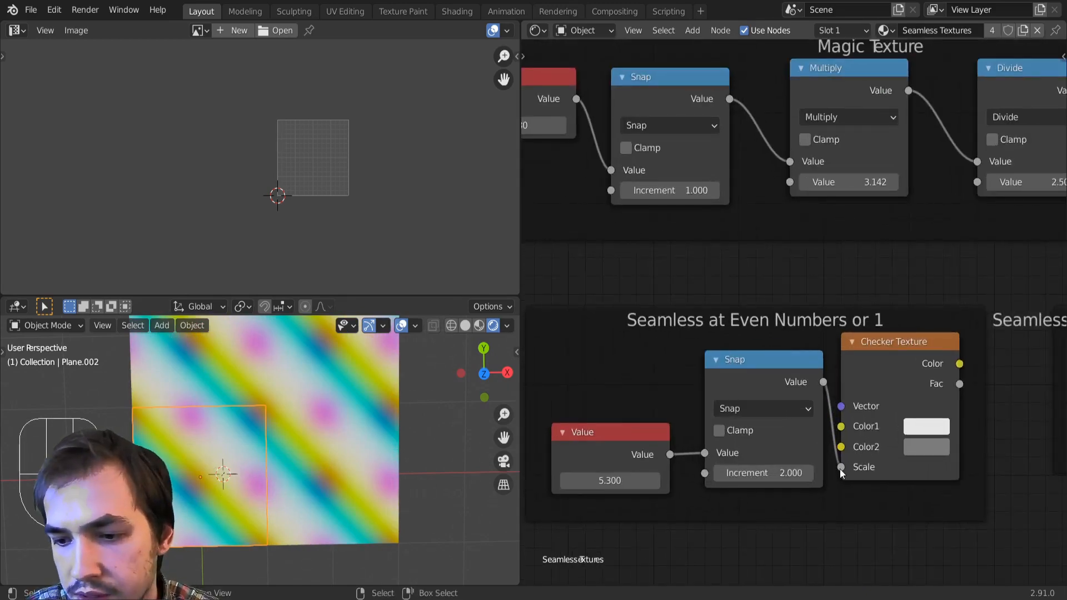
pyautogui.moveTo(839, 468); pyautogui.dragTo(826, 462)
pyautogui.keyDown('ctrl'); pyautogui.keyDown('shift'); pyautogui.click(922, 366); pyautogui.keyUp('shift'); pyautogui.keyUp('ctrl')
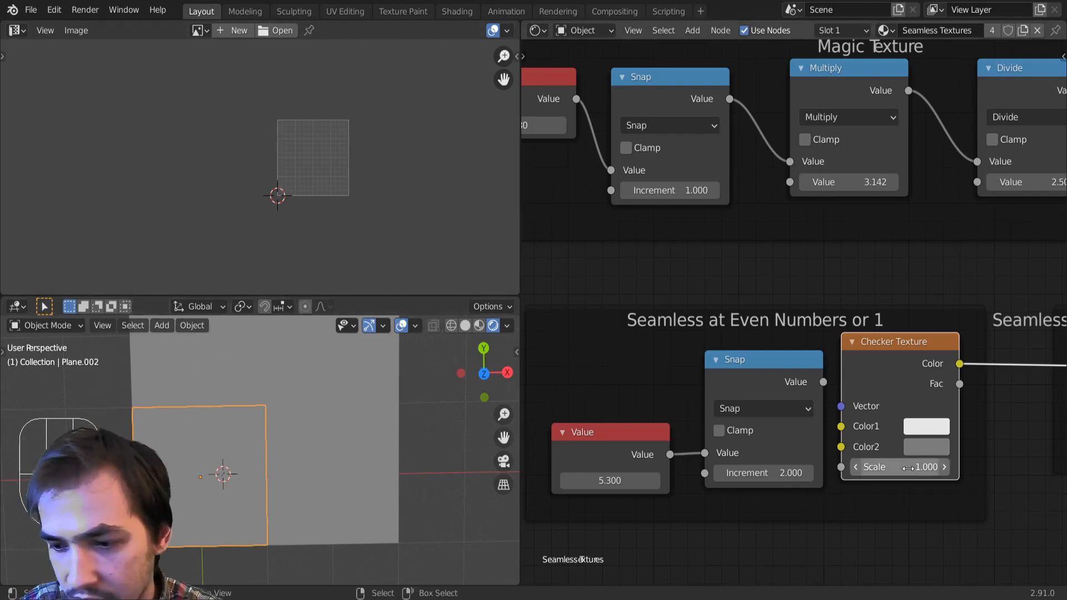
# Step: Set the Checker Texture's Scale to 2, and to 3 for comparison
pyautogui.click(909, 466)
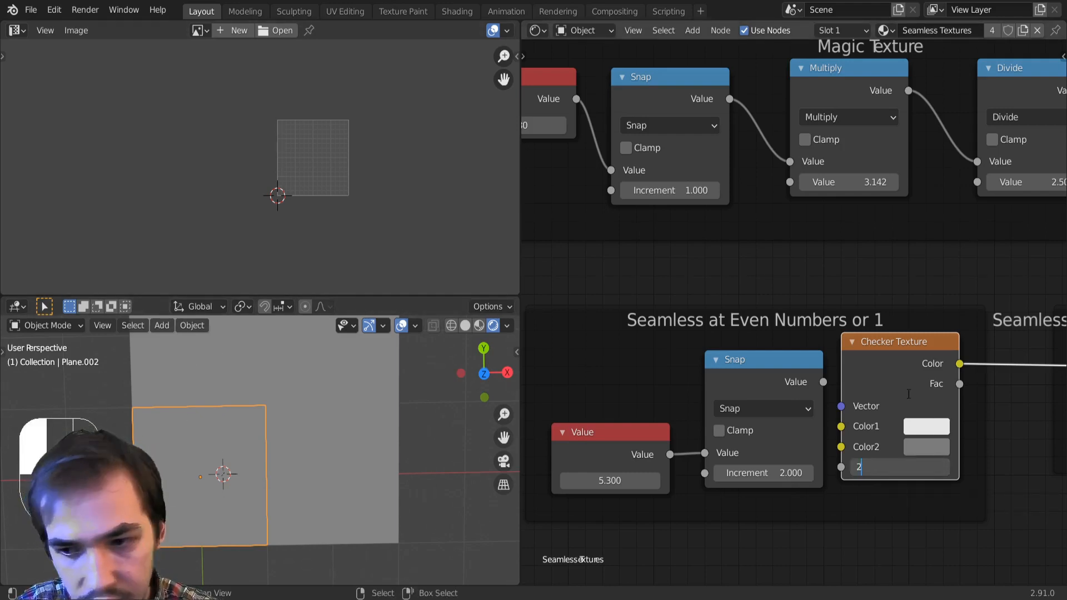
pyautogui.write('2')
pyautogui.press('Return')
pyautogui.click(911, 467)
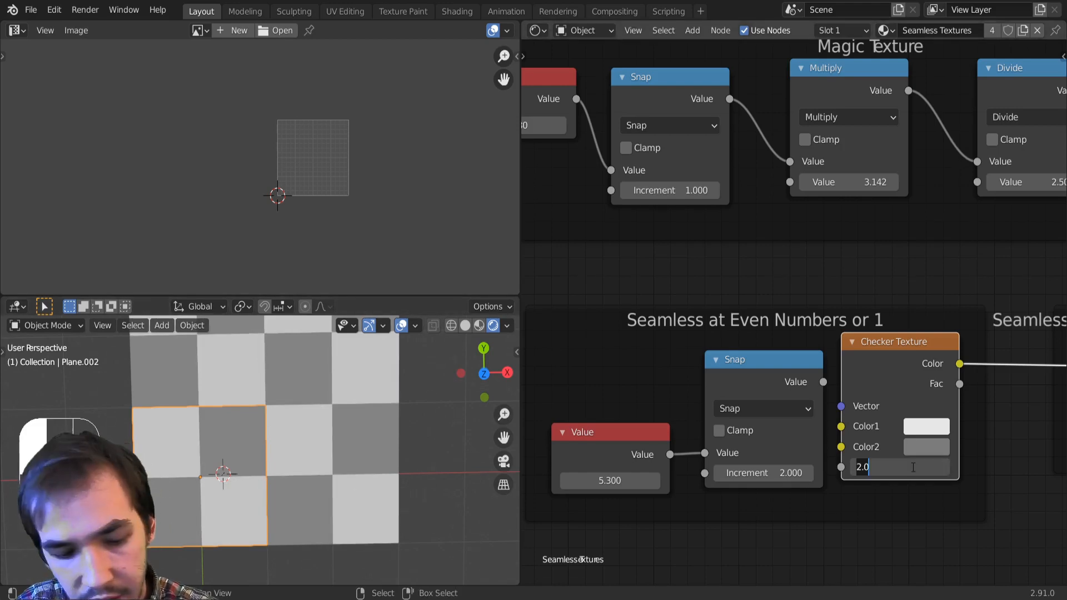
pyautogui.write('3')
pyautogui.press('Return')
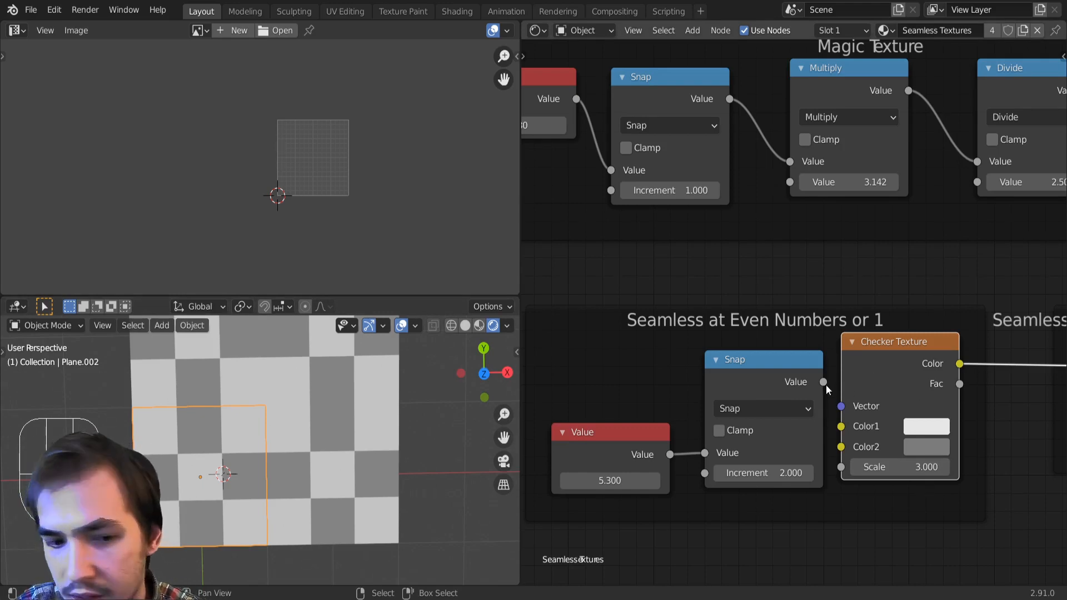
# Step: Reconnect the Snap node's Value to the Checker Texture's Scale and space the two nodes farther apart
pyautogui.moveTo(825, 381); pyautogui.dragTo(829, 443)
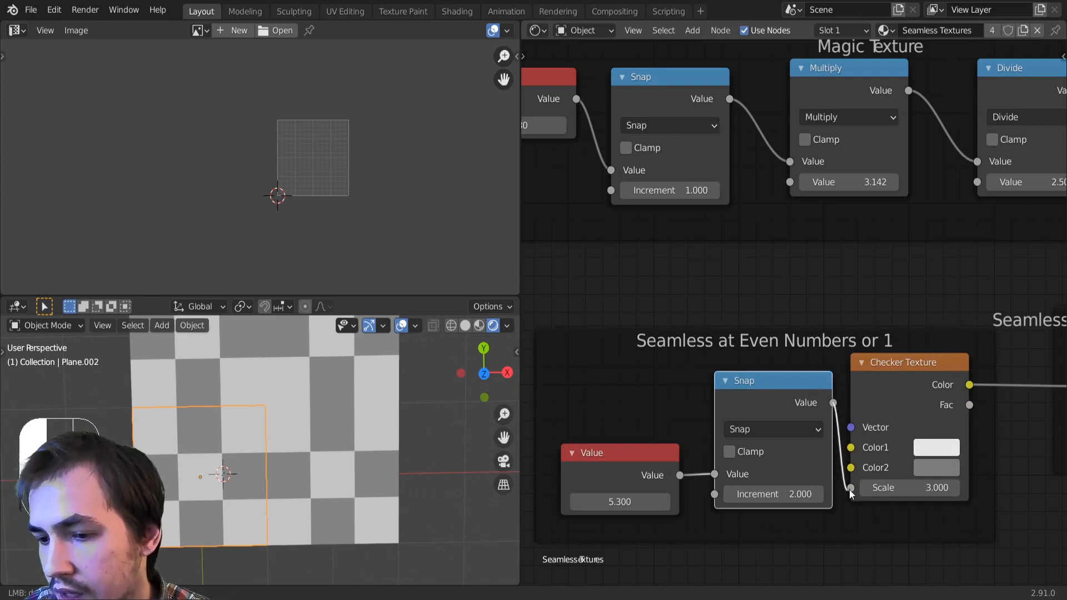
pyautogui.moveTo(850, 490); pyautogui.dragTo(854, 487)
pyautogui.moveTo(789, 396); pyautogui.dragTo(770, 398)
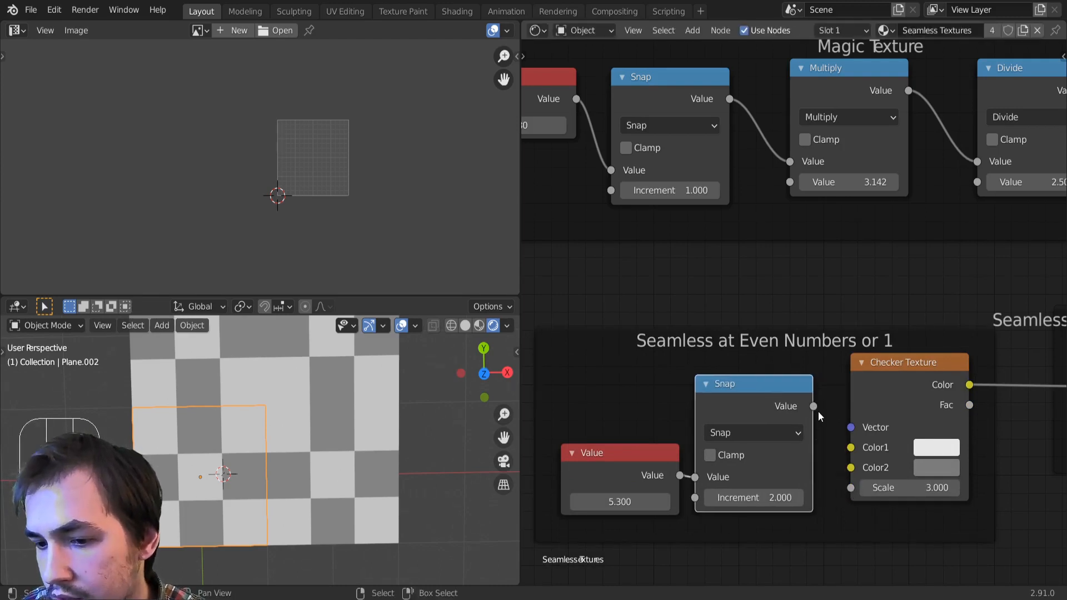
pyautogui.moveTo(853, 488); pyautogui.dragTo(852, 487)
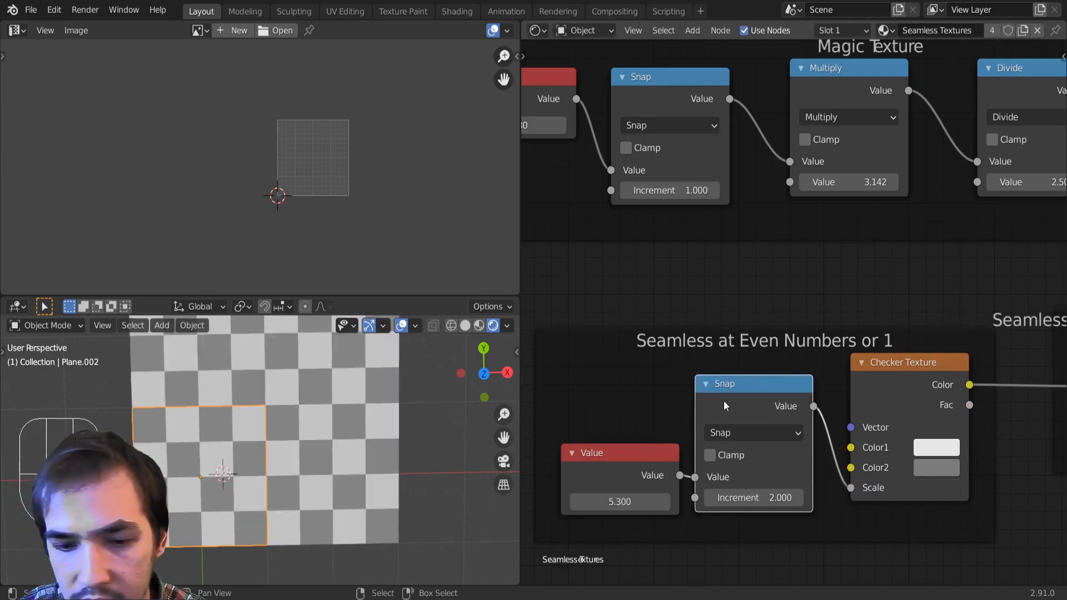
# Step: Vary the Checker Texture setup's Value through 17.770, finishing at 18.510
pyautogui.moveTo(652, 483); pyautogui.dragTo(672, 481, button='middle')
pyautogui.moveTo(638, 499); pyautogui.dragTo(764, 478)
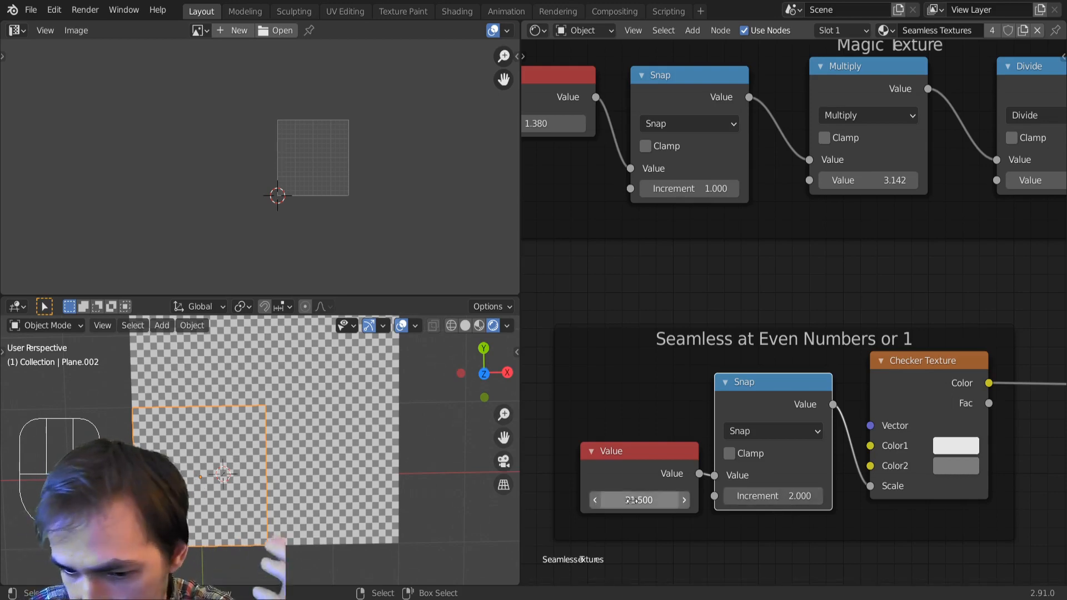
pyautogui.moveTo(639, 500)
pyautogui.mouseDown()
pyautogui.moveTo(534, 500)
pyautogui.moveTo(648, 500)
pyautogui.mouseUp()
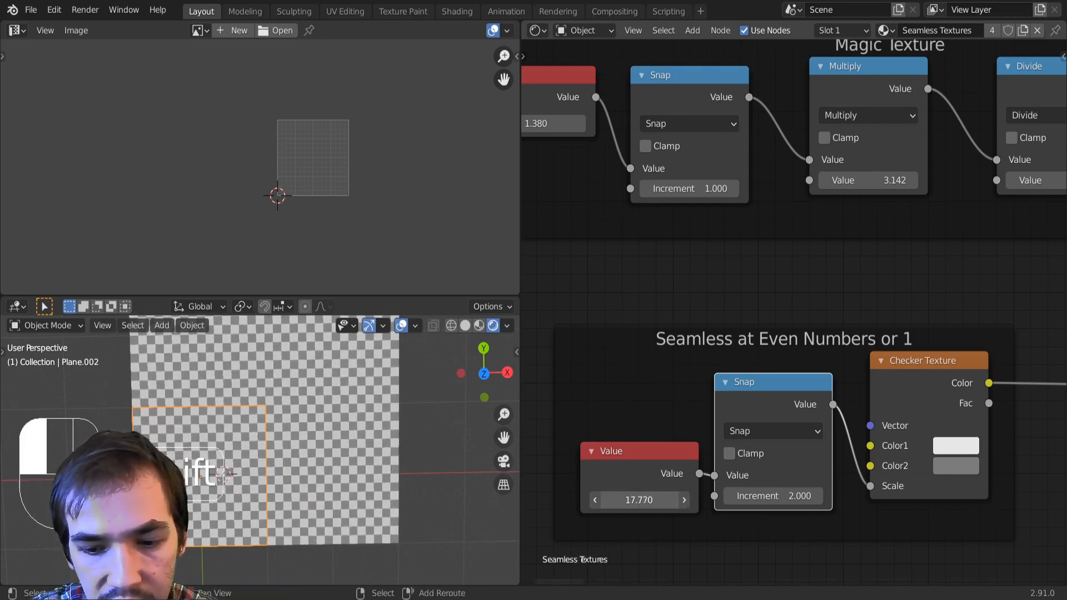
pyautogui.keyDown('shift'); pyautogui.moveTo(639, 500); pyautogui.dragTo(640, 474); pyautogui.keyUp('shift')
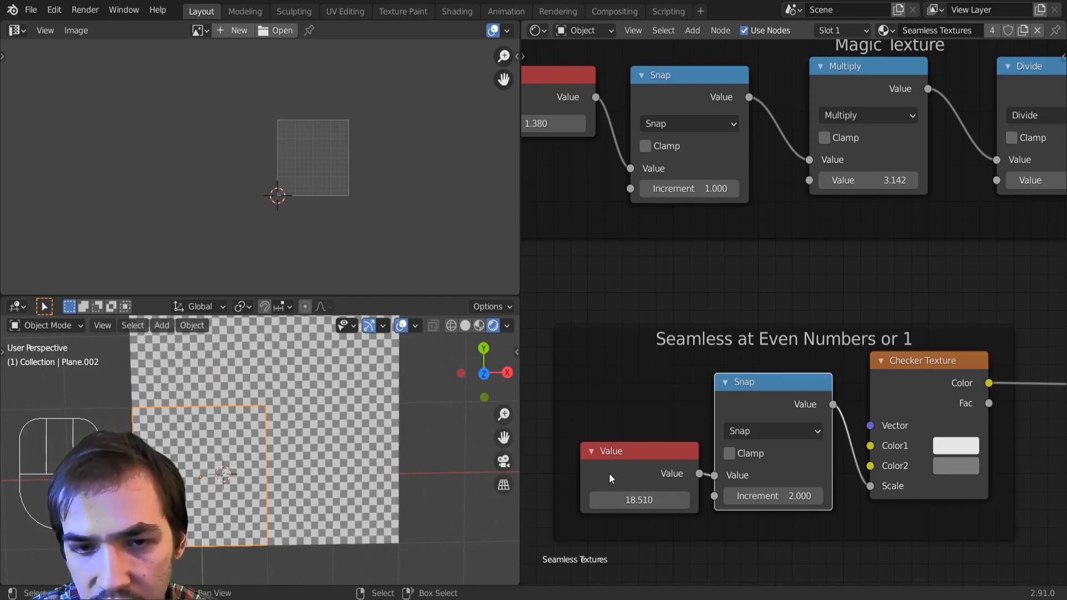
# Step: Preview the Gradient Texture's Color output on the plane
pyautogui.scroll(-4, 686, 455)
pyautogui.scroll(3, 811, 378)
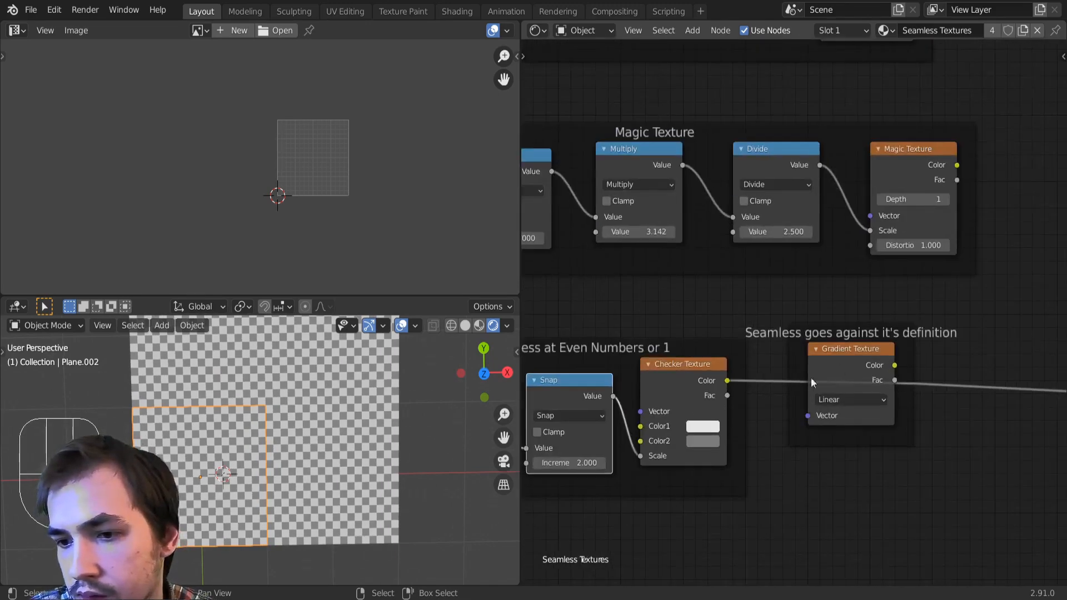
pyautogui.keyDown('ctrl'); pyautogui.keyDown('shift'); pyautogui.click(858, 369); pyautogui.keyUp('shift'); pyautogui.keyUp('ctrl')
pyautogui.keyDown('ctrl'); pyautogui.keyDown('shift'); pyautogui.click(858, 368); pyautogui.keyUp('shift'); pyautogui.keyUp('ctrl')
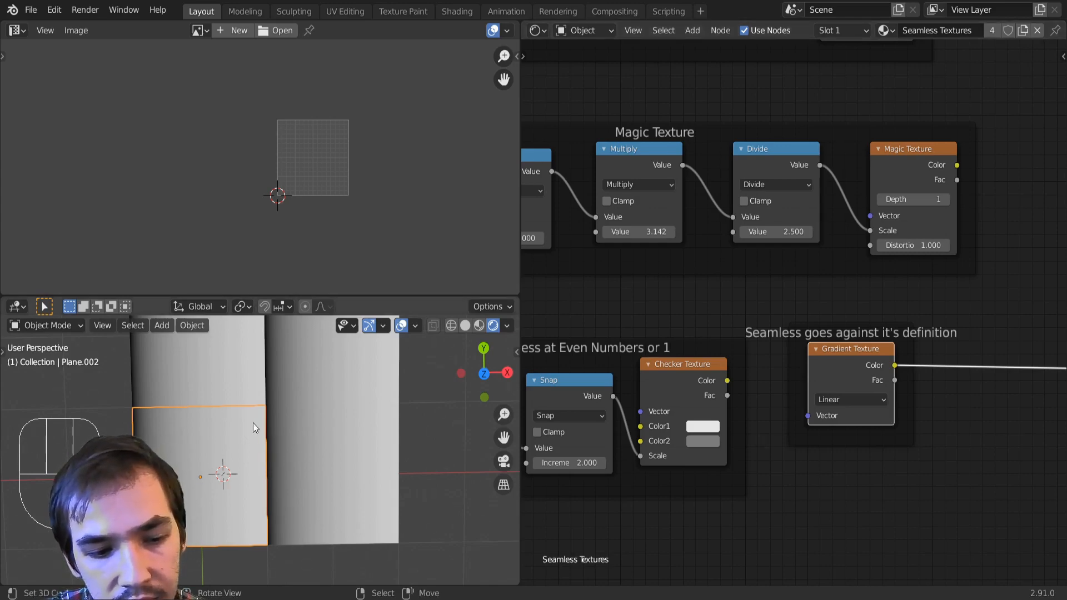
# Step: Insert a Math node into the link leaving the Gradient Texture's Color output
pyautogui.scroll(-1, 795, 425)
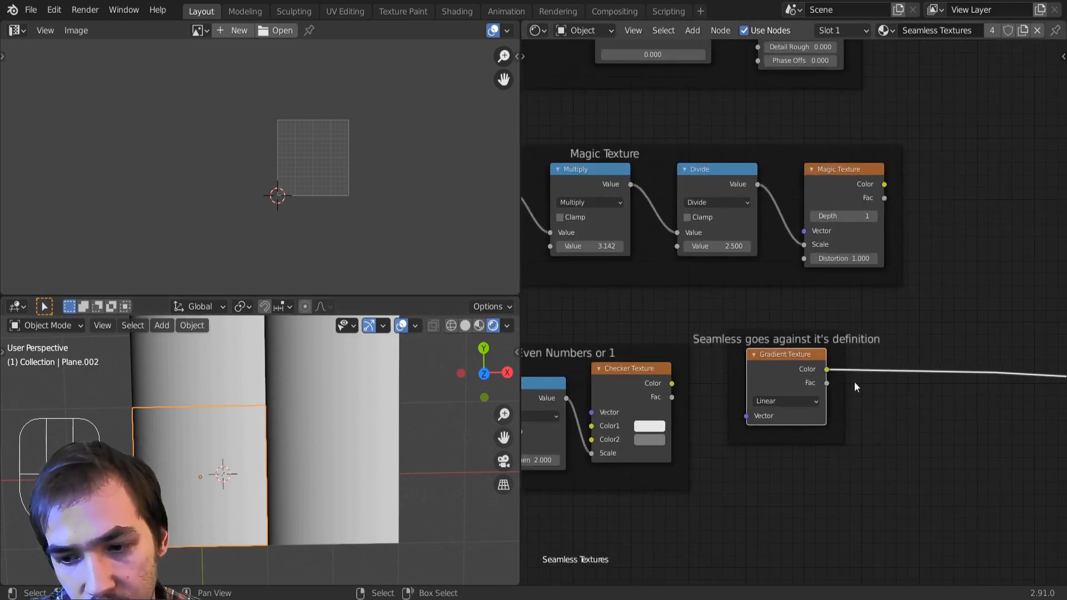
pyautogui.click(881, 371)
pyautogui.hotkey('shift', 'a')
pyautogui.write('smath')
pyautogui.press('Return')
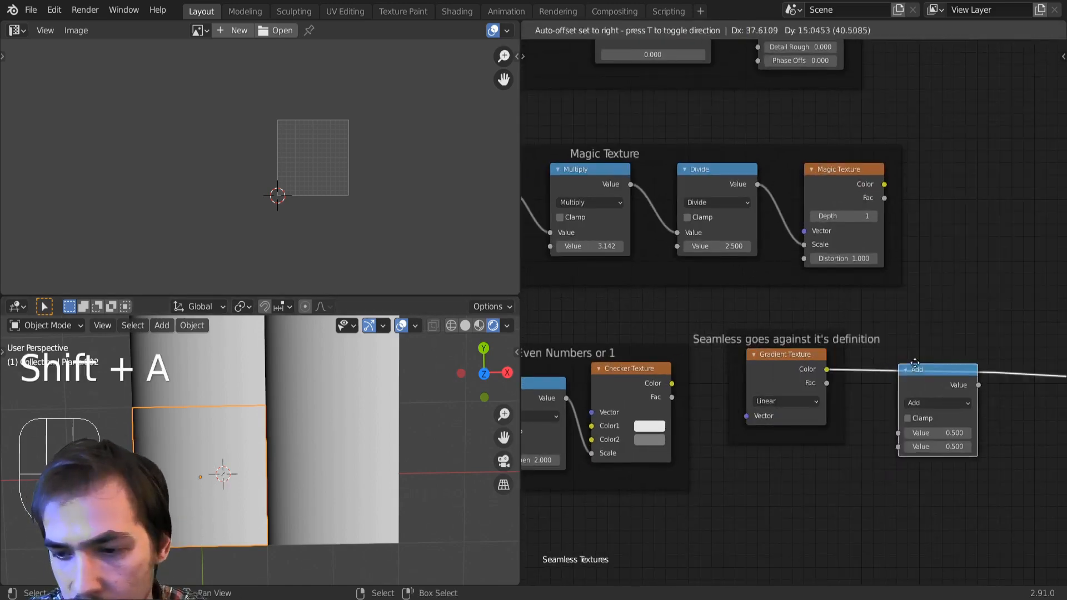
pyautogui.click(917, 352)
# Step: Set the second value of the Add node after the Gradient Texture to -0.5
pyautogui.keyDown('shift'); pyautogui.moveTo(960, 429); pyautogui.dragTo(944, 429); pyautogui.keyUp('shift')
pyautogui.moveTo(975, 401); pyautogui.dragTo(846, 407, button='middle')
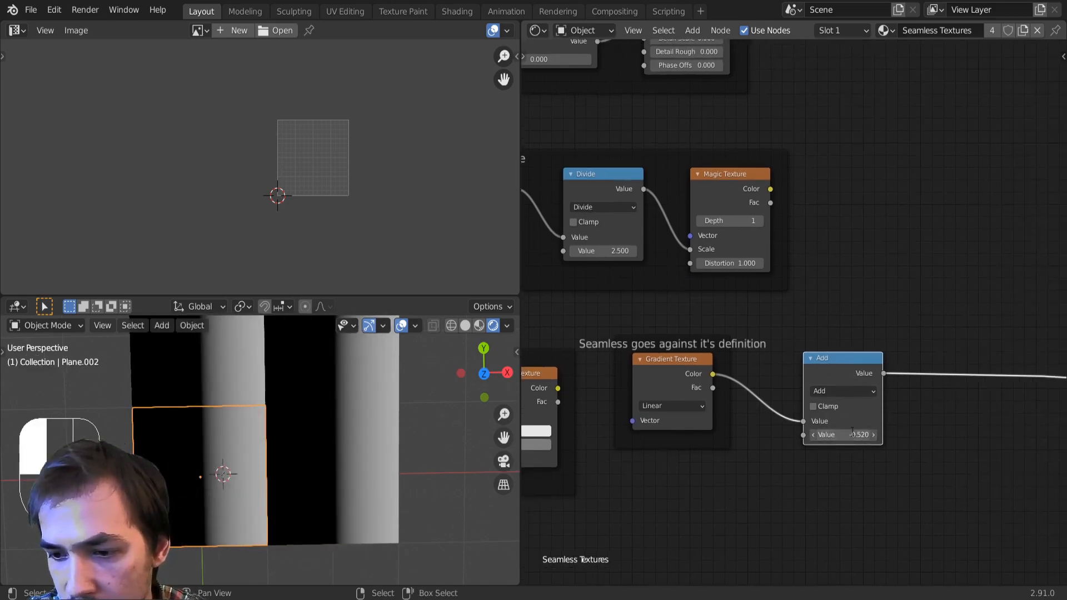
pyautogui.click(852, 434)
pyautogui.write('-.5')
pyautogui.press('Return')
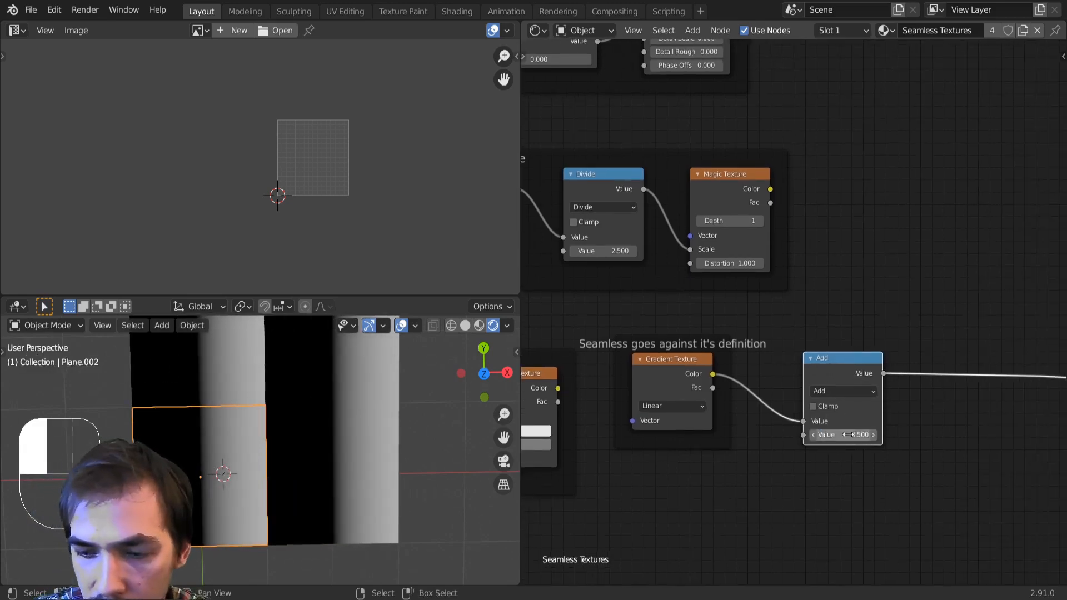
# Step: Insert a second Math node after the gradient's Add node and set its operation to Absolute
pyautogui.hotkey('shift', 'a')
pyautogui.click(903, 343)
pyautogui.click(957, 355)
pyautogui.click(959, 354)
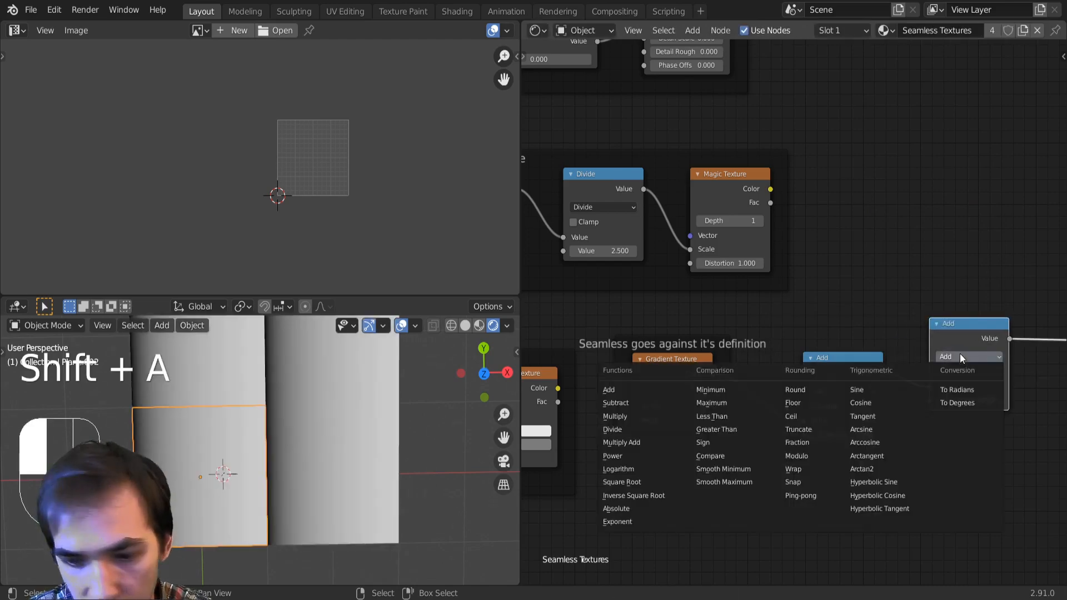
pyautogui.click(616, 508)
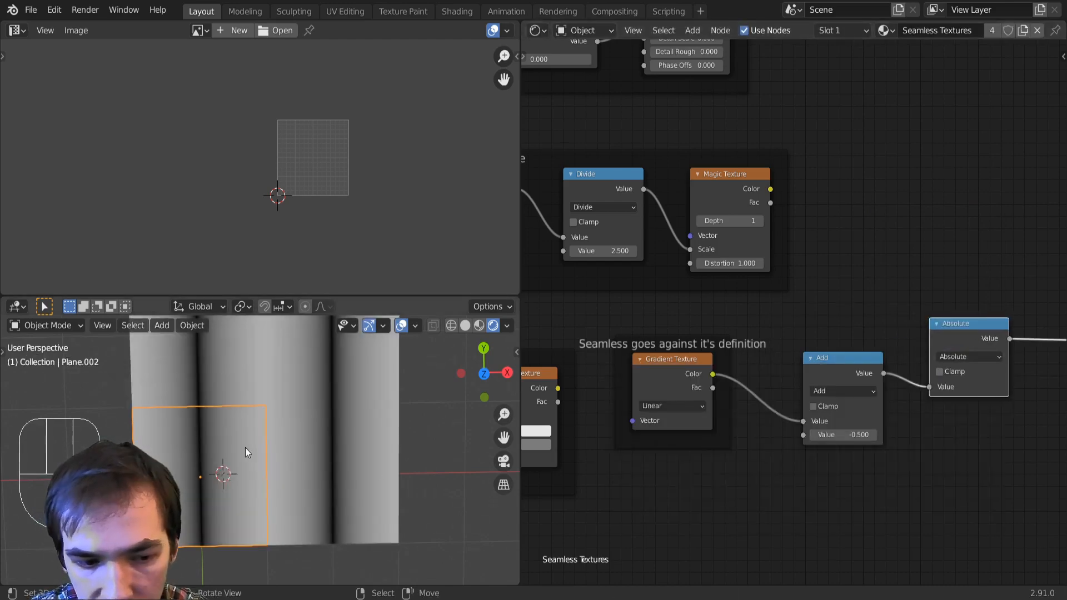
# Step: Inspect the nodes inside the Noise Seamless group, leaving the group again when done
pyautogui.scroll(-5, 786, 464)
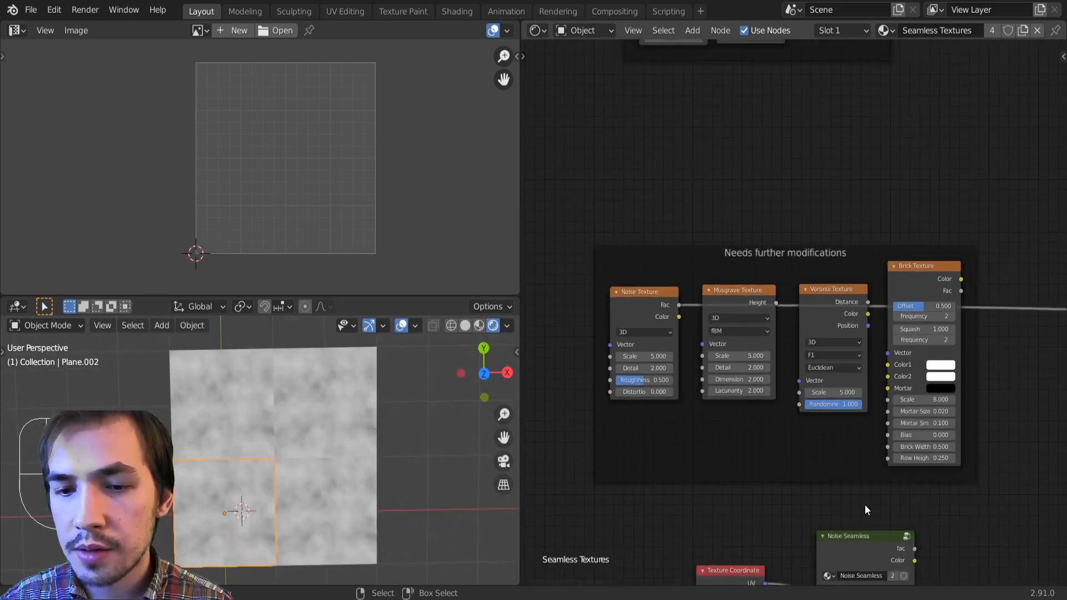
pyautogui.press('Tab')
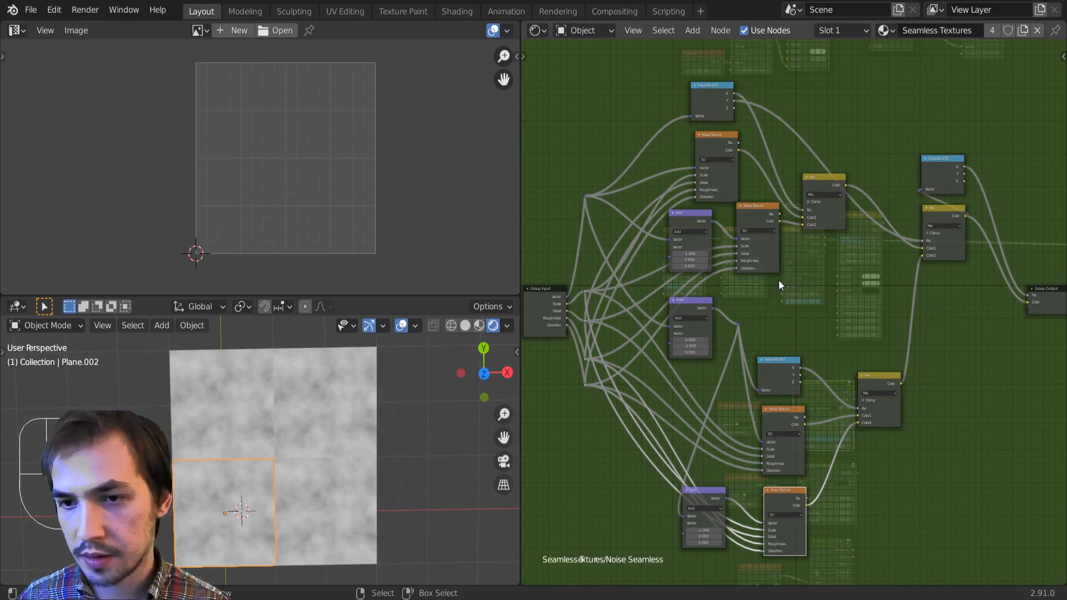
pyautogui.press('Tab')
pyautogui.scroll(5, 823, 448)
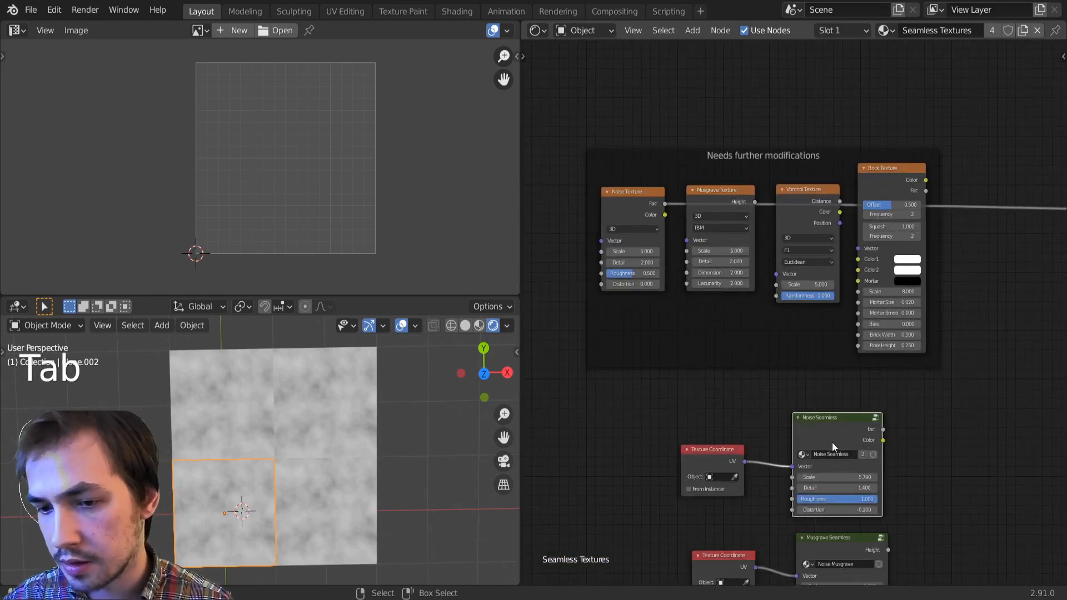
pyautogui.moveTo(832, 442); pyautogui.dragTo(697, 357, button='middle')
pyautogui.rightClick(871, 339)
pyautogui.hotkey('shift', 'a')
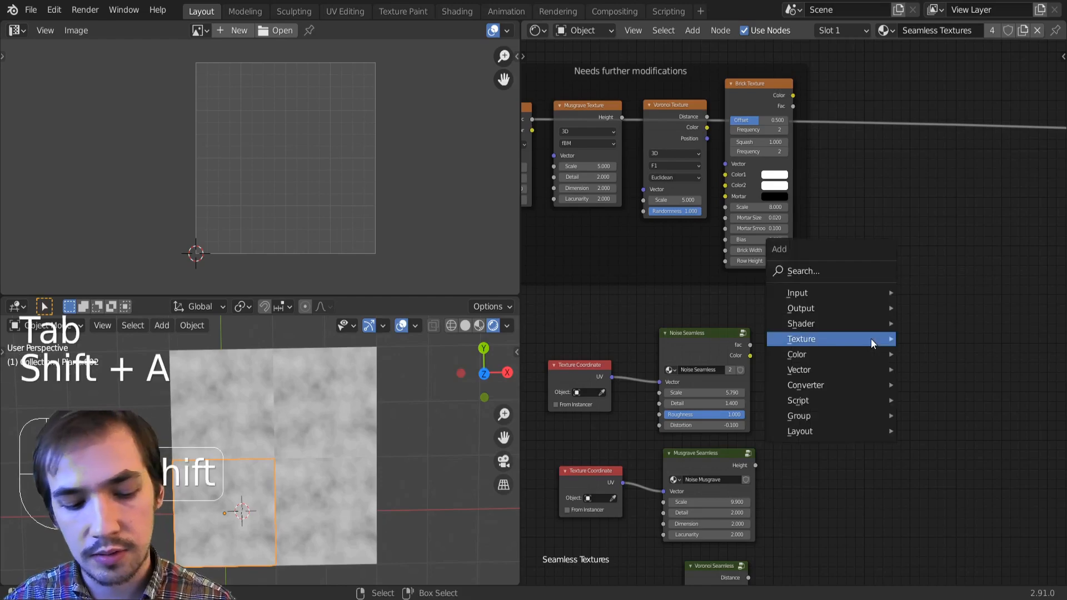
pyautogui.press('t')
pyautogui.press('n')
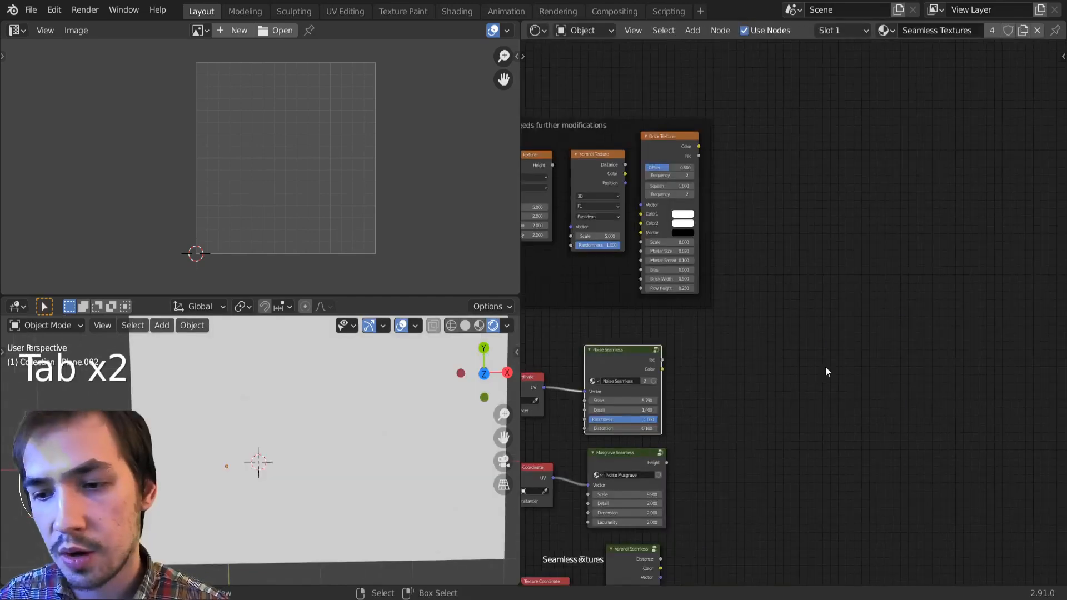
# Step: Add a Noise Texture node and a Texture Coordinate node in the empty space beside the Noise Seamless group
pyautogui.hotkey('shift', 'a')
pyautogui.press('t')
pyautogui.press('n')
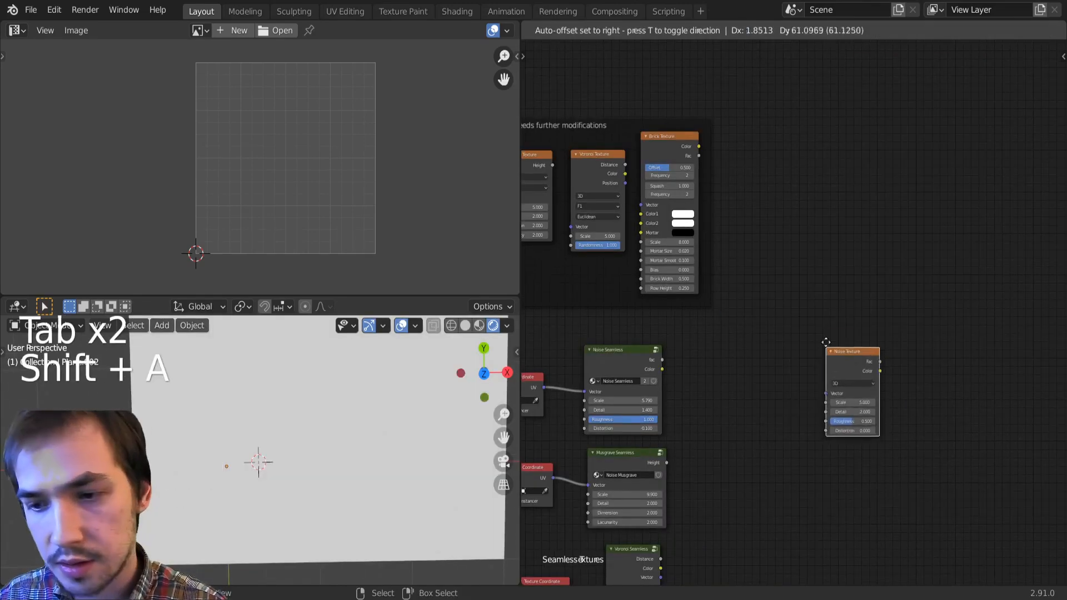
pyautogui.click(830, 294)
pyautogui.rightClick(816, 342)
pyautogui.hotkey('shift', 'a')
pyautogui.press('i')
pyautogui.press('x')
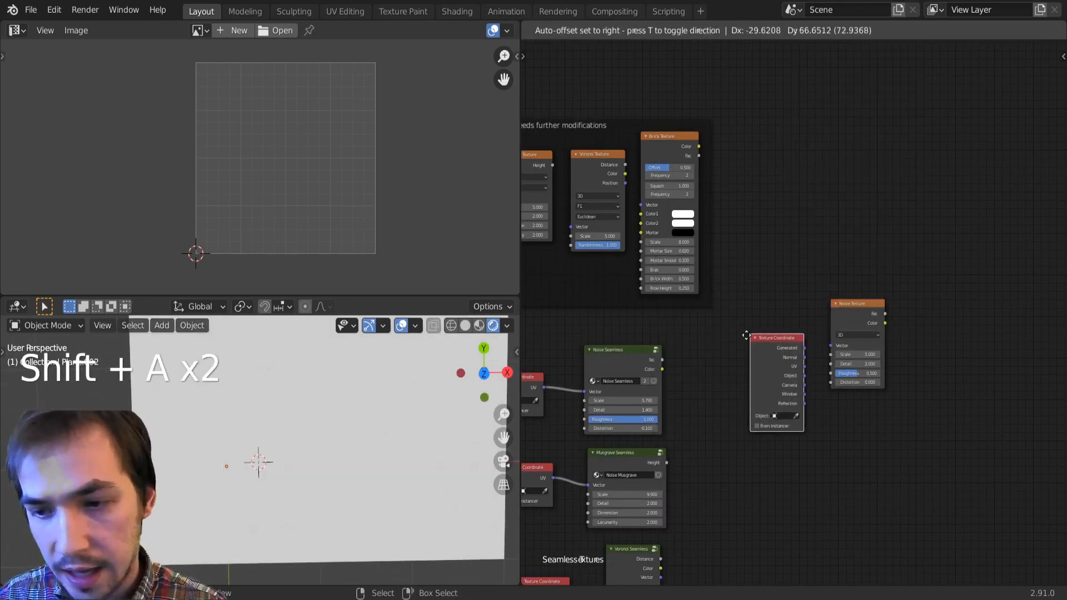
pyautogui.click(731, 322)
# Step: Preview the new Texture Coordinate node's UV output on the plane
pyautogui.scroll(8, 791, 358)
pyautogui.moveTo(792, 357); pyautogui.dragTo(771, 392, button='middle')
pyautogui.keyDown('ctrl'); pyautogui.keyDown('shift'); pyautogui.click(725, 402); pyautogui.keyUp('shift'); pyautogui.keyUp('ctrl')
pyautogui.keyDown('ctrl'); pyautogui.keyDown('shift'); pyautogui.click(725, 402); pyautogui.keyUp('shift'); pyautogui.keyUp('ctrl')
pyautogui.keyDown('ctrl'); pyautogui.keyDown('shift'); pyautogui.click(725, 402); pyautogui.keyUp('shift'); pyautogui.keyUp('ctrl')
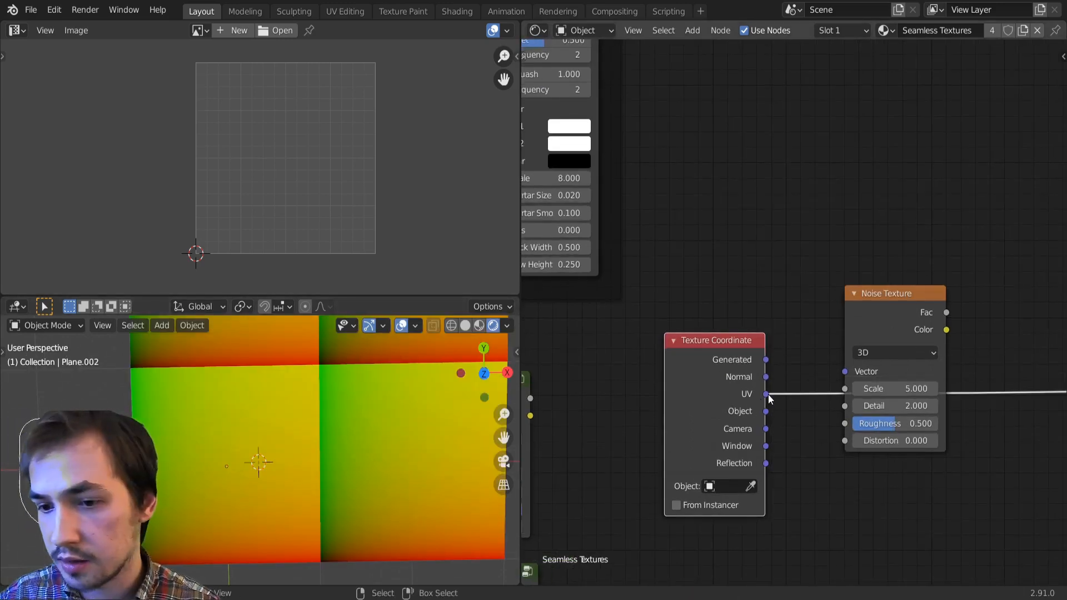
# Step: Connect the UV output to the Noise Texture's Vector input and duplicate the Noise Texture below it with its link kept
pyautogui.moveTo(766, 393); pyautogui.dragTo(950, 262)
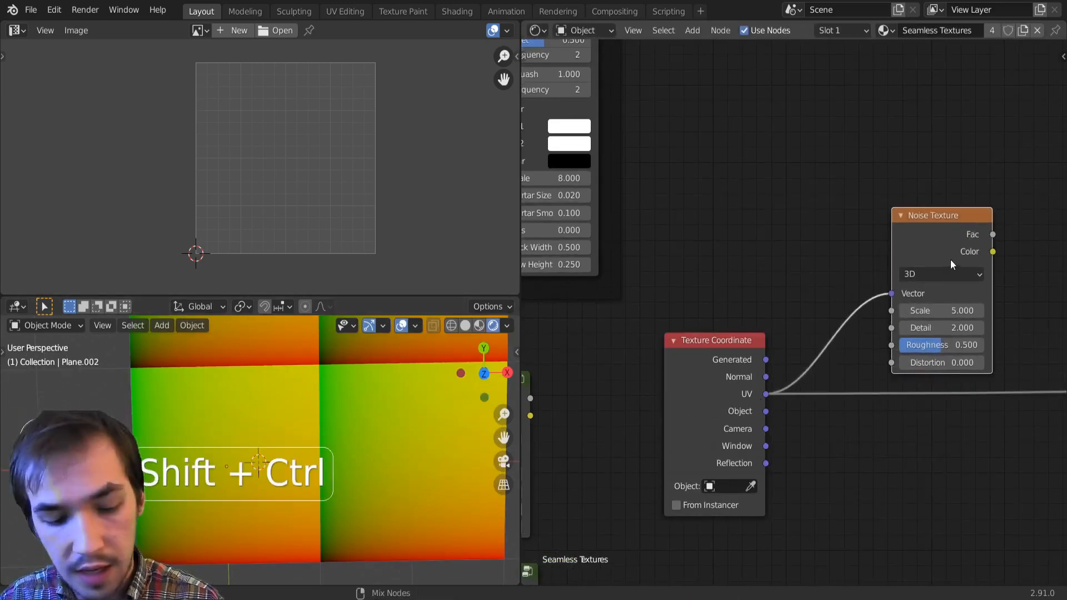
pyautogui.hotkey('ctrl', 'shift', 'd')
pyautogui.click(969, 390)
# Step: Add a MixRGB node and connect the upper Noise Texture's Color to Color1 and the lower one's to Color2
pyautogui.moveTo(969, 389); pyautogui.dragTo(739, 371, button='middle')
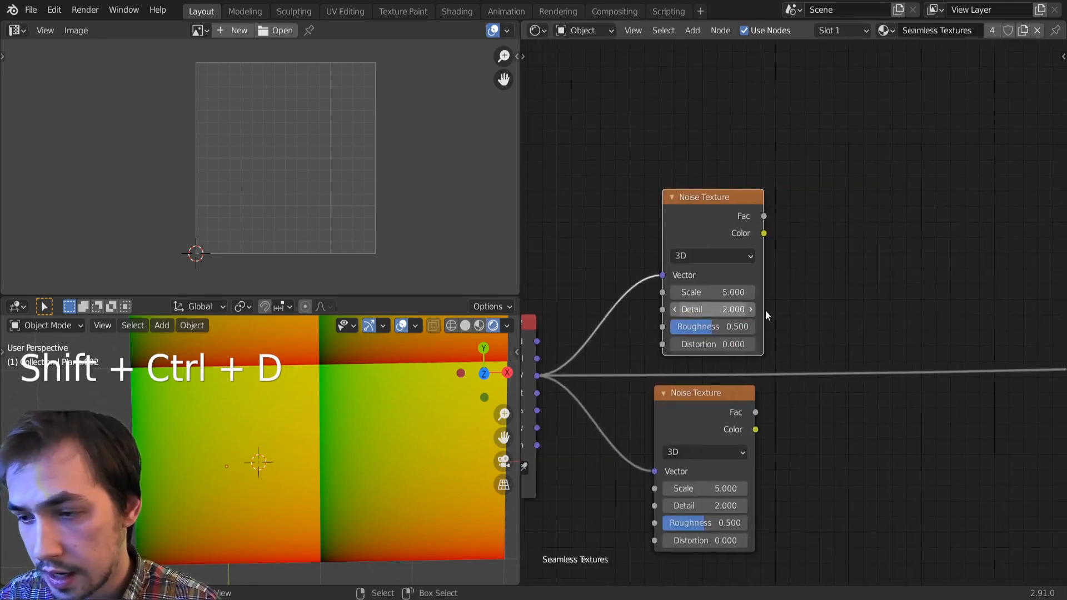
pyautogui.hotkey('shift', 'a')
pyautogui.hotkey('shift', 'a')
pyautogui.press('c')
pyautogui.press('m')
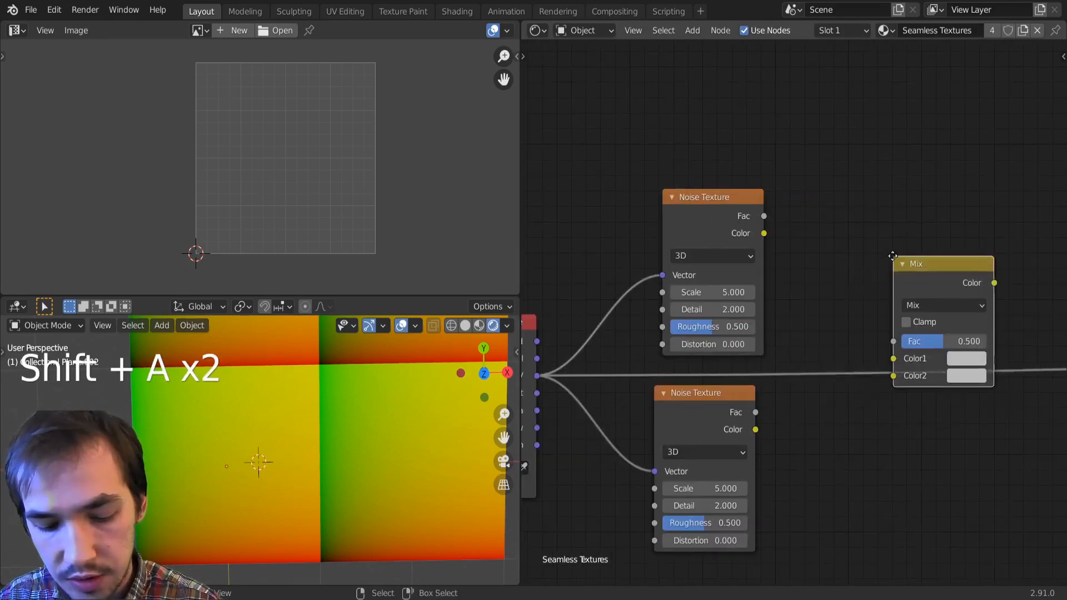
pyautogui.click(877, 219)
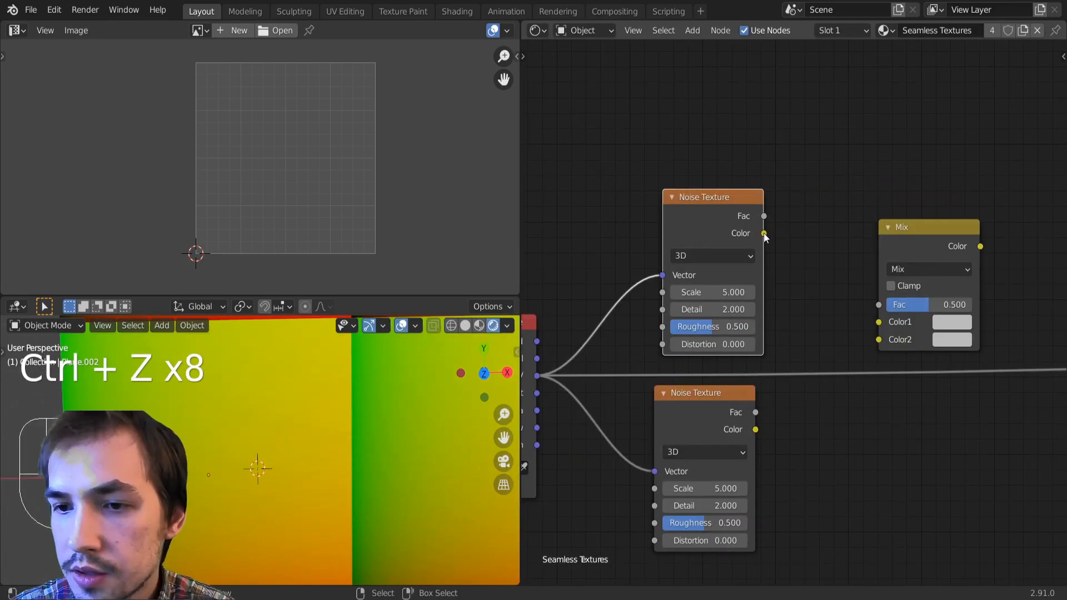
pyautogui.moveTo(764, 233); pyautogui.dragTo(878, 322)
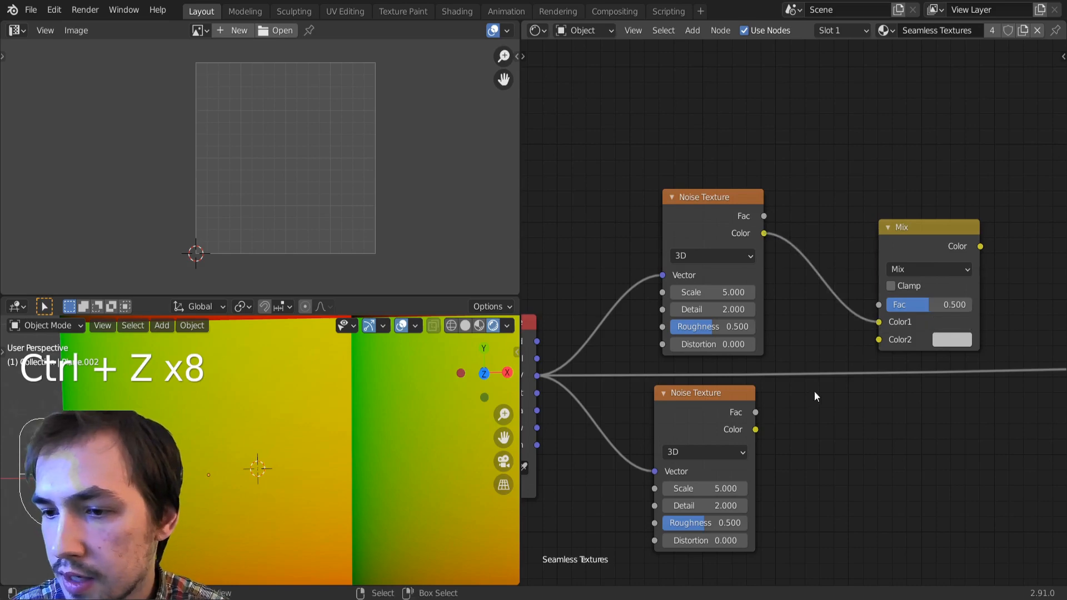
pyautogui.moveTo(755, 431); pyautogui.dragTo(879, 340)
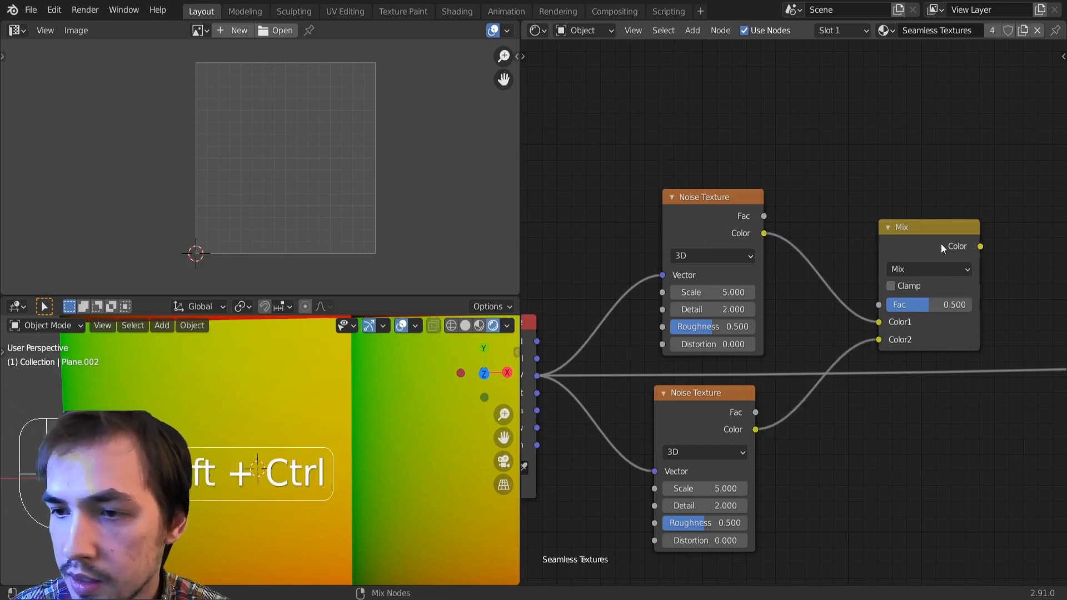
# Step: Preview the Mix node's Color output on the plane and examine the tile edges
pyautogui.keyDown('ctrl'); pyautogui.keyDown('shift'); pyautogui.click(941, 244); pyautogui.keyUp('shift'); pyautogui.keyUp('ctrl')
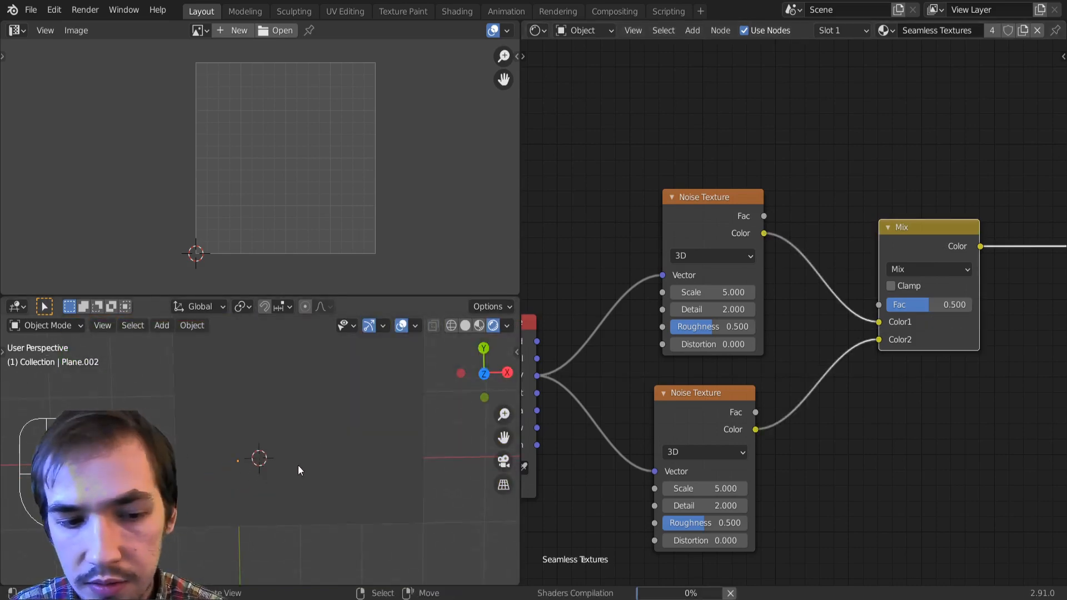
pyautogui.scroll(2, 405, 428)
pyautogui.scroll(-2, 555, 473)
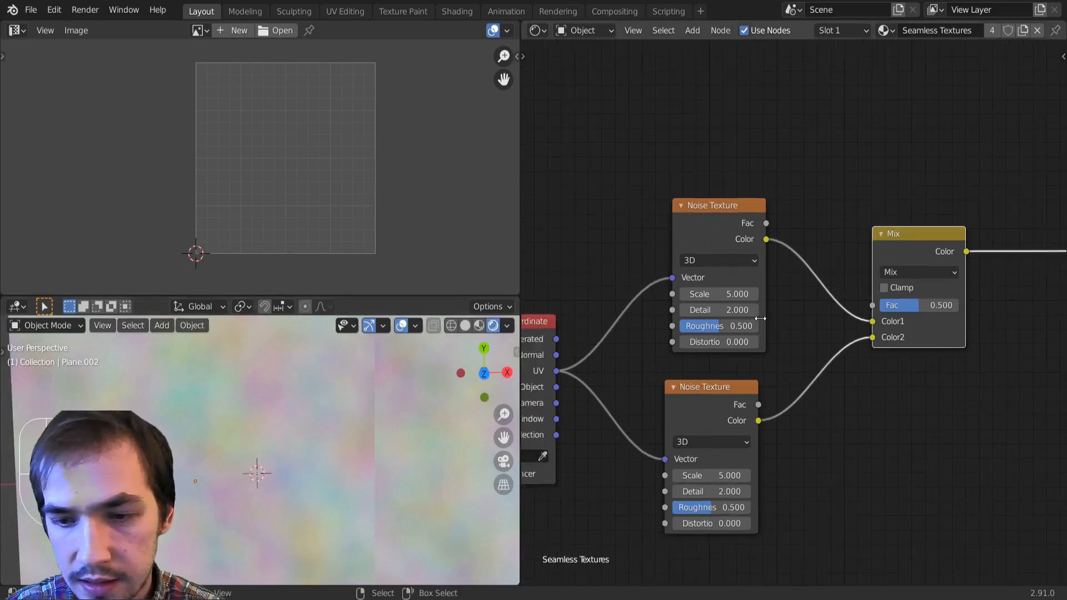
pyautogui.scroll(-2, 229, 485)
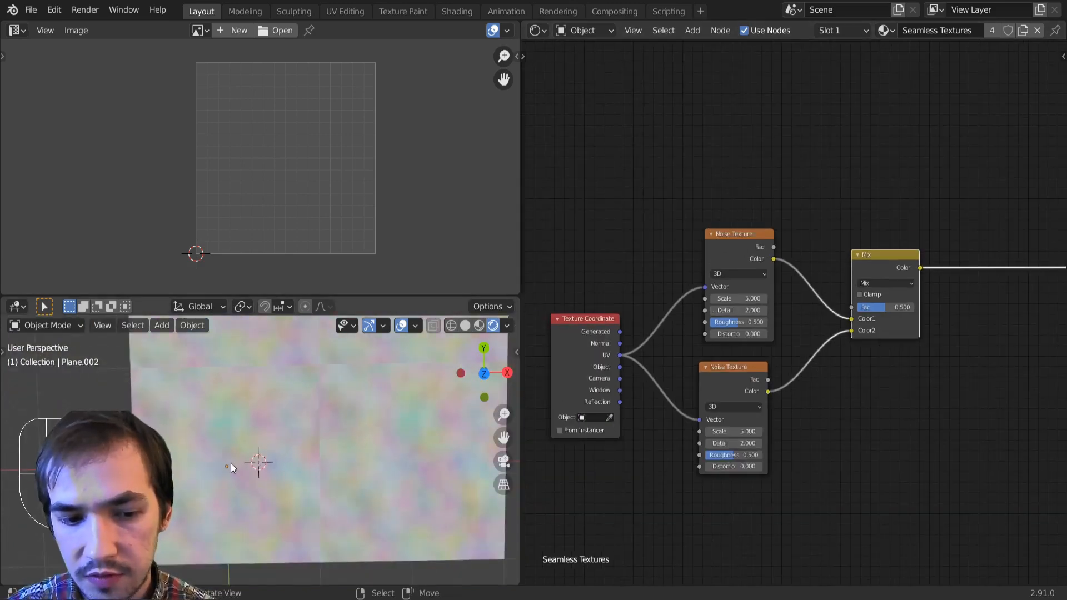
# Step: Add a Separate XYZ node, connect its X output to the Mix node's Fac, and feed its Vector input from UV
pyautogui.moveTo(751, 244); pyautogui.dragTo(755, 319, button='middle')
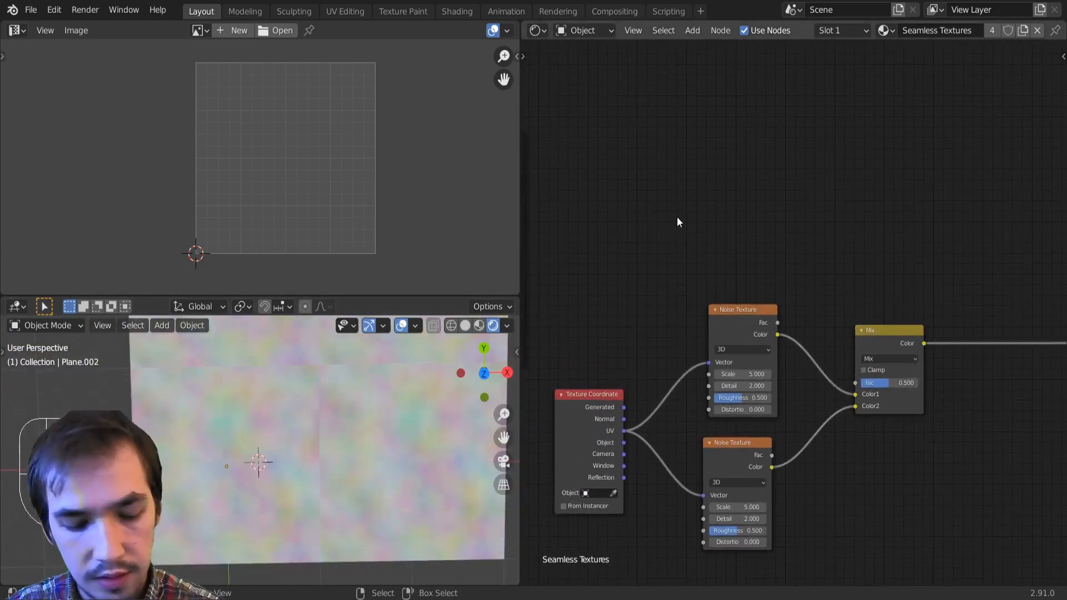
pyautogui.hotkey('shift', 'a')
pyautogui.moveTo(676, 217)
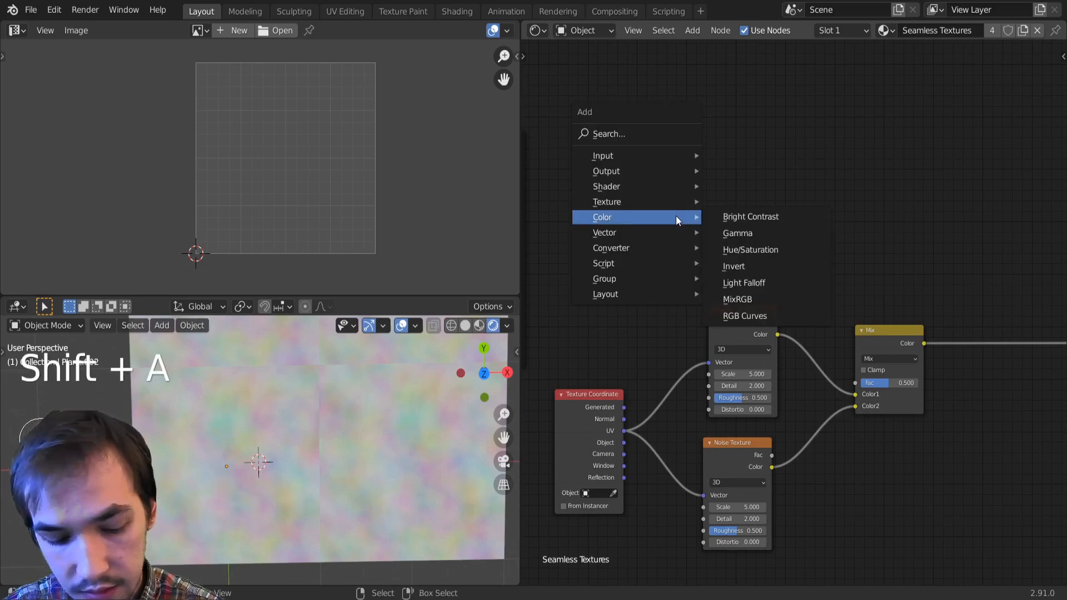
pyautogui.press('n')
pyautogui.press('p')
pyautogui.click(669, 191)
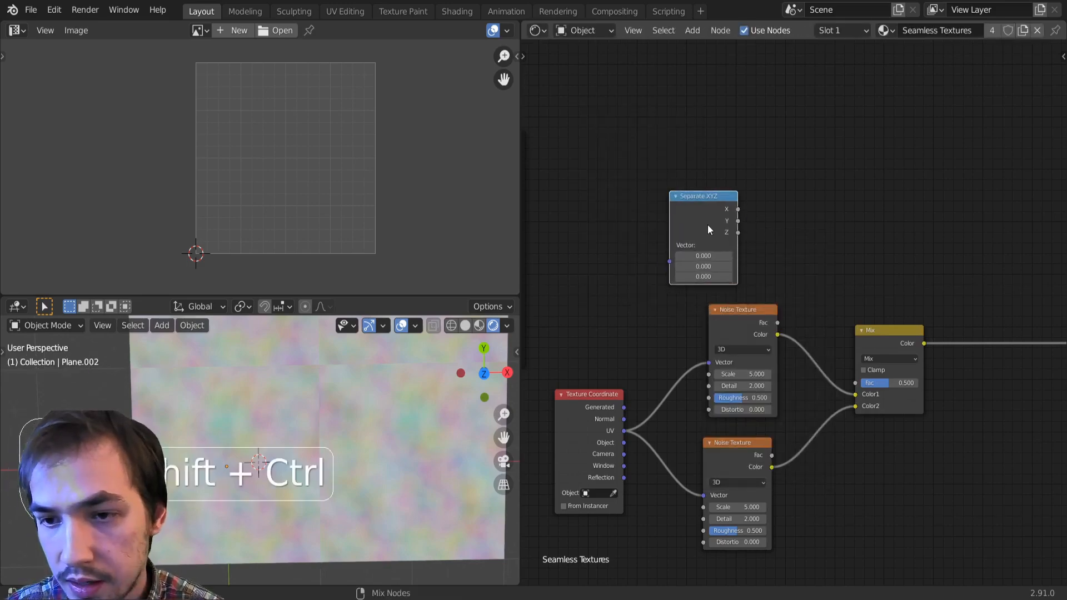
pyautogui.moveTo(738, 209); pyautogui.dragTo(854, 383)
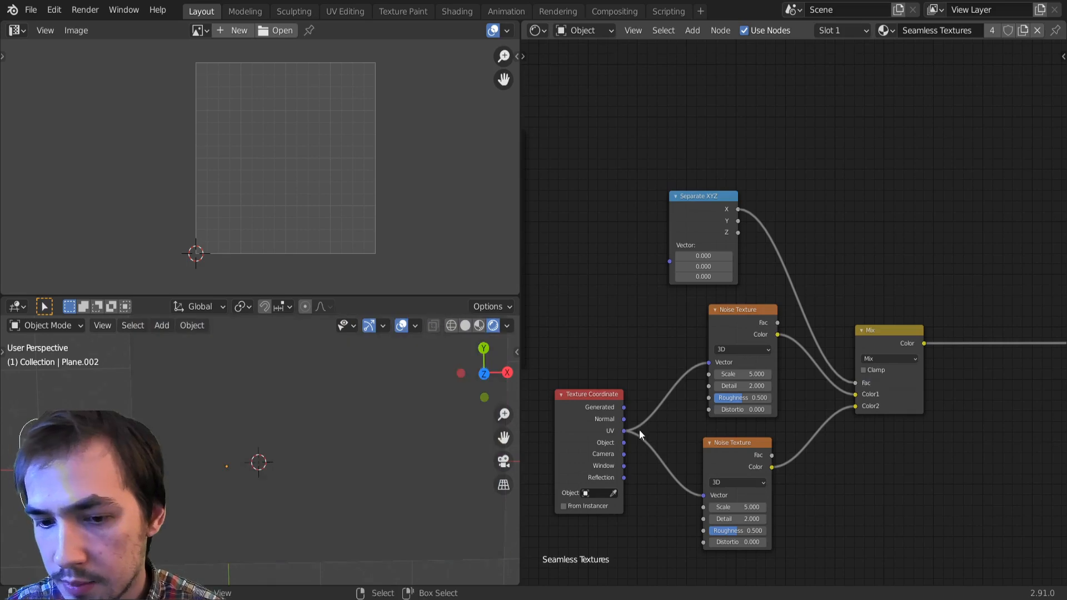
pyautogui.moveTo(623, 430); pyautogui.dragTo(668, 259)
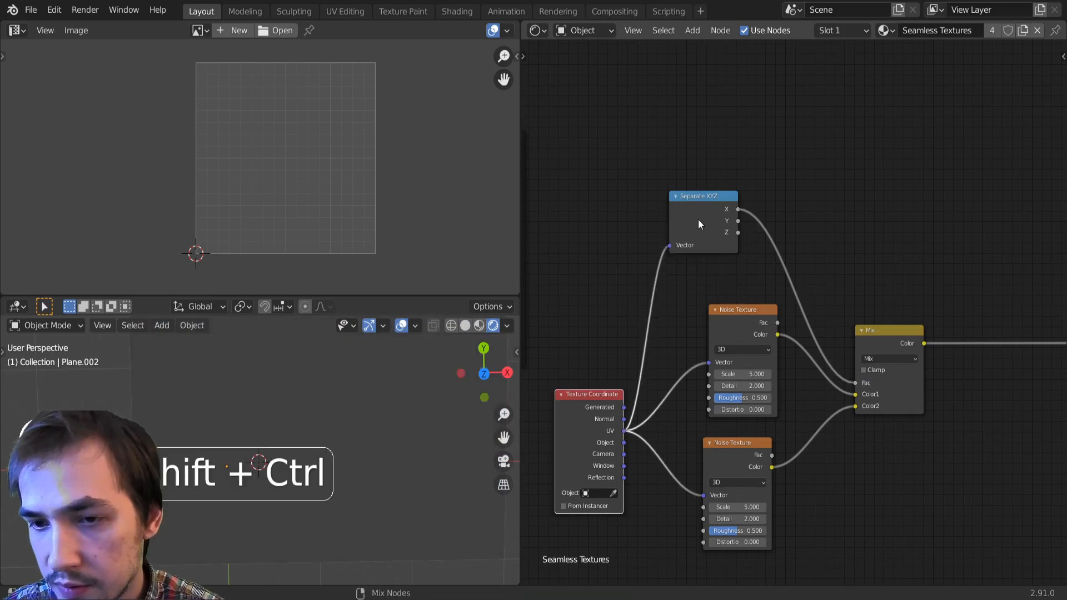
# Step: Preview the Separate XYZ node's X output on the plane and examine the gradient at the tile edges
pyautogui.keyDown('ctrl'); pyautogui.keyDown('shift'); pyautogui.click(738, 212); pyautogui.keyUp('shift'); pyautogui.keyUp('ctrl')
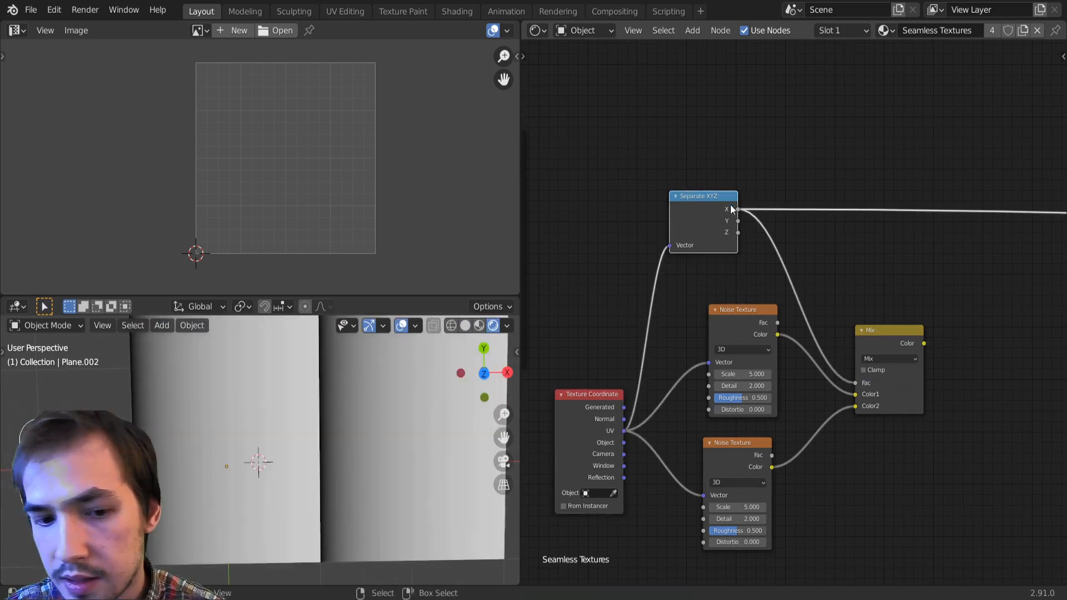
pyautogui.scroll(-1, 261, 445)
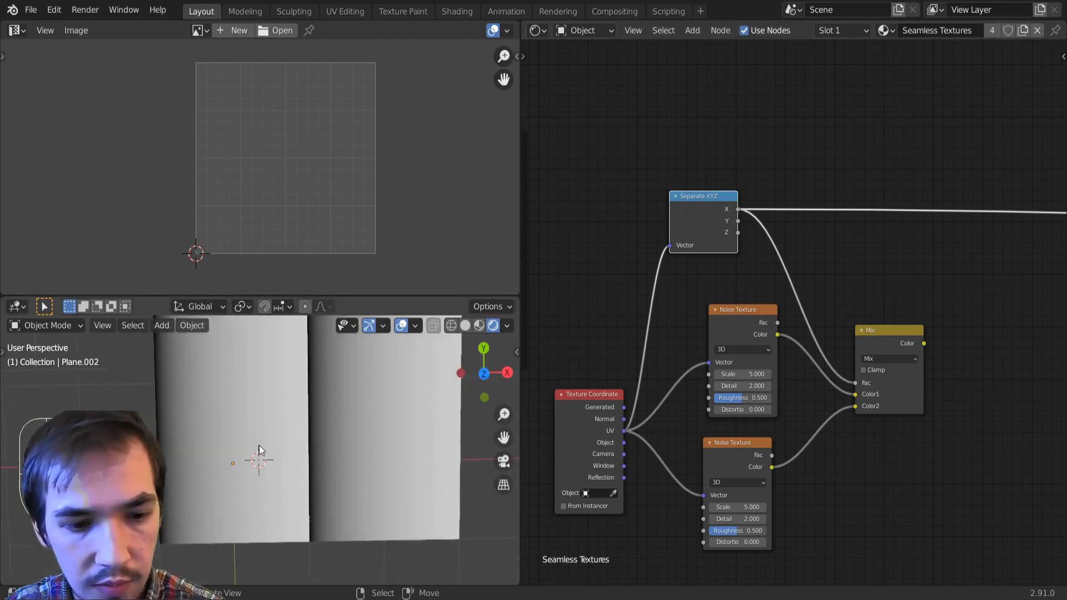
pyautogui.scroll(1, 261, 444)
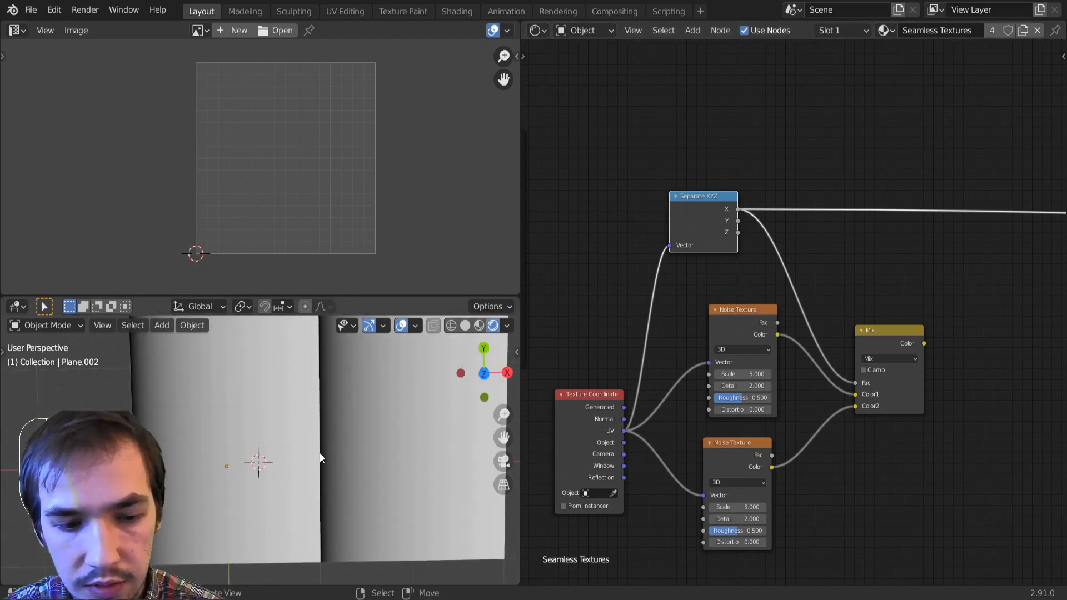
# Step: Preview the Mix result on the plane with the X gradient as its factor
pyautogui.keyDown('ctrl'); pyautogui.keyDown('shift'); pyautogui.click(912, 348); pyautogui.keyUp('shift'); pyautogui.keyUp('ctrl')
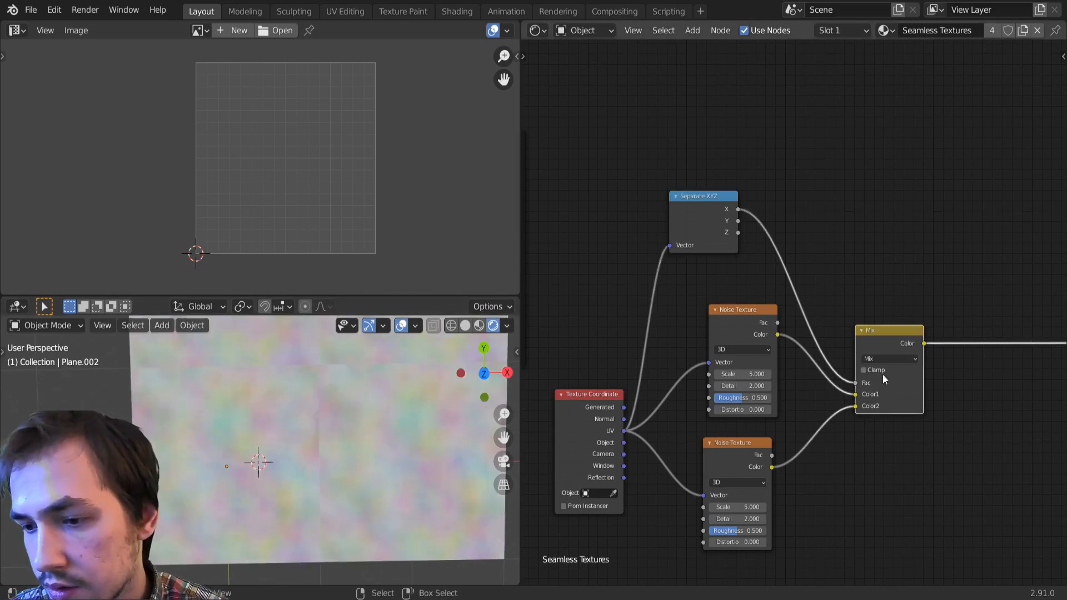
pyautogui.scroll(1, 355, 484)
pyautogui.scroll(1, 738, 287)
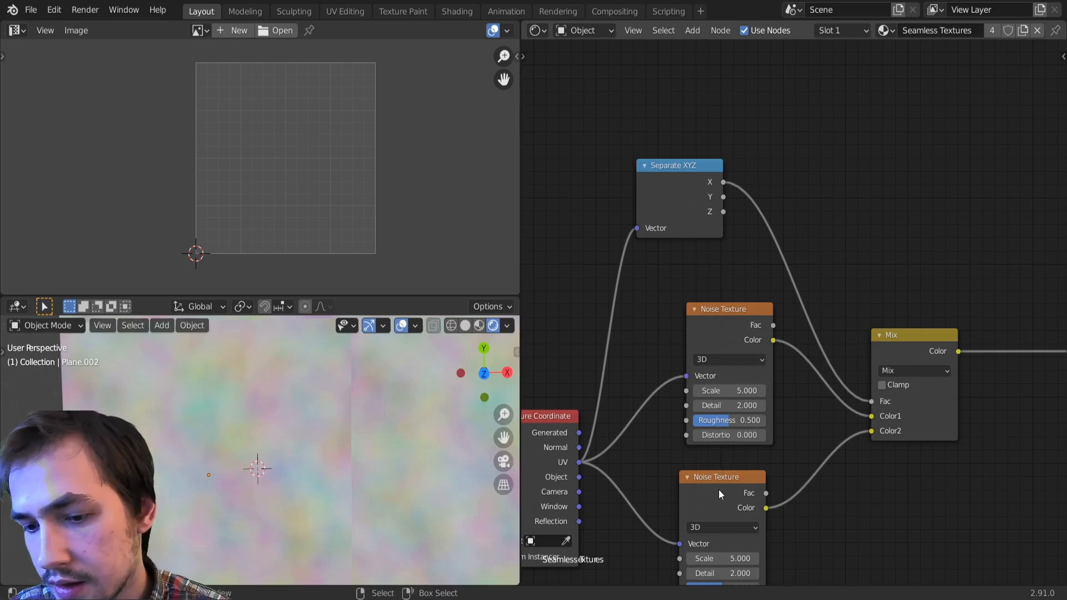
# Step: Insert a Vector Math Add node into the link between the UV output and the lower Noise Texture
pyautogui.moveTo(718, 493); pyautogui.dragTo(766, 476)
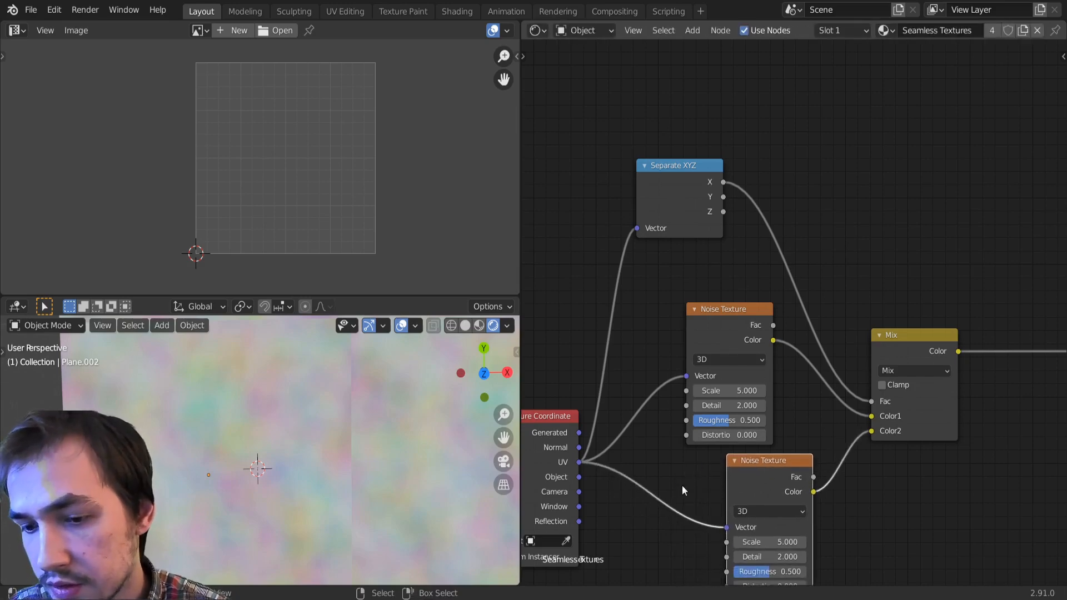
pyautogui.hotkey('shift', 'a')
pyautogui.moveTo(663, 495)
pyautogui.click(731, 478)
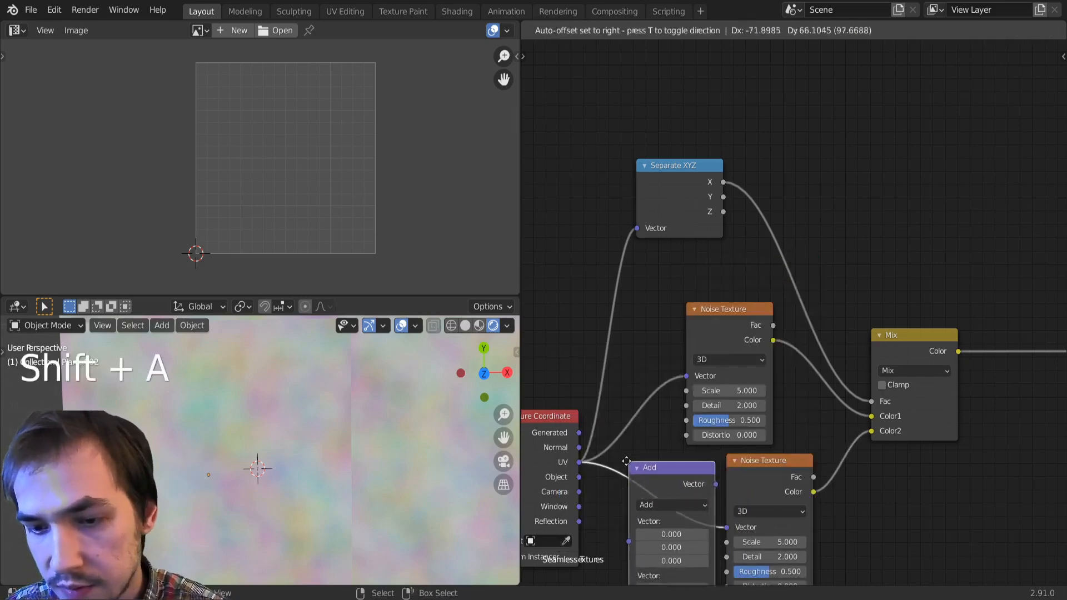
pyautogui.click(664, 489)
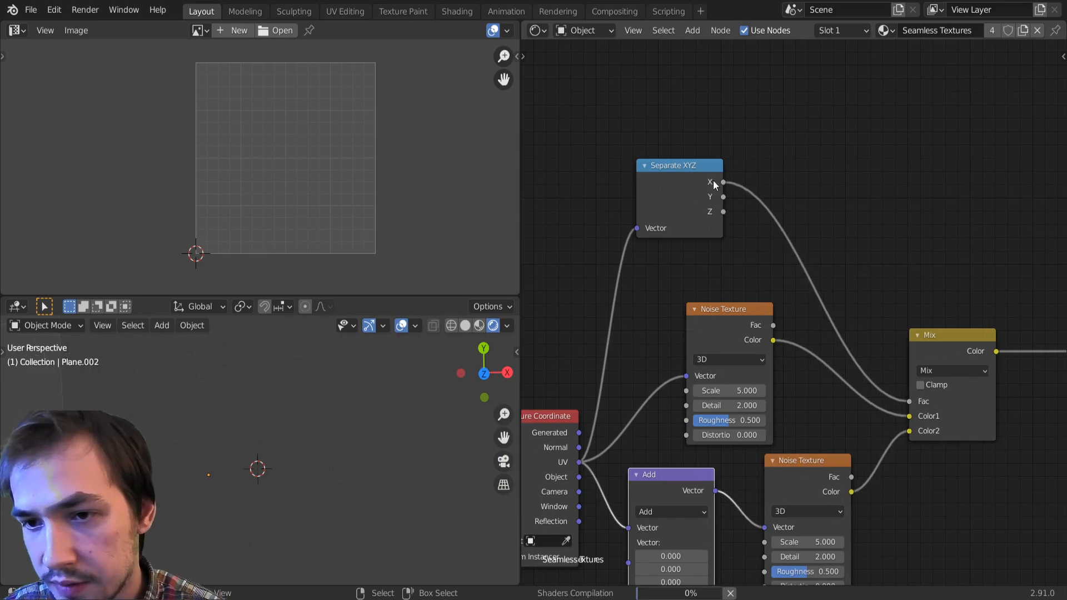
# Step: Set the X value of the vector Add node to -1 and check the seams on the plane
pyautogui.moveTo(660, 423); pyautogui.dragTo(685, 318, button='middle')
pyautogui.click(690, 454)
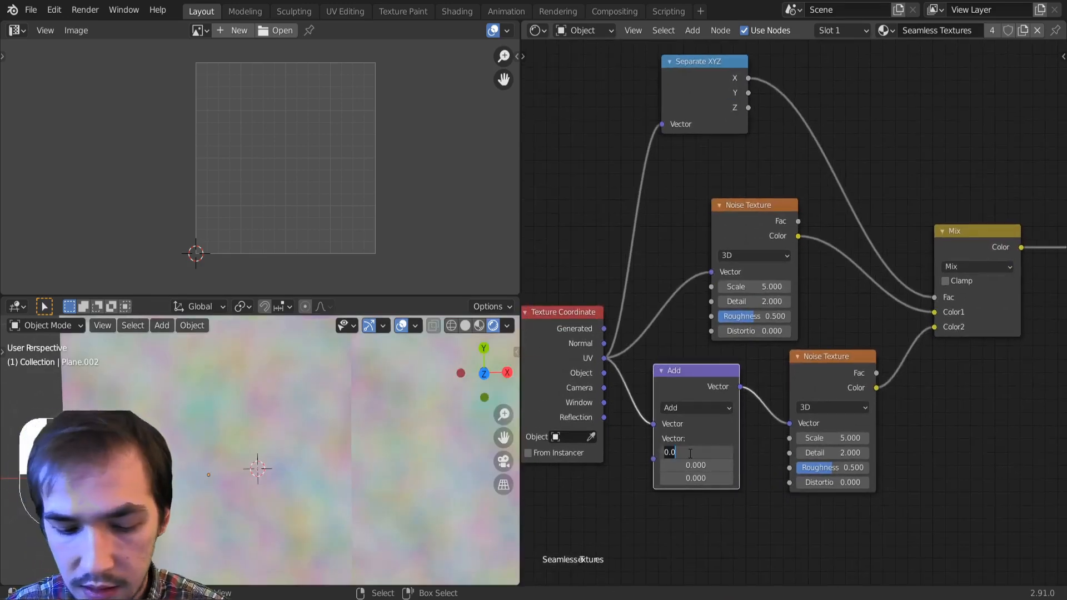
pyautogui.write('-1')
pyautogui.press('Return')
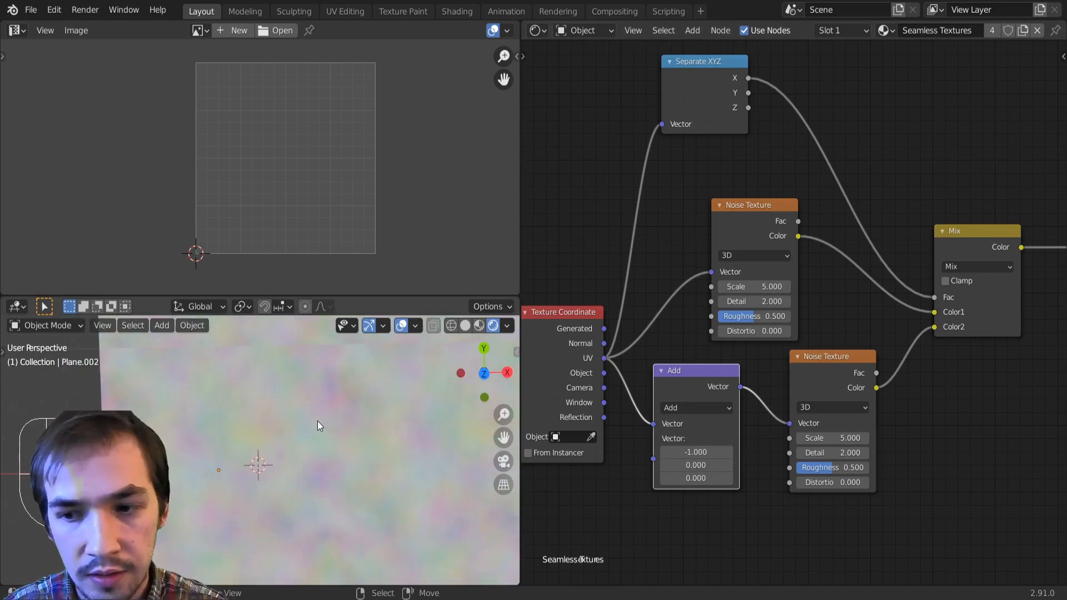
pyautogui.scroll(-2, 333, 414)
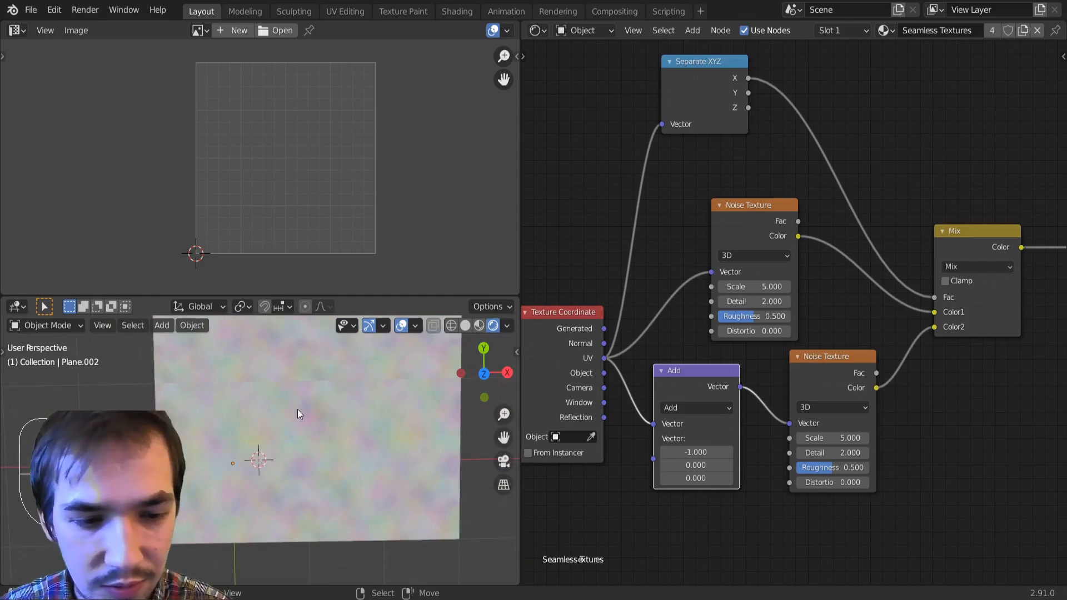
# Step: Move the Separate XYZ node farther above the upper Noise Texture to make room in the node layout
pyautogui.scroll(-1, 806, 394)
pyautogui.scroll(-4, 806, 392)
pyautogui.scroll(3, 781, 378)
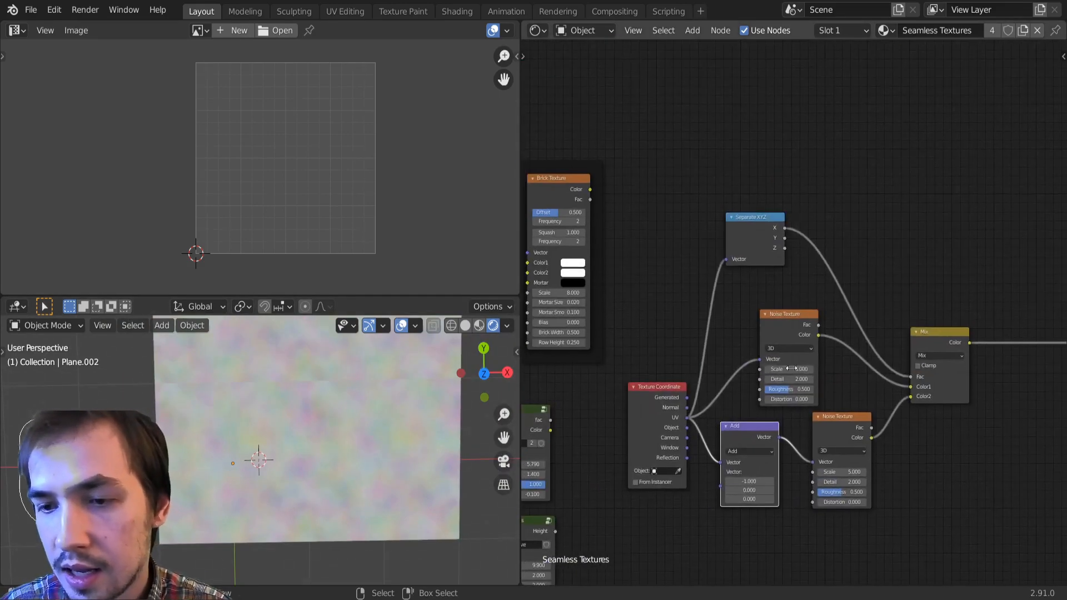
pyautogui.scroll(2, 786, 367)
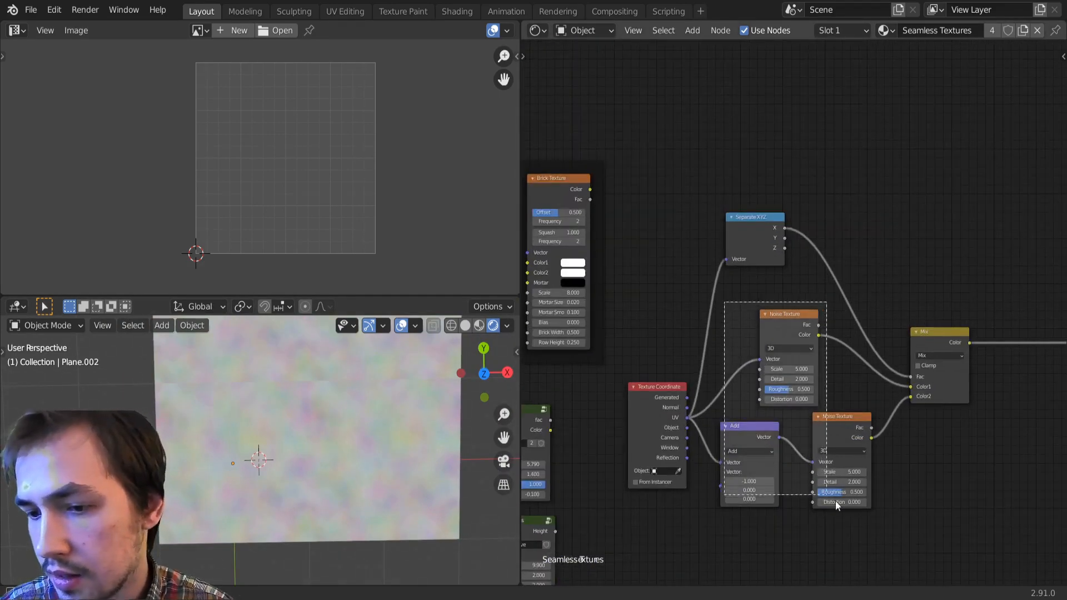
pyautogui.moveTo(769, 248); pyautogui.dragTo(795, 190)
pyautogui.scroll(-3, 815, 368)
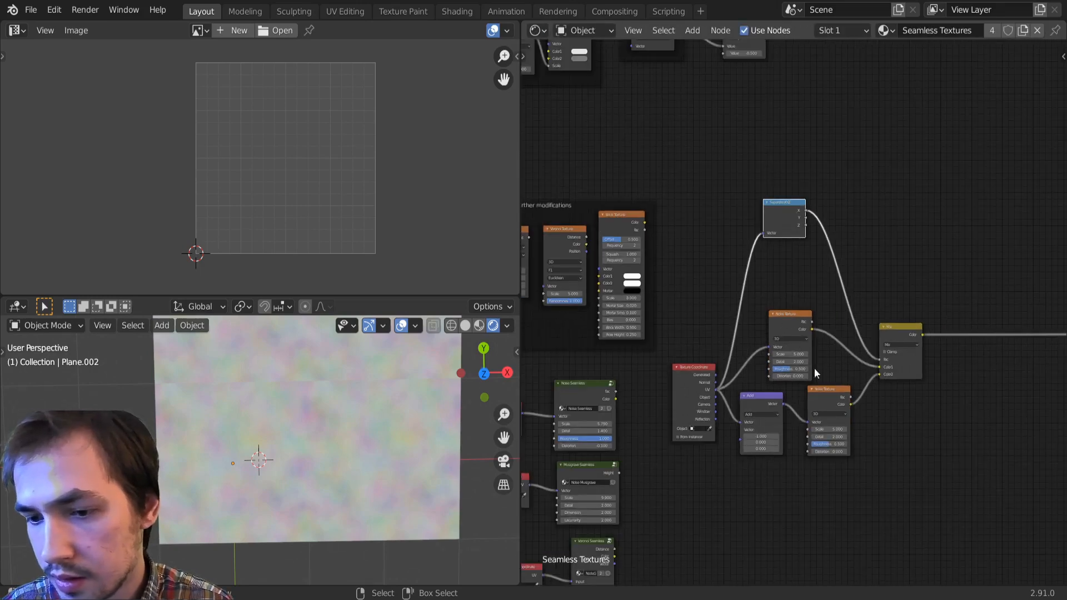
# Step: Duplicate the Separate XYZ, both Noise Textures, vector Add and Mix nodes with their UV links, placing the copy below the originals
pyautogui.scroll(3, 812, 342)
pyautogui.moveTo(735, 297); pyautogui.dragTo(770, 364)
pyautogui.moveTo(719, 127); pyautogui.dragTo(945, 492)
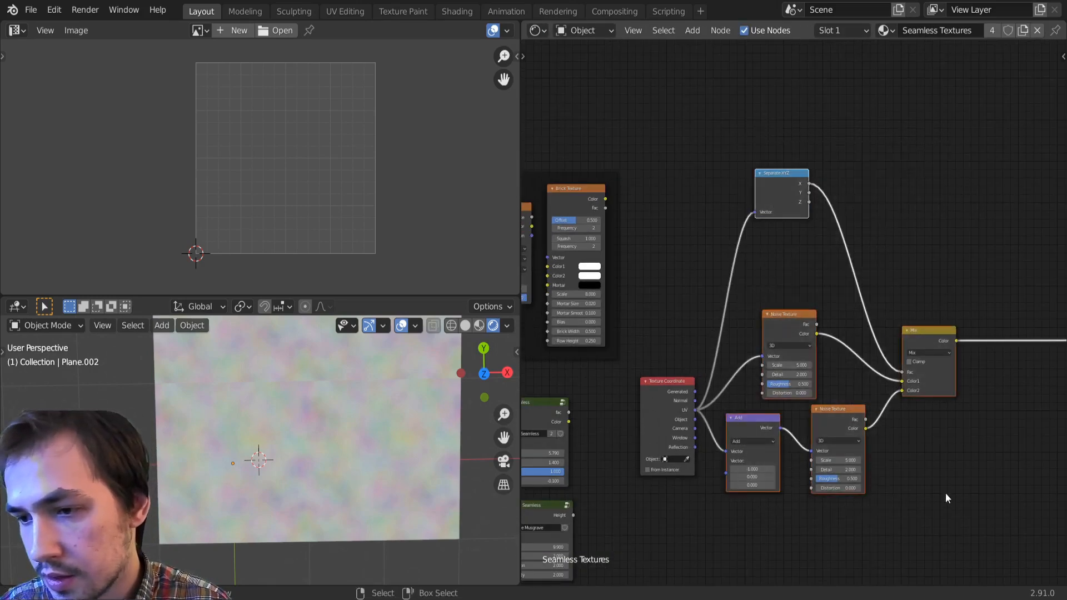
pyautogui.scroll(-2, 913, 409)
pyautogui.hotkey('ctrl', 'shift', 'd')
pyautogui.click(925, 103)
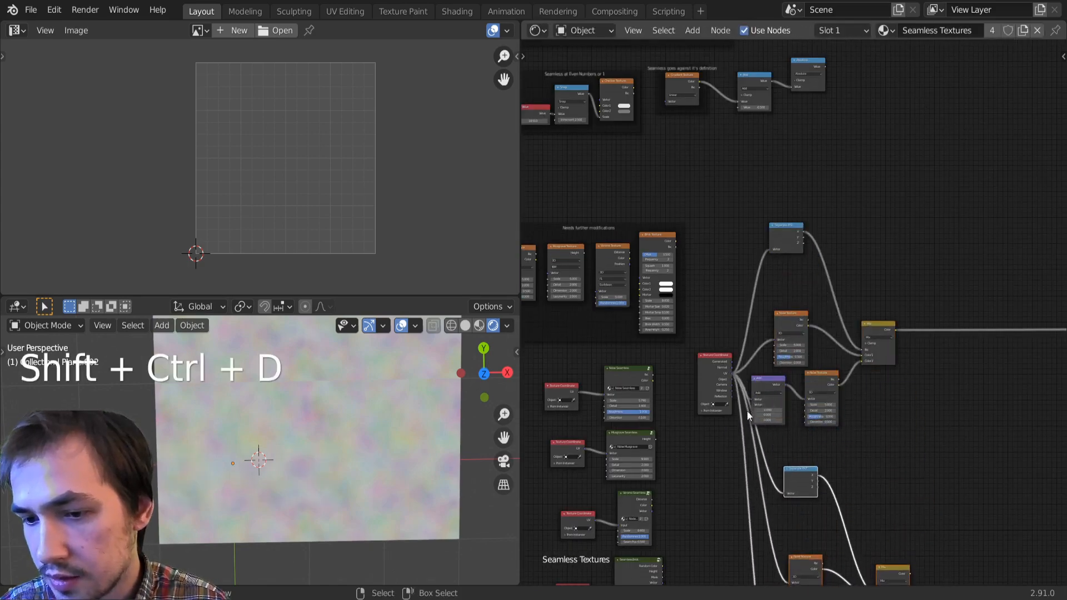
# Step: Reposition the Texture Coordinate node and the copied Separate XYZ, and preview the copied Mix node on the plane
pyautogui.moveTo(688, 355); pyautogui.dragTo(720, 253, button='middle')
pyautogui.moveTo(752, 274); pyautogui.dragTo(724, 298)
pyautogui.moveTo(744, 323); pyautogui.dragTo(722, 238, button='middle')
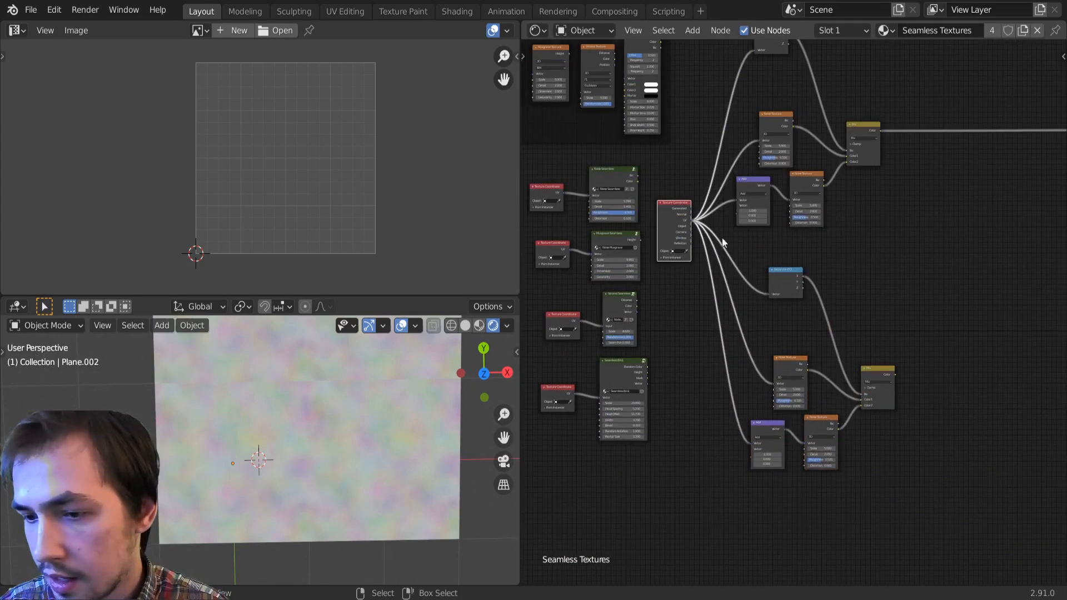
pyautogui.scroll(2, 780, 236)
pyautogui.moveTo(781, 261); pyautogui.dragTo(785, 315)
pyautogui.moveTo(901, 391); pyautogui.dragTo(898, 382)
pyautogui.keyDown('ctrl'); pyautogui.keyDown('shift'); pyautogui.click(898, 382); pyautogui.keyUp('shift'); pyautogui.keyUp('ctrl')
# Step: Gather the copied nodes' UV links into a reroute and insert a Vector Math Add node between the UV output and that reroute
pyautogui.keyDown('shift'); pyautogui.moveTo(714, 272); pyautogui.dragTo(666, 342, button='right'); pyautogui.keyUp('shift')
pyautogui.moveTo(765, 260); pyautogui.dragTo(762, 357, button='middle')
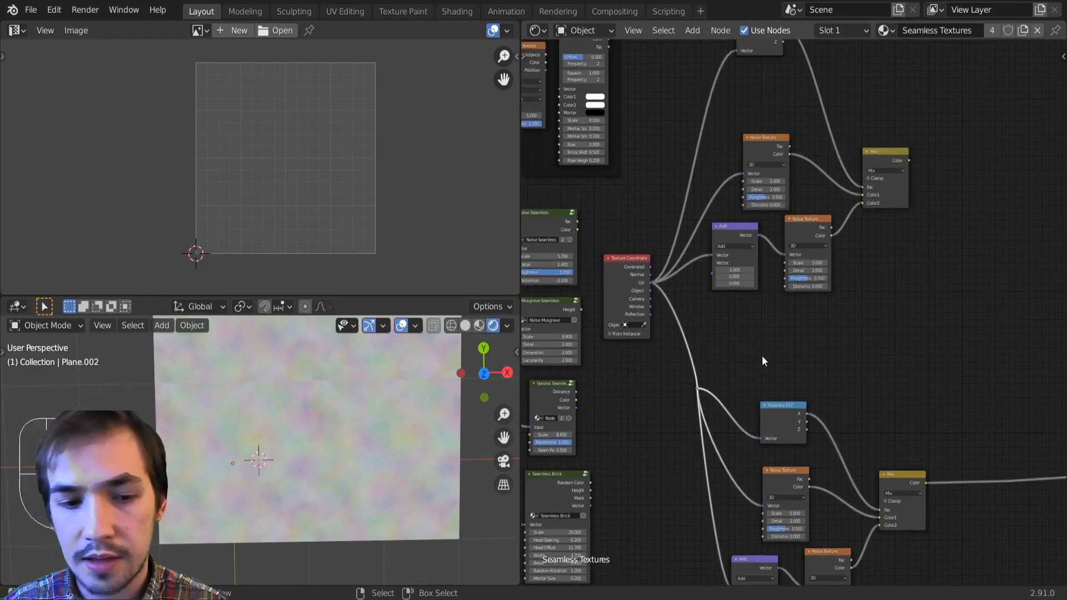
pyautogui.hotkey('shift', 'a')
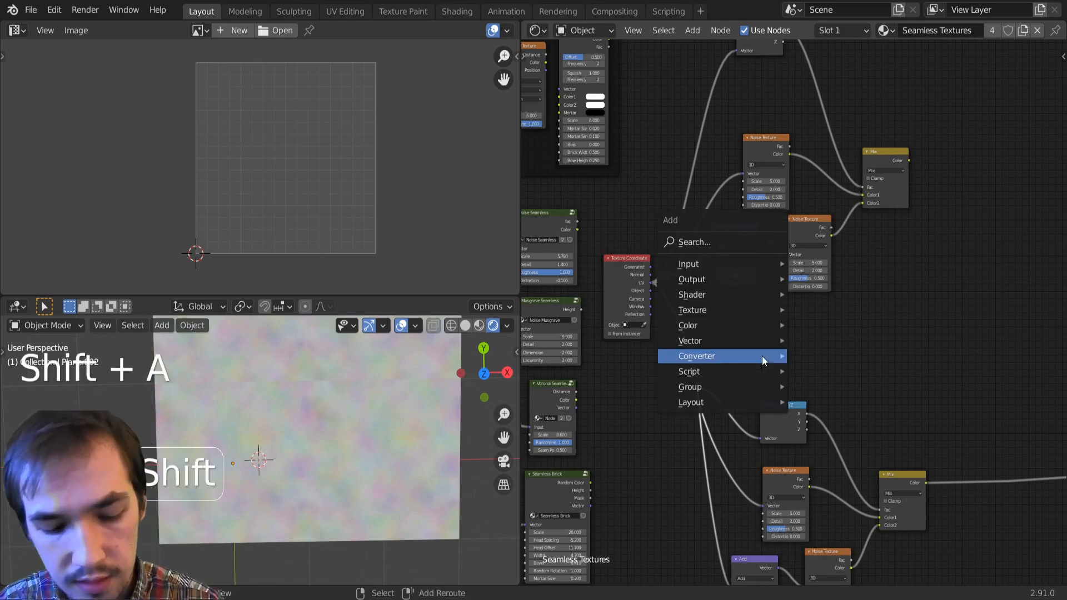
pyautogui.click(822, 389)
pyautogui.click(706, 378)
pyautogui.scroll(5, 707, 378)
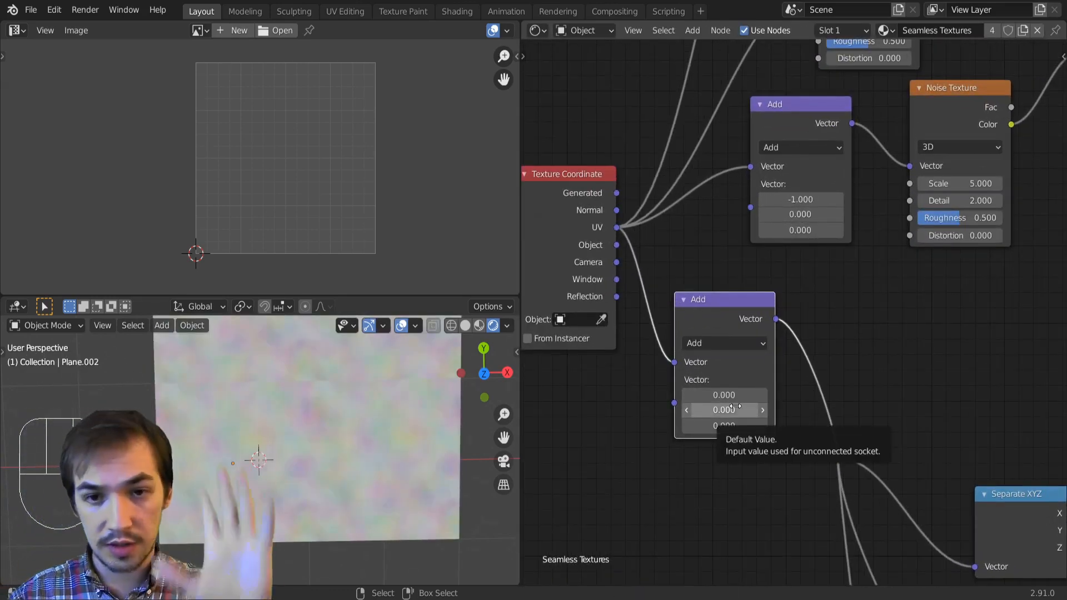
# Step: Set the Y value of the new vector Add node to -1
pyautogui.click(724, 409)
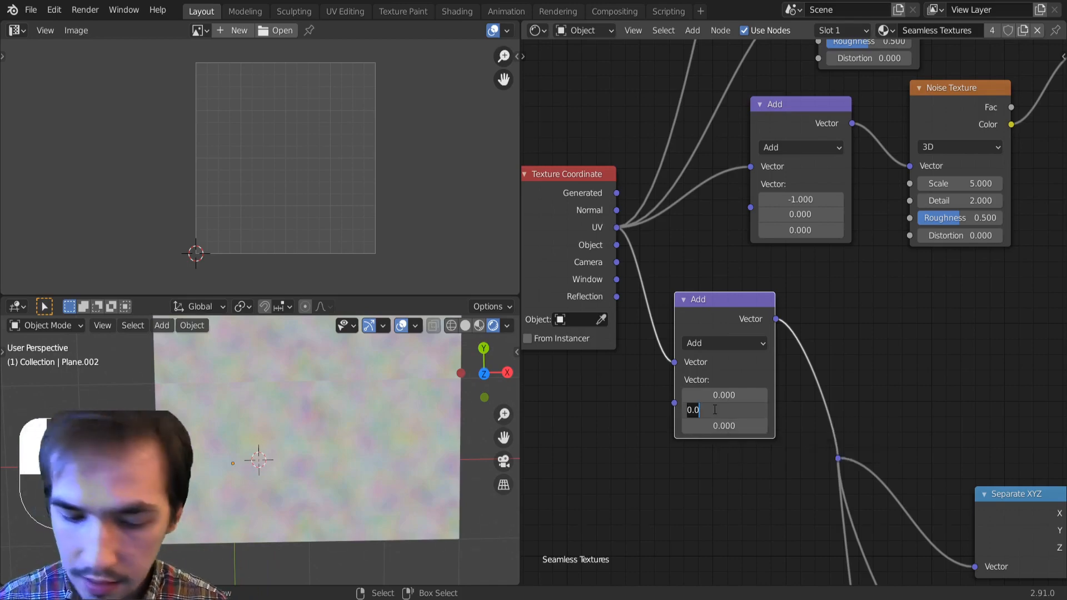
pyautogui.write('-1')
pyautogui.press('Return')
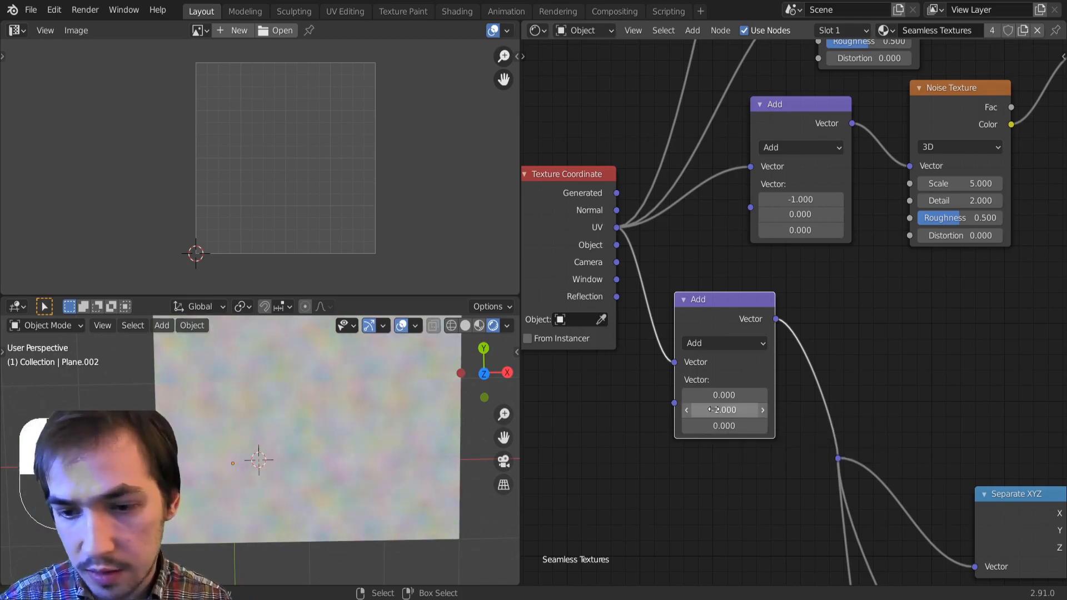
# Step: Insert a new Mix node into the lower Mix node's output link and place it beyond the upper Mix node
pyautogui.scroll(-6, 750, 379)
pyautogui.moveTo(852, 394); pyautogui.dragTo(720, 312, button='middle')
pyautogui.moveTo(915, 424); pyautogui.dragTo(824, 415, button='middle')
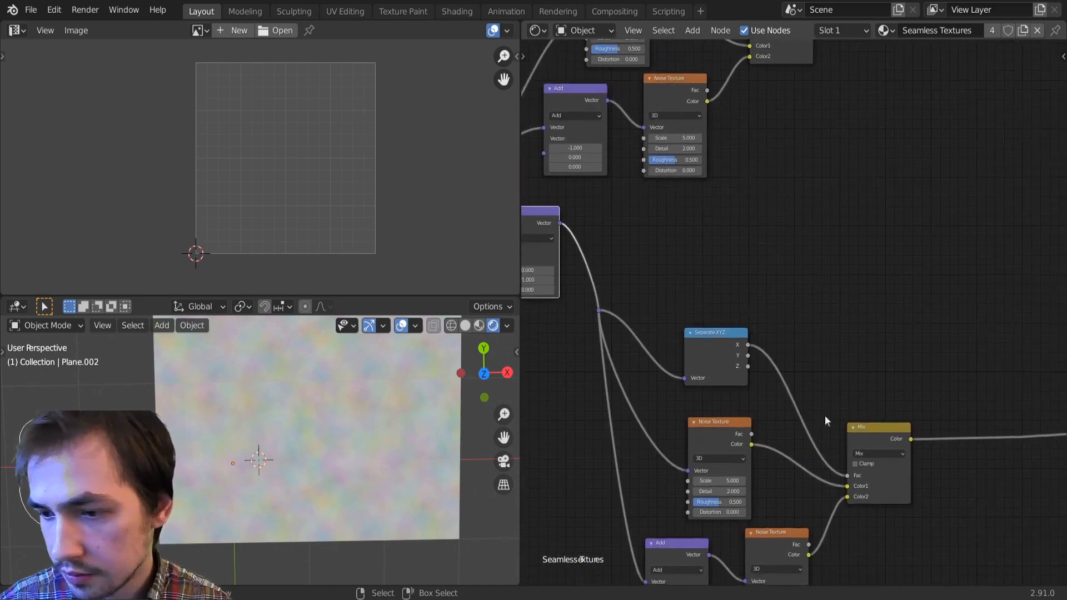
pyautogui.moveTo(837, 256); pyautogui.dragTo(711, 352, button='middle')
pyautogui.hotkey('shift', 'a')
pyautogui.click(789, 479)
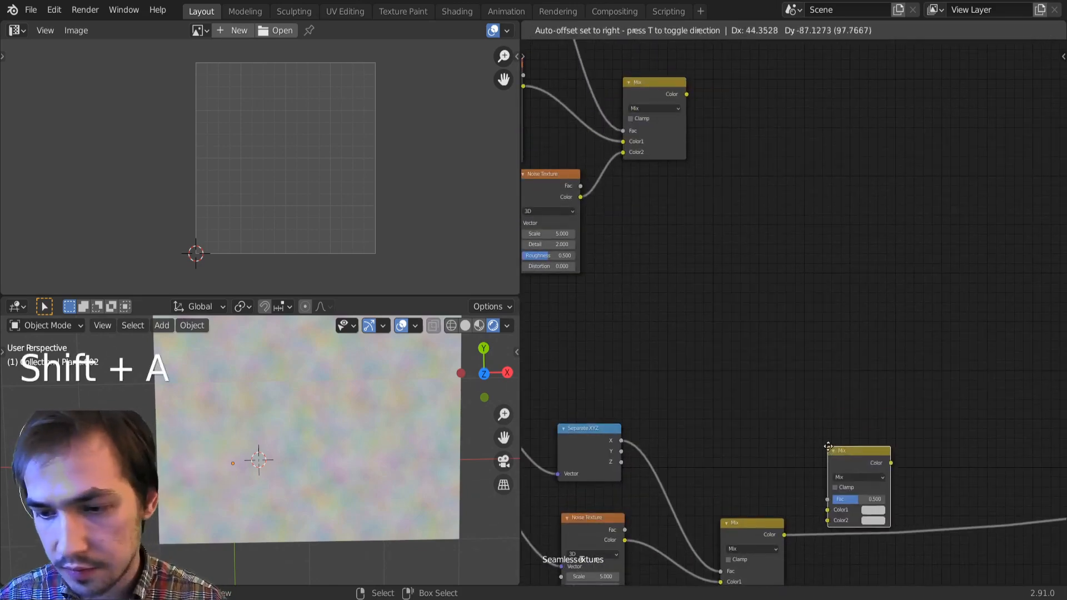
pyautogui.click(855, 485)
pyautogui.moveTo(855, 485); pyautogui.dragTo(808, 174)
# Step: Connect the upper Separate XYZ's Y output to the final Mix's Fac, feeding the upper Mix into Color1 and the lower Mix into Color2
pyautogui.moveTo(726, 261); pyautogui.dragTo(805, 335, button='middle')
pyautogui.scroll(-3, 805, 335)
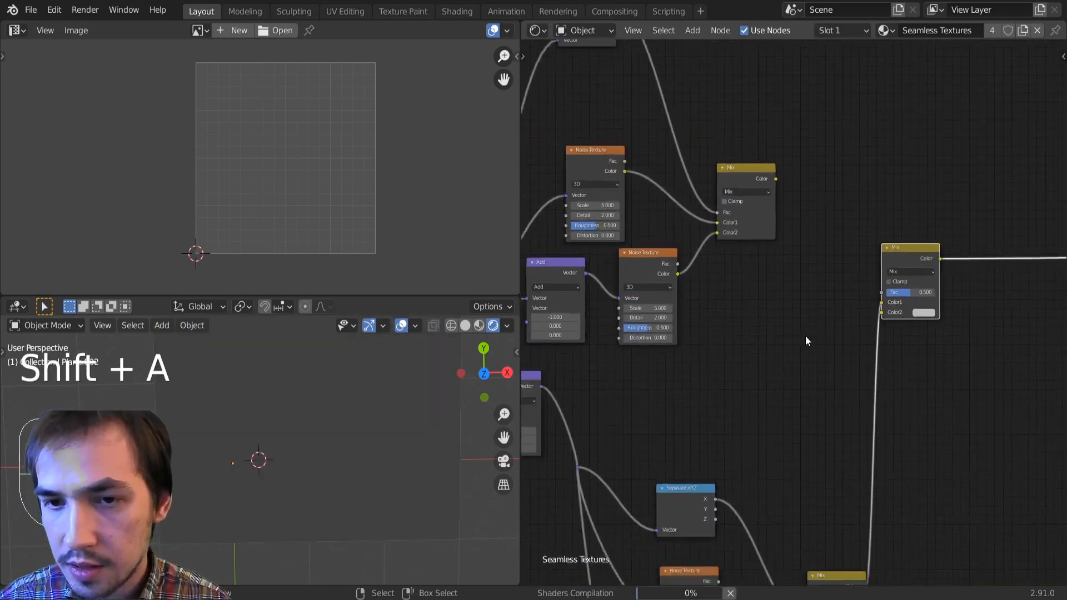
pyautogui.moveTo(710, 241); pyautogui.dragTo(723, 285, button='middle')
pyautogui.moveTo(654, 105); pyautogui.dragTo(884, 344)
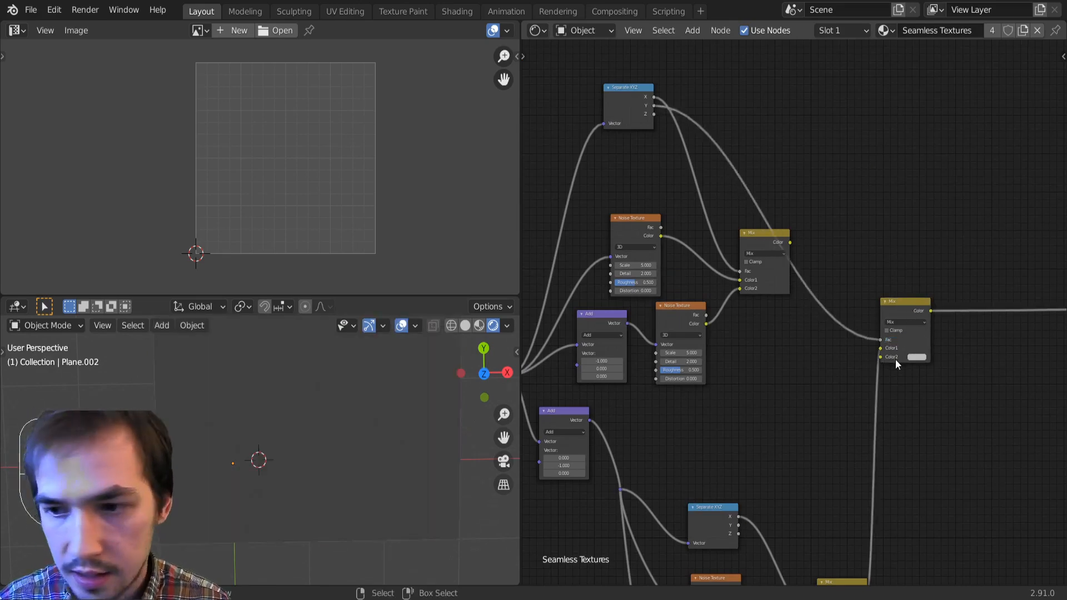
pyautogui.scroll(2, 891, 392)
pyautogui.scroll(-2, 891, 391)
pyautogui.moveTo(790, 243); pyautogui.dragTo(880, 348)
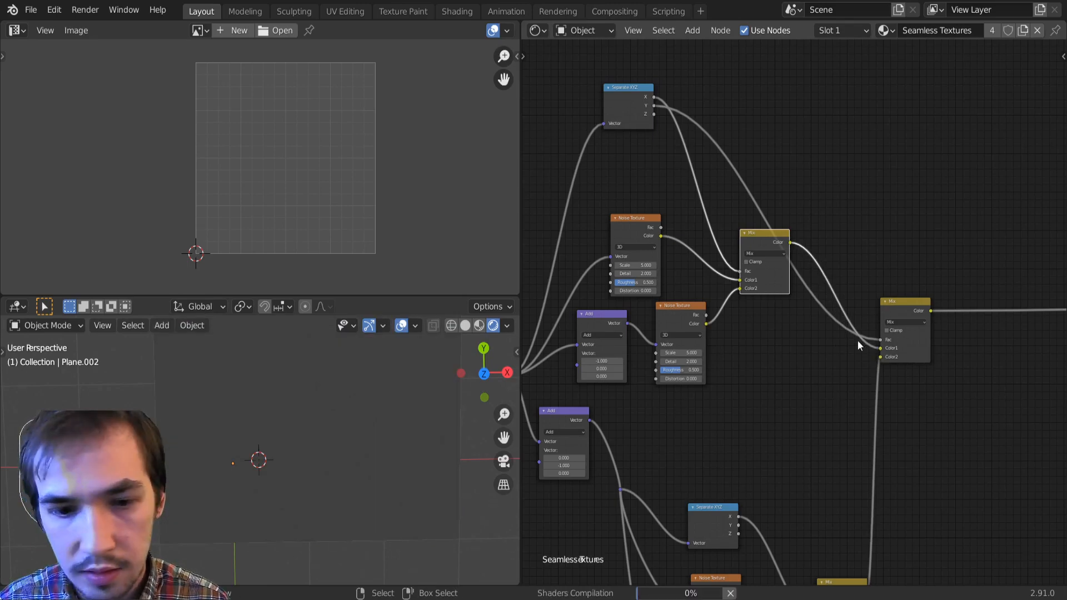
# Step: Examine the blended noise where the planes meet, temporarily showing the Wireframe overlay to locate the tile edges
pyautogui.scroll(-3, 342, 396)
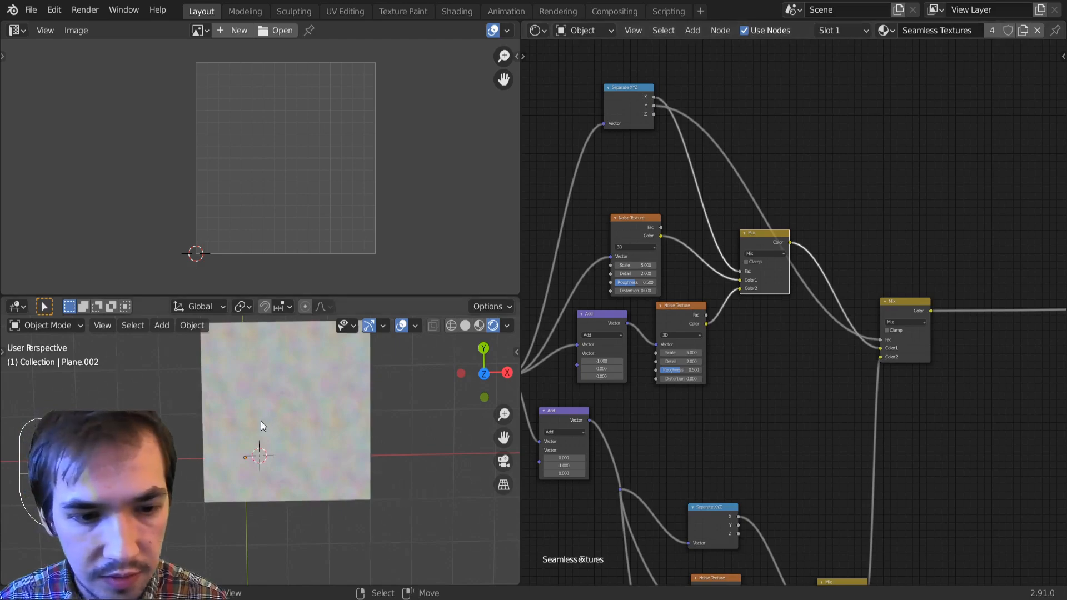
pyautogui.scroll(5, 261, 421)
pyautogui.keyDown('shift'); pyautogui.moveTo(298, 358); pyautogui.dragTo(310, 464, button='middle'); pyautogui.keyUp('shift')
pyautogui.scroll(-2, 315, 444)
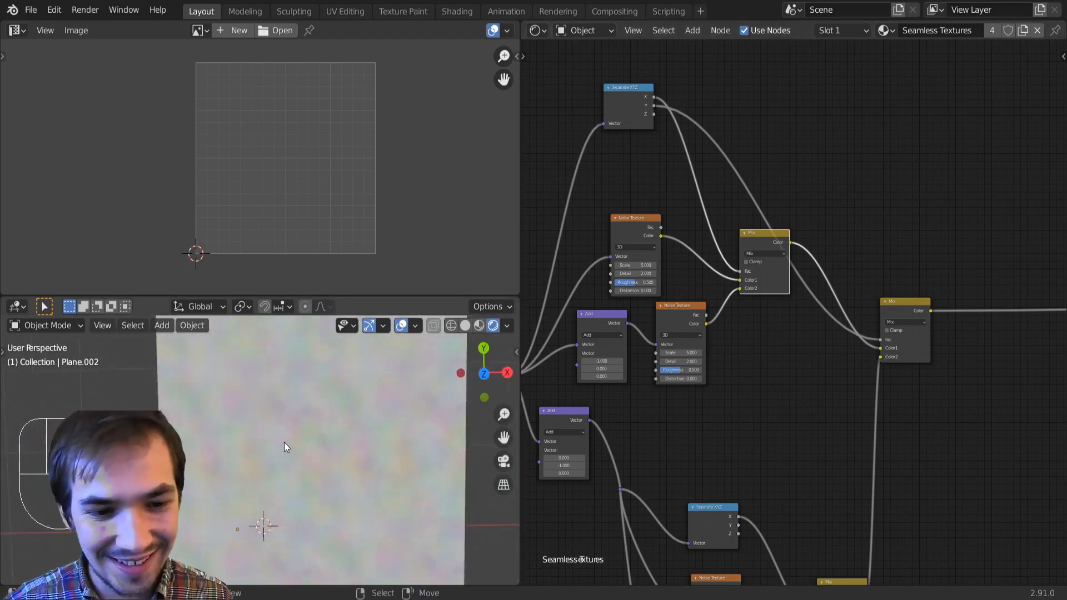
pyautogui.hotkey('alt', 'a')
pyautogui.click(415, 325)
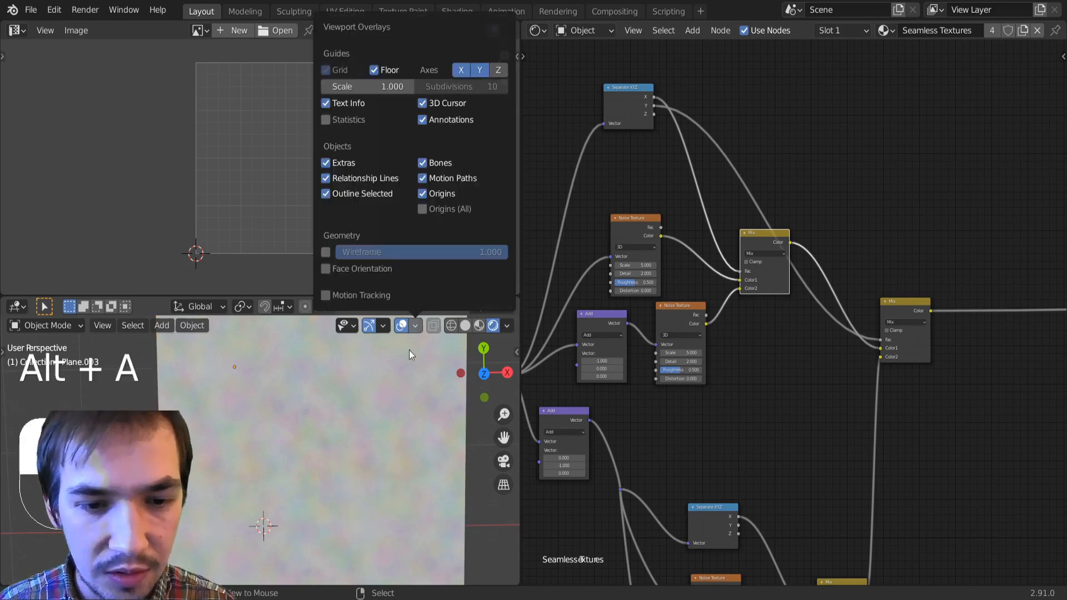
pyautogui.click(418, 324)
pyautogui.click(325, 253)
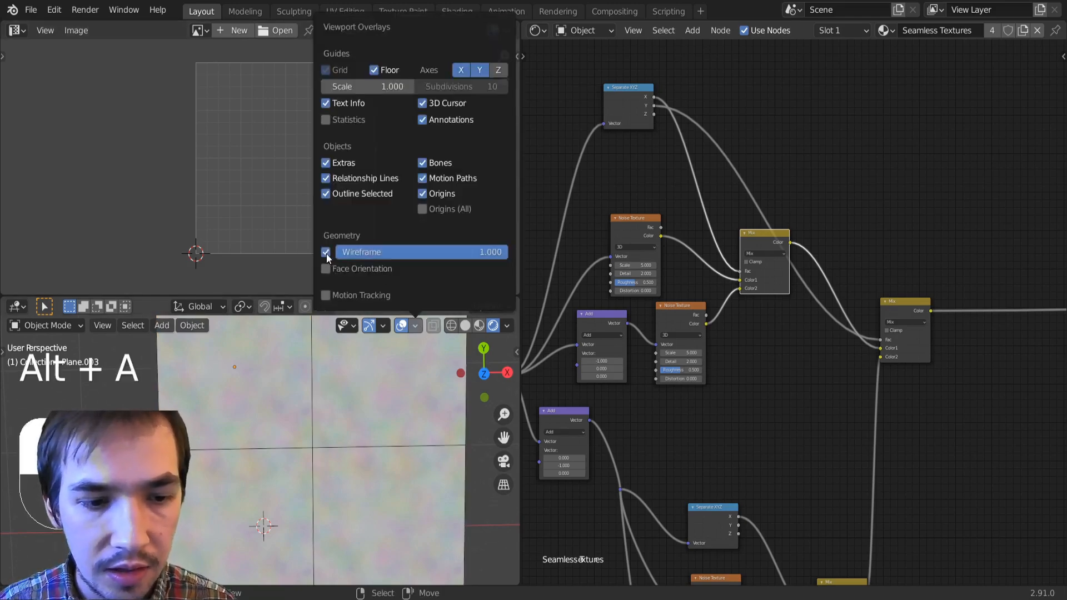
pyautogui.scroll(5, 294, 515)
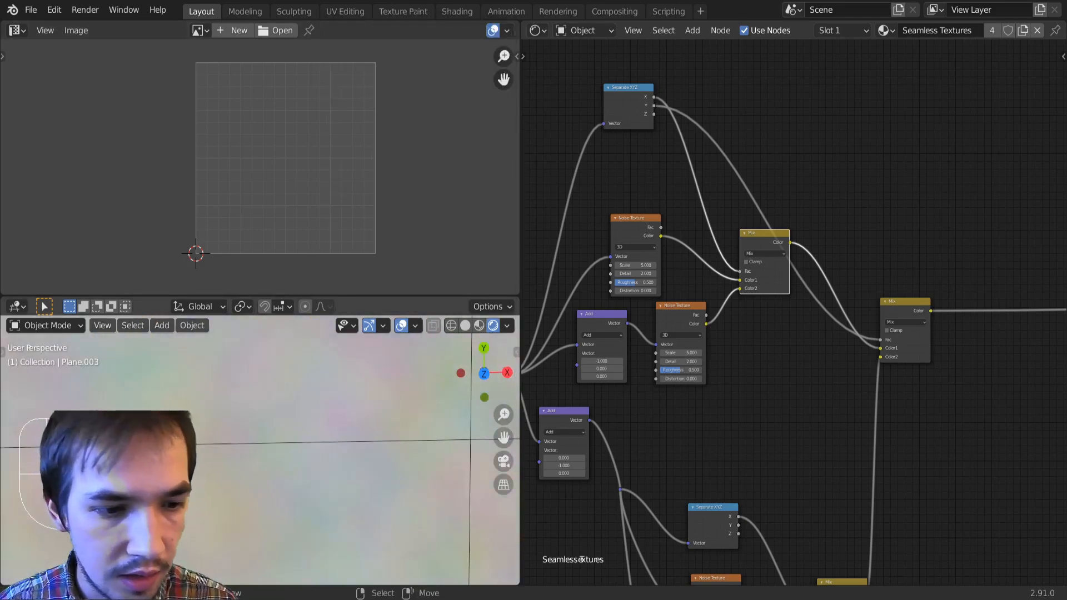
pyautogui.click(418, 326)
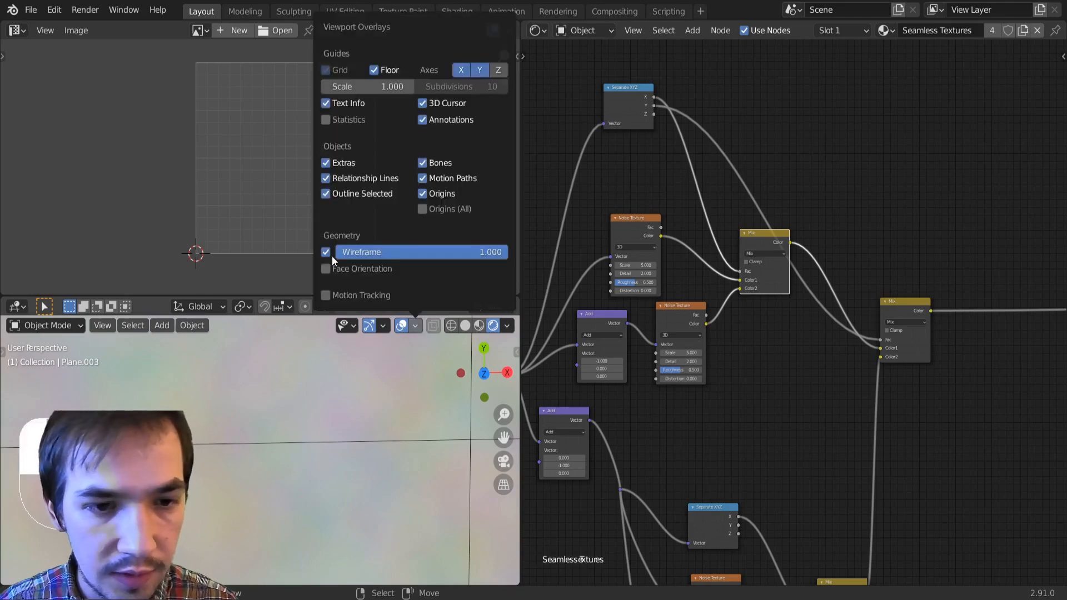
# Step: Delete the whole demonstration noise setup, including its Texture Coordinate, Noise Texture, Add, Separate XYZ and Mix nodes
pyautogui.scroll(-4, 791, 386)
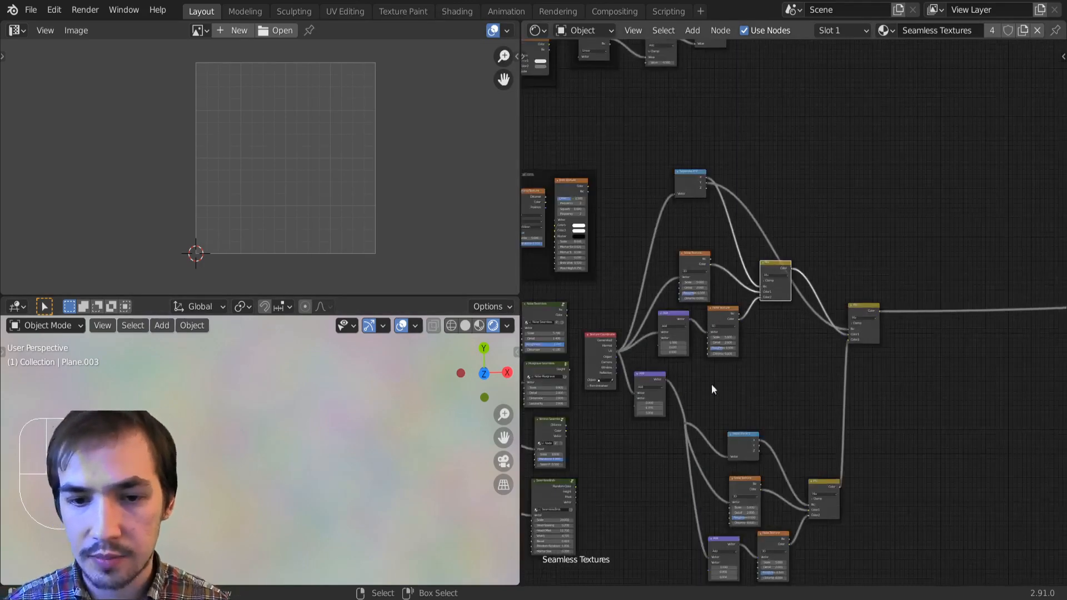
pyautogui.scroll(-2, 713, 389)
pyautogui.moveTo(765, 183); pyautogui.dragTo(988, 474)
pyautogui.press('Delete')
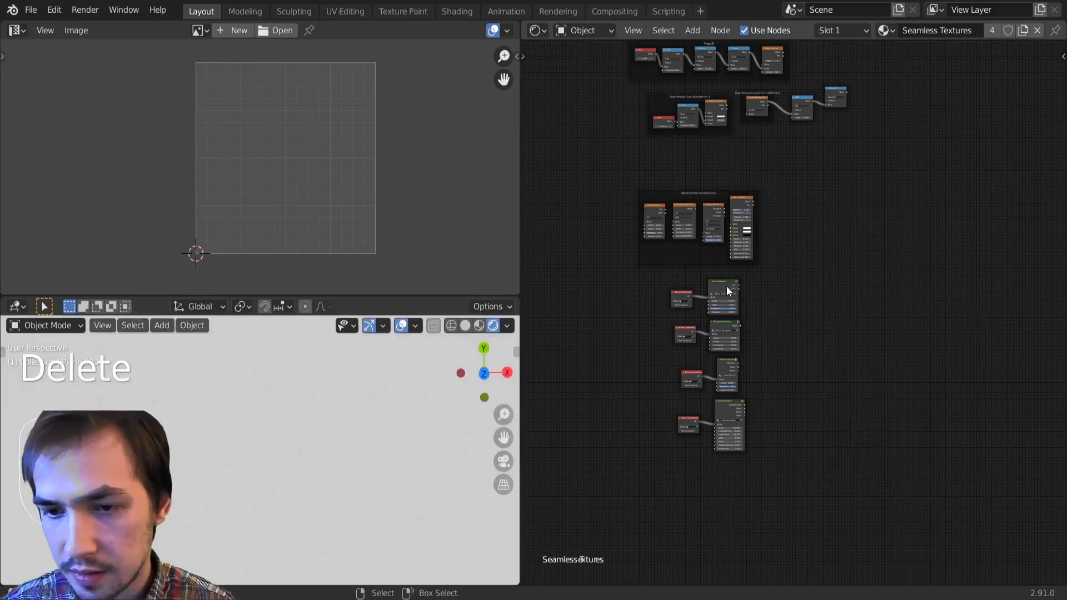
# Step: Inside the Noise Seamless group, tidy the final Mix and output Separate XYZ positions, preview the Mix result, and return to the material
pyautogui.press('Tab')
pyautogui.scroll(5, 853, 387)
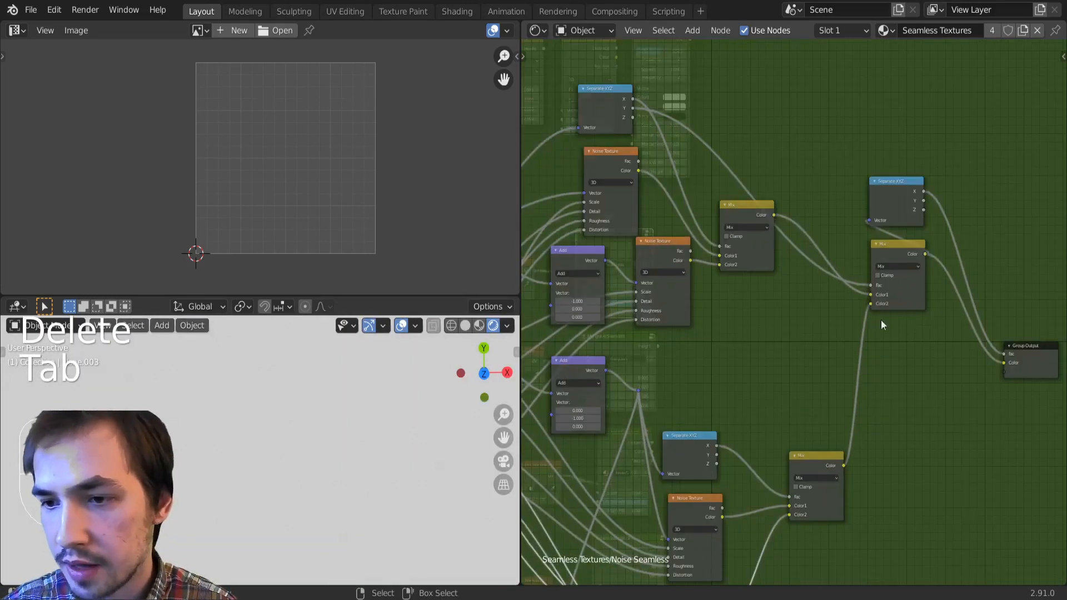
pyautogui.moveTo(900, 291); pyautogui.dragTo(839, 297)
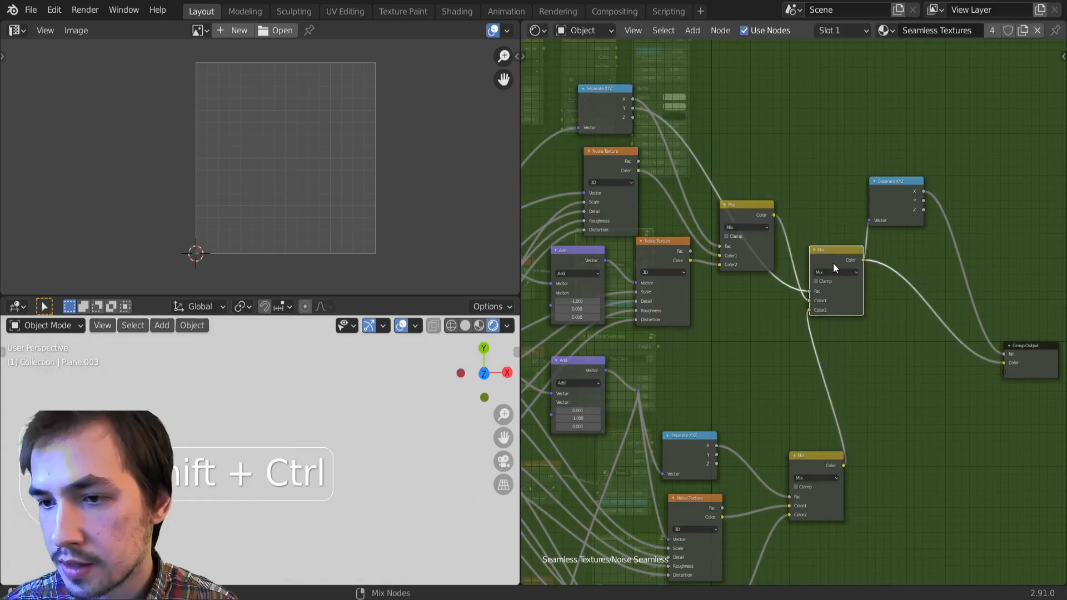
pyautogui.keyDown('ctrl'); pyautogui.keyDown('shift'); pyautogui.click(833, 269); pyautogui.keyUp('shift'); pyautogui.keyUp('ctrl')
pyautogui.moveTo(887, 190); pyautogui.dragTo(907, 200)
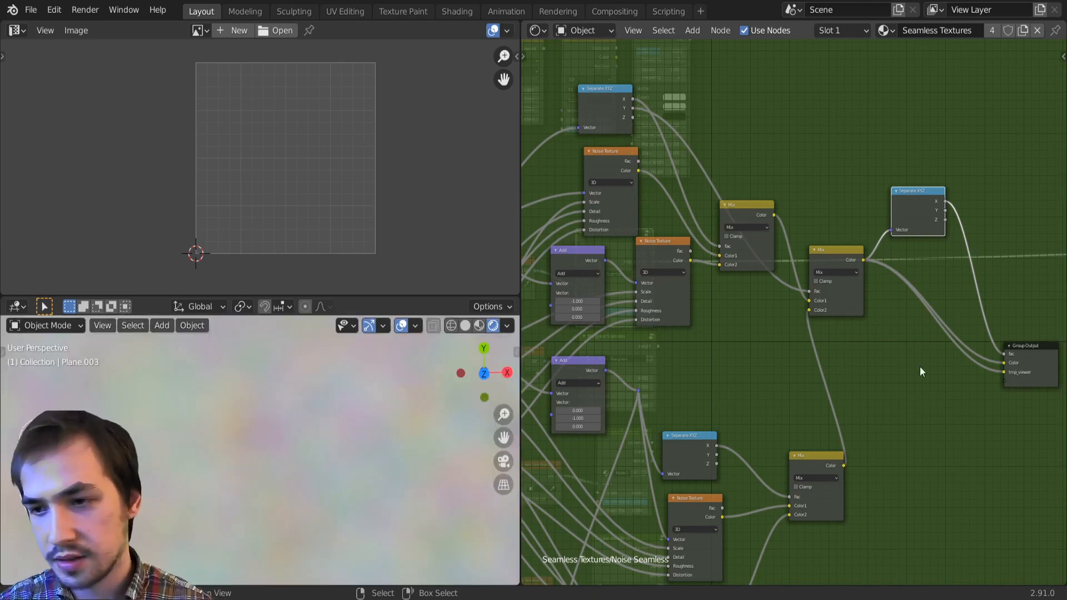
pyautogui.moveTo(914, 221); pyautogui.dragTo(868, 254, button='middle')
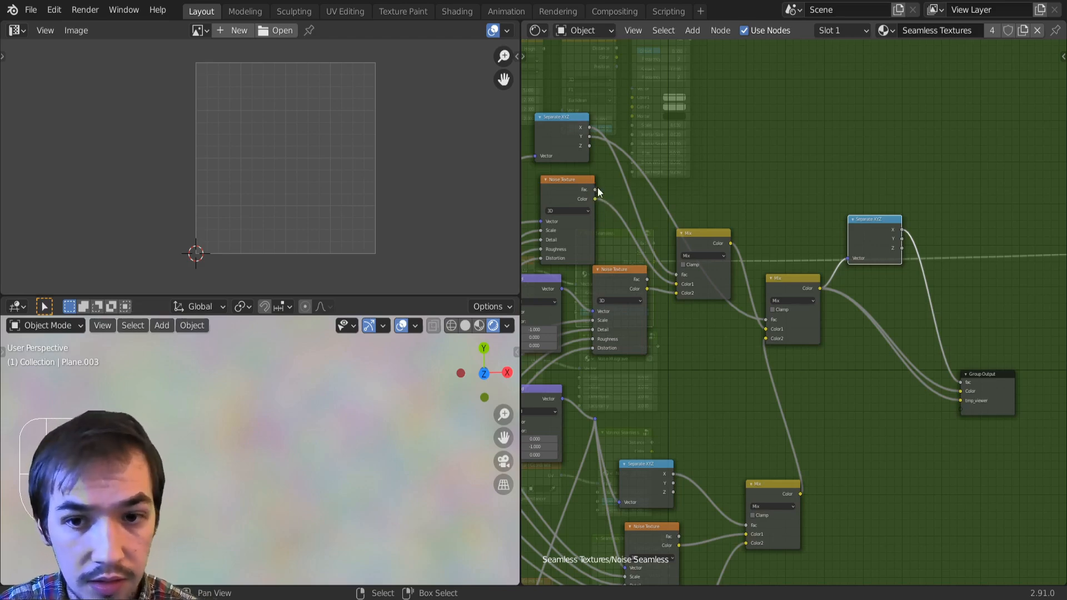
pyautogui.press('Tab')
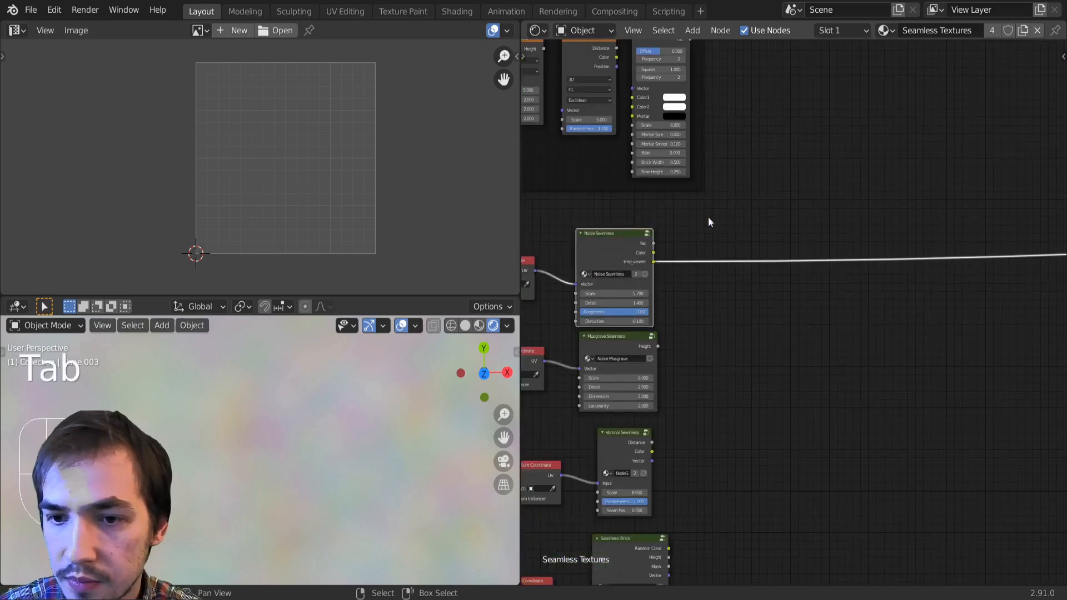
# Step: Preview the Musgrave Seamless group's Height output across the planes
pyautogui.scroll(-3, 651, 353)
pyautogui.scroll(5, 778, 339)
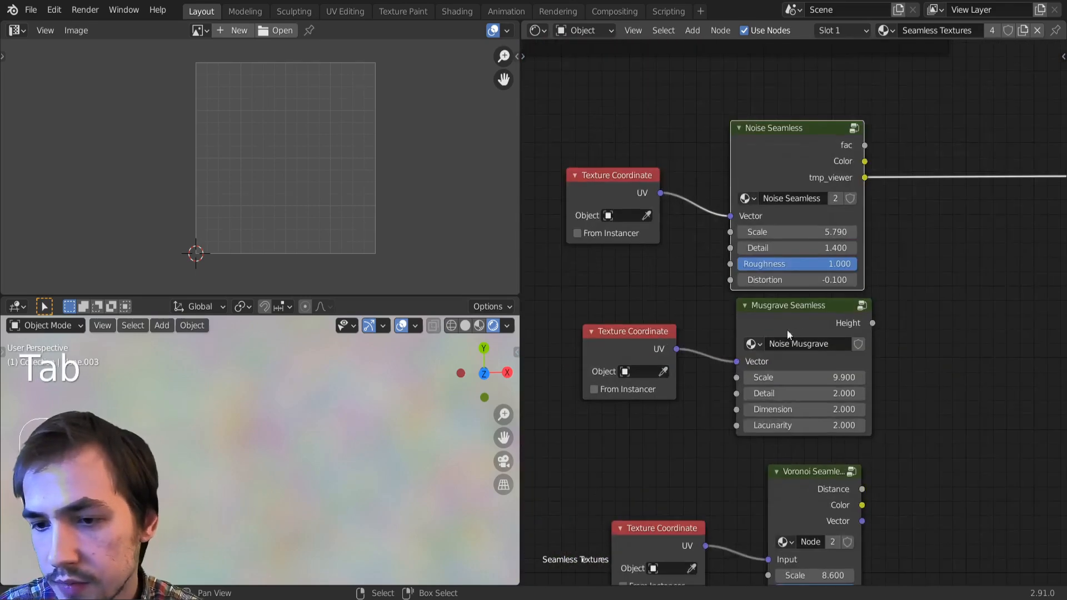
pyautogui.keyDown('ctrl'); pyautogui.keyDown('shift'); pyautogui.click(813, 319); pyautogui.keyUp('shift'); pyautogui.keyUp('ctrl')
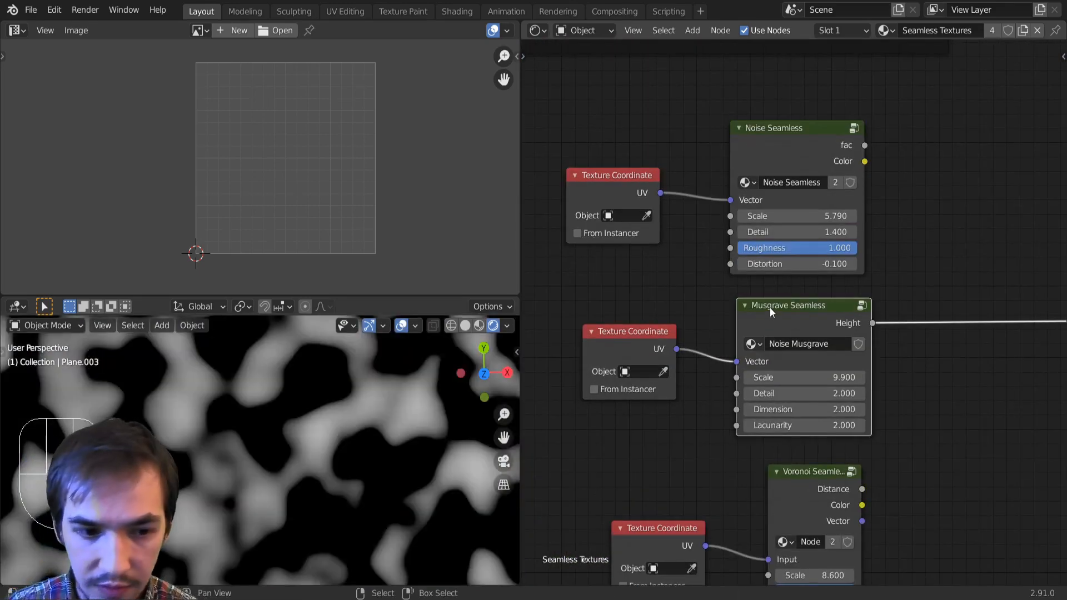
pyautogui.scroll(-4, 312, 484)
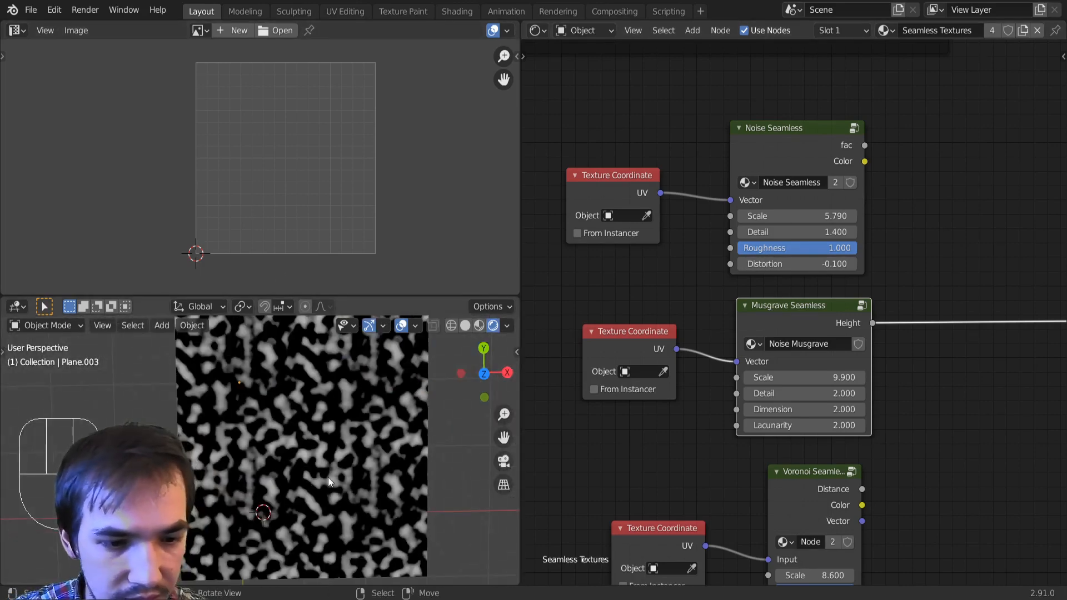
# Step: Try a Scale of 15.4 on the Musgrave Seamless group, and finally set it to 5
pyautogui.moveTo(806, 377); pyautogui.dragTo(833, 378)
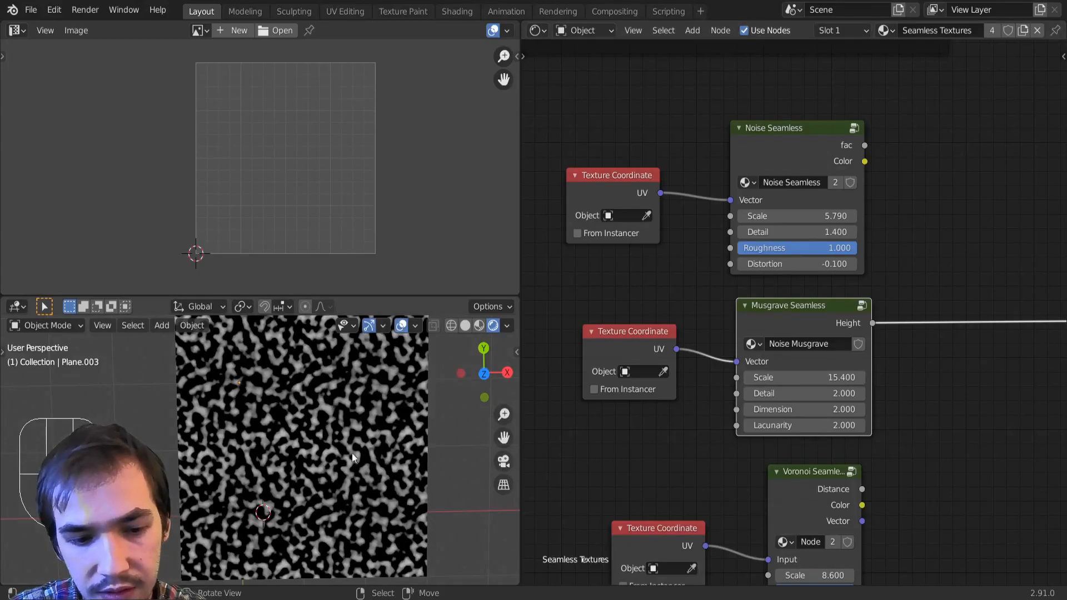
pyautogui.moveTo(816, 520); pyautogui.dragTo(817, 445, button='middle')
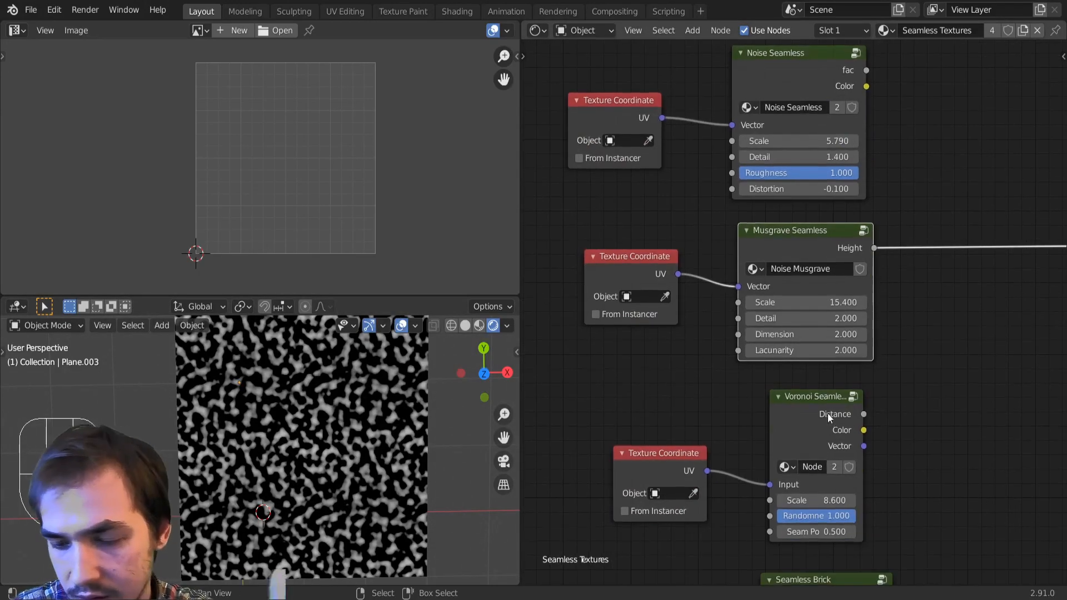
pyautogui.doubleClick(844, 303)
pyautogui.write('5')
pyautogui.press('Return')
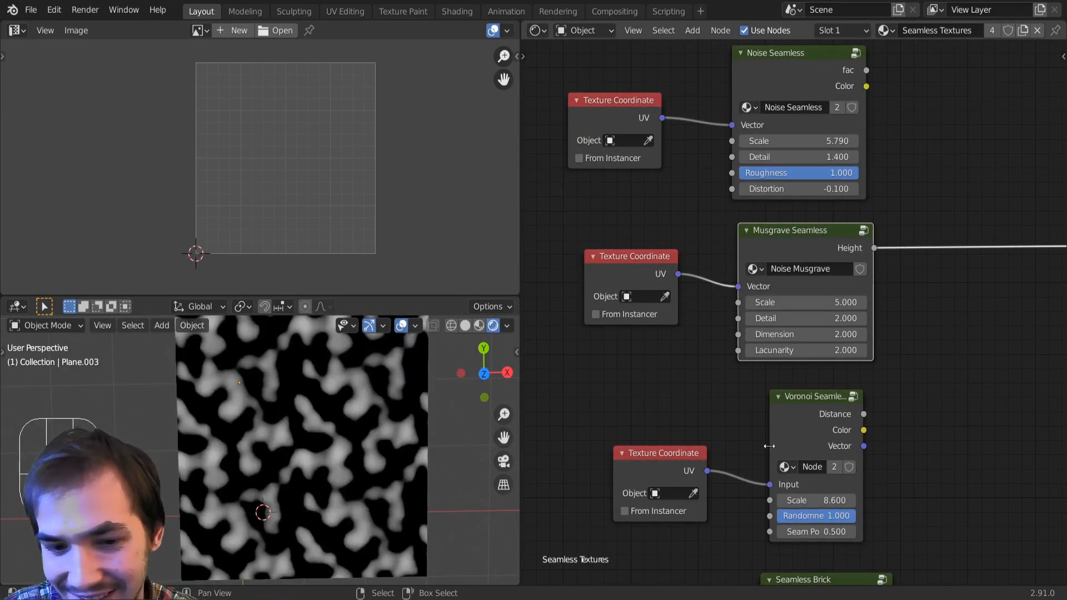
# Step: Preview the Voronoi Seamless group's Distance output across the planes, followed by its Color output
pyautogui.keyDown('ctrl'); pyautogui.keyDown('shift'); pyautogui.click(811, 420); pyautogui.keyUp('shift'); pyautogui.keyUp('ctrl')
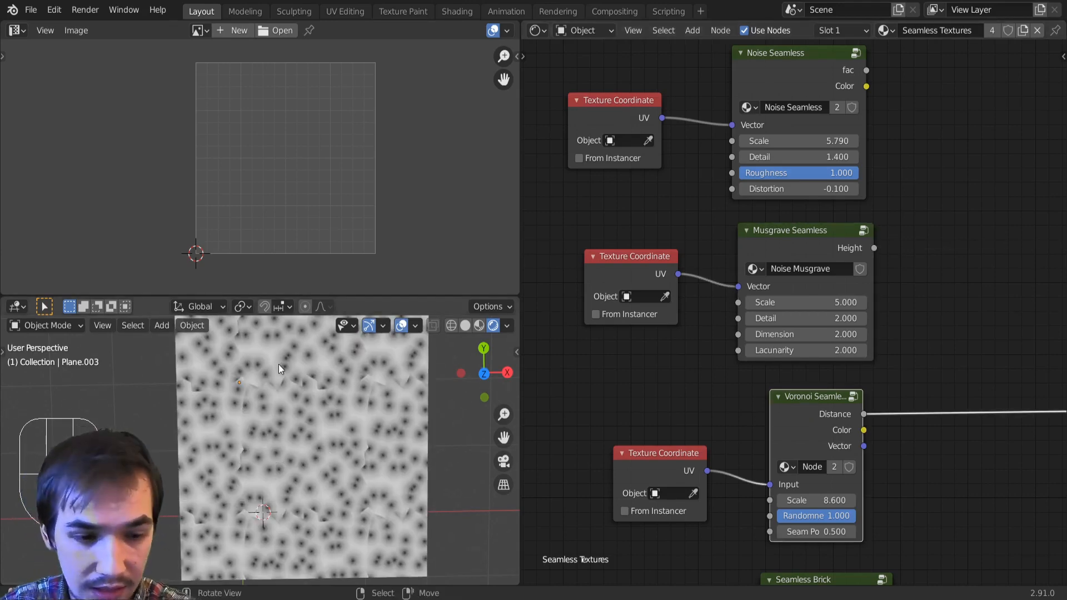
pyautogui.moveTo(719, 435); pyautogui.dragTo(719, 524, button='middle')
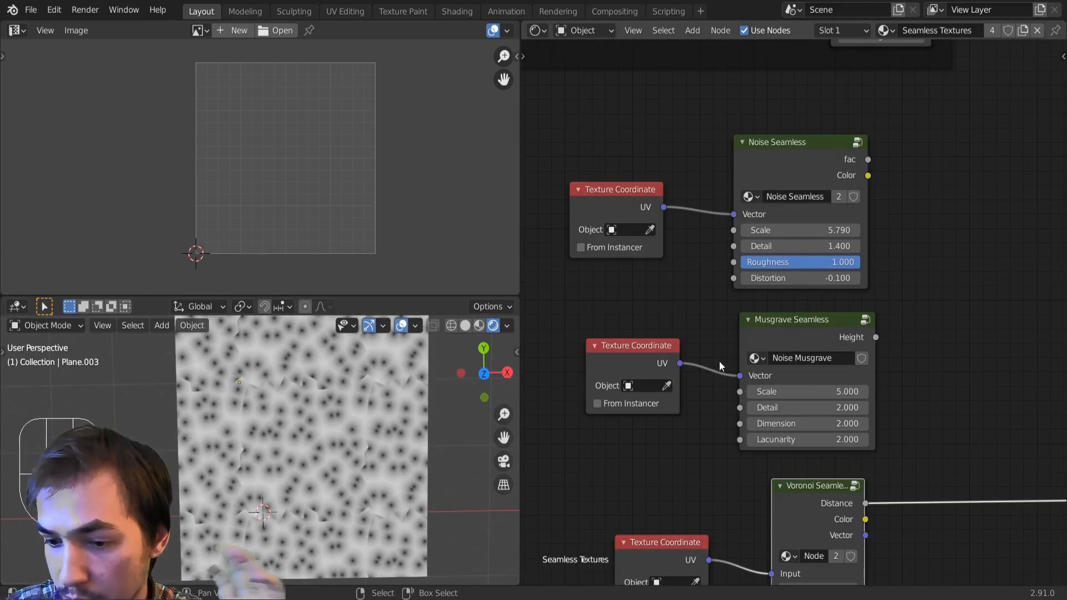
pyautogui.keyDown('ctrl'); pyautogui.keyDown('shift'); pyautogui.click(829, 504); pyautogui.keyUp('shift'); pyautogui.keyUp('ctrl')
# Step: Examine the node setup combining Voronoi Seamless and Noise Seamless with image textures, and inspect the coloured Voronoi cells on the planes up close
pyautogui.scroll(-3, 883, 283)
pyautogui.scroll(-7, 884, 283)
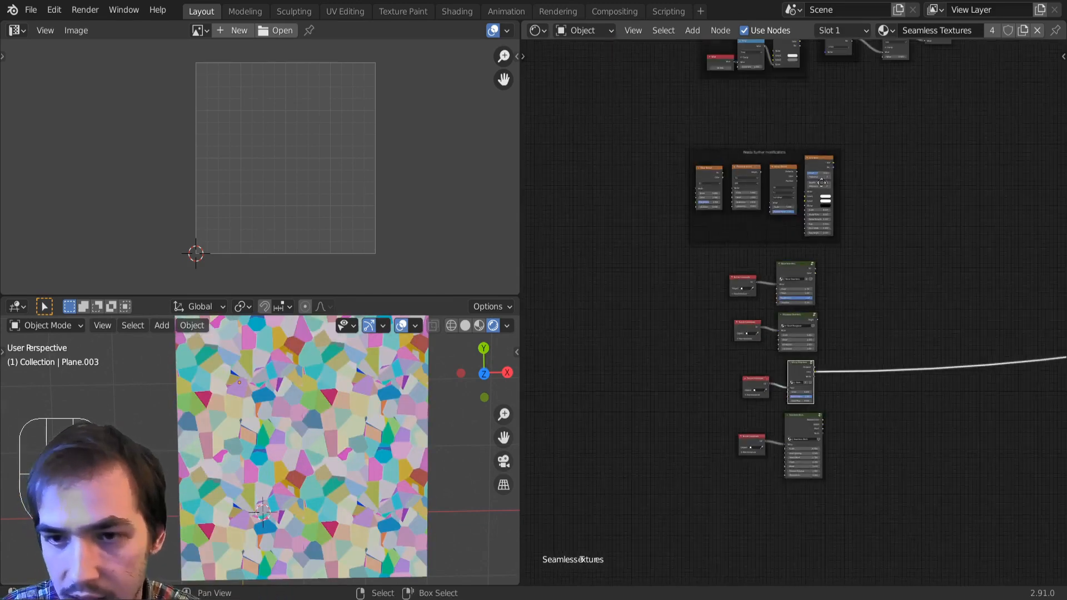
pyautogui.moveTo(884, 283); pyautogui.dragTo(833, 577, button='middle')
pyautogui.moveTo(777, 150); pyautogui.dragTo(782, 176, button='middle')
pyautogui.scroll(5, 758, 400)
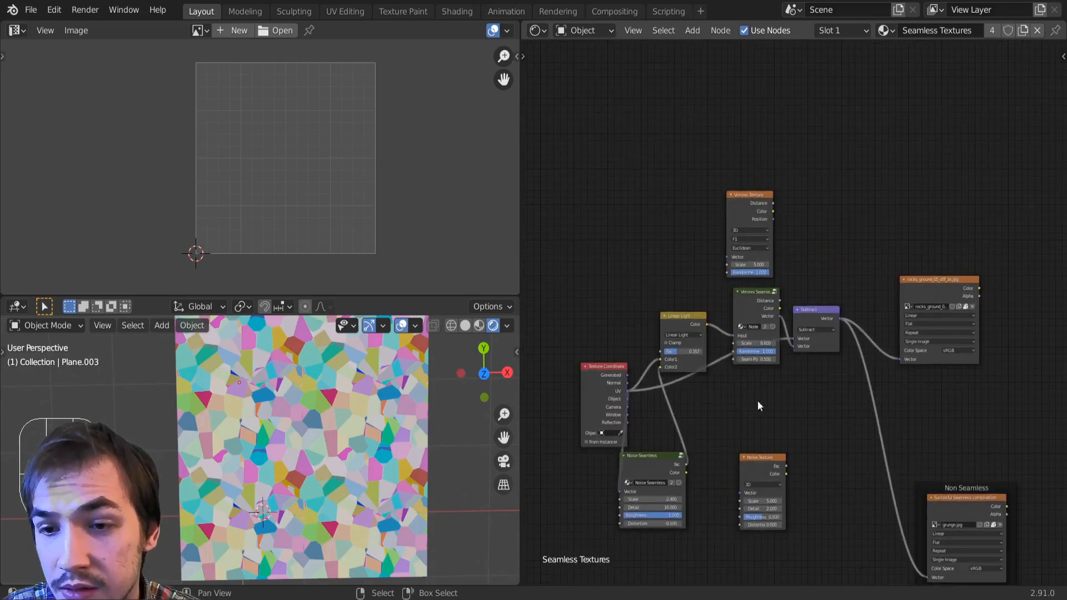
pyautogui.scroll(-2, 770, 404)
pyautogui.moveTo(770, 405); pyautogui.dragTo(790, 72, button='middle')
pyautogui.scroll(6, 131, 399)
pyautogui.keyDown('shift'); pyautogui.moveTo(131, 399); pyautogui.dragTo(289, 556, button='middle'); pyautogui.keyUp('shift')
pyautogui.scroll(2, 840, 536)
pyautogui.moveTo(841, 536); pyautogui.dragTo(796, 395, button='middle')
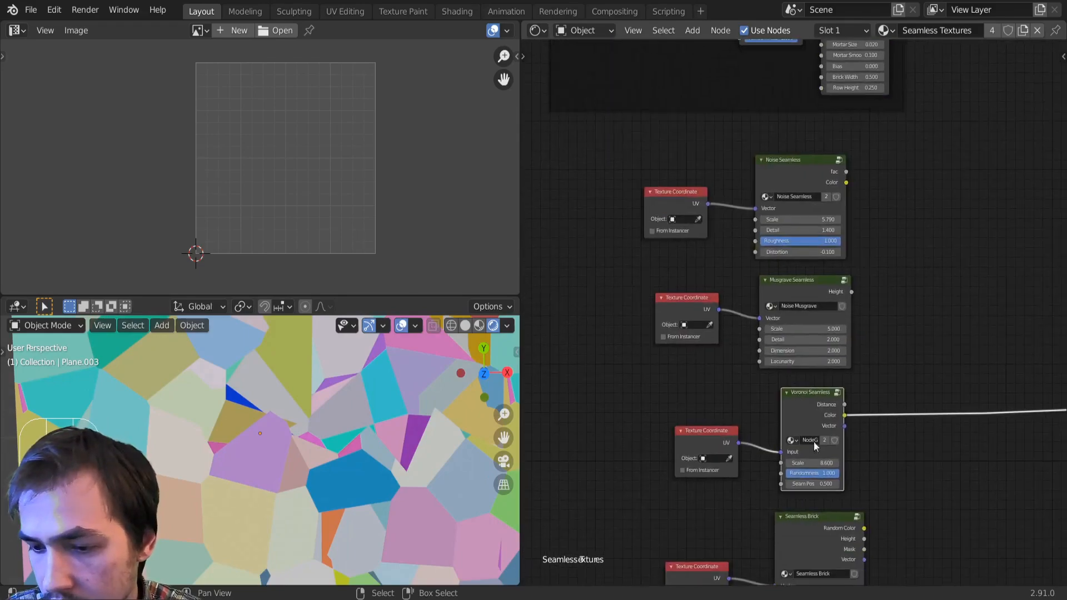
# Step: Try a Scale of 37.3 on the Voronoi Seamless group and inspect the coloured cells across the planes
pyautogui.moveTo(811, 462); pyautogui.dragTo(989, 463)
pyautogui.scroll(-6, 421, 460)
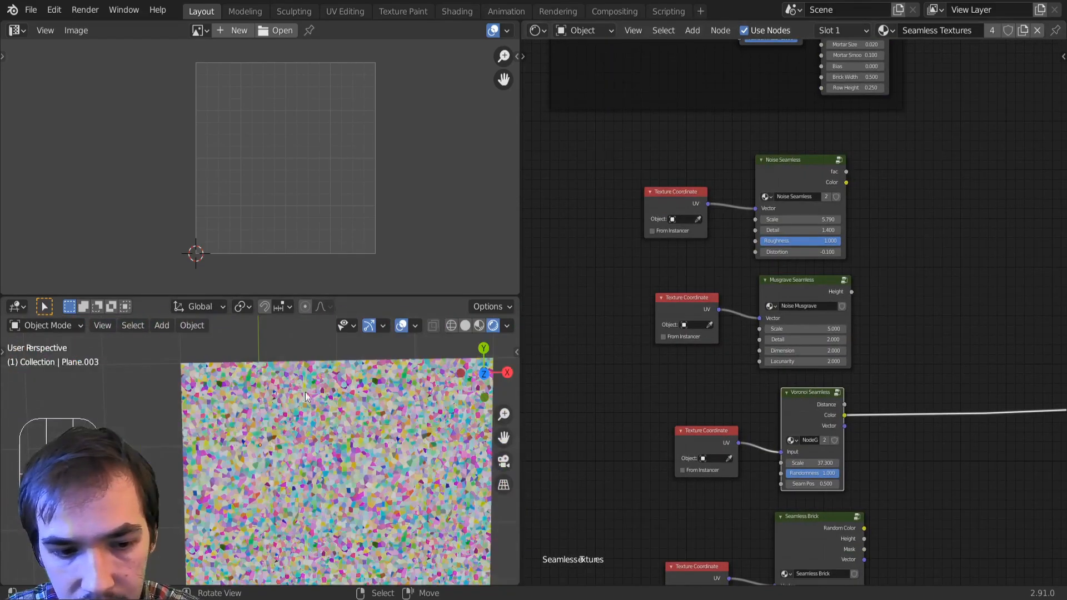
pyautogui.scroll(5, 421, 460)
pyautogui.keyDown('shift'); pyautogui.moveTo(355, 448); pyautogui.dragTo(375, 446, button='middle'); pyautogui.keyUp('shift')
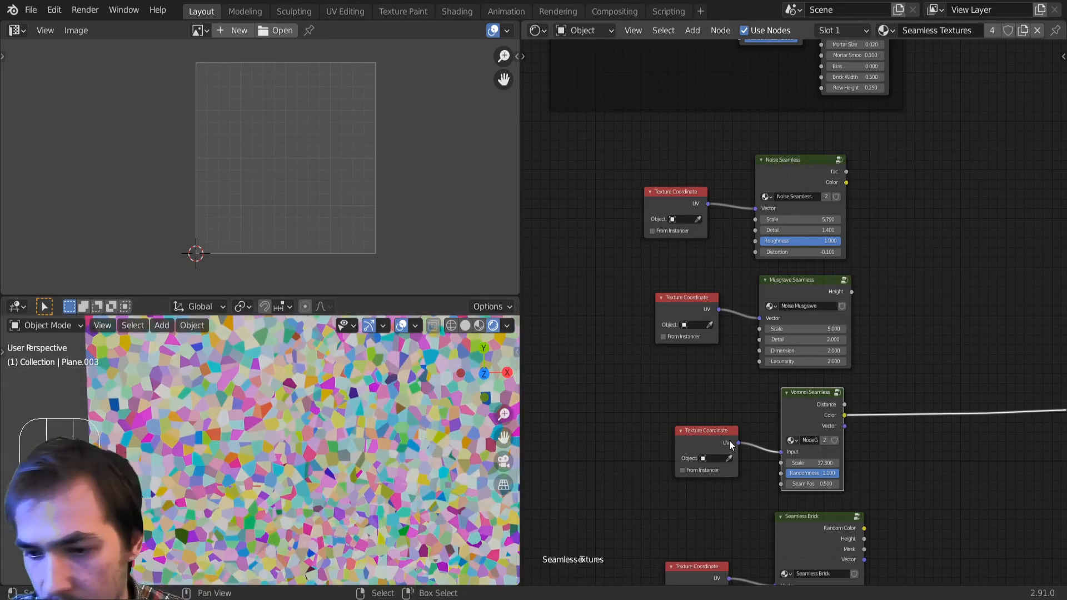
# Step: Preview the Voronoi Seamless group's Vector output, and look inside the group at the nodes feeding its outputs before returning to the material
pyautogui.keyDown('ctrl'); pyautogui.keyDown('shift'); pyautogui.click(811, 412); pyautogui.keyUp('shift'); pyautogui.keyUp('ctrl')
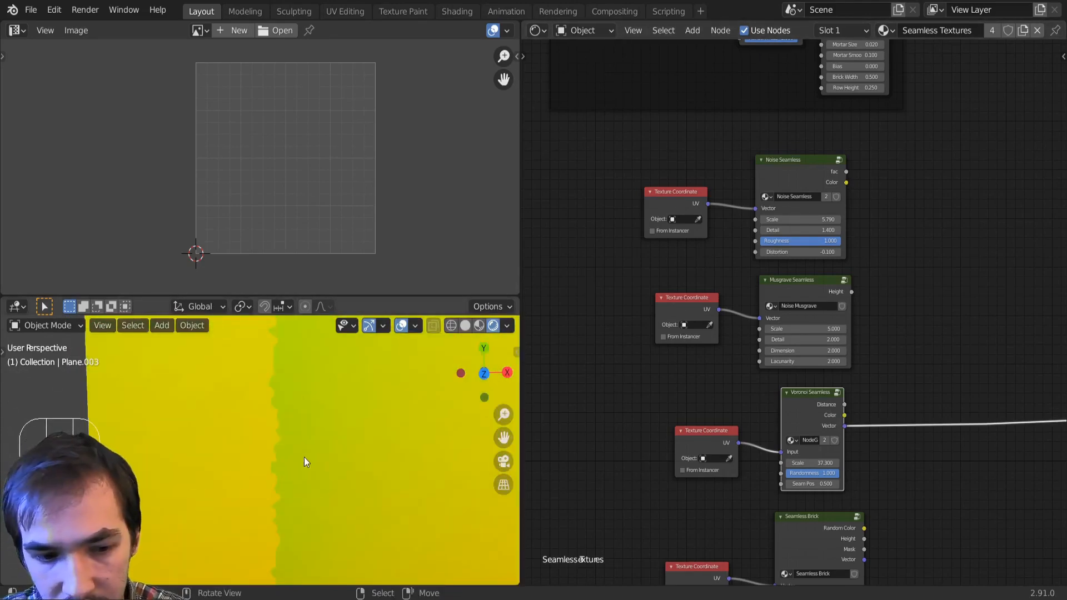
pyautogui.scroll(1, 803, 452)
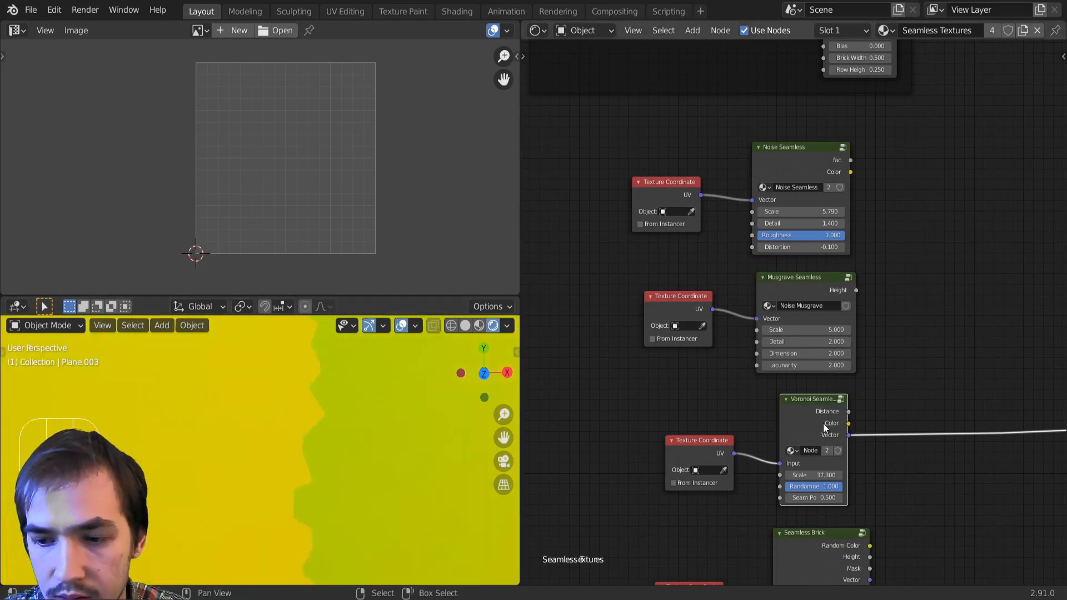
pyautogui.press('Tab')
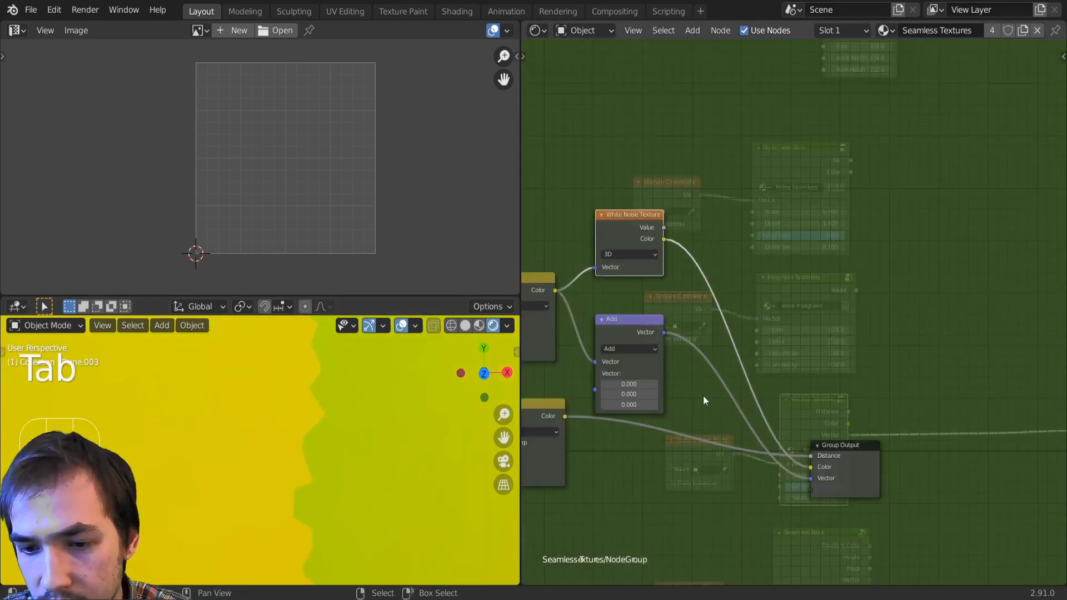
pyautogui.press('Tab')
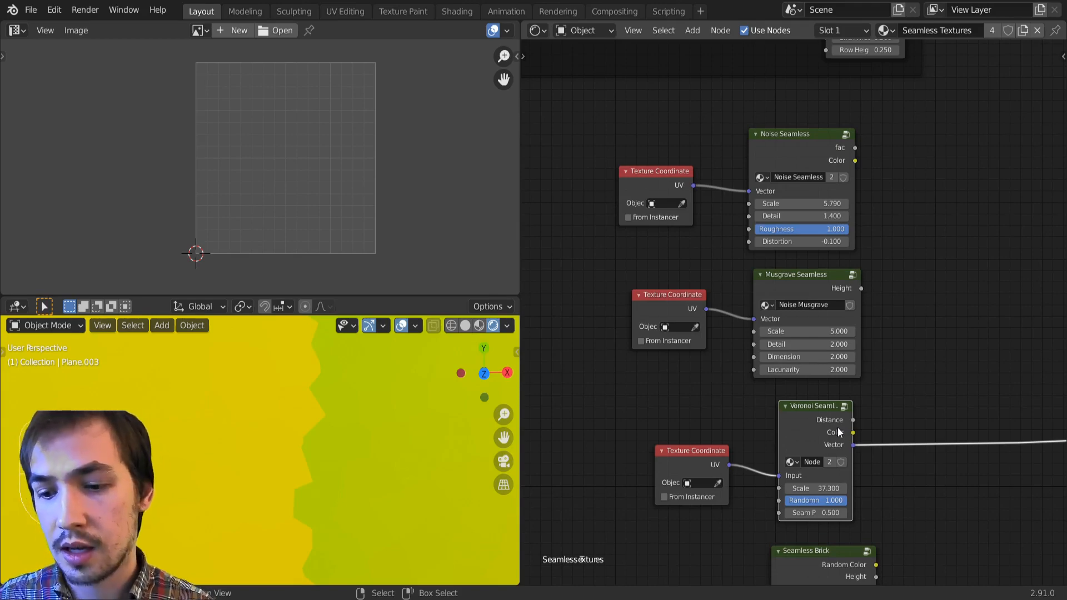
# Step: Preview the Seamless Brick group's Random Color output and inspect the brick pattern across the planes
pyautogui.scroll(-2, 838, 427)
pyautogui.keyDown('shift'); pyautogui.scroll(-2, 817, 439); pyautogui.keyUp('shift')
pyautogui.keyDown('ctrl'); pyautogui.keyDown('shift'); pyautogui.click(764, 431); pyautogui.keyUp('shift'); pyautogui.keyUp('ctrl')
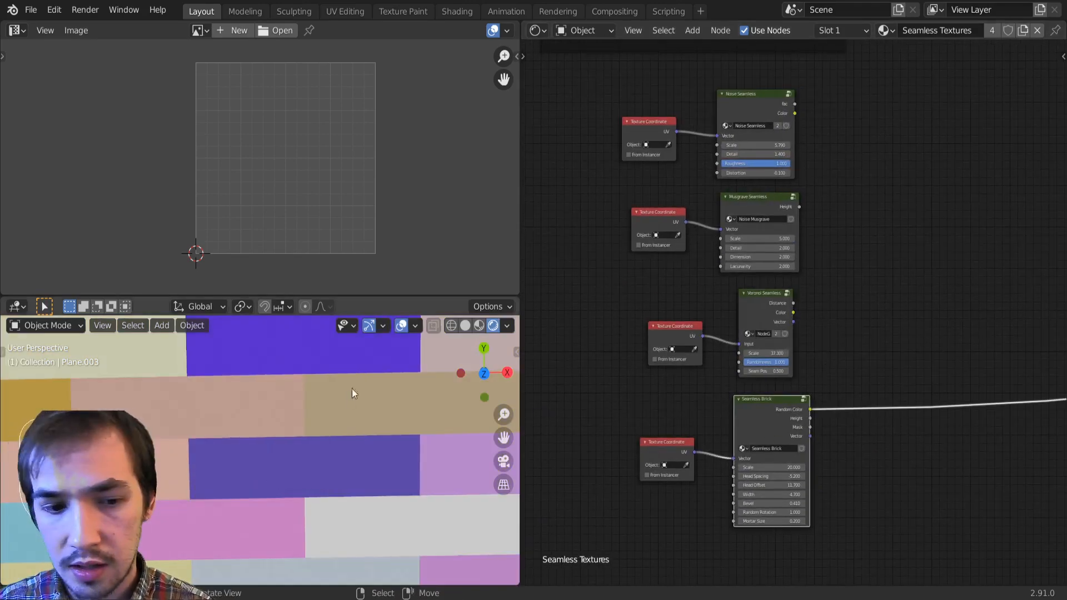
pyautogui.scroll(-11, 339, 433)
pyautogui.keyDown('shift'); pyautogui.moveTo(334, 436); pyautogui.dragTo(321, 456, button='middle'); pyautogui.keyUp('shift')
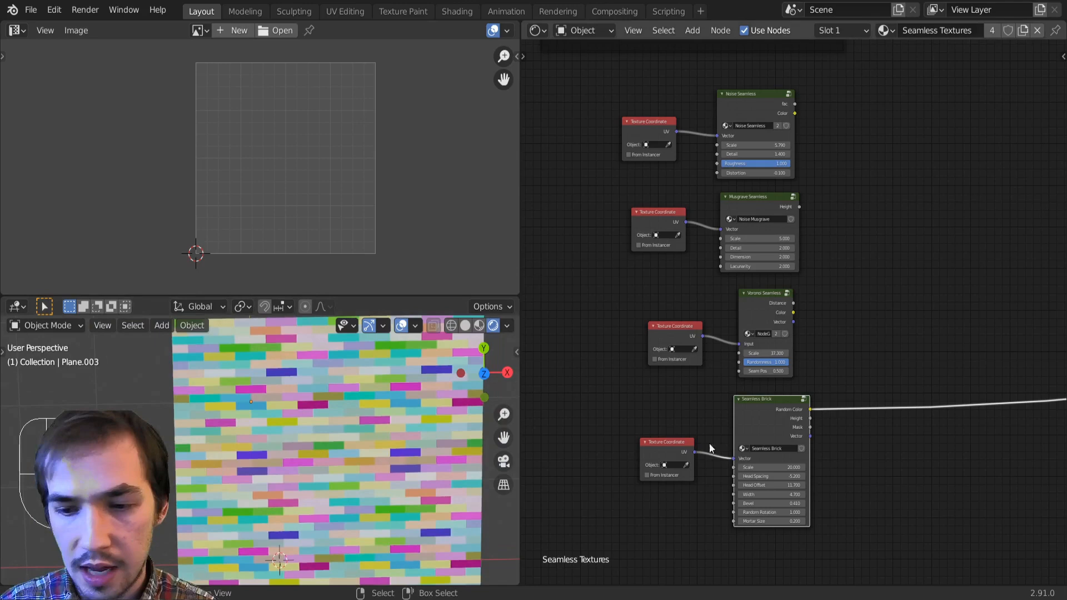
# Step: Cycle the preview through the Seamless Brick group's Height, Mask and Vector outputs, finishing on Vector
pyautogui.keyDown('ctrl'); pyautogui.keyDown('shift'); pyautogui.click(784, 419); pyautogui.keyUp('shift'); pyautogui.keyUp('ctrl')
pyautogui.keyDown('ctrl'); pyautogui.keyDown('shift'); pyautogui.click(784, 418); pyautogui.keyUp('shift'); pyautogui.keyUp('ctrl')
pyautogui.keyDown('ctrl'); pyautogui.keyDown('shift'); pyautogui.click(785, 419); pyautogui.keyUp('shift'); pyautogui.keyUp('ctrl')
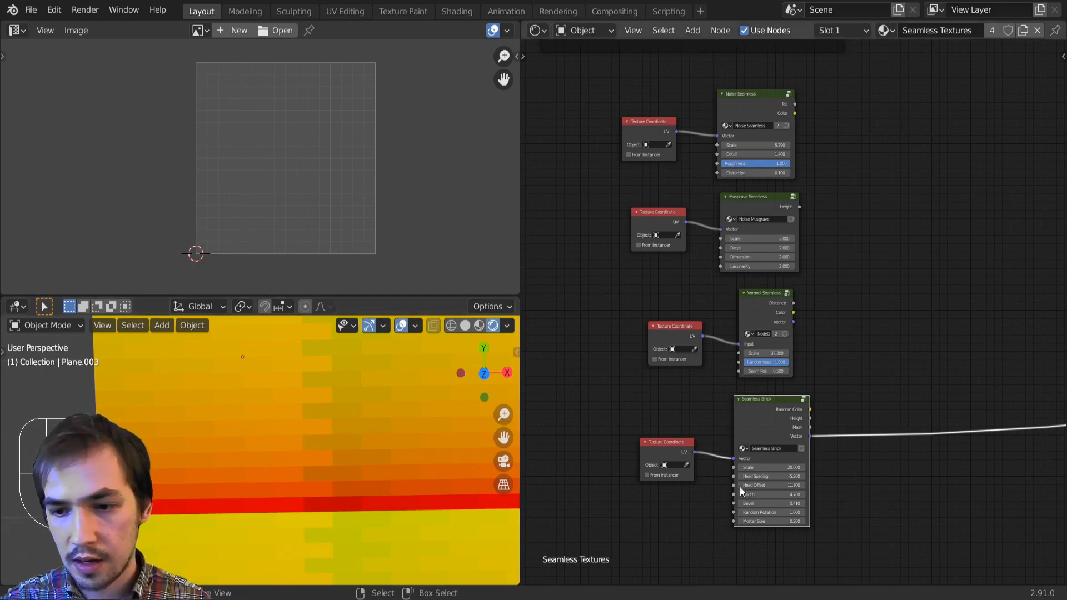
pyautogui.keyDown('ctrl'); pyautogui.keyDown('shift'); pyautogui.click(755, 418); pyautogui.keyUp('shift'); pyautogui.keyUp('ctrl')
pyautogui.keyDown('ctrl'); pyautogui.keyDown('shift'); pyautogui.click(755, 419); pyautogui.keyUp('shift'); pyautogui.keyUp('ctrl')
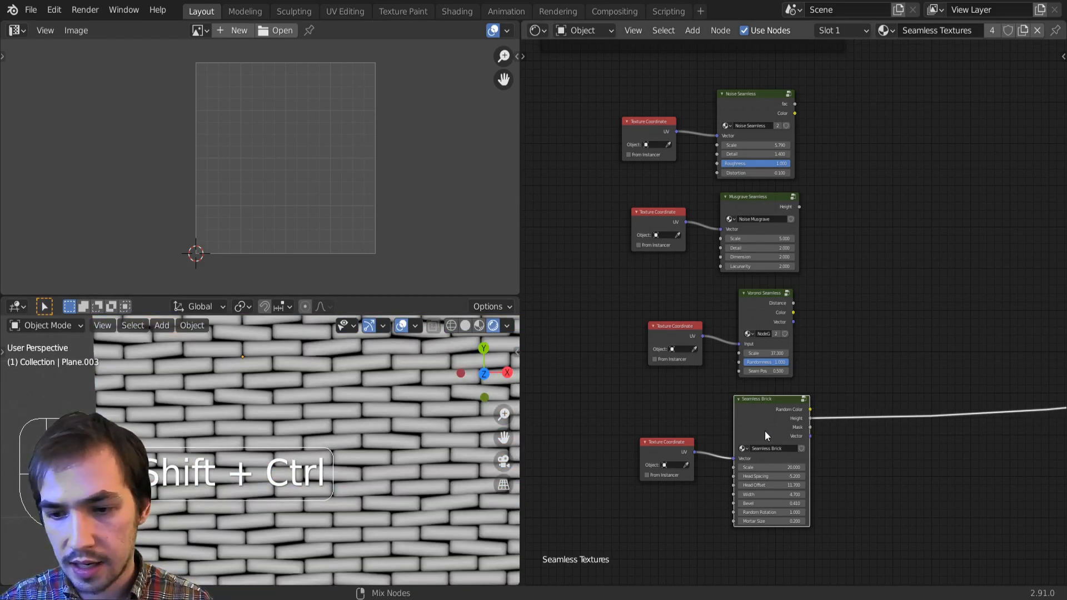
pyautogui.keyDown('ctrl'); pyautogui.keyDown('shift'); pyautogui.click(765, 431); pyautogui.keyUp('shift'); pyautogui.keyUp('ctrl')
pyautogui.keyDown('ctrl'); pyautogui.keyDown('shift'); pyautogui.click(765, 430); pyautogui.keyUp('shift'); pyautogui.keyUp('ctrl')
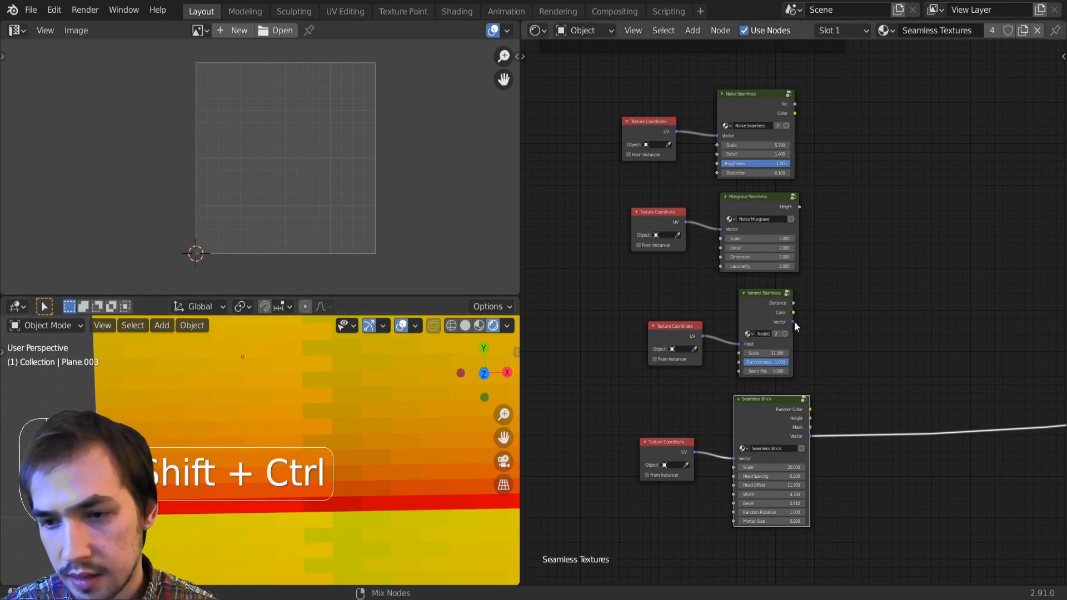
# Step: Set the Voronoi Seamless Scale to 25.8 and the Seamless Brick Scale to 23.21, previewing each group's color output
pyautogui.keyDown('ctrl'); pyautogui.keyDown('shift'); pyautogui.click(774, 305); pyautogui.keyUp('shift'); pyautogui.keyUp('ctrl')
pyautogui.keyDown('ctrl'); pyautogui.keyDown('shift'); pyautogui.click(763, 316); pyautogui.keyUp('shift'); pyautogui.keyUp('ctrl')
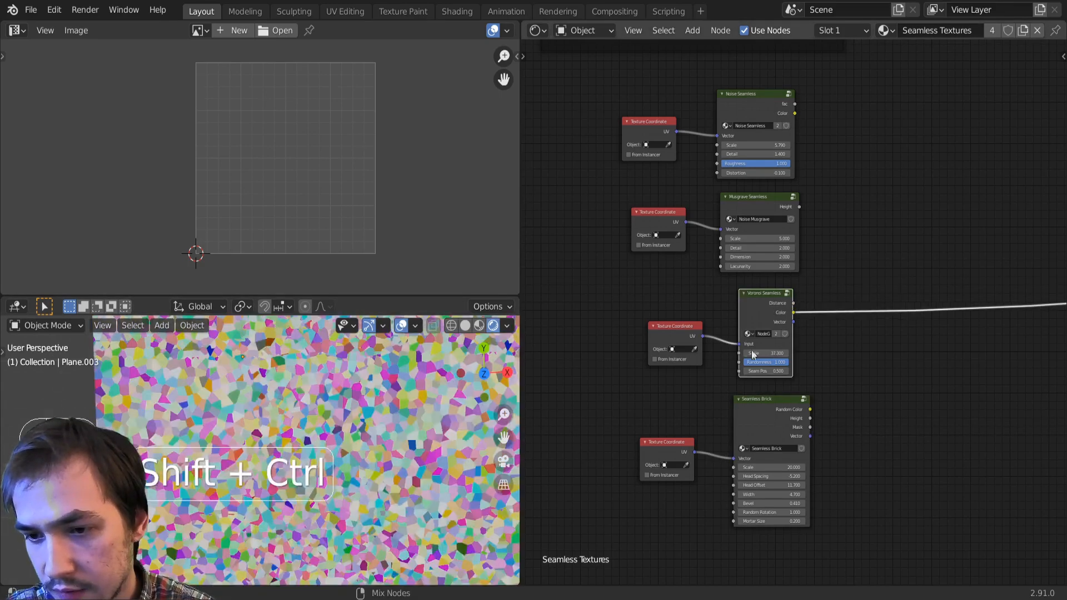
pyautogui.moveTo(766, 353); pyautogui.dragTo(731, 353)
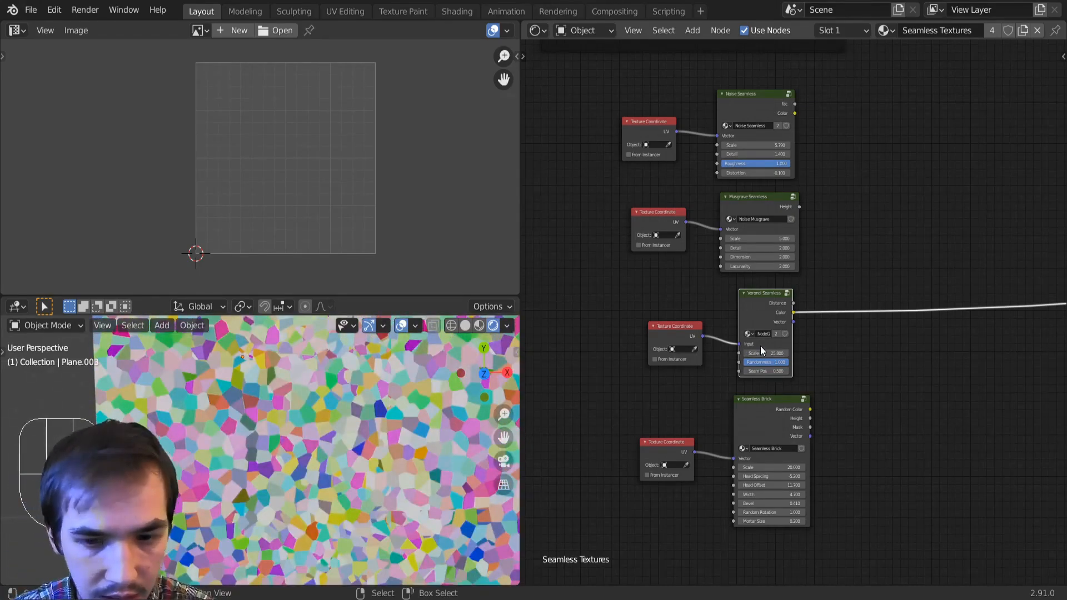
pyautogui.keyDown('ctrl'); pyautogui.keyDown('shift'); pyautogui.click(767, 398); pyautogui.keyUp('shift'); pyautogui.keyUp('ctrl')
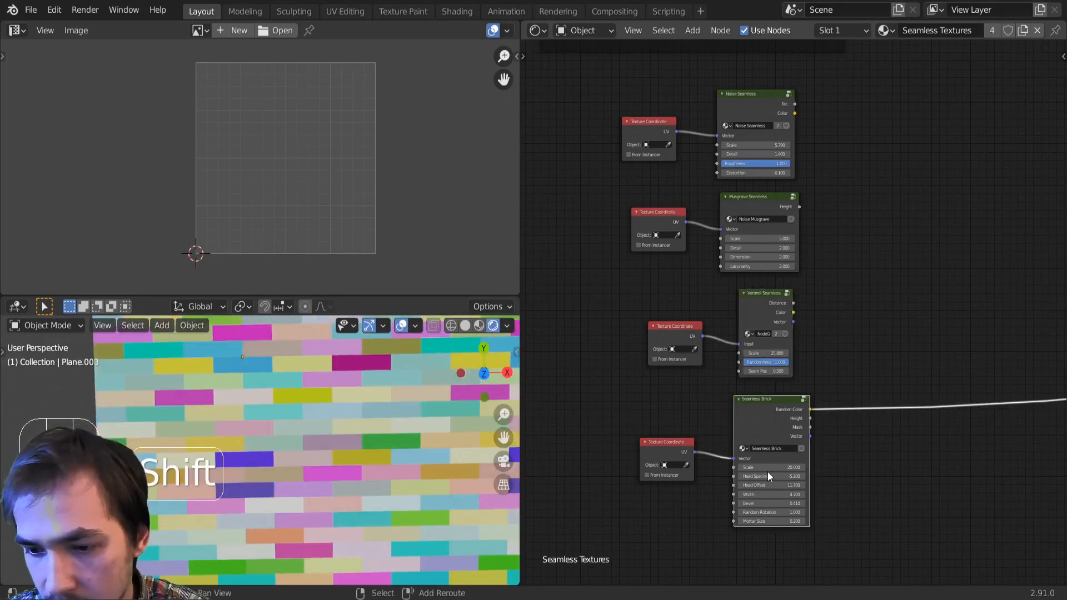
pyautogui.moveTo(769, 467); pyautogui.dragTo(775, 468)
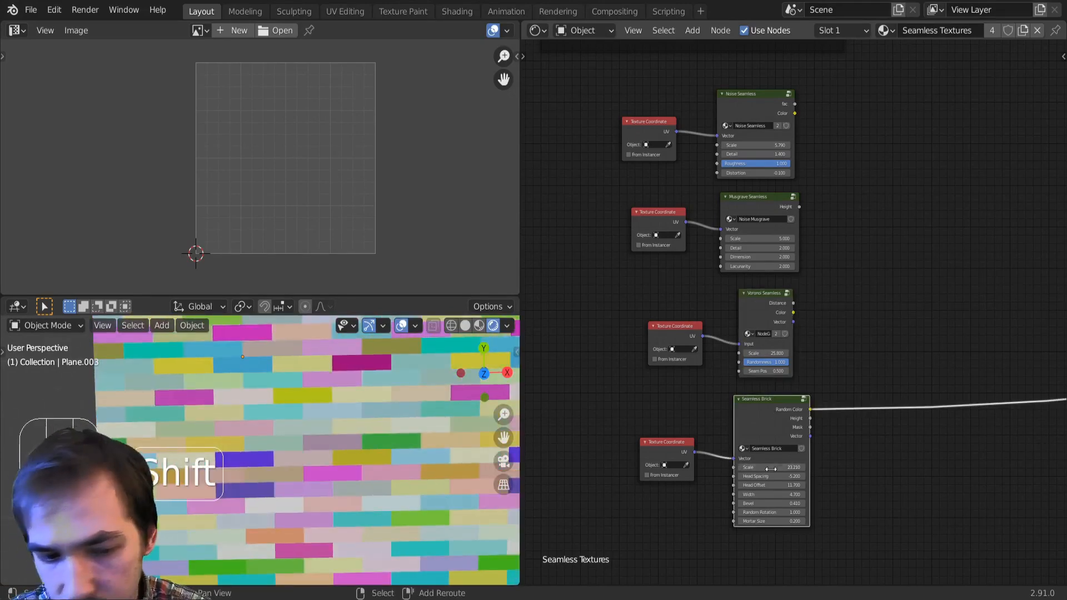
# Step: Switch the preview back to the Voronoi Seamless group, comparing its Distance and Color outputs
pyautogui.keyDown('ctrl'); pyautogui.keyDown('shift'); pyautogui.click(763, 302); pyautogui.keyUp('shift'); pyautogui.keyUp('ctrl')
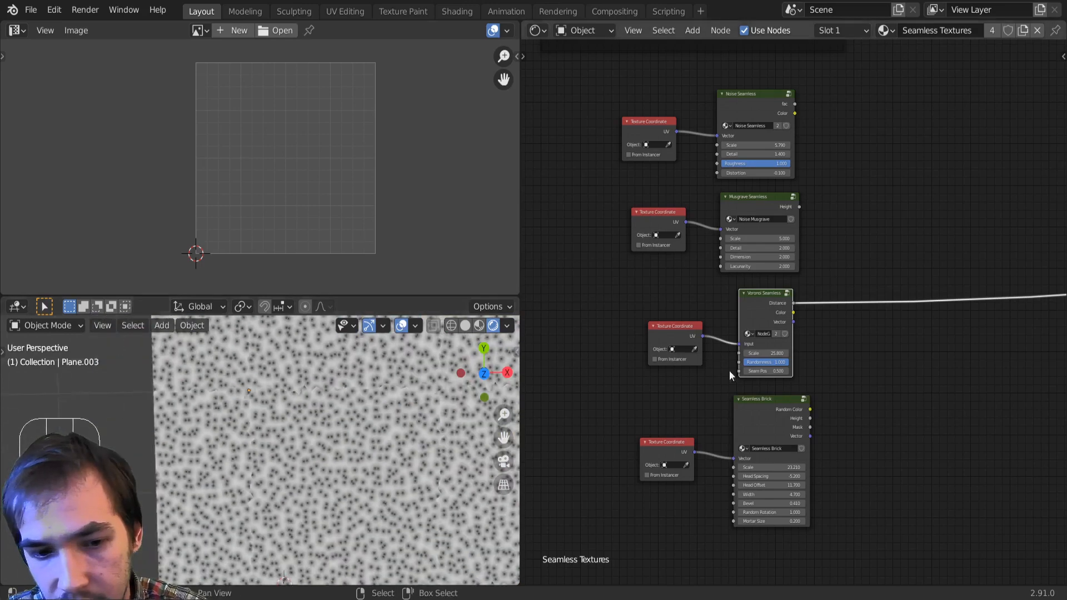
pyautogui.scroll(2, 756, 335)
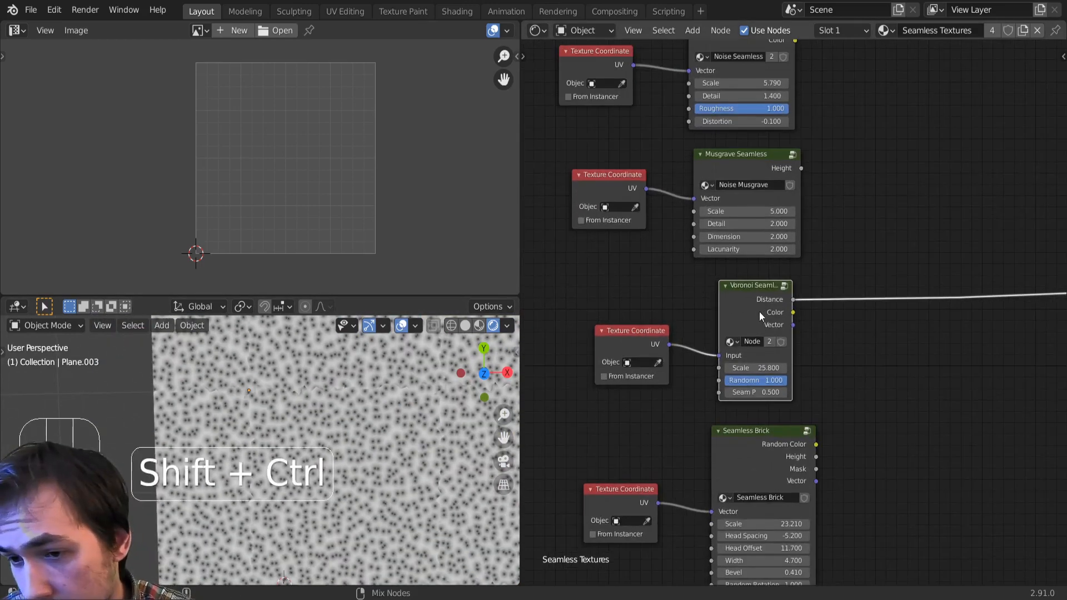
pyautogui.keyDown('ctrl'); pyautogui.keyDown('shift'); pyautogui.click(759, 311); pyautogui.keyUp('shift'); pyautogui.keyUp('ctrl')
pyautogui.scroll(2, 759, 311)
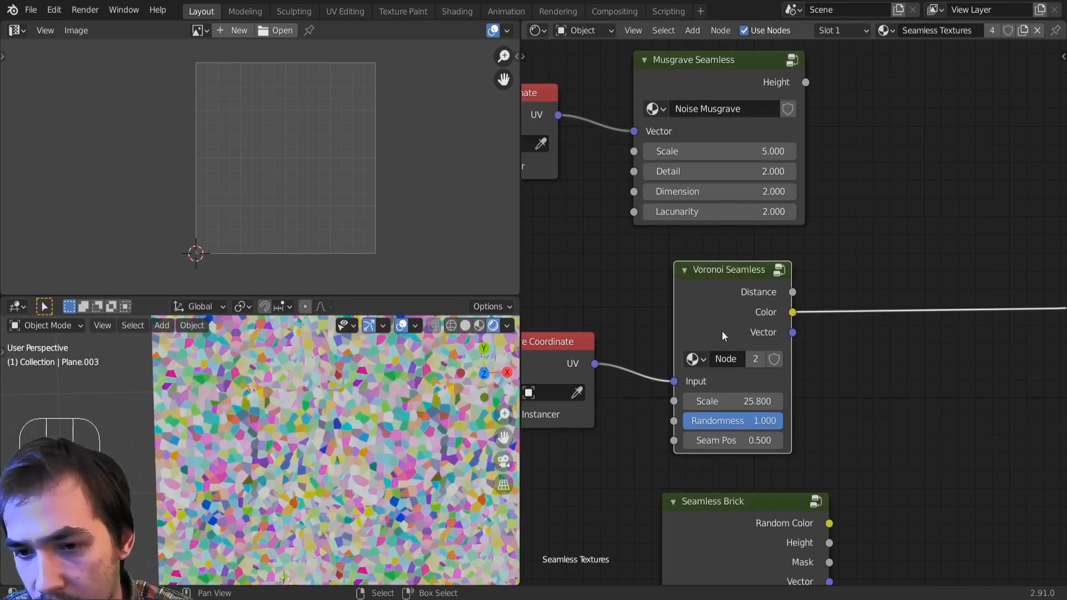
# Step: Inside the Voronoi Seamless group, preview the third Voronoi Texture node's output on the planes, and delete the temporary preview
pyautogui.press('Tab')
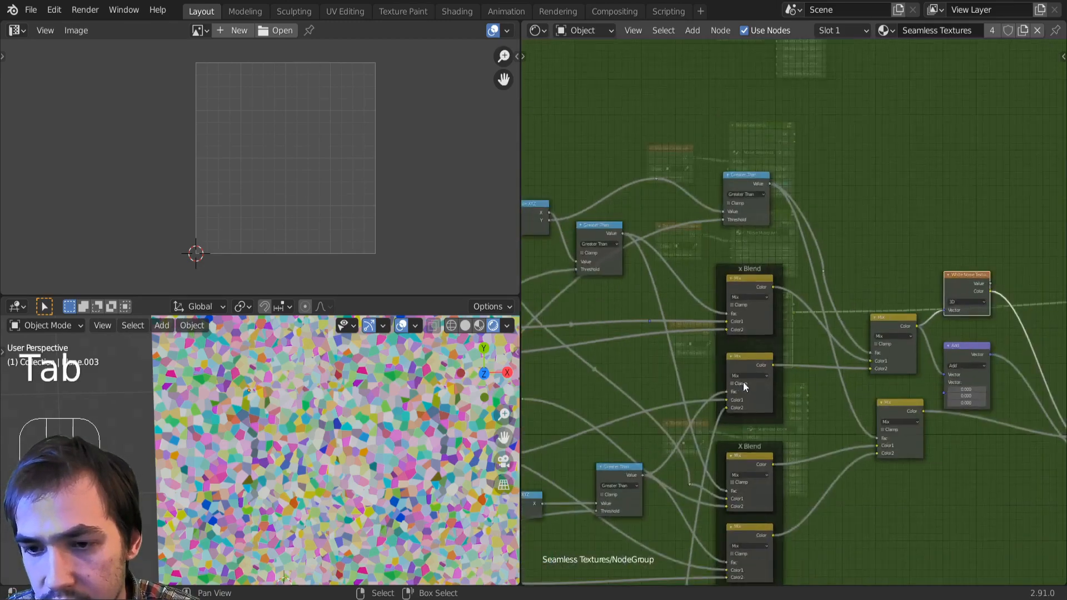
pyautogui.moveTo(742, 382); pyautogui.dragTo(556, 311, button='middle')
pyautogui.scroll(-3, 767, 356)
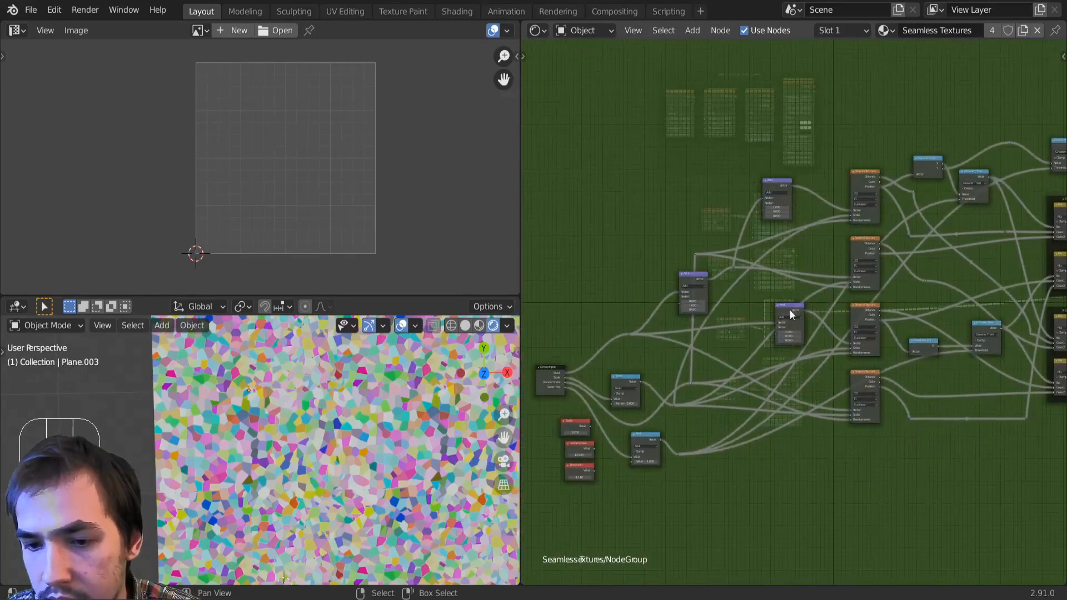
pyautogui.scroll(4, 789, 309)
pyautogui.scroll(2, 839, 351)
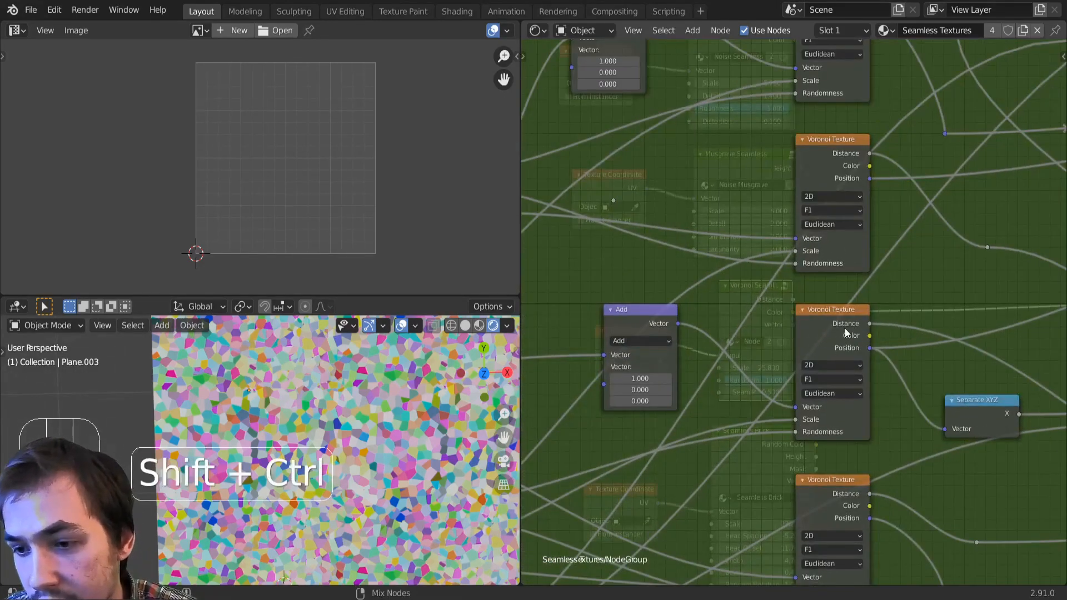
pyautogui.keyDown('ctrl'); pyautogui.keyDown('shift'); pyautogui.click(845, 329); pyautogui.keyUp('shift'); pyautogui.keyUp('ctrl')
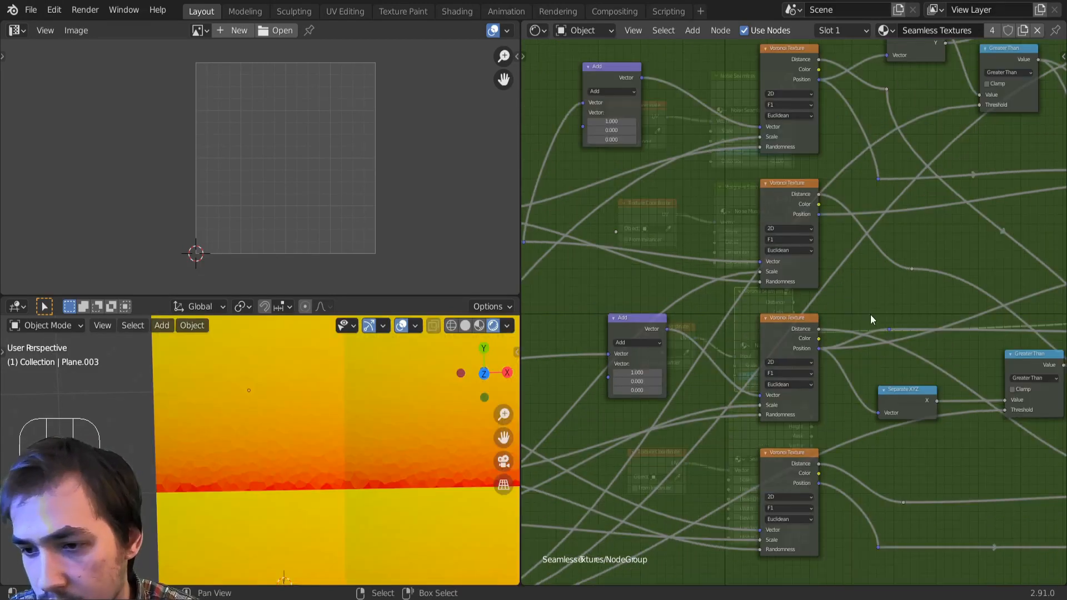
pyautogui.scroll(-2, 888, 327)
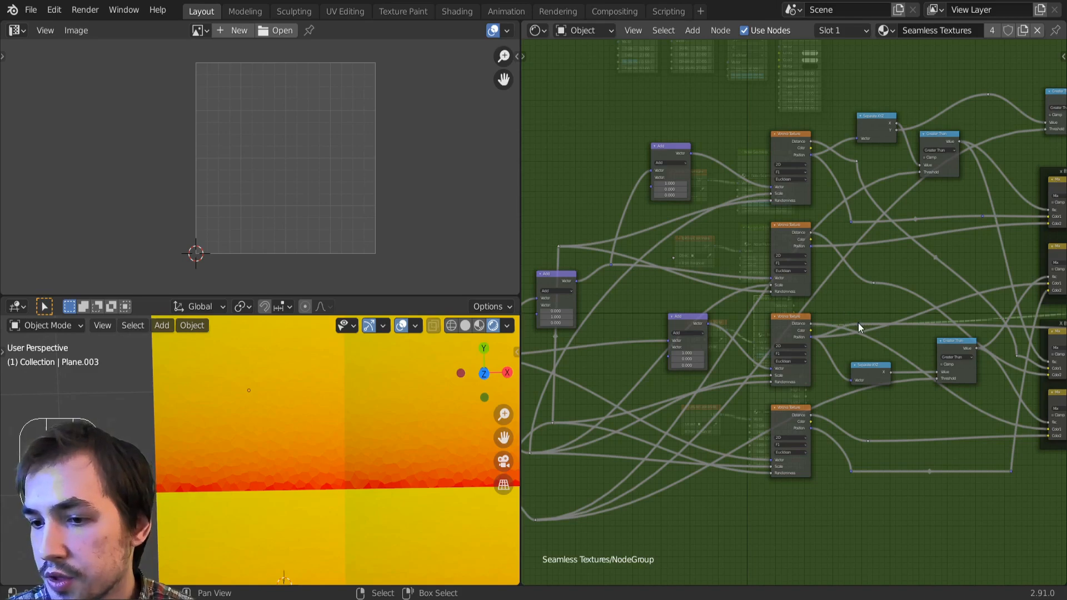
pyautogui.press('Delete')
# Step: Reveal the unused Z output of the Separate XYZ node beside the first Voronoi Texture, and hide it again
pyautogui.moveTo(865, 320); pyautogui.dragTo(624, 343, button='middle')
pyautogui.scroll(1, 846, 361)
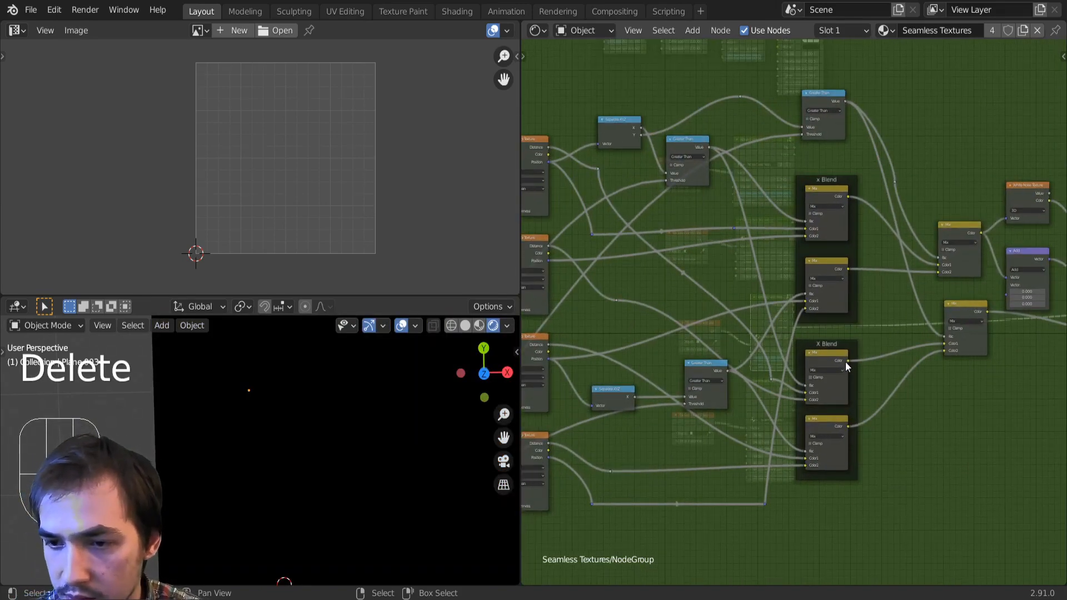
pyautogui.scroll(1, 844, 285)
pyautogui.moveTo(673, 219); pyautogui.dragTo(723, 253, button='middle')
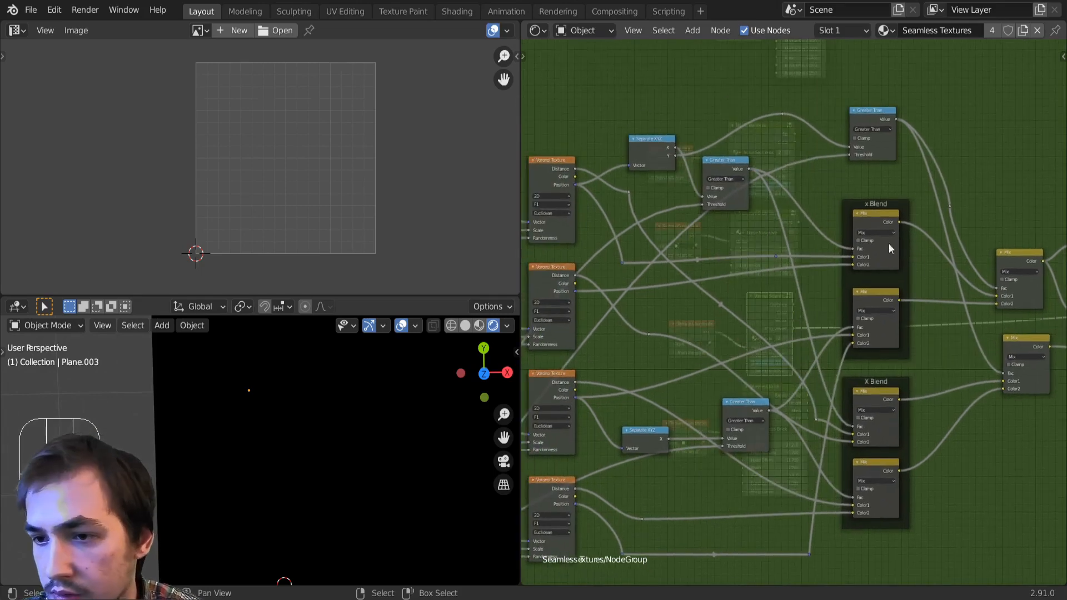
pyautogui.moveTo(646, 132); pyautogui.dragTo(677, 249, button='middle')
pyautogui.scroll(4, 676, 248)
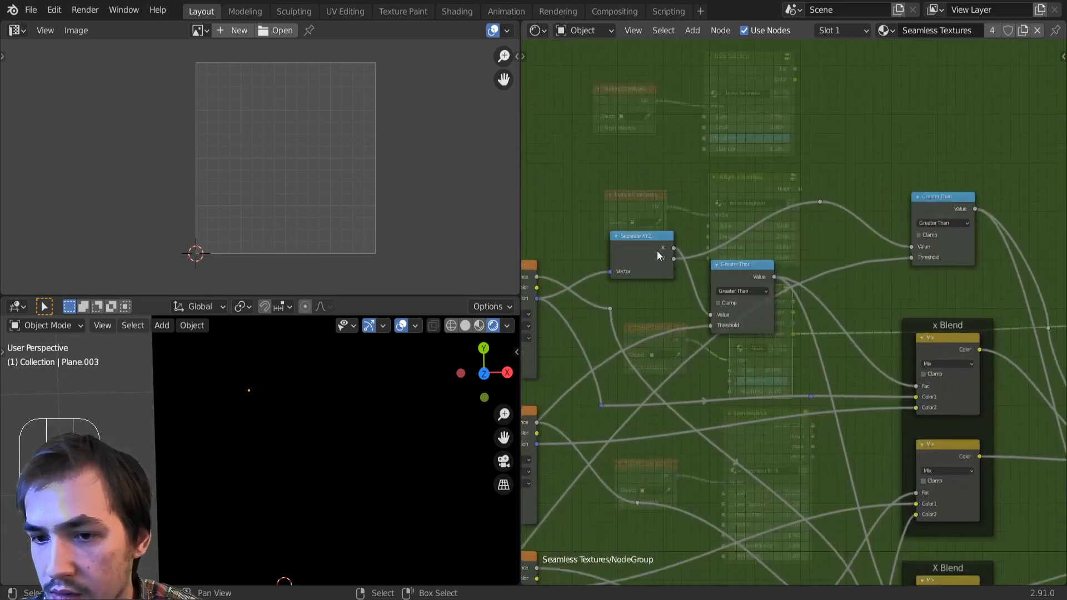
pyautogui.moveTo(642, 250); pyautogui.dragTo(641, 241)
pyautogui.scroll(3, 595, 243)
pyautogui.moveTo(641, 240); pyautogui.dragTo(674, 254, button='middle')
pyautogui.hotkey('ctrl', 'h')
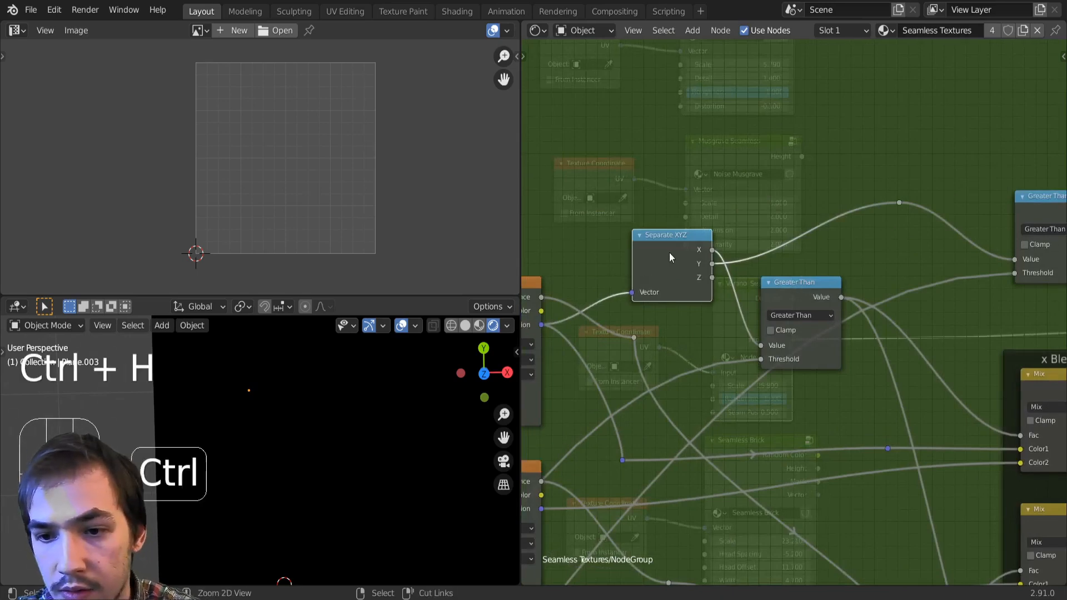
pyautogui.hotkey('ctrl', 'h')
# Step: Preview the Greater Than node driven by the Separate XYZ Y output, and inspect the mask's jagged edge on the planes
pyautogui.scroll(-2, 745, 259)
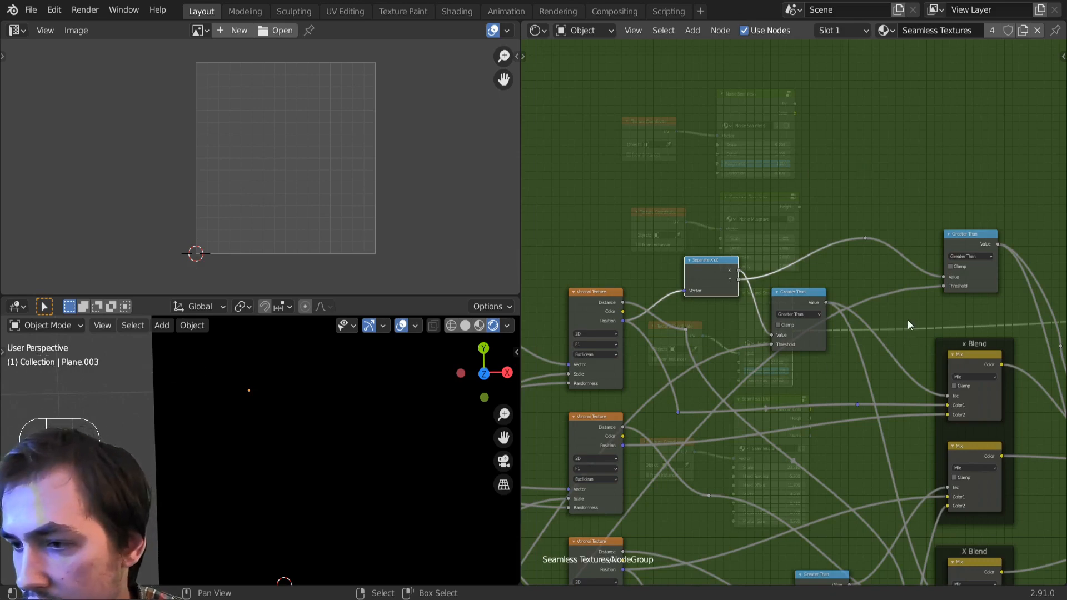
pyautogui.moveTo(908, 319); pyautogui.dragTo(792, 352, button='middle')
pyautogui.scroll(2, 848, 315)
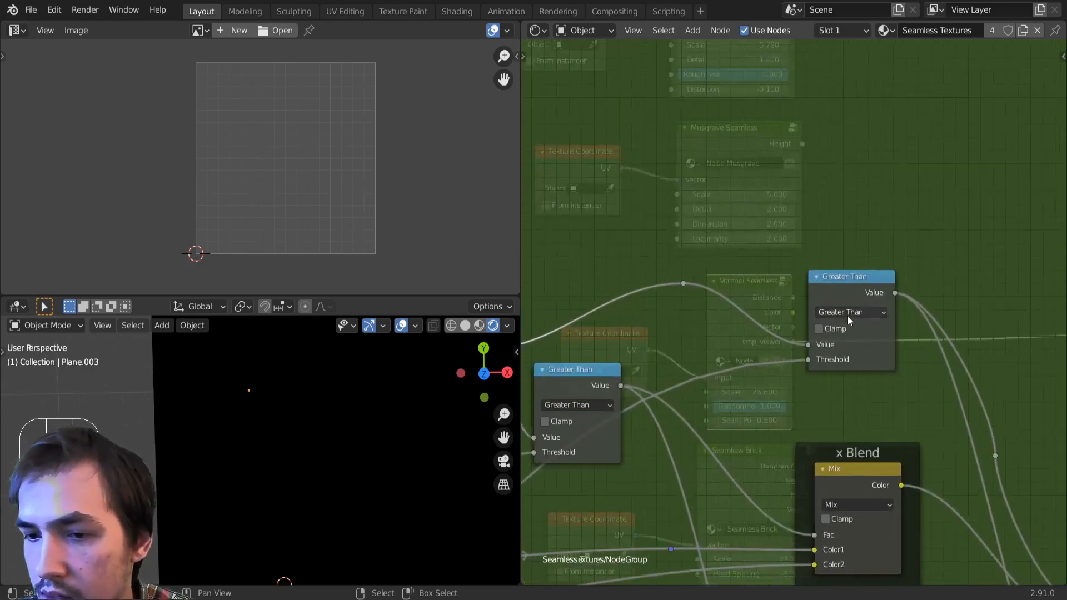
pyautogui.keyDown('ctrl'); pyautogui.keyDown('shift'); pyautogui.click(825, 289); pyautogui.keyUp('shift'); pyautogui.keyUp('ctrl')
pyautogui.scroll(3, 173, 404)
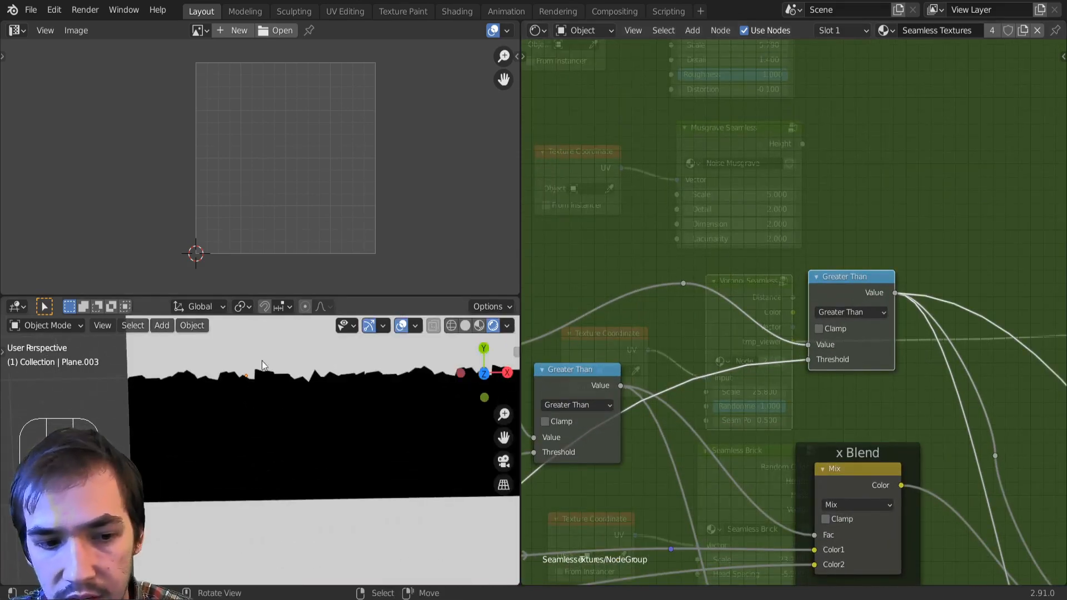
# Step: Preview the lower Greater Than node that drives the X Blend mixes, to show its vertical seam mask
pyautogui.scroll(-4, 923, 425)
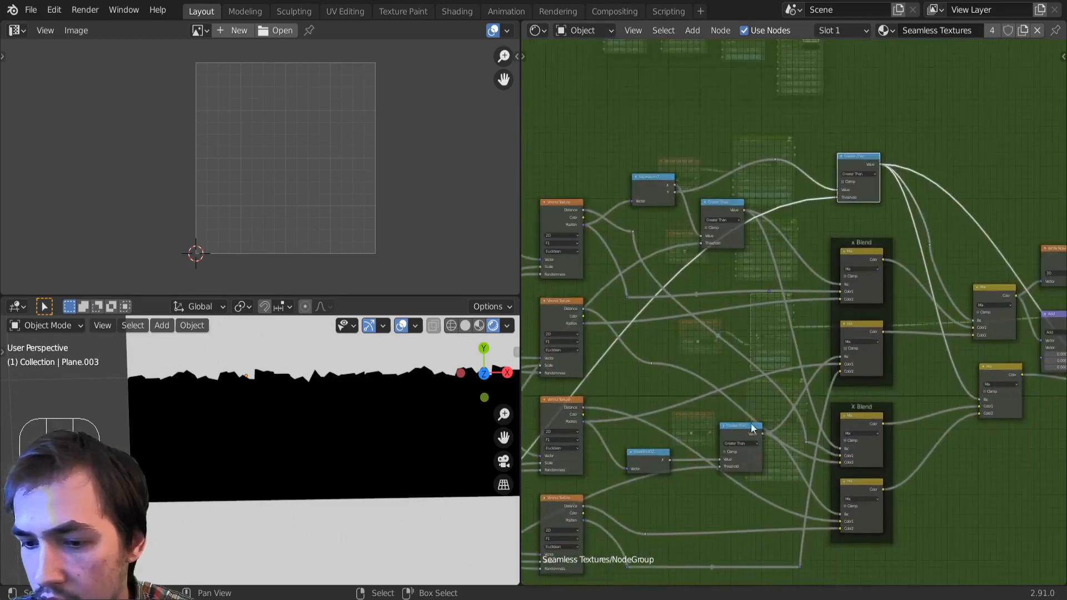
pyautogui.keyDown('ctrl'); pyautogui.keyDown('shift'); pyautogui.click(742, 432); pyautogui.keyUp('shift'); pyautogui.keyUp('ctrl')
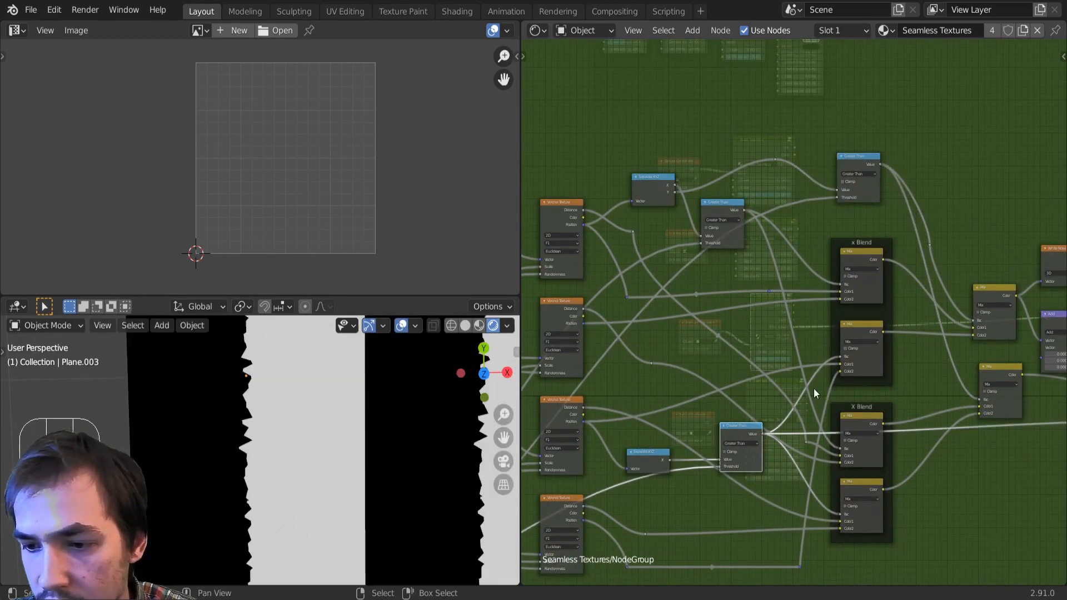
# Step: Frame the lower two Voronoi Textures with their mask and X Blend nodes, and frame the upper pair with its blend nodes likewise
pyautogui.moveTo(813, 389); pyautogui.dragTo(906, 546)
pyautogui.moveTo(525, 390); pyautogui.dragTo(911, 578)
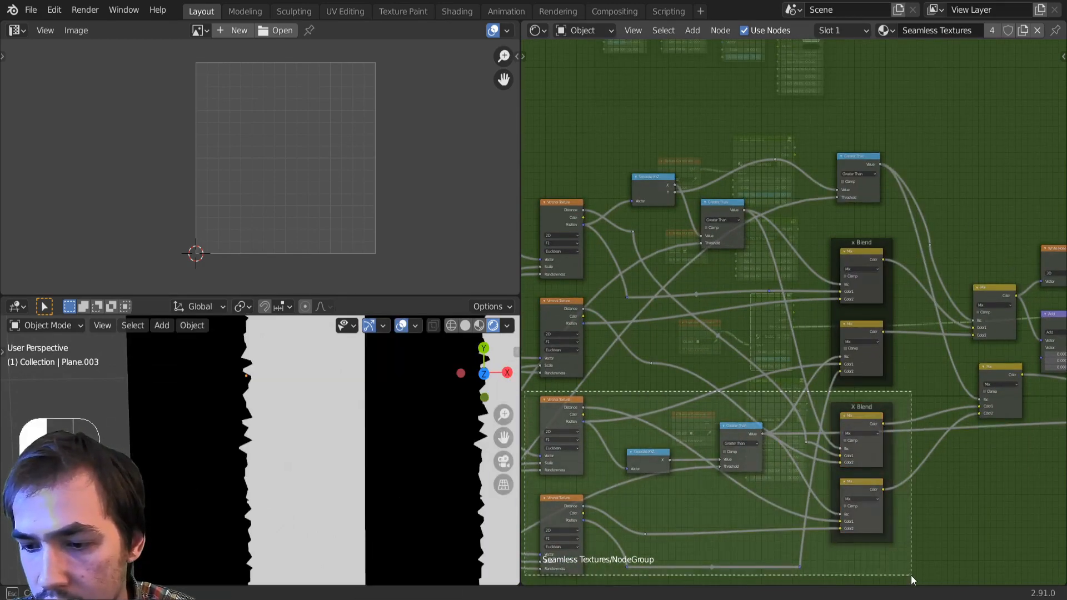
pyautogui.moveTo(907, 268); pyautogui.dragTo(928, 244)
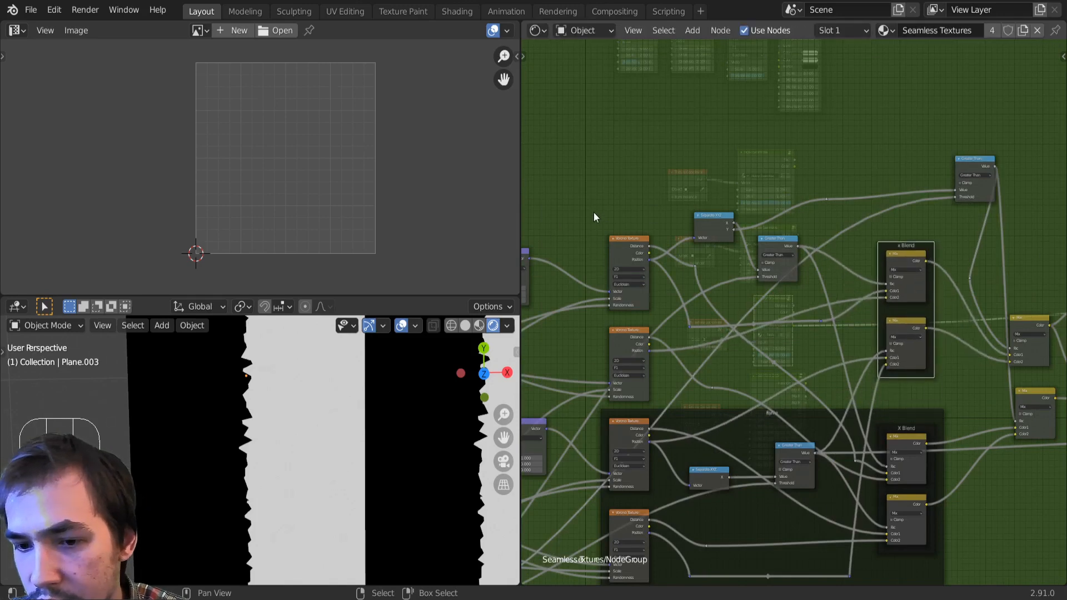
pyautogui.moveTo(593, 212); pyautogui.dragTo(942, 388)
pyautogui.hotkey('ctrl', 'j')
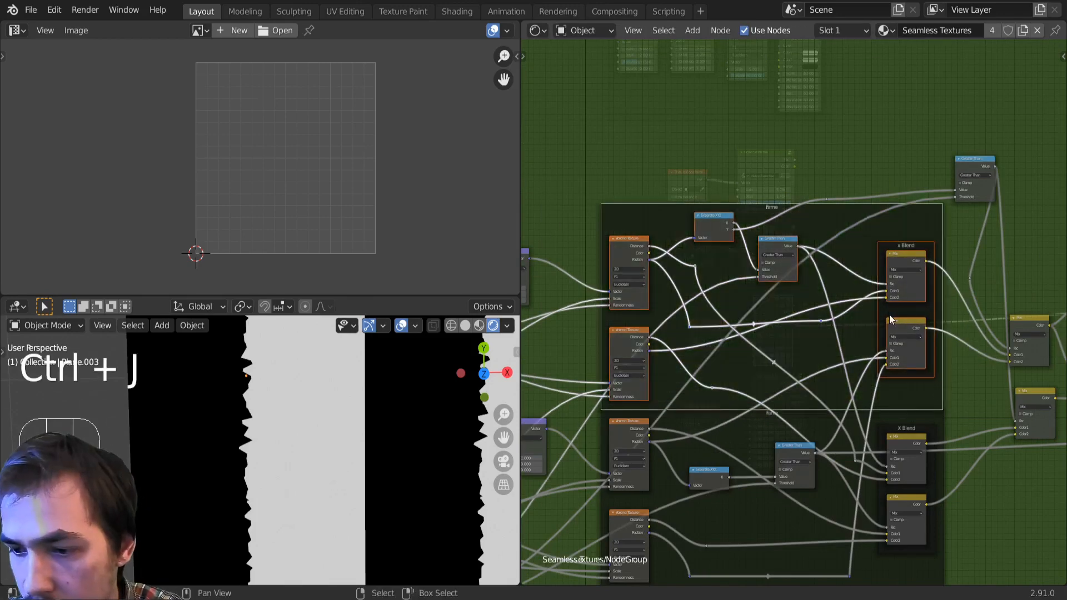
pyautogui.press('n')
pyautogui.press('n')
pyautogui.scroll(-3, 828, 331)
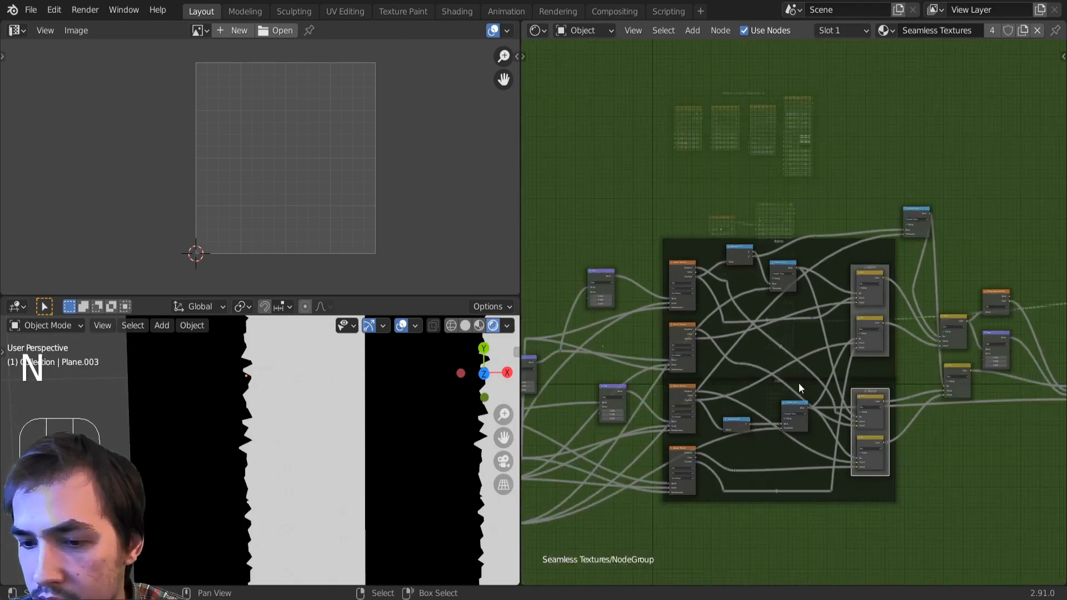
pyautogui.scroll(1, 798, 383)
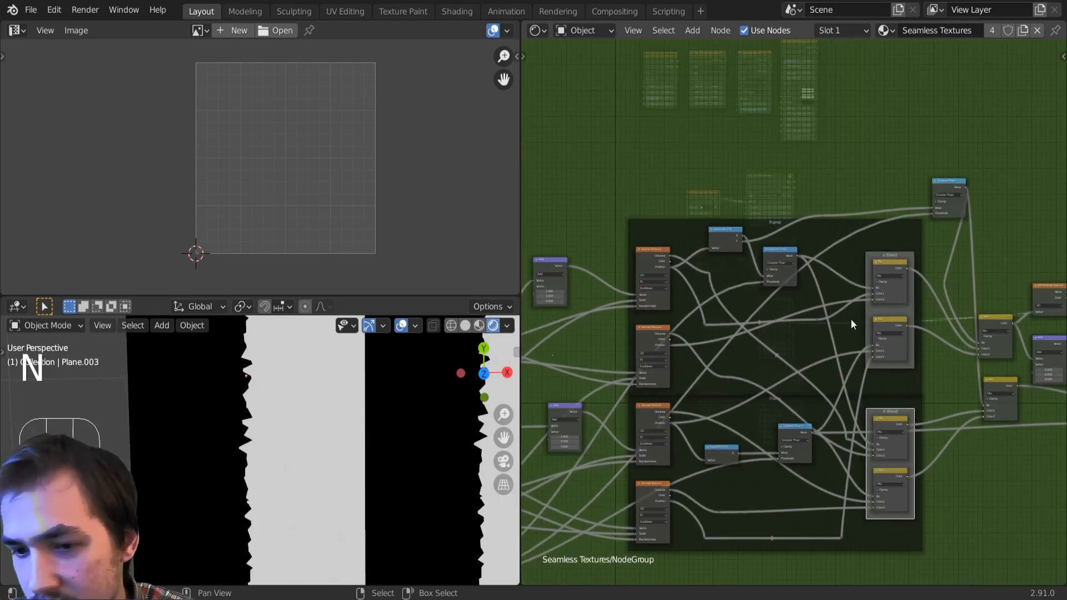
# Step: Examine the two framed Voronoi blend sections, highlighting the reroute leaving the first Voronoi Texture and following the links to the final Mix nodes
pyautogui.scroll(4, 851, 319)
pyautogui.moveTo(851, 319); pyautogui.dragTo(830, 328, button='middle')
pyautogui.scroll(-5, 758, 314)
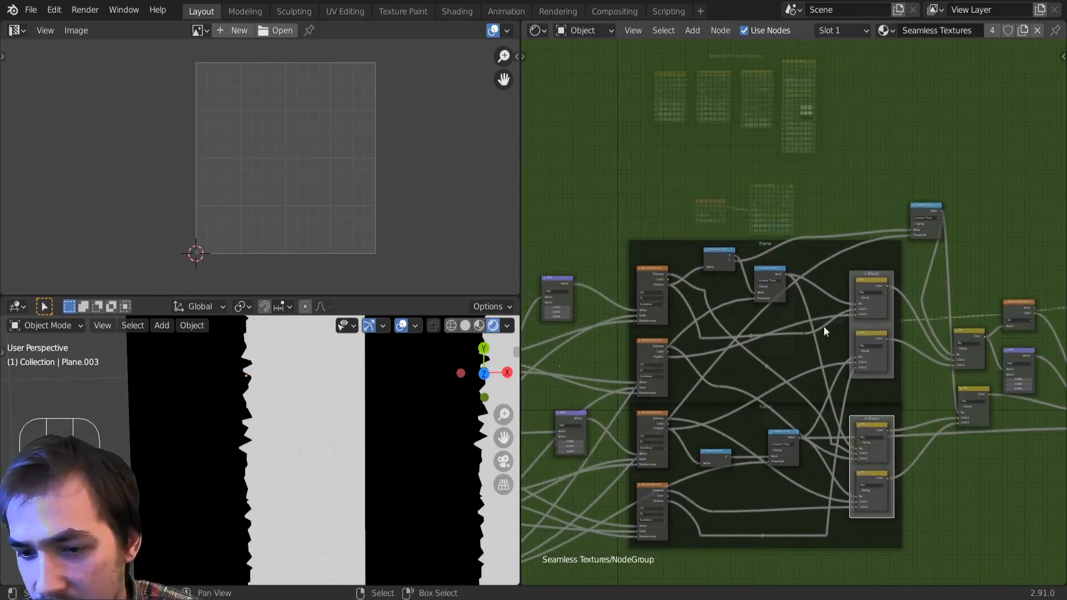
pyautogui.scroll(2, 680, 290)
pyautogui.moveTo(680, 290); pyautogui.dragTo(677, 198, button='middle')
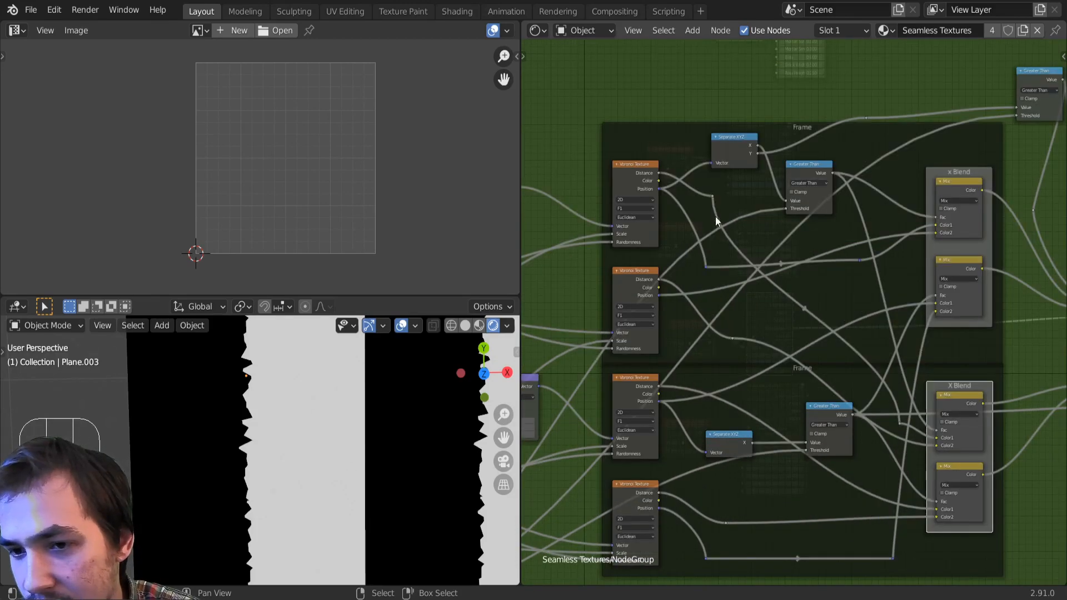
pyautogui.click(712, 197)
pyautogui.scroll(-3, 817, 232)
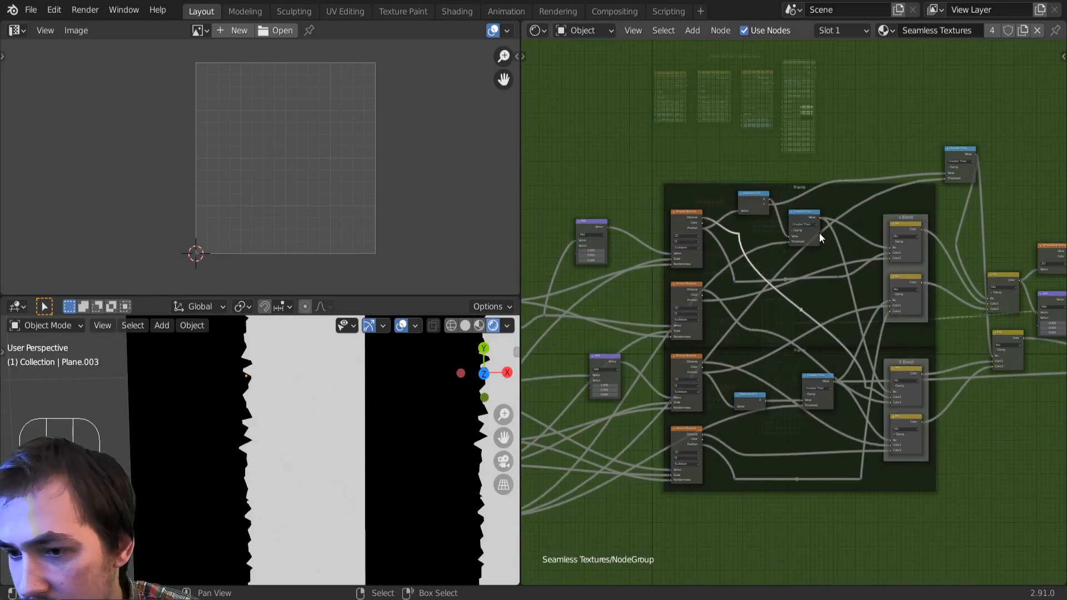
pyautogui.scroll(2, 800, 277)
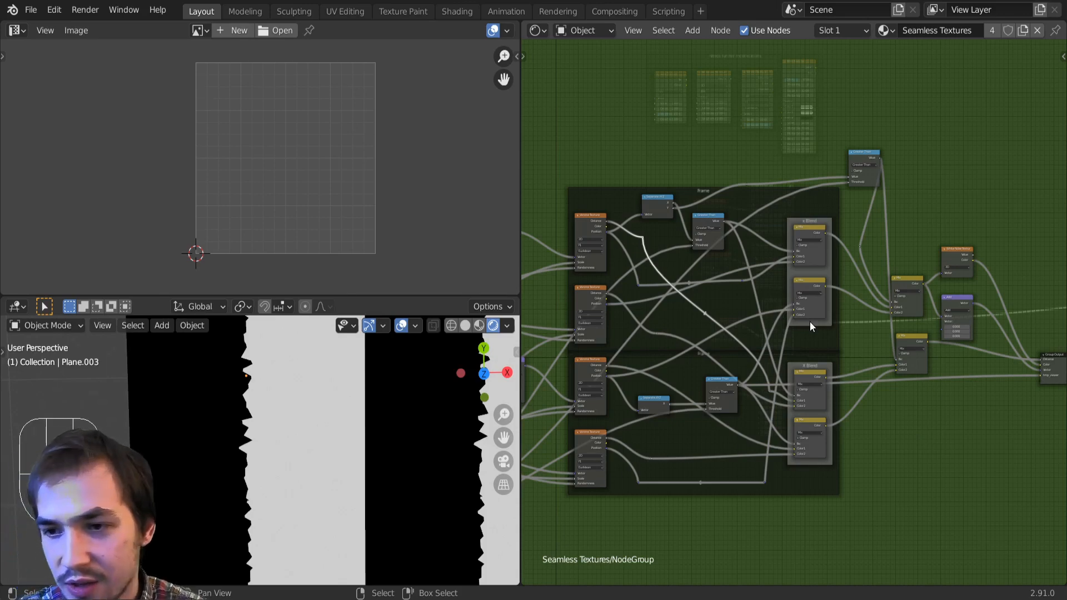
# Step: Preview the Greater Than node above the two frames, which controls the final Mix nodes
pyautogui.keyDown('ctrl'); pyautogui.keyDown('shift'); pyautogui.click(861, 161); pyautogui.keyUp('shift'); pyautogui.keyUp('ctrl')
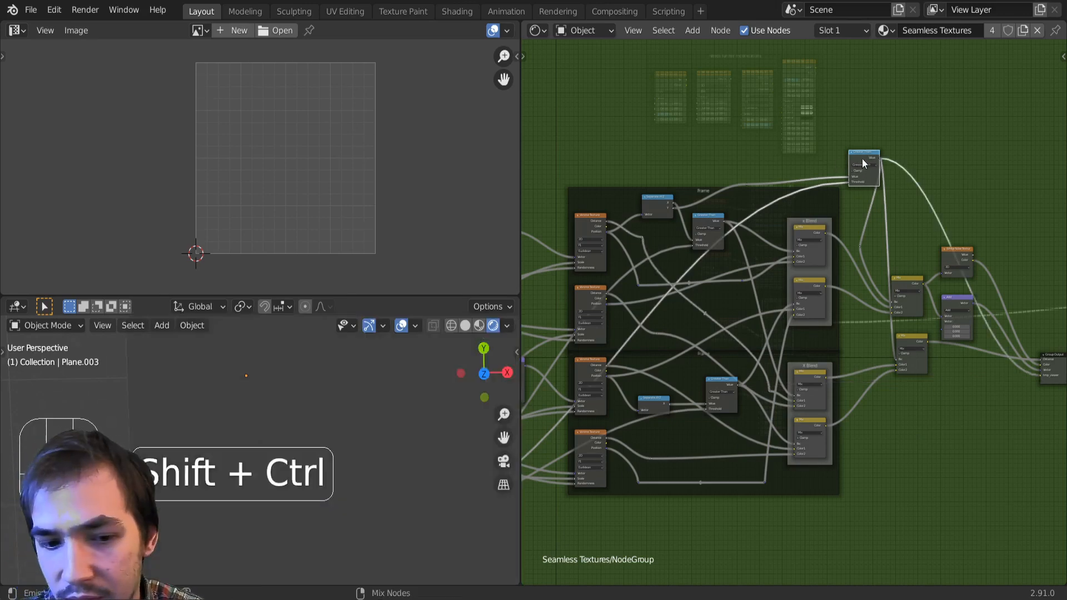
pyautogui.moveTo(912, 288); pyautogui.dragTo(873, 310, button='middle')
pyautogui.scroll(3, 873, 310)
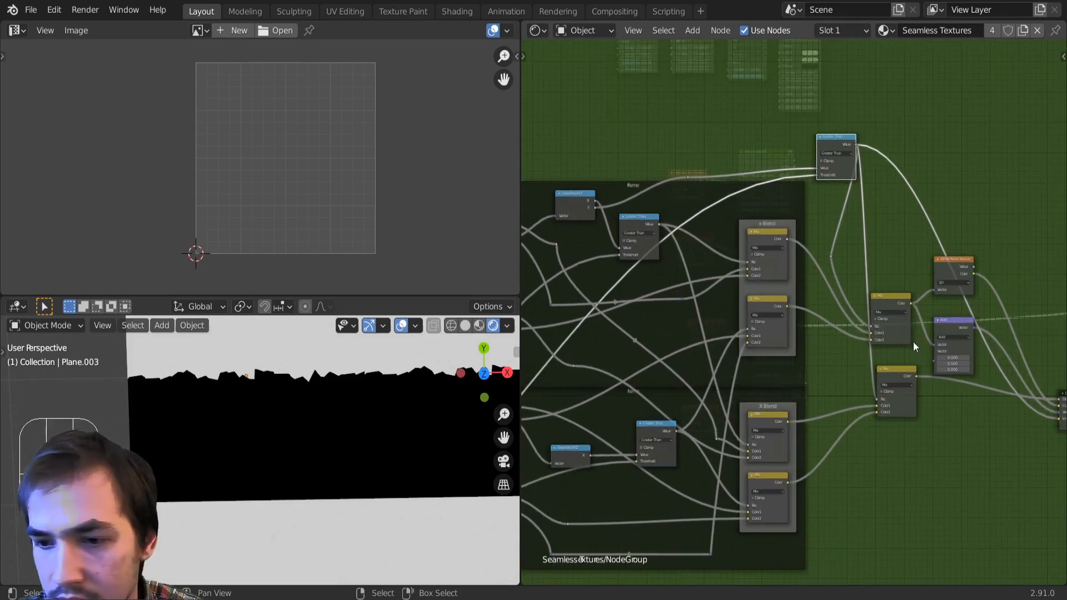
# Step: Preview the Add node's Vector output on the planes and reposition the node beneath the White Noise Texture
pyautogui.moveTo(882, 308); pyautogui.dragTo(887, 298)
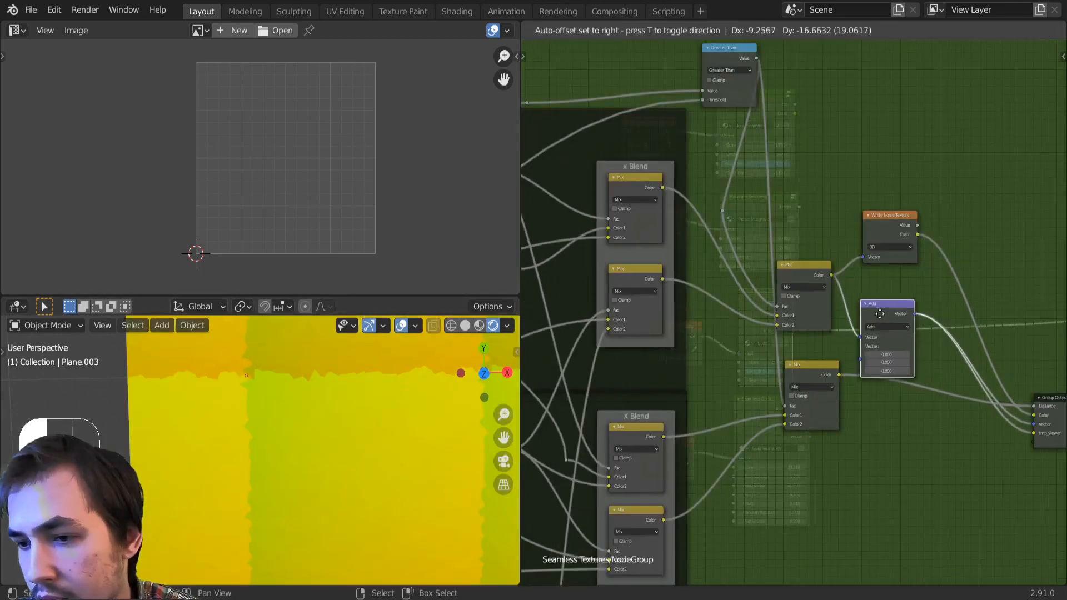
pyautogui.moveTo(893, 337); pyautogui.dragTo(745, 293, button='middle')
pyautogui.scroll(-3, 259, 418)
pyautogui.scroll(2, 259, 417)
pyautogui.scroll(2, 863, 356)
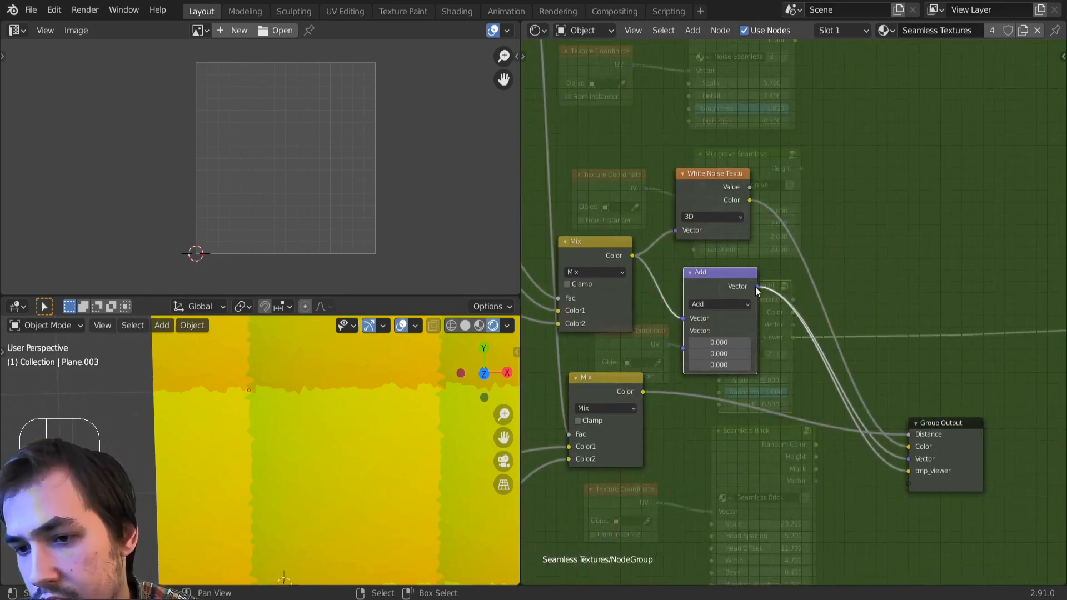
pyautogui.moveTo(760, 280); pyautogui.dragTo(752, 290)
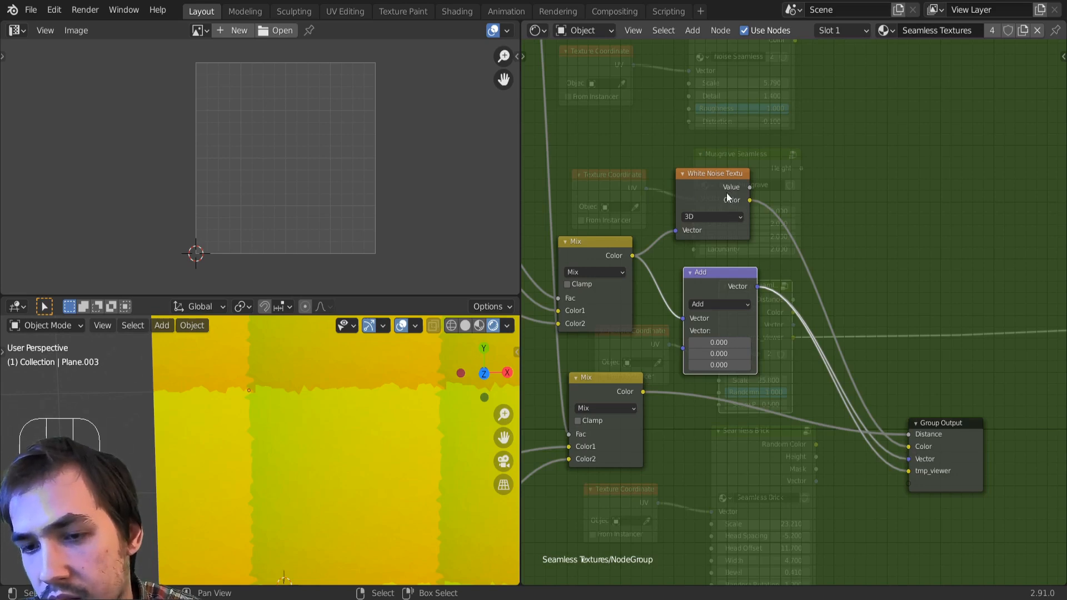
# Step: Compare the upper final Mix node's Color output with the White Noise Texture's Value output on the planes
pyautogui.moveTo(608, 248); pyautogui.dragTo(691, 307, button='middle')
pyautogui.keyDown('ctrl'); pyautogui.keyDown('shift'); pyautogui.click(693, 310); pyautogui.keyUp('shift'); pyautogui.keyUp('ctrl')
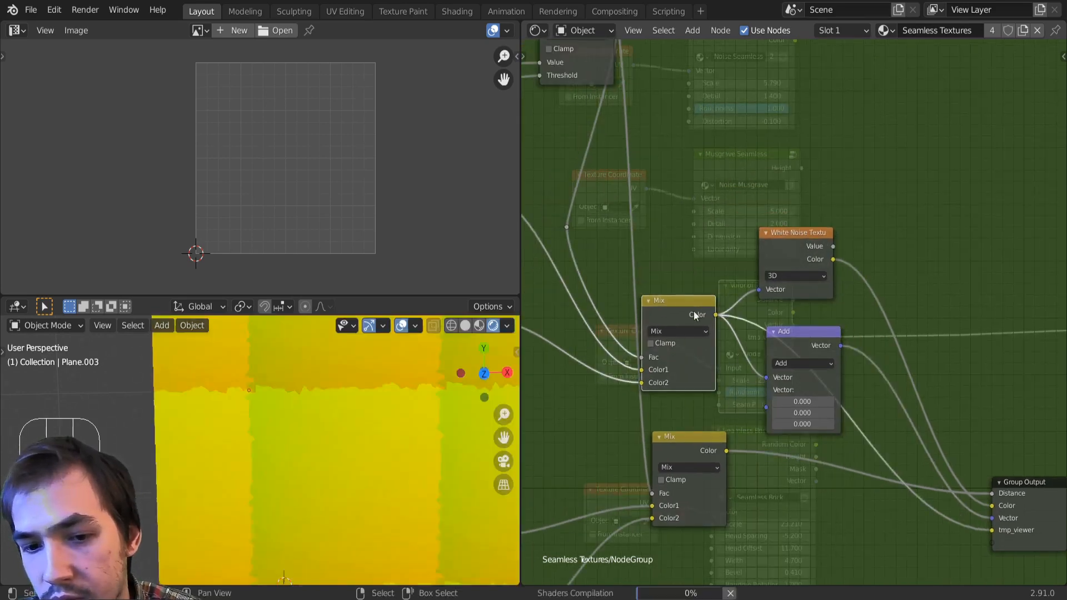
pyautogui.keyDown('ctrl'); pyautogui.keyDown('shift'); pyautogui.click(801, 246); pyautogui.keyUp('shift'); pyautogui.keyUp('ctrl')
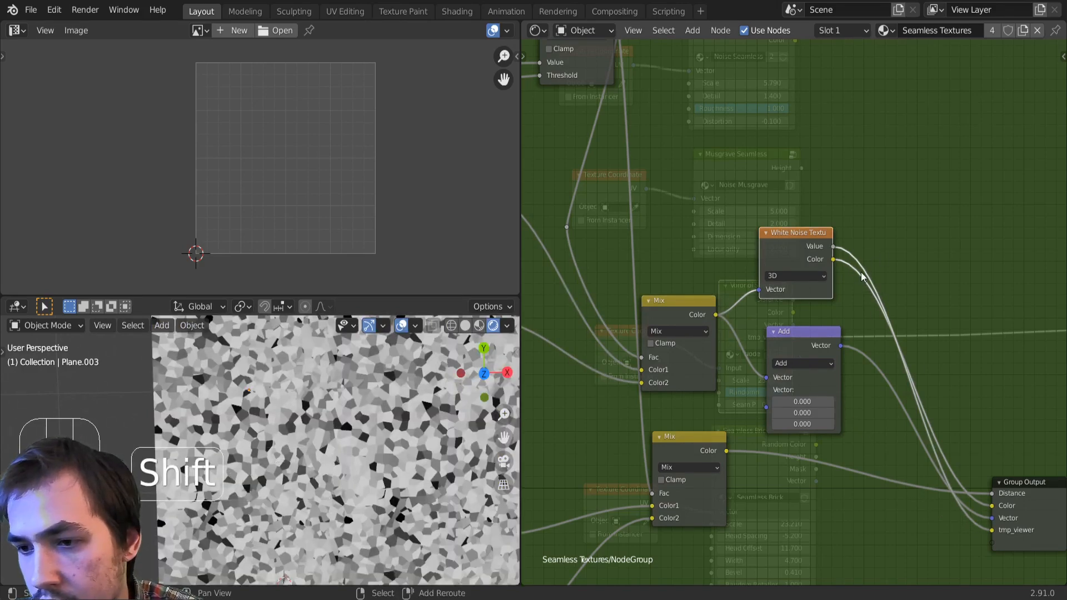
pyautogui.scroll(4, 710, 450)
pyautogui.scroll(-4, 808, 314)
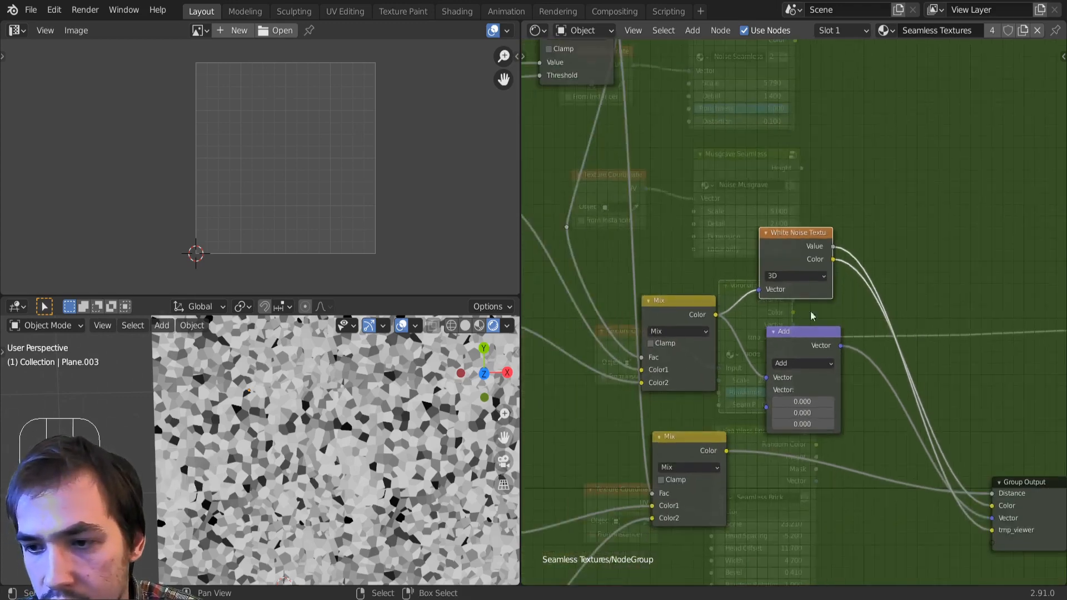
# Step: Preview the White Noise Texture's Color output through a temporary reroute, and undo it
pyautogui.keyDown('shift'); pyautogui.moveTo(849, 263); pyautogui.dragTo(845, 268, button='right'); pyautogui.keyUp('shift')
pyautogui.keyDown('ctrl'); pyautogui.keyDown('shift'); pyautogui.click(847, 267); pyautogui.keyUp('shift'); pyautogui.keyUp('ctrl')
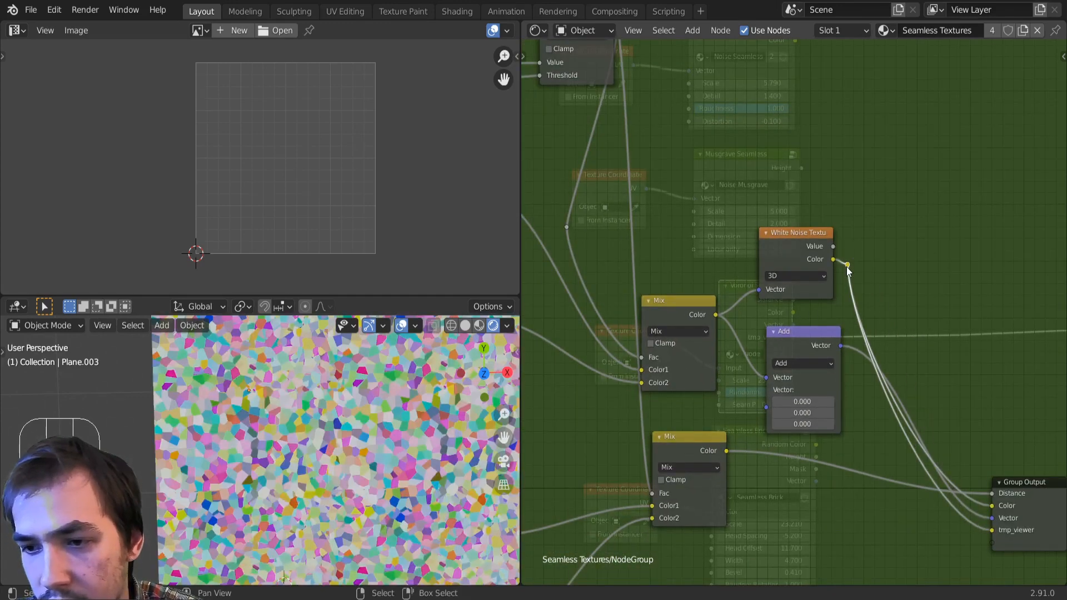
pyautogui.hotkey('ctrl', 'z')
pyautogui.hotkey('ctrl', 'z')
pyautogui.hotkey('ctrl', 'z')
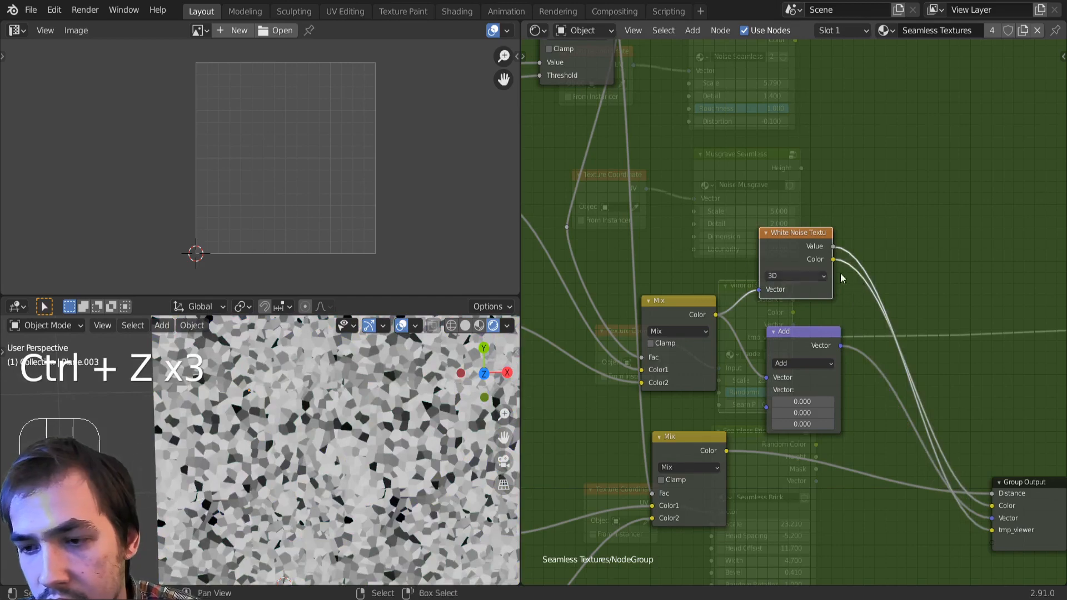
# Step: Exit the Voronoi group and preview the Voronoi Seamless node's Distance output, inspecting the jagged seams on the planes
pyautogui.scroll(-1, 802, 348)
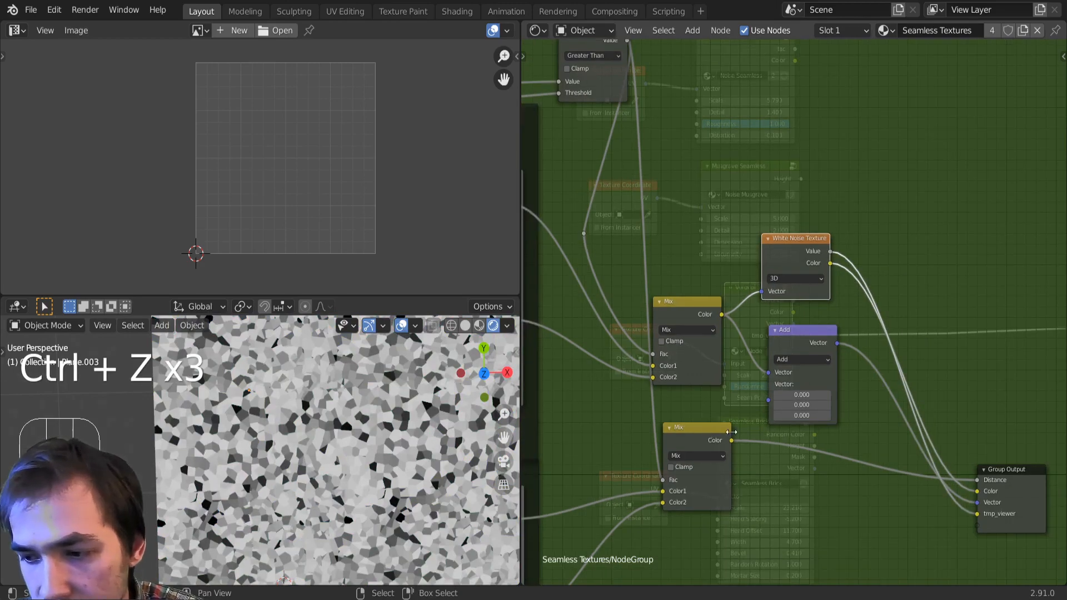
pyautogui.scroll(-4, 731, 431)
pyautogui.press('Tab')
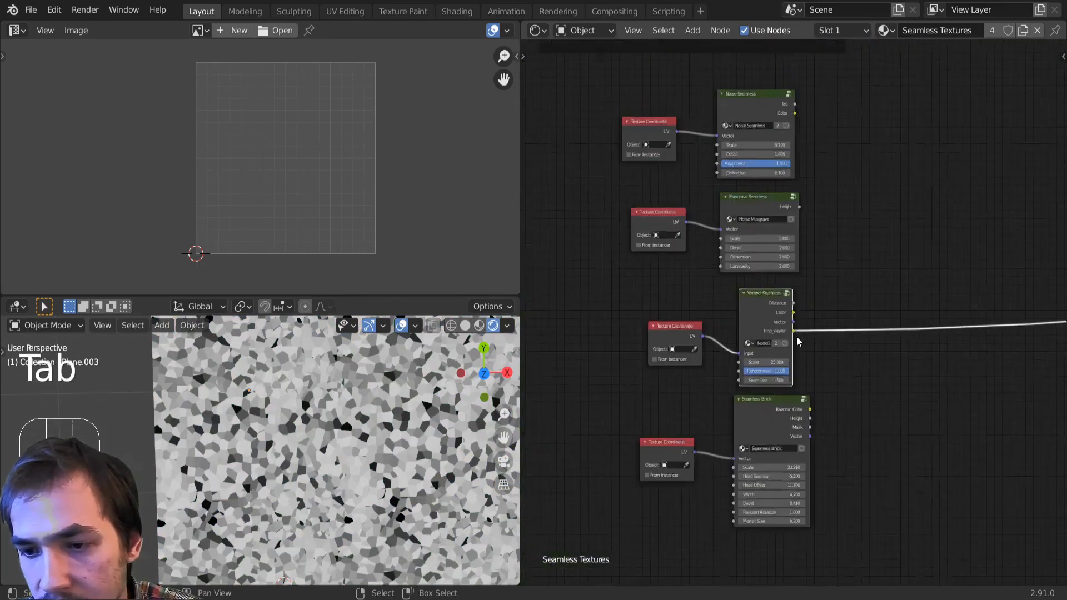
pyautogui.scroll(1, 798, 341)
pyautogui.keyDown('ctrl'); pyautogui.keyDown('shift'); pyautogui.click(778, 336); pyautogui.keyUp('shift'); pyautogui.keyUp('ctrl')
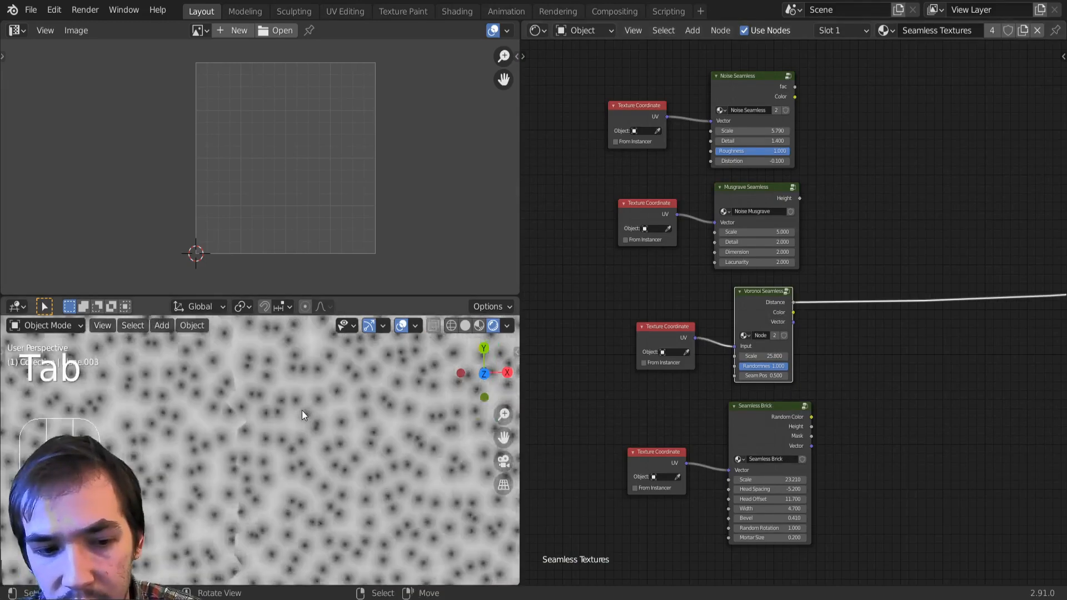
pyautogui.keyDown('shift'); pyautogui.moveTo(302, 410); pyautogui.dragTo(273, 531, button='middle'); pyautogui.keyUp('shift')
pyautogui.scroll(2, 332, 494)
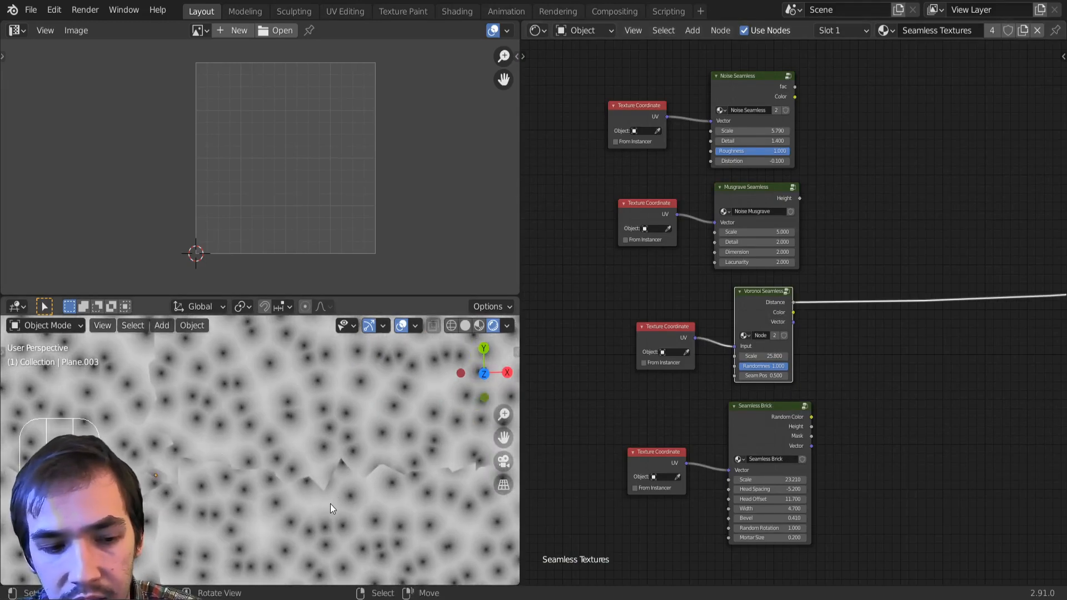
pyautogui.scroll(1, 795, 315)
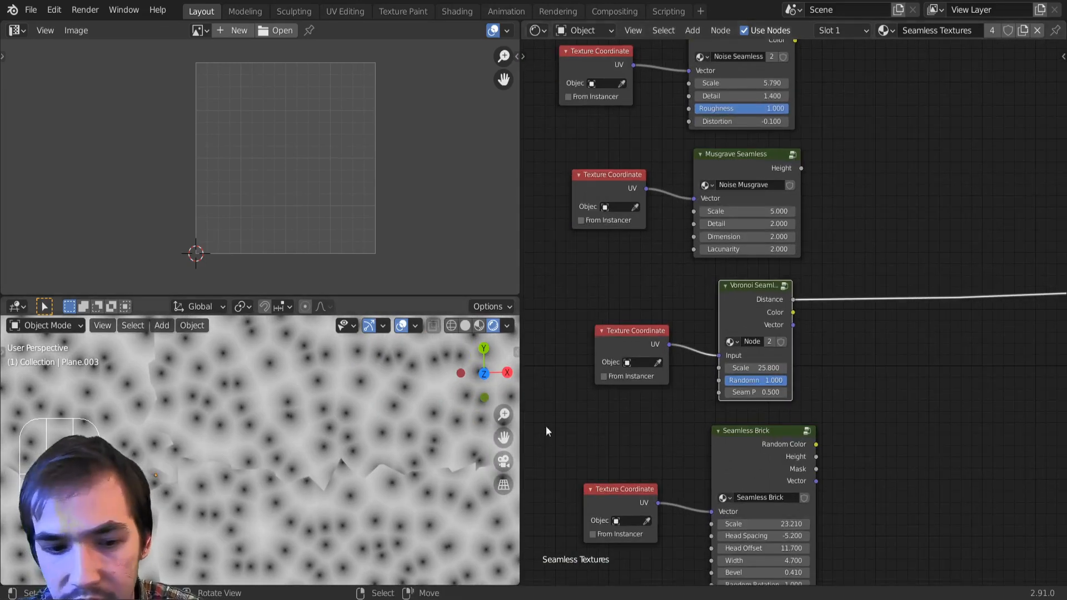
# Step: Switch the preview to the Voronoi Seamless node's Color output
pyautogui.keyDown('ctrl'); pyautogui.keyDown('shift'); pyautogui.click(768, 293); pyautogui.keyUp('shift'); pyautogui.keyUp('ctrl')
pyautogui.keyDown('ctrl'); pyautogui.keyDown('shift'); pyautogui.click(752, 315); pyautogui.keyUp('shift'); pyautogui.keyUp('ctrl')
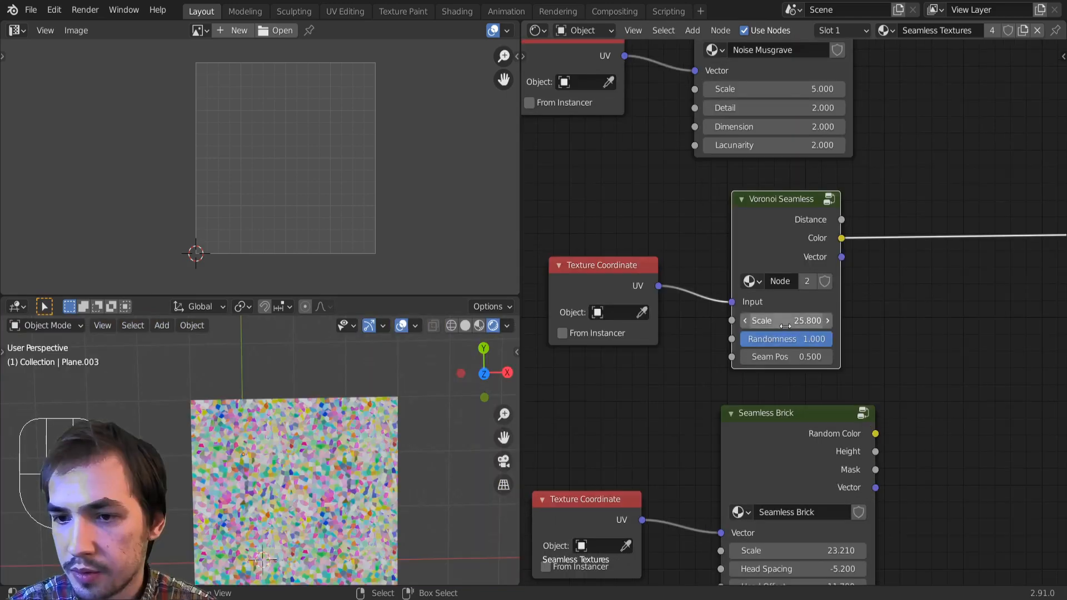
# Step: Set the Voronoi Seamless node's Seam Pos to 0.460 and Randomness to 0.000, and inspect the square cells on the planes
pyautogui.scroll(4, 779, 248)
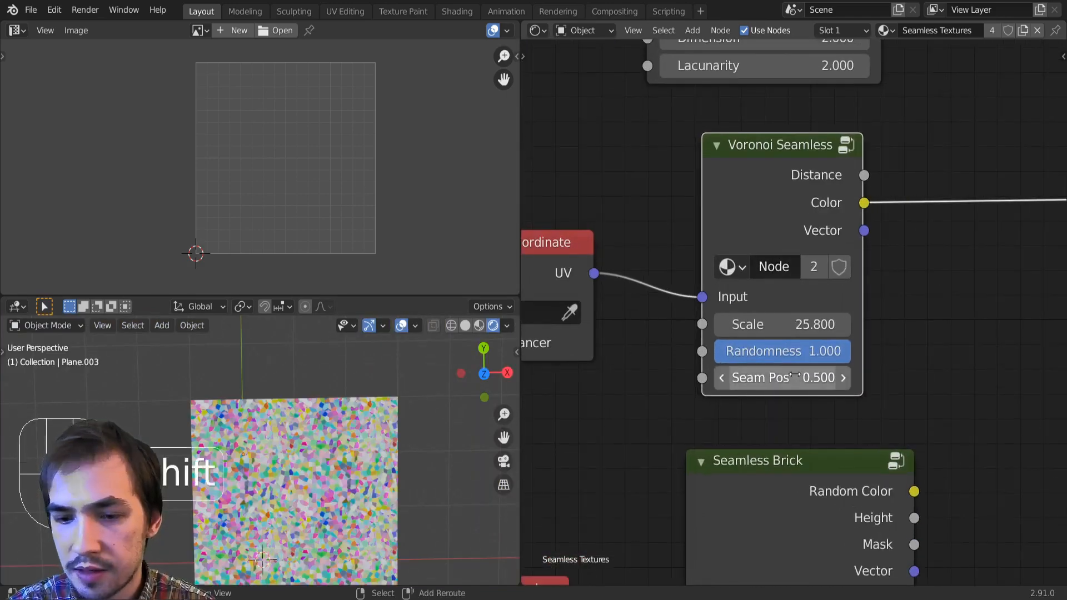
pyautogui.moveTo(787, 379)
pyautogui.keyDown('shift'); pyautogui.mouseDown()
pyautogui.moveTo(760, 379)
pyautogui.moveTo(769, 379)
pyautogui.mouseUp(); pyautogui.keyUp('shift')
pyautogui.keyDown('shift'); pyautogui.moveTo(769, 379); pyautogui.dragTo(668, 351); pyautogui.keyUp('shift')
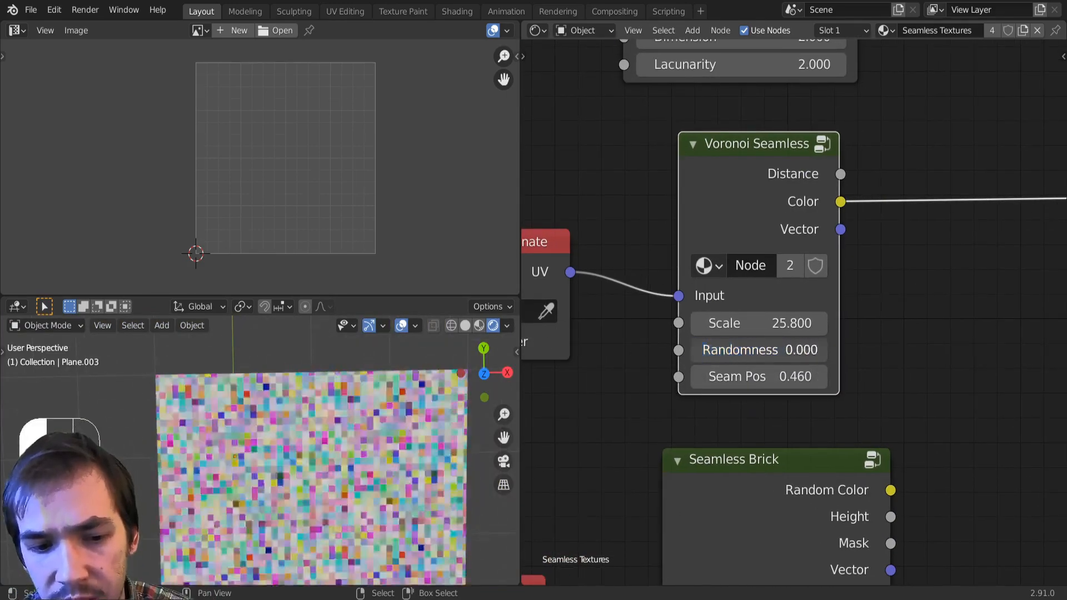
pyautogui.scroll(2, 184, 539)
pyautogui.scroll(2, 248, 454)
pyautogui.scroll(-4, 255, 405)
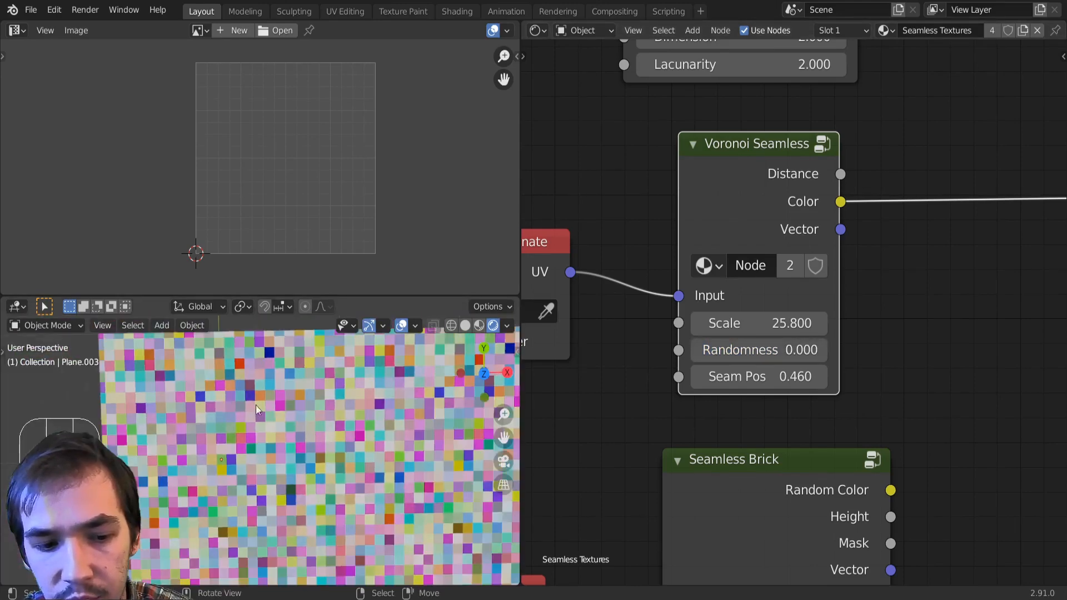
pyautogui.scroll(-2, 384, 441)
pyautogui.scroll(1, 355, 463)
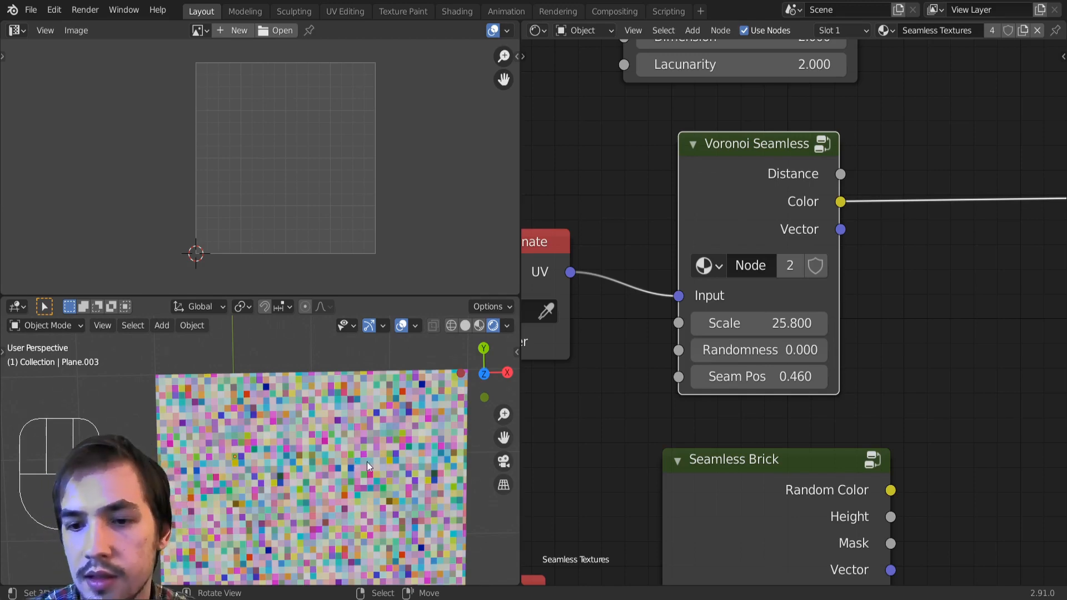
# Step: Preview the Seamless Brick node's Random Color output and lower its Scale to enlarge the bricks
pyautogui.scroll(-3, 858, 486)
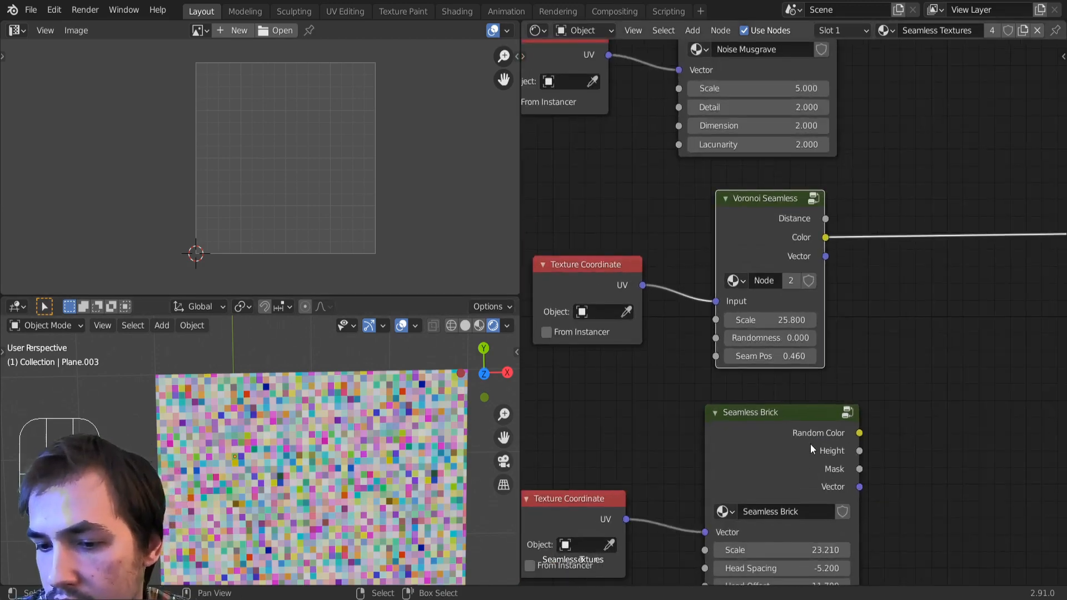
pyautogui.keyDown('ctrl'); pyautogui.keyDown('shift'); pyautogui.click(809, 443); pyautogui.keyUp('shift'); pyautogui.keyUp('ctrl')
pyautogui.moveTo(809, 442); pyautogui.dragTo(787, 332, button='middle')
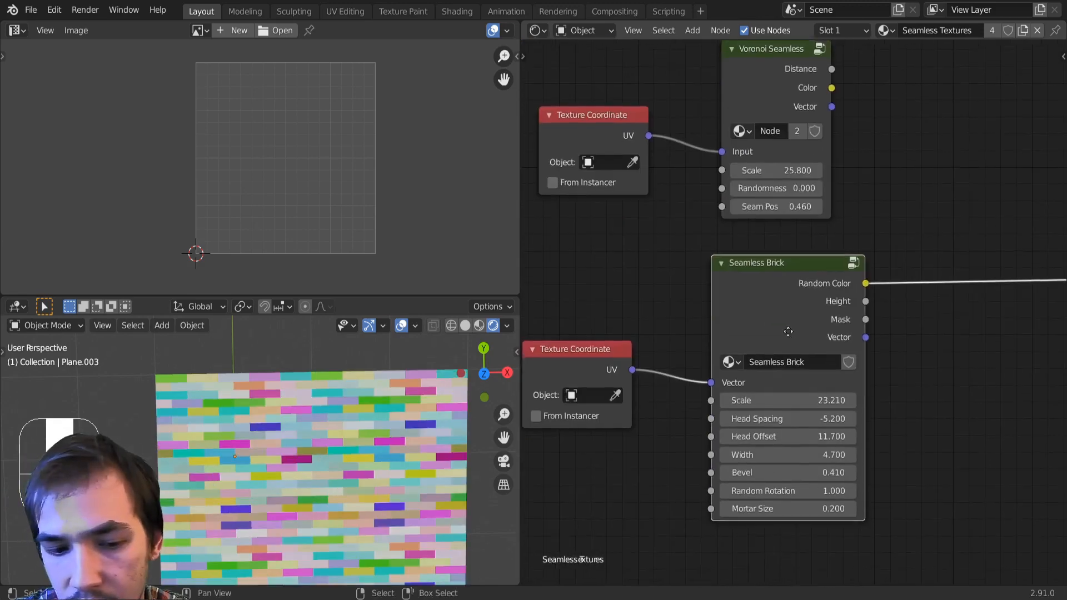
pyautogui.scroll(3, 788, 332)
pyautogui.moveTo(796, 400); pyautogui.dragTo(707, 435)
# Step: Open the Seamless Brick group and look over its node network starting from the group inputs
pyautogui.press('Tab')
pyautogui.scroll(-5, 800, 339)
pyautogui.moveTo(701, 396); pyautogui.dragTo(907, 543, button='middle')
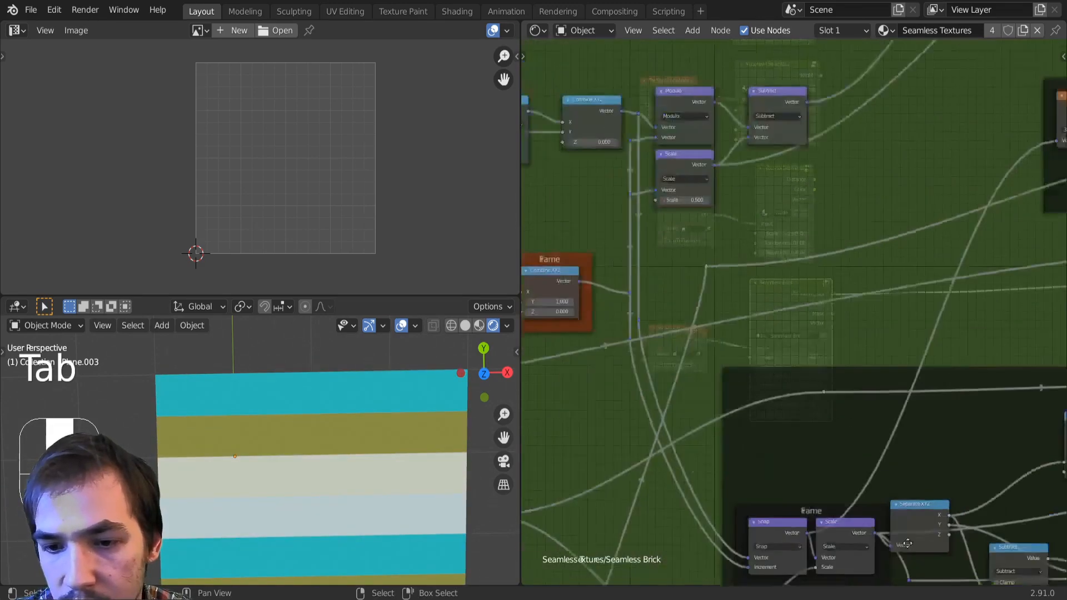
pyautogui.scroll(-8, 907, 543)
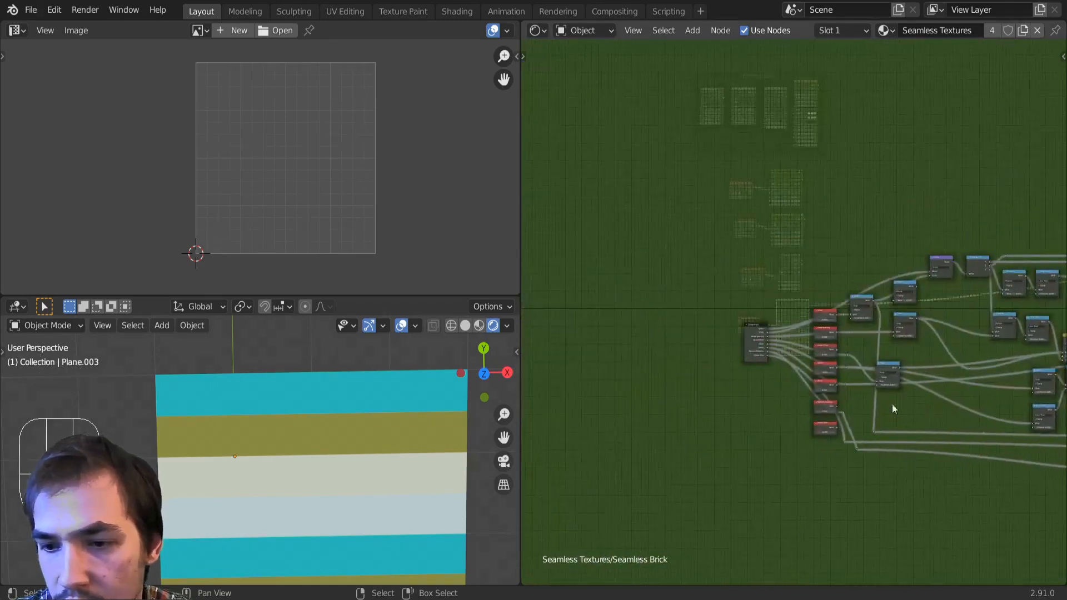
# Step: Examine how the Group Input's Scale feeds the Snap node beside the unconnected Scale value node
pyautogui.scroll(5, 833, 333)
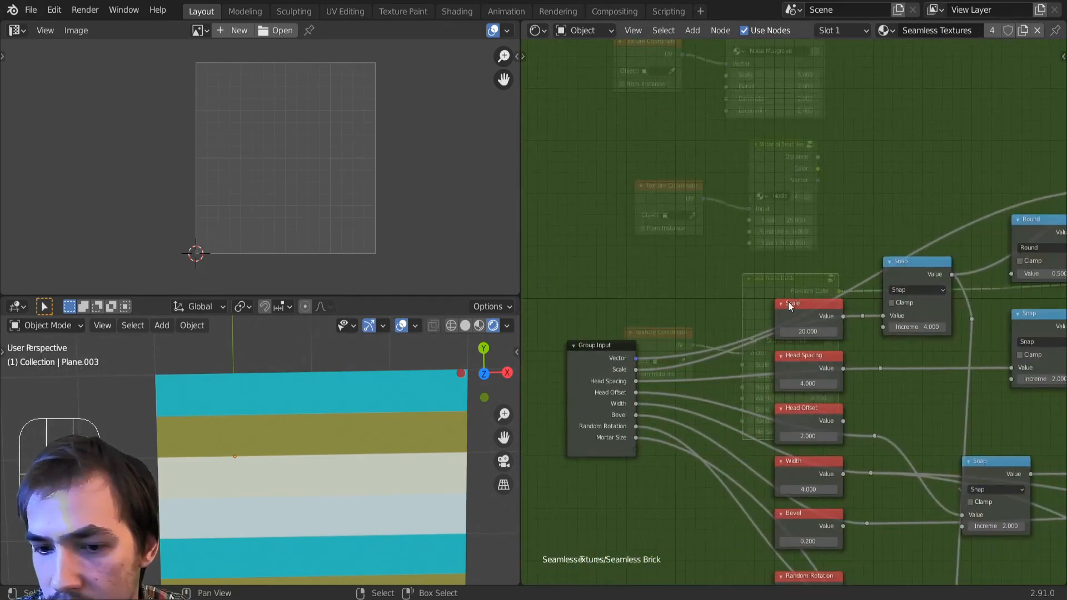
pyautogui.moveTo(926, 270); pyautogui.dragTo(931, 267)
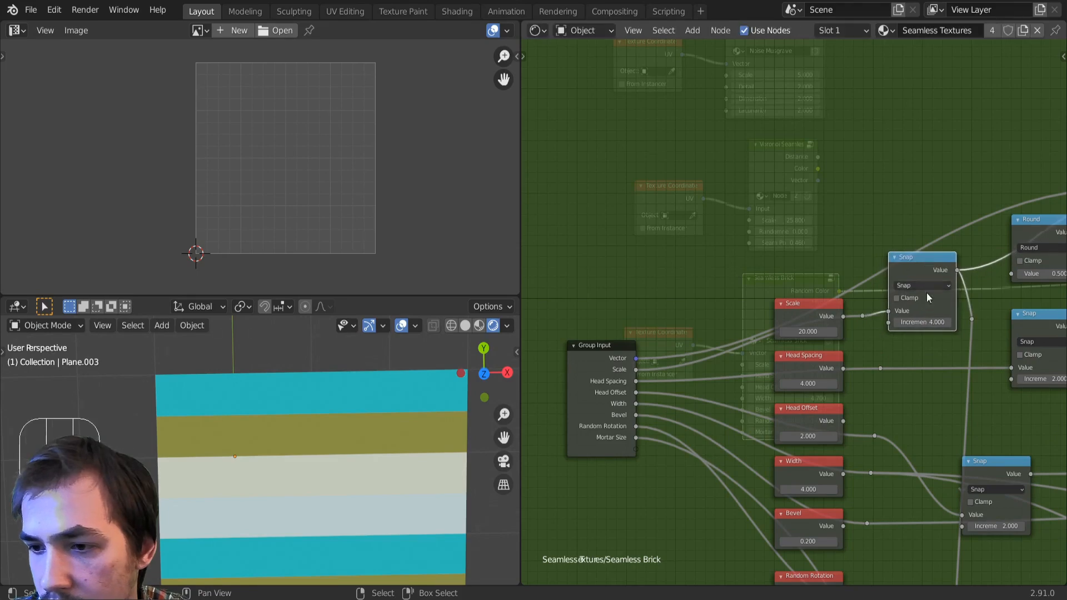
pyautogui.scroll(2, 818, 317)
pyautogui.moveTo(818, 316); pyautogui.dragTo(841, 316, button='middle')
pyautogui.moveTo(826, 324); pyautogui.dragTo(826, 329)
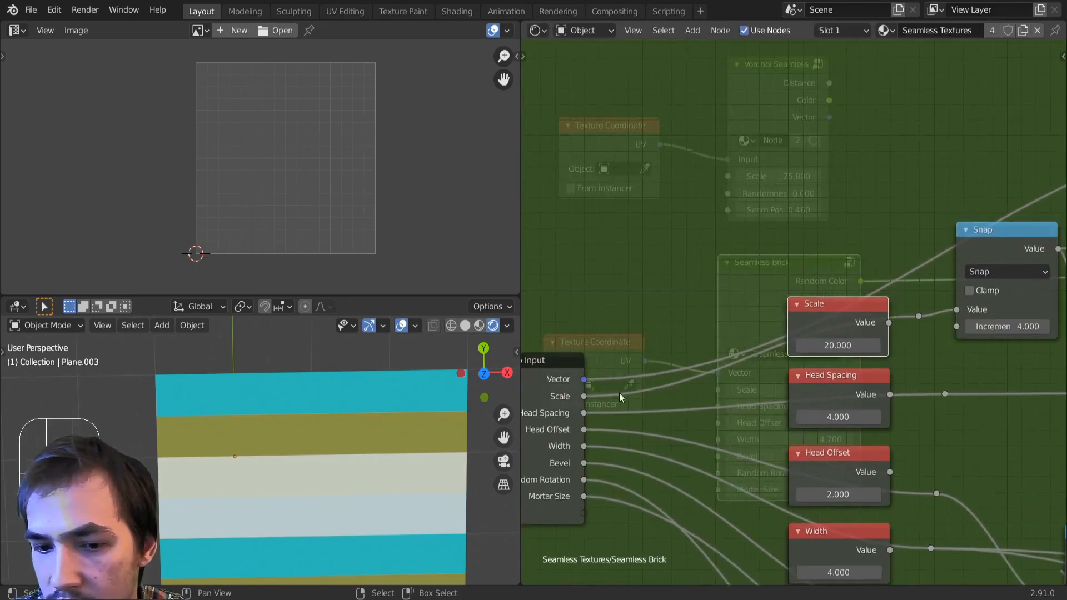
pyautogui.scroll(-1, 822, 307)
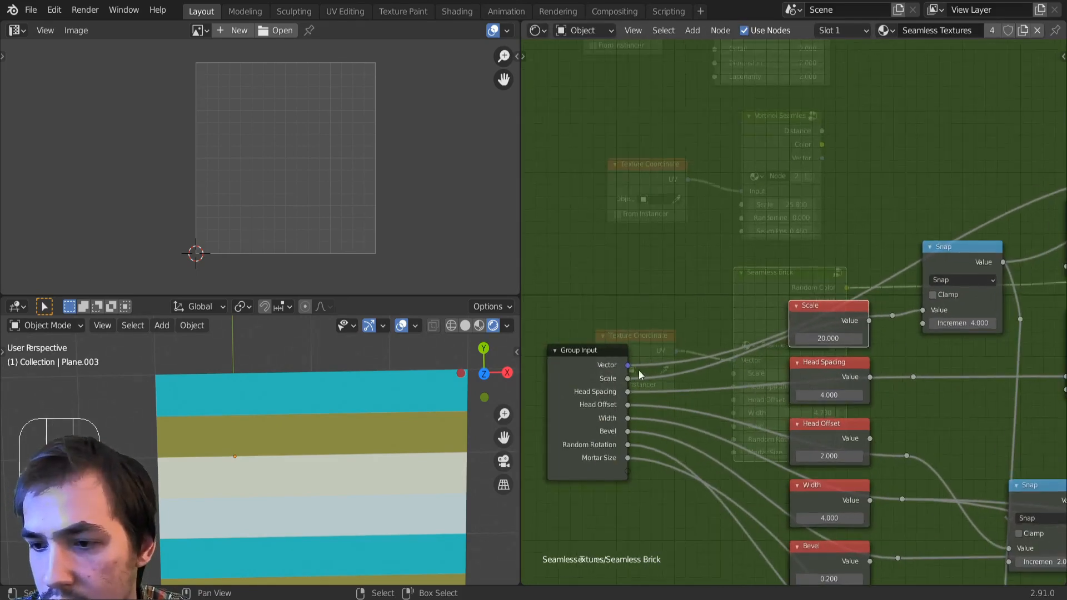
pyautogui.scroll(-2, 799, 330)
pyautogui.click(678, 362)
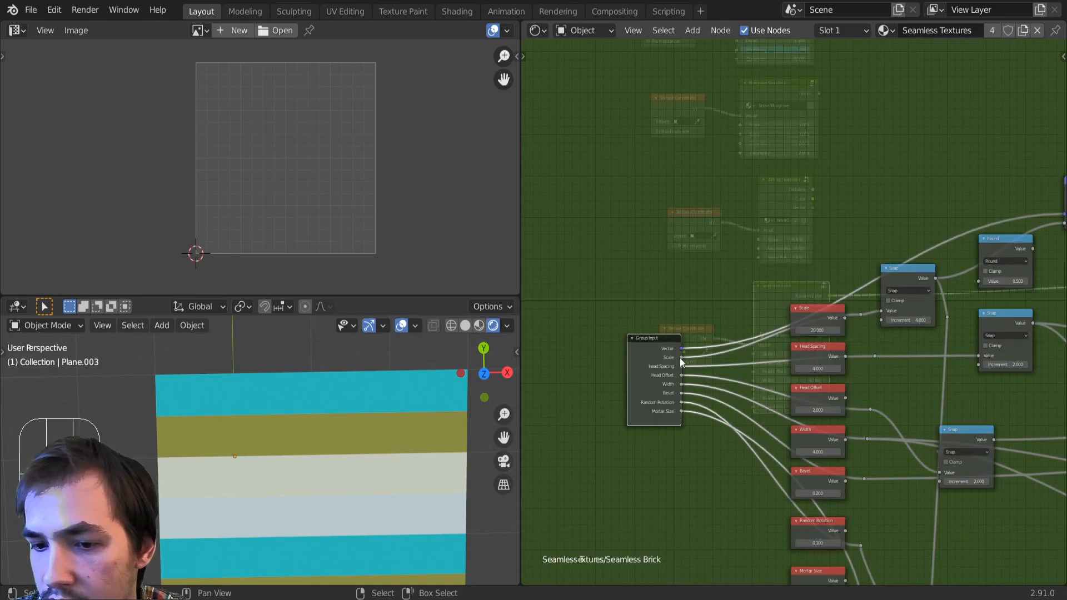
# Step: Move the unconnected Scale value node up, clear of the link between the Group Input and the Snap node
pyautogui.moveTo(818, 325); pyautogui.dragTo(802, 340, button='middle')
pyautogui.moveTo(804, 324); pyautogui.dragTo(873, 368)
pyautogui.moveTo(873, 362); pyautogui.dragTo(789, 259)
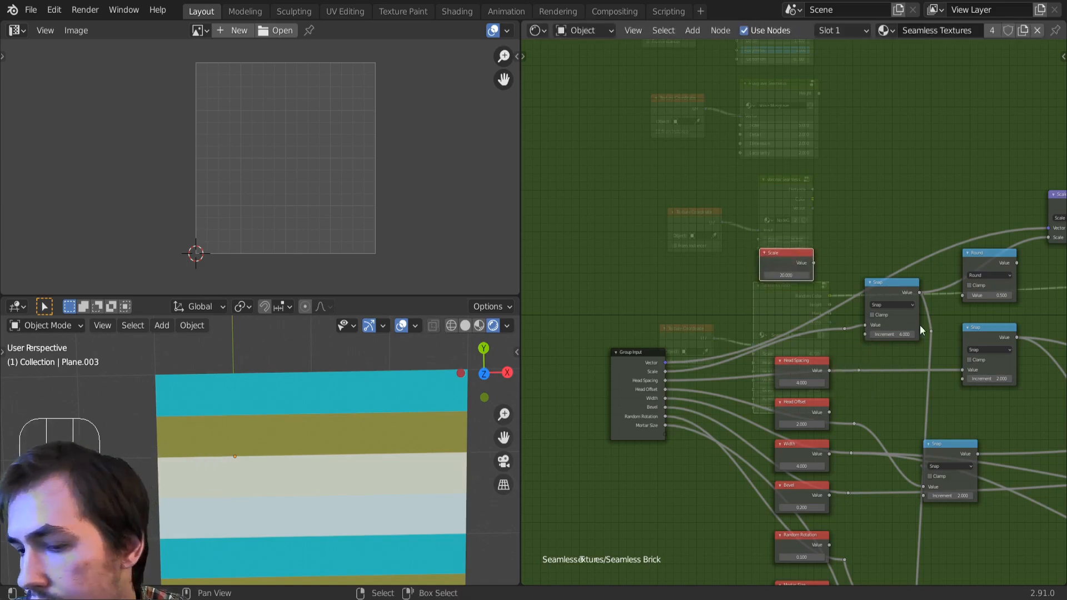
pyautogui.scroll(4, 920, 329)
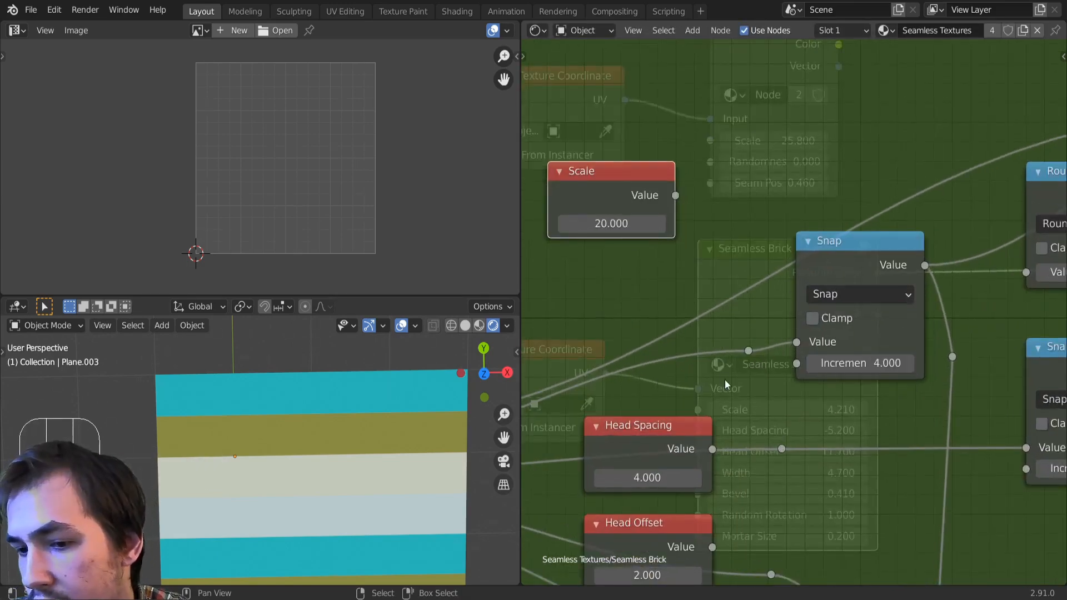
pyautogui.scroll(-4, 729, 371)
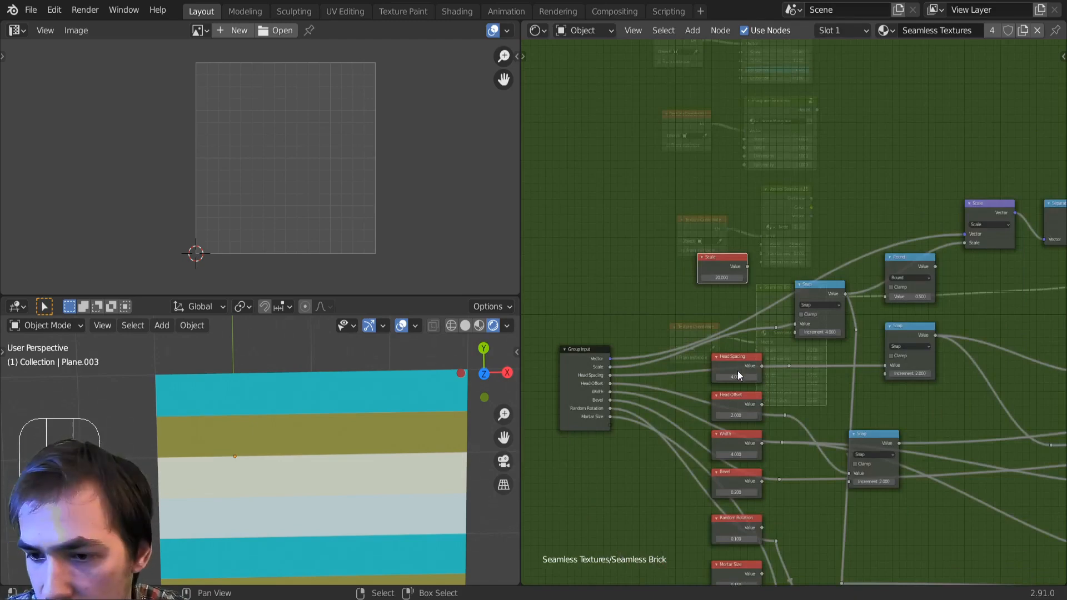
# Step: Exit the group and set the Seamless Brick node's Scale to 147.510 and Head Spacing to -1.600
pyautogui.press('n')
pyautogui.press('n')
pyautogui.press('Tab')
pyautogui.scroll(6, 800, 380)
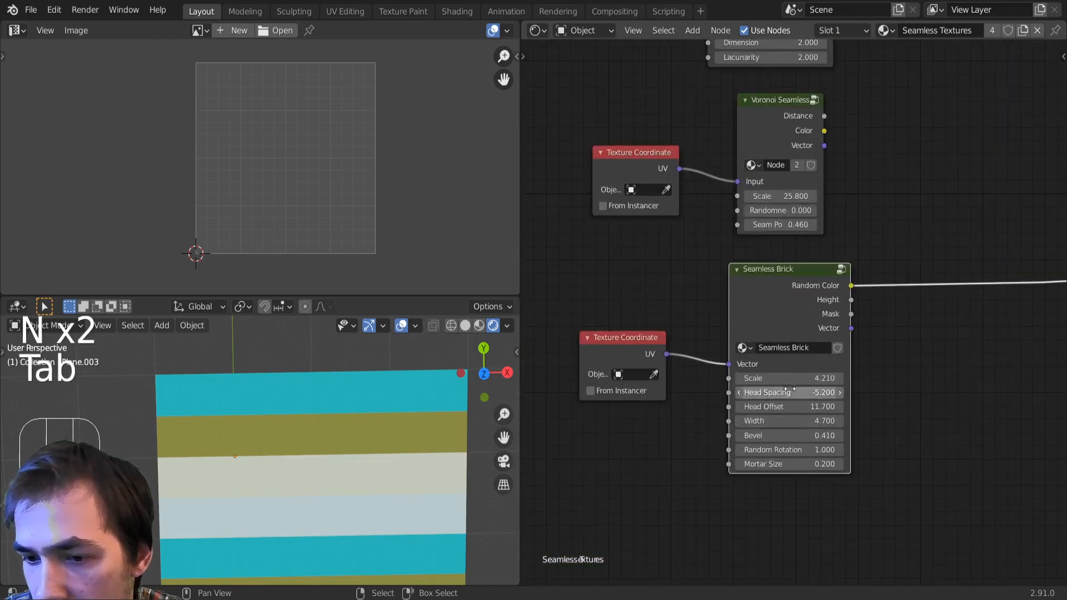
pyautogui.moveTo(756, 451); pyautogui.dragTo(794, 335, button='middle')
pyautogui.moveTo(794, 336); pyautogui.dragTo(968, 304)
pyautogui.hotkey('shift', 'd')
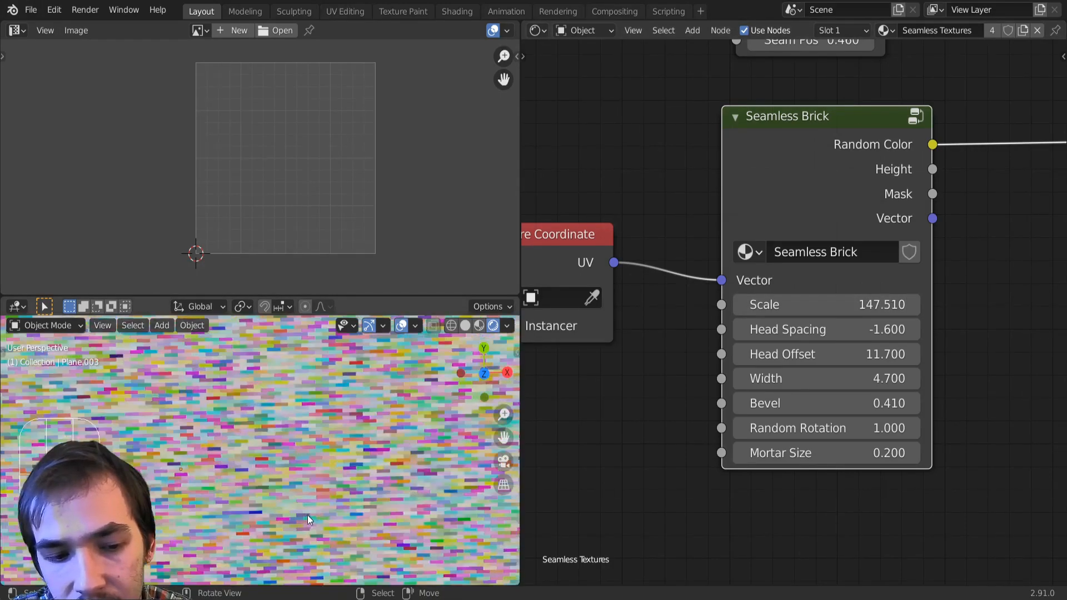
# Step: Inspect the coloured bricks up close along the seam between the adjacent planes, and clear the selection
pyautogui.click(341, 483)
pyautogui.scroll(5, 342, 483)
pyautogui.keyDown('shift'); pyautogui.moveTo(342, 482); pyautogui.dragTo(285, 454, button='middle'); pyautogui.keyUp('shift')
pyautogui.scroll(3, 329, 456)
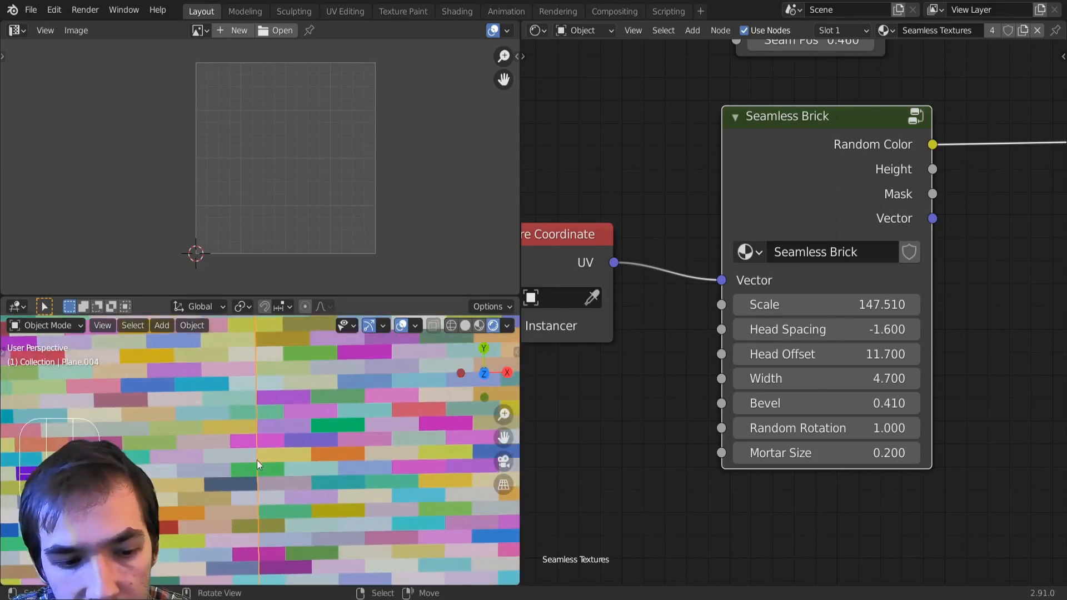
pyautogui.hotkey('alt', 'a')
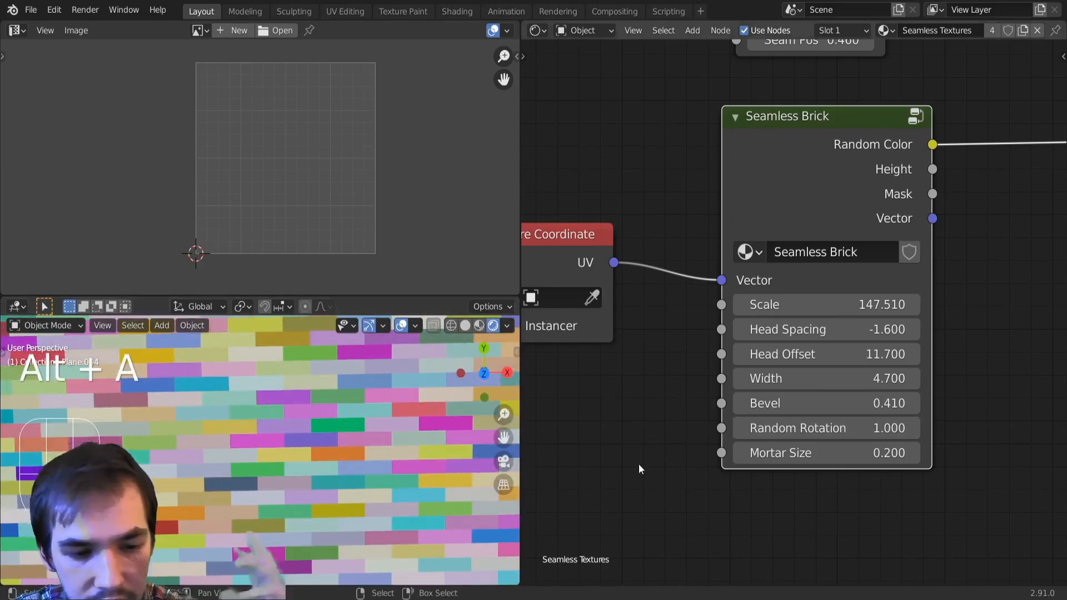
pyautogui.scroll(-1, 641, 456)
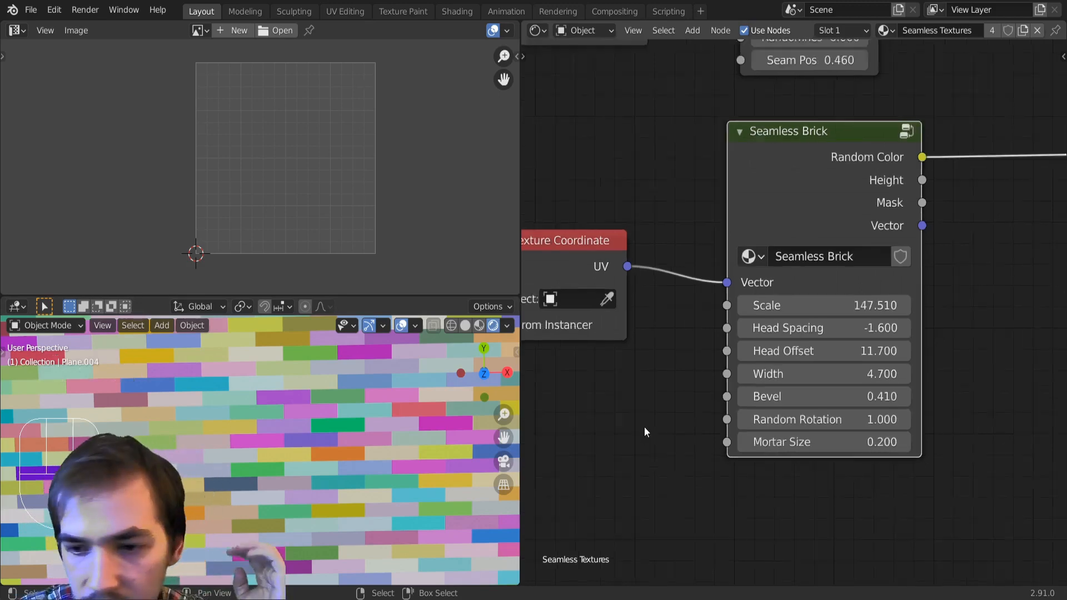
pyautogui.scroll(-4, 644, 426)
pyautogui.scroll(3, 698, 412)
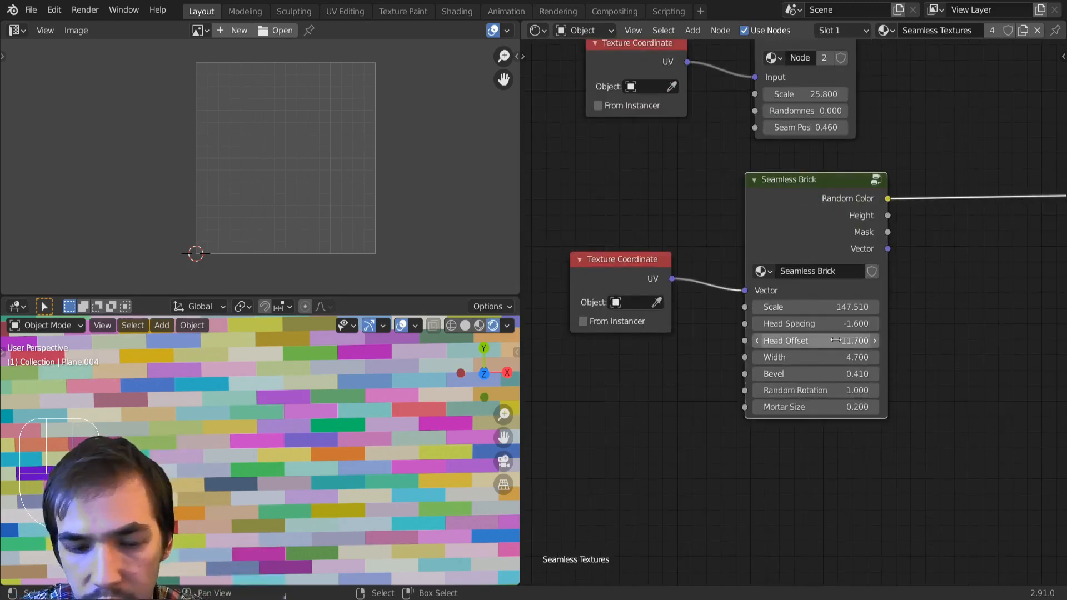
pyautogui.scroll(-2, 708, 382)
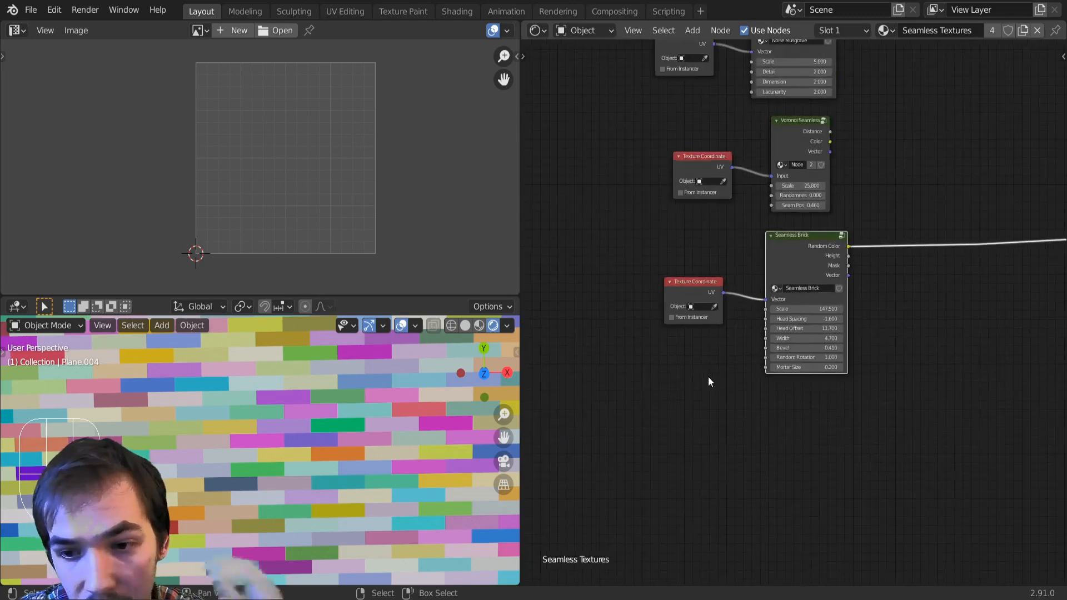
# Step: Add a Brick Texture node below the Seamless Brick node and preview its Color output on the planes
pyautogui.hotkey('shift', 'a')
pyautogui.click(767, 379)
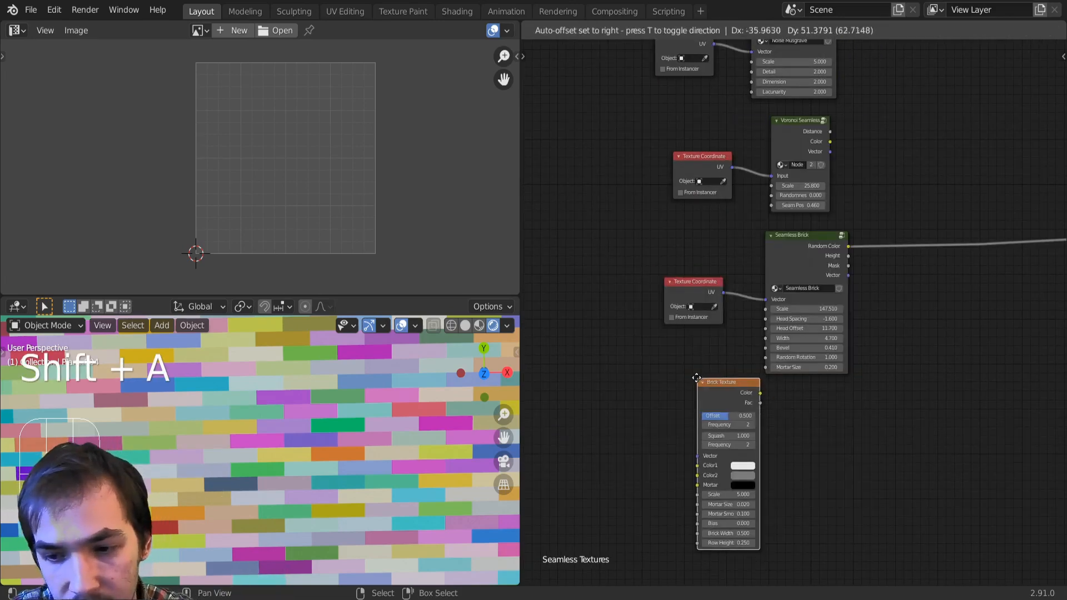
pyautogui.click(696, 377)
pyautogui.keyDown('ctrl'); pyautogui.keyDown('shift'); pyautogui.click(718, 402); pyautogui.keyUp('shift'); pyautogui.keyUp('ctrl')
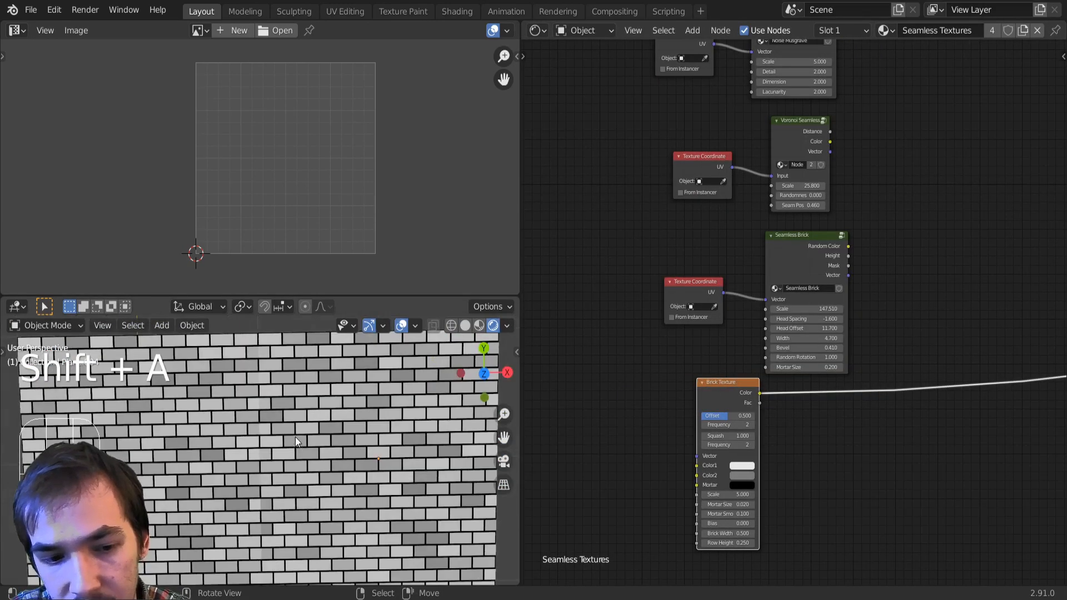
pyautogui.scroll(-5, 295, 436)
pyautogui.scroll(4, 222, 457)
# Step: Put the selected plane into Edit Mode and try enlarging its UVs
pyautogui.press('Tab')
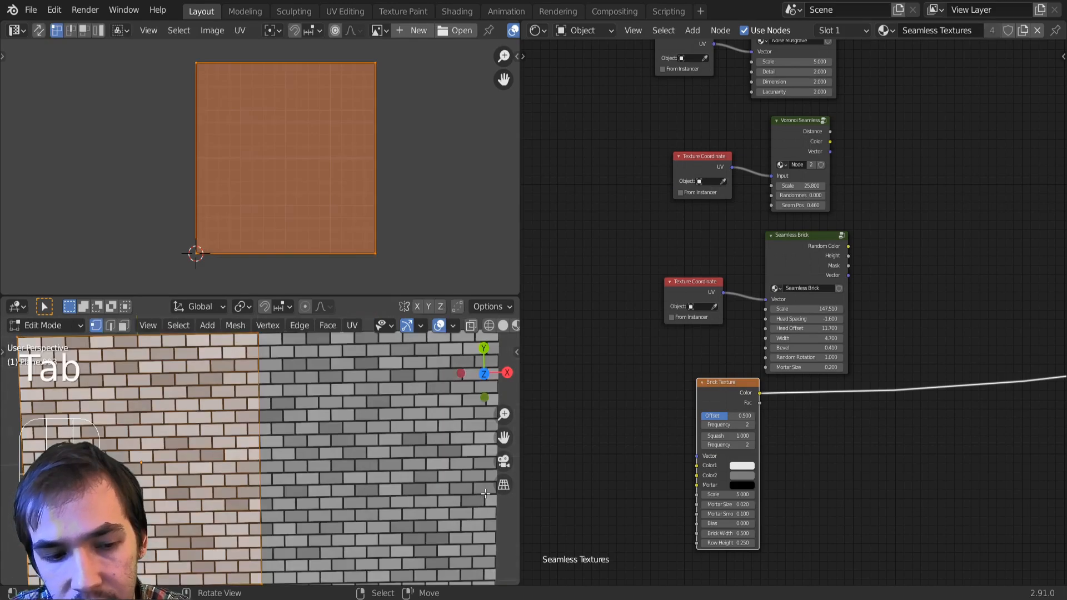
pyautogui.press('s')
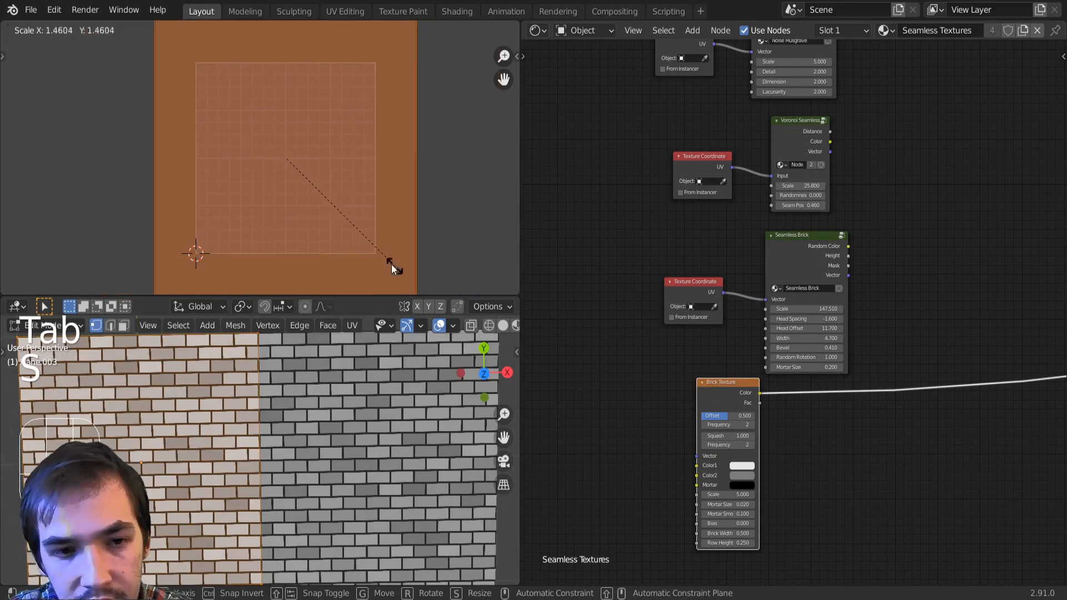
pyautogui.rightClick(392, 266)
# Step: Add a Texture Coordinate node and connect its UV output to the Brick Texture's Vector input
pyautogui.click(625, 483)
pyautogui.hotkey('shift', 'a')
pyautogui.click(691, 362)
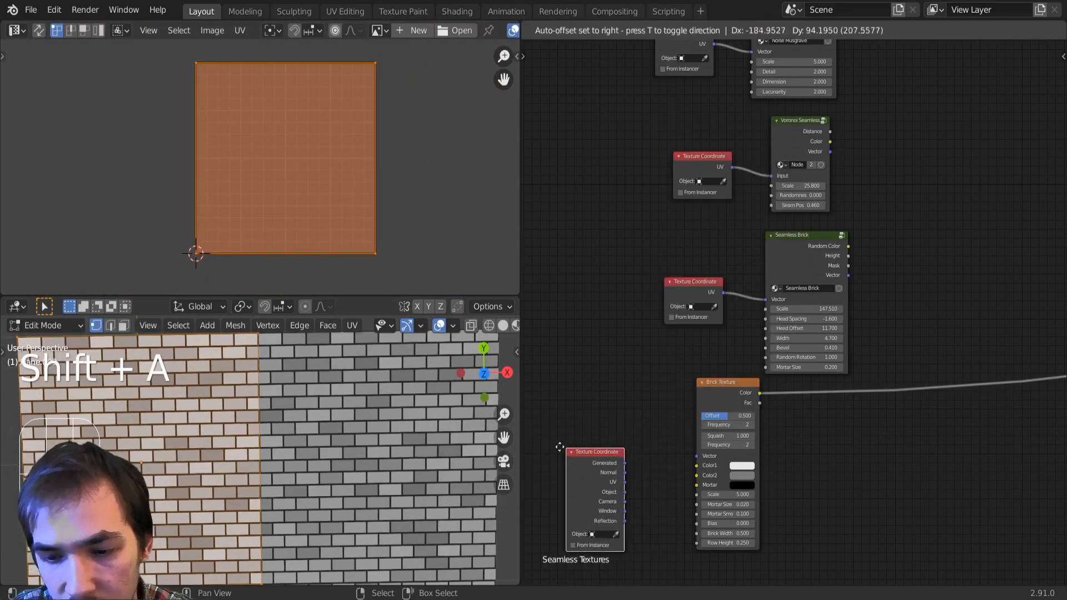
pyautogui.click(624, 469)
pyautogui.moveTo(622, 478); pyautogui.dragTo(698, 455)
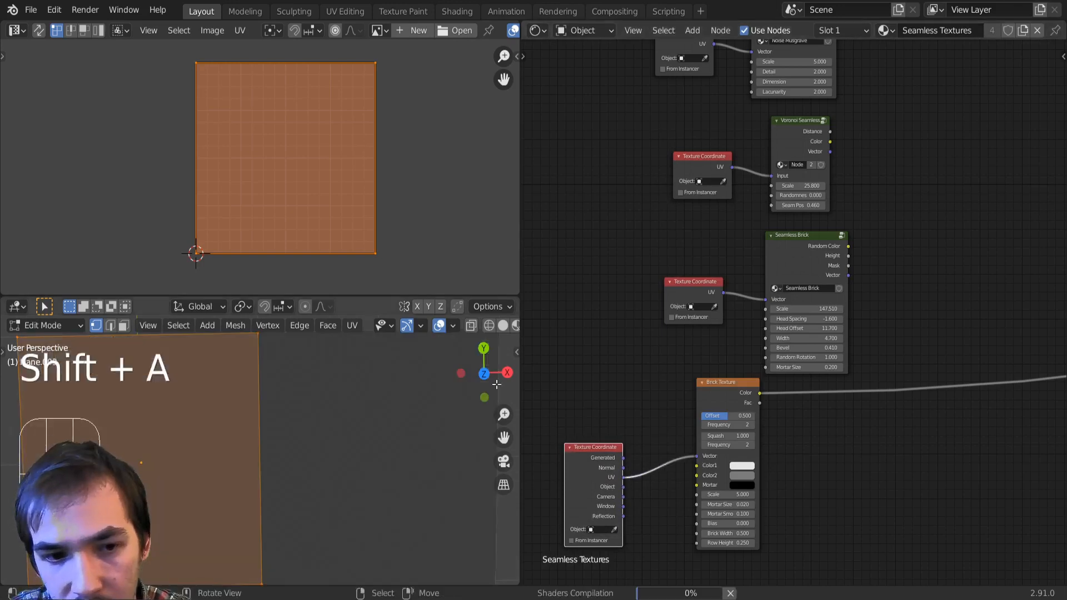
# Step: Enlarge the selected plane's UVs to compare its brick pattern with the neighbouring planes
pyautogui.scroll(-4, 296, 420)
pyautogui.press('s')
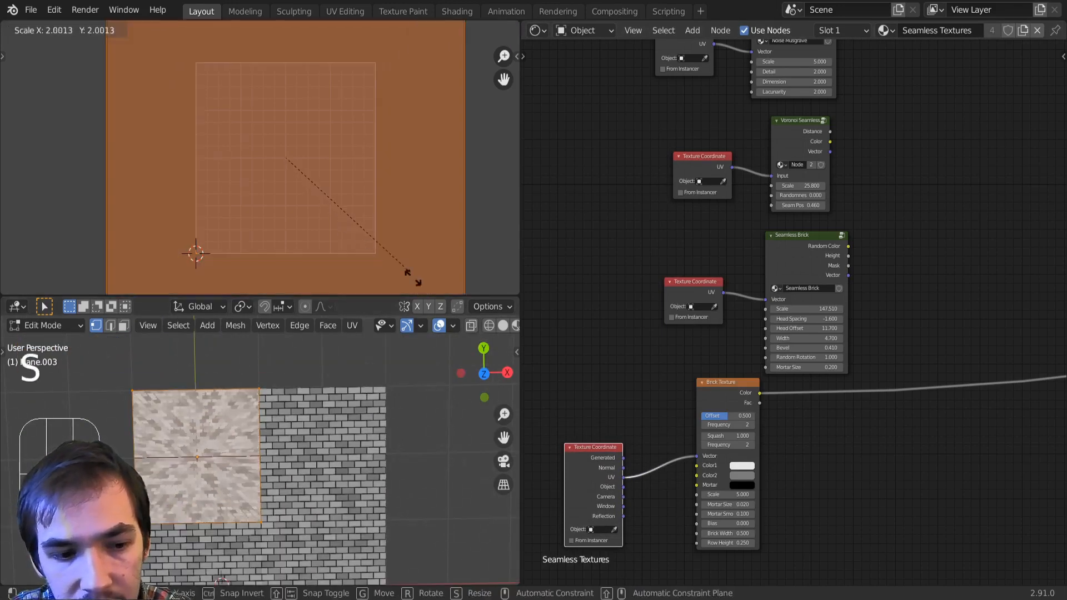
pyautogui.click(324, 445)
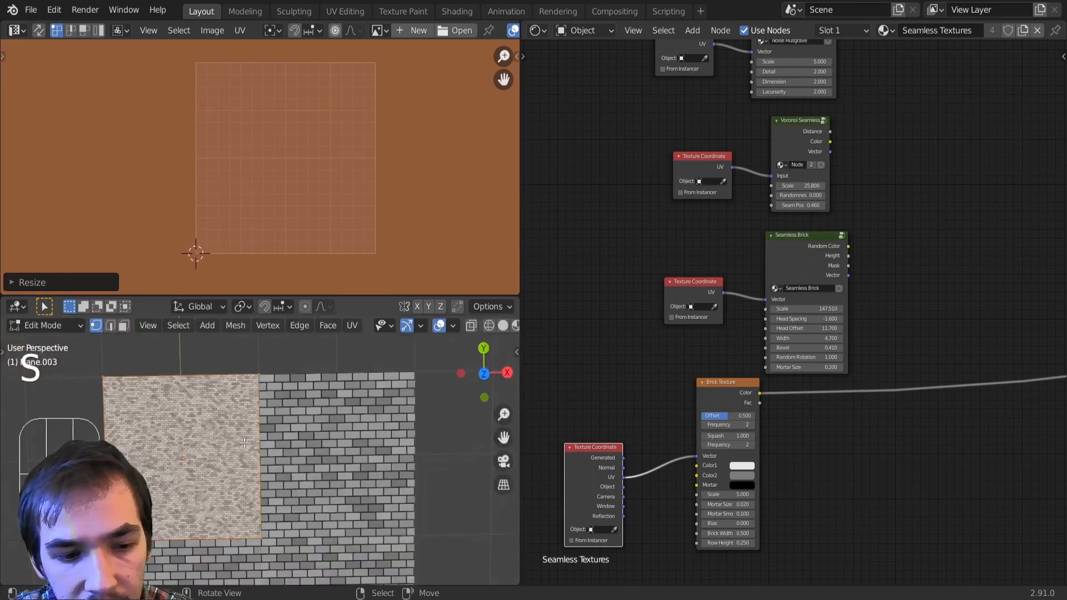
# Step: Undo the UV scaling, leave Edit Mode, and delete the Brick Texture with its Texture Coordinate node
pyautogui.hotkey('ctrl', 'z')
pyautogui.press('Tab')
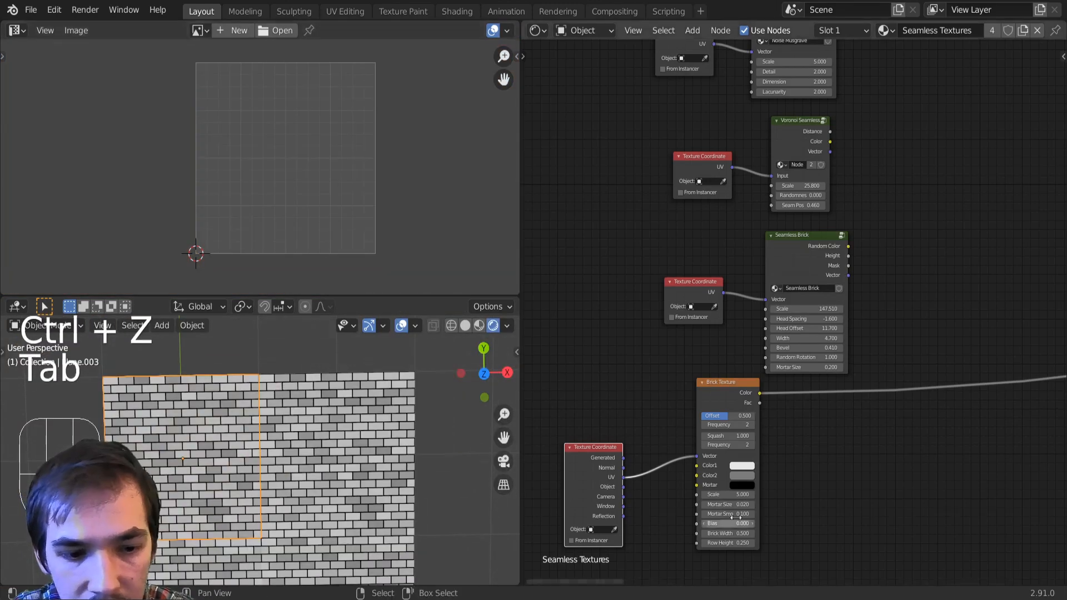
pyautogui.keyDown('shift'); pyautogui.click(576, 469); pyautogui.keyUp('shift')
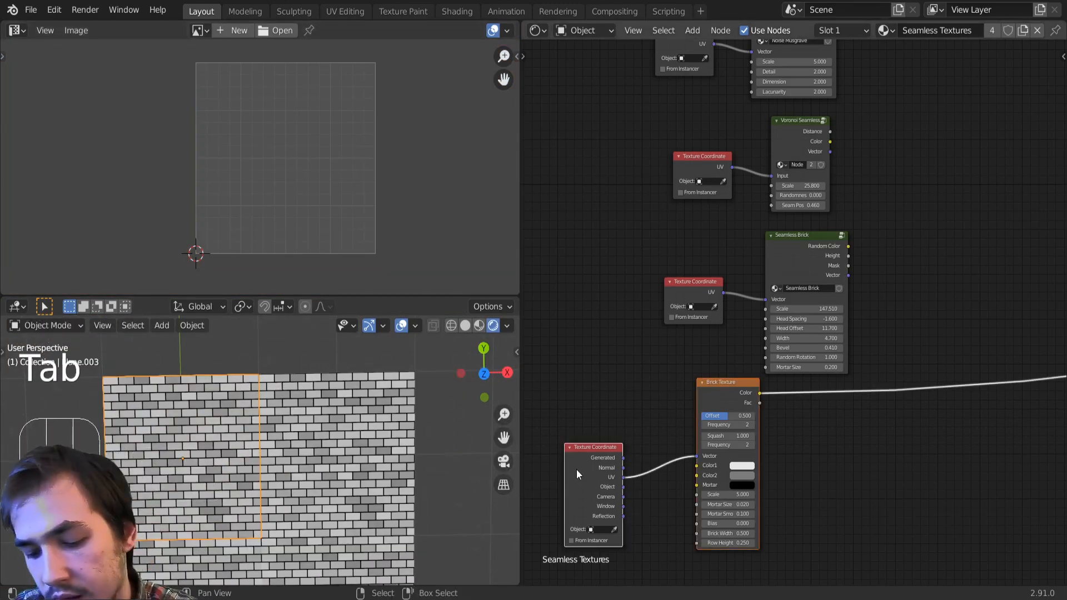
pyautogui.press('Delete')
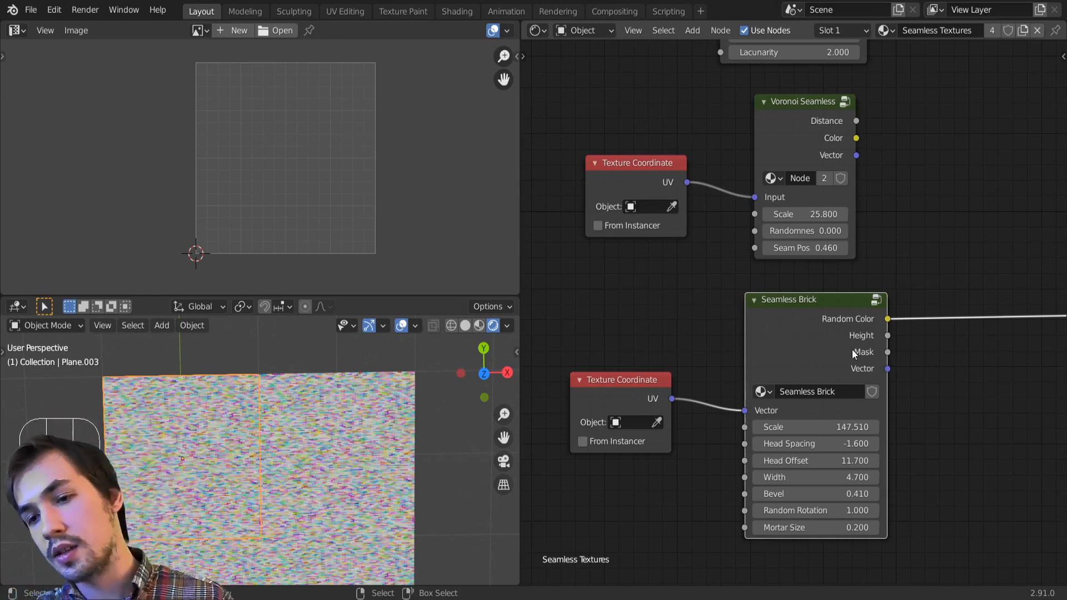
# Step: Open the Seamless Brick group and look over its node network from the Group Input to the framed sections
pyautogui.press('Tab')
pyautogui.scroll(-5, 852, 349)
pyautogui.moveTo(860, 372); pyautogui.dragTo(927, 364, button='middle')
pyautogui.moveTo(941, 296); pyautogui.dragTo(846, 323, button='middle')
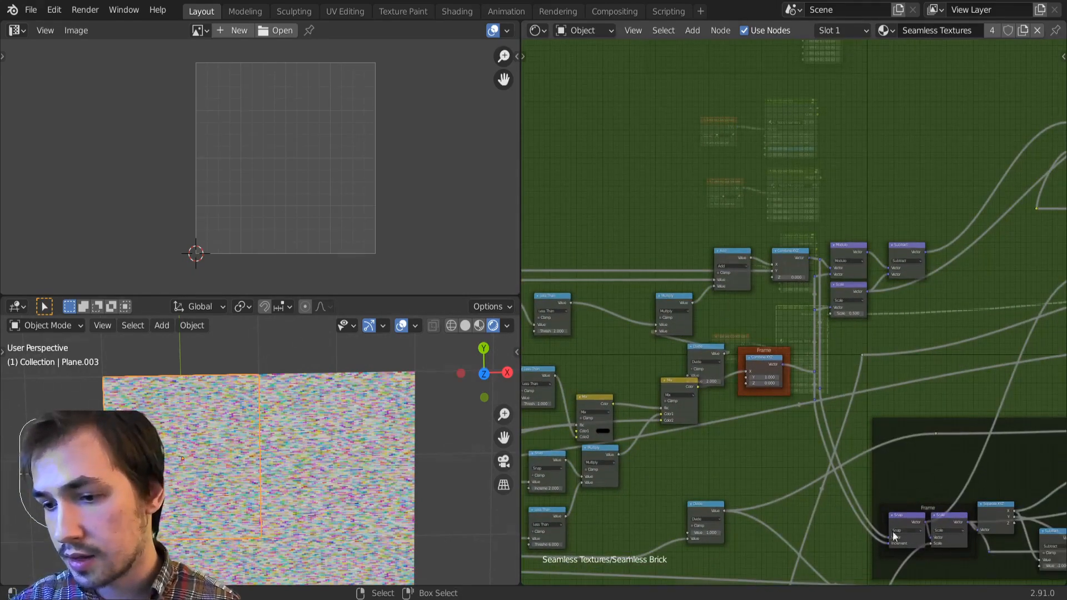
pyautogui.moveTo(732, 297); pyautogui.dragTo(813, 291, button='middle')
pyautogui.scroll(7, 790, 310)
pyautogui.moveTo(716, 310); pyautogui.dragTo(887, 261, button='middle')
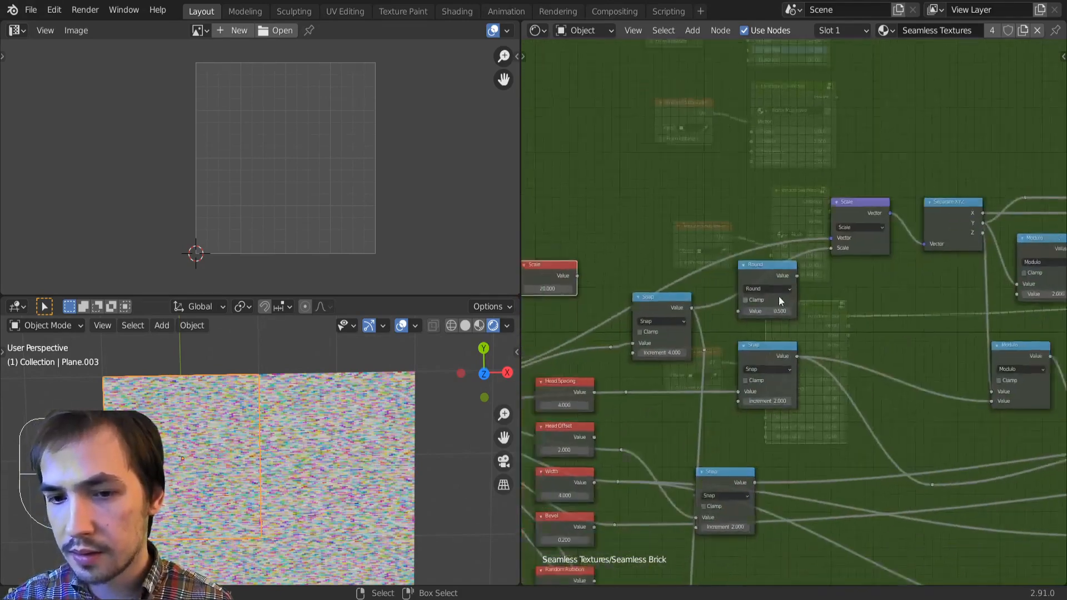
pyautogui.scroll(-6, 981, 295)
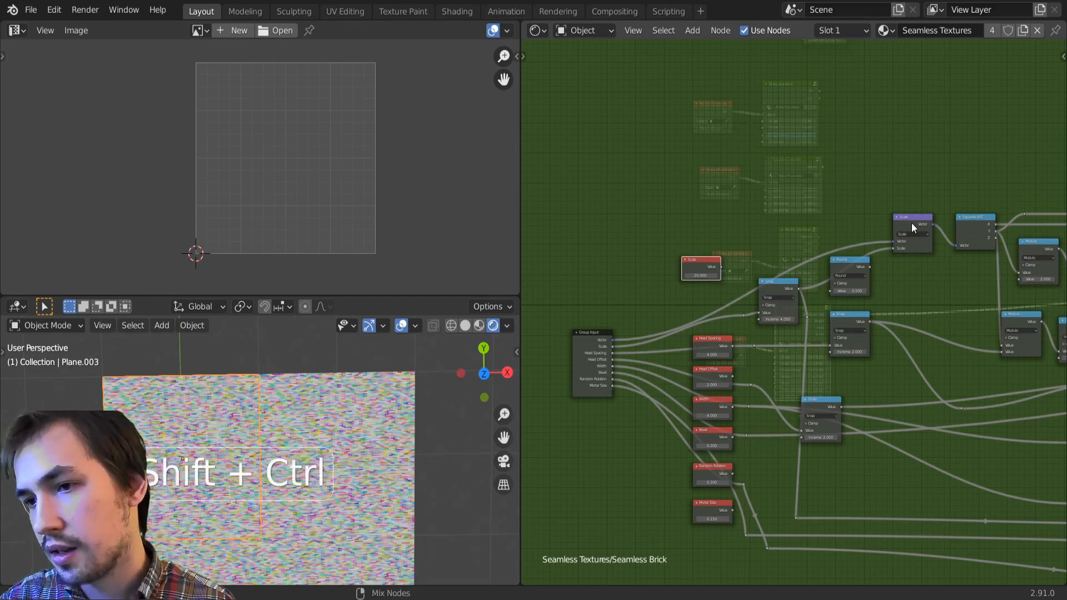
# Step: Preview the vector Scale node's output and the Group Input's Vector output on the planes
pyautogui.keyDown('ctrl'); pyautogui.keyDown('shift'); pyautogui.click(911, 222); pyautogui.keyUp('shift'); pyautogui.keyUp('ctrl')
pyautogui.keyDown('ctrl'); pyautogui.keyDown('shift'); pyautogui.click(596, 349); pyautogui.keyUp('shift'); pyautogui.keyUp('ctrl')
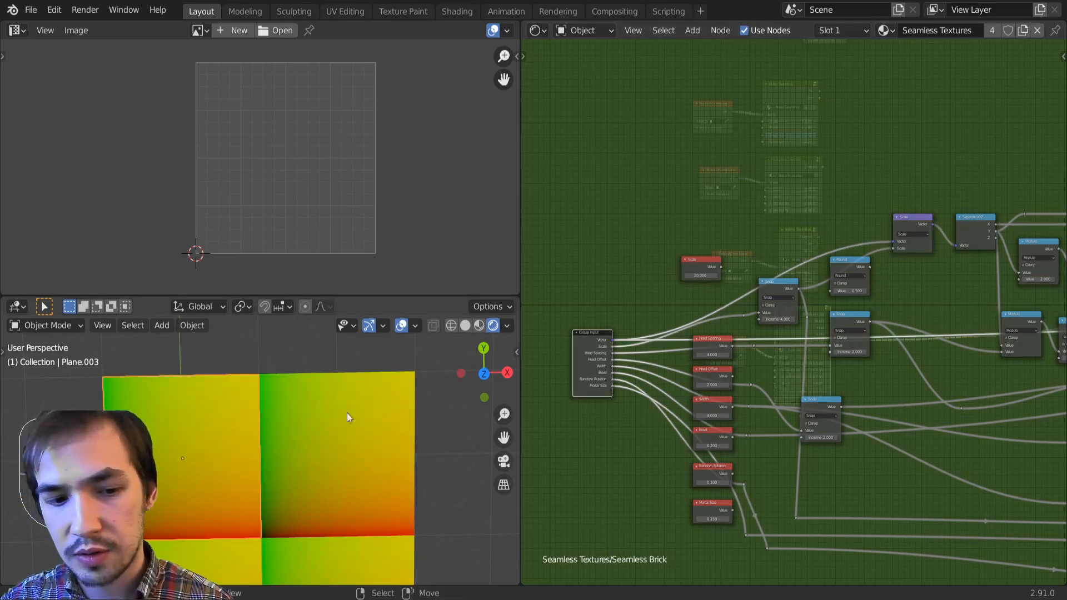
pyautogui.scroll(1, 795, 298)
pyautogui.moveTo(795, 298); pyautogui.dragTo(488, 375, button='middle')
pyautogui.moveTo(928, 319); pyautogui.dragTo(701, 321, button='middle')
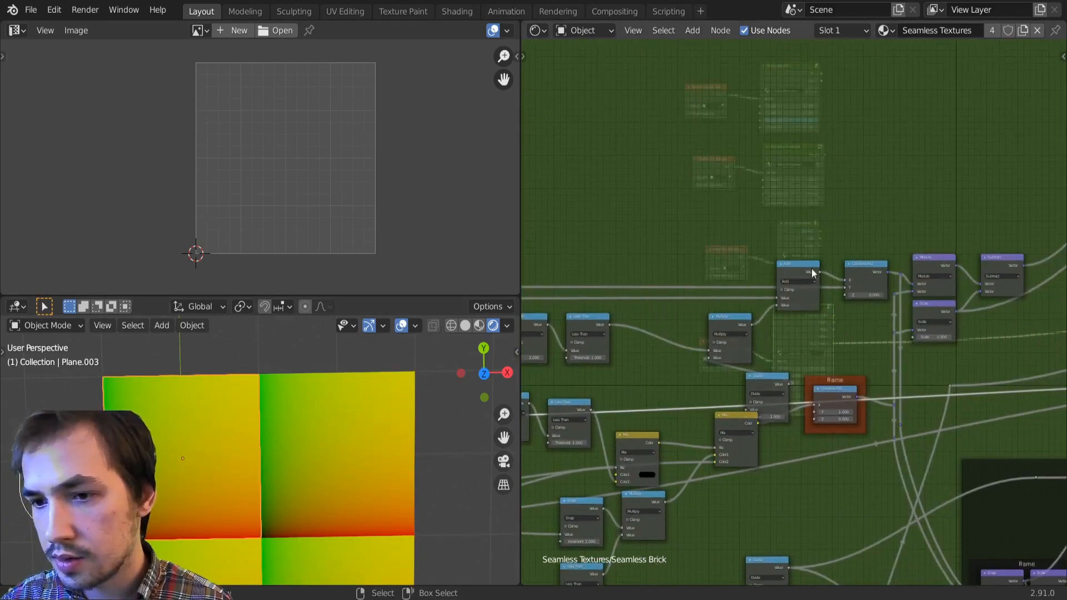
# Step: Preview the vector Modulo node's output to show the coordinates repeating within each brick
pyautogui.keyDown('ctrl'); pyautogui.keyDown('shift'); pyautogui.click(725, 316); pyautogui.keyUp('shift'); pyautogui.keyUp('ctrl')
pyautogui.press('Tab')
pyautogui.press('Tab')
pyautogui.scroll(2, 794, 345)
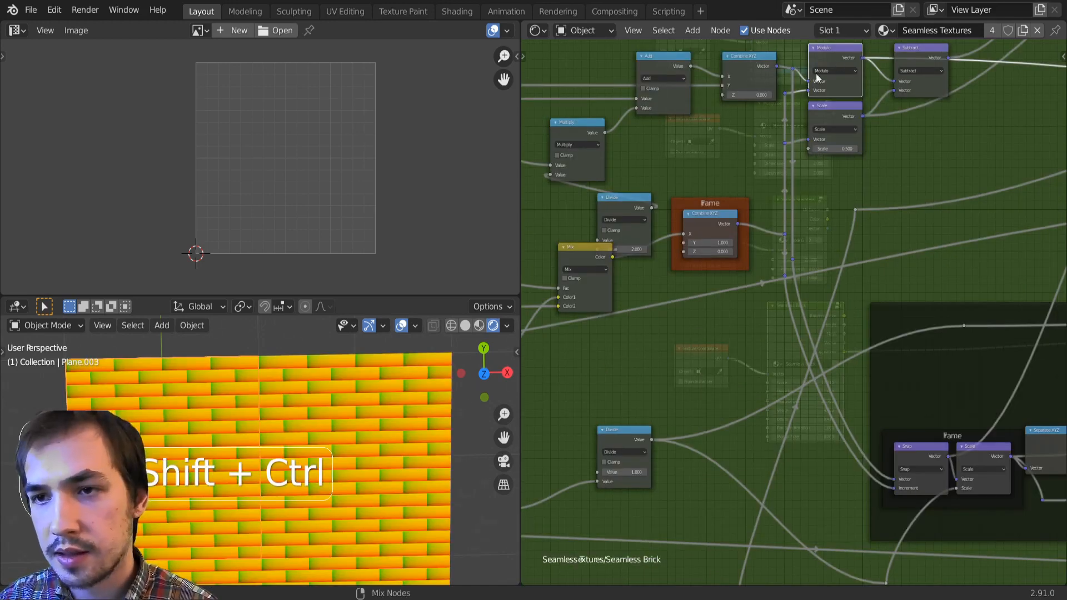
# Step: Preview the vector Snap node's output and look over the nodes in the Make Seamless frame
pyautogui.keyDown('ctrl'); pyautogui.keyDown('shift'); pyautogui.click(916, 455); pyautogui.keyUp('shift'); pyautogui.keyUp('ctrl')
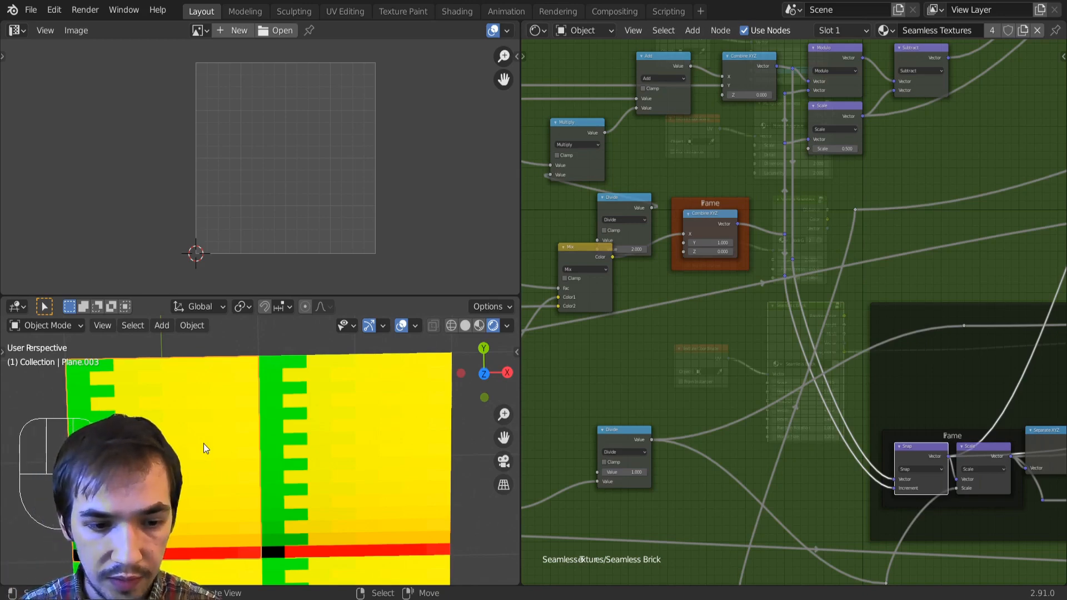
pyautogui.moveTo(983, 443); pyautogui.dragTo(654, 426, button='middle')
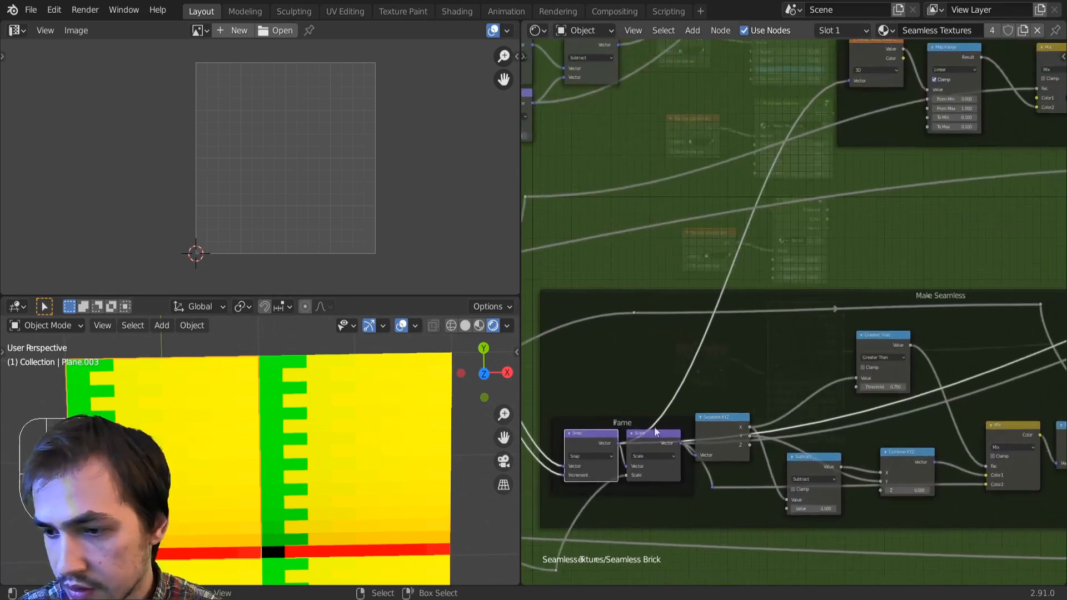
pyautogui.scroll(-6, 782, 434)
pyautogui.scroll(3, 782, 434)
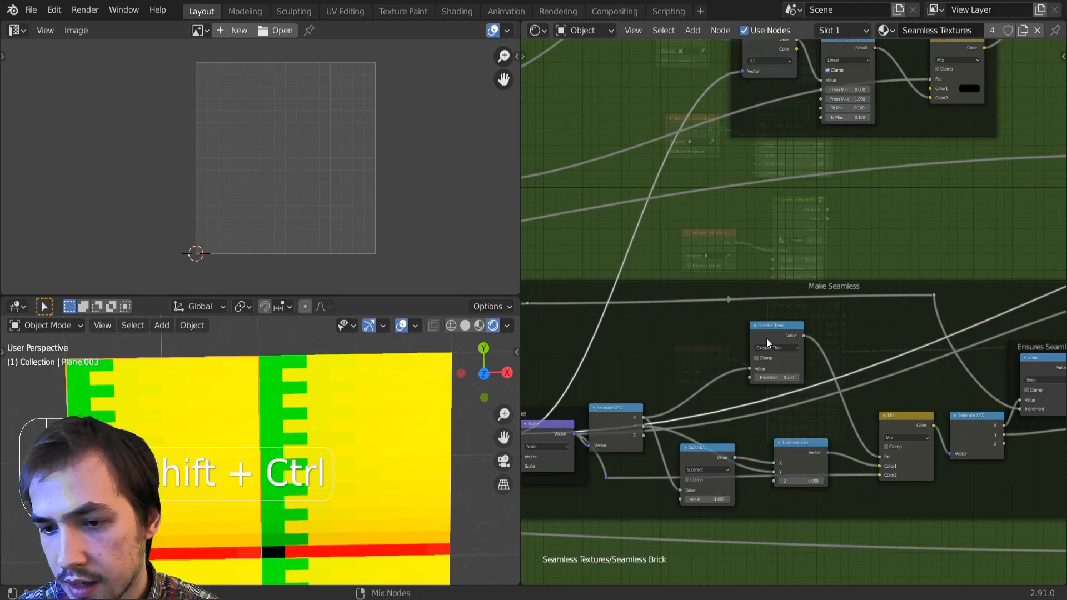
# Step: Preview the Greater Than node's mask and the Mix node's output in the Make Seamless frame on the planes
pyautogui.keyDown('ctrl'); pyautogui.keyDown('shift'); pyautogui.click(767, 336); pyautogui.keyUp('shift'); pyautogui.keyUp('ctrl')
pyautogui.scroll(3, 702, 474)
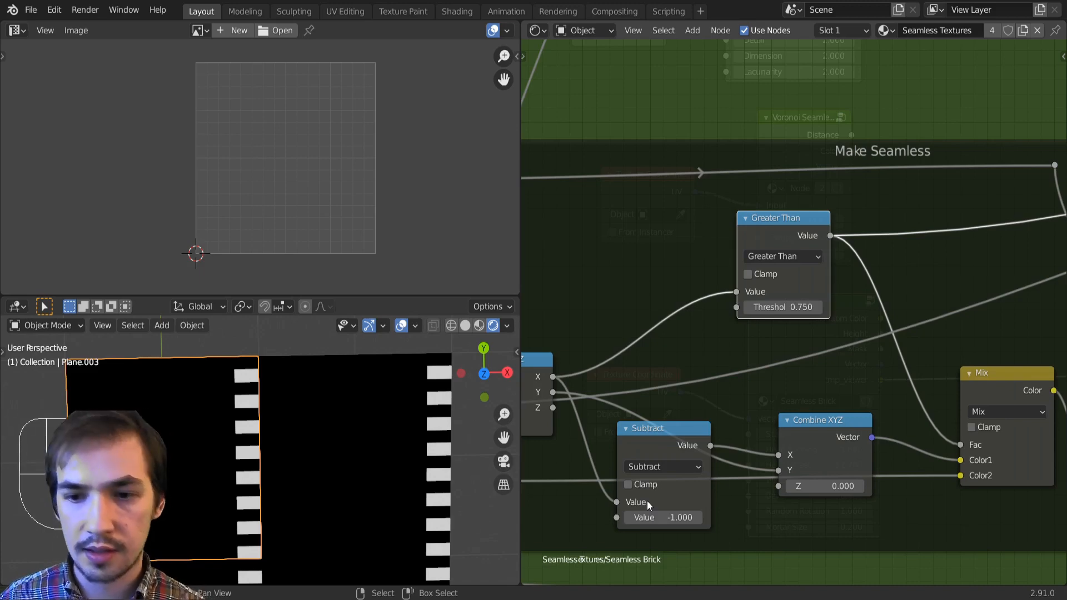
pyautogui.keyDown('ctrl'); pyautogui.keyDown('shift'); pyautogui.click(966, 481); pyautogui.keyUp('shift'); pyautogui.keyUp('ctrl')
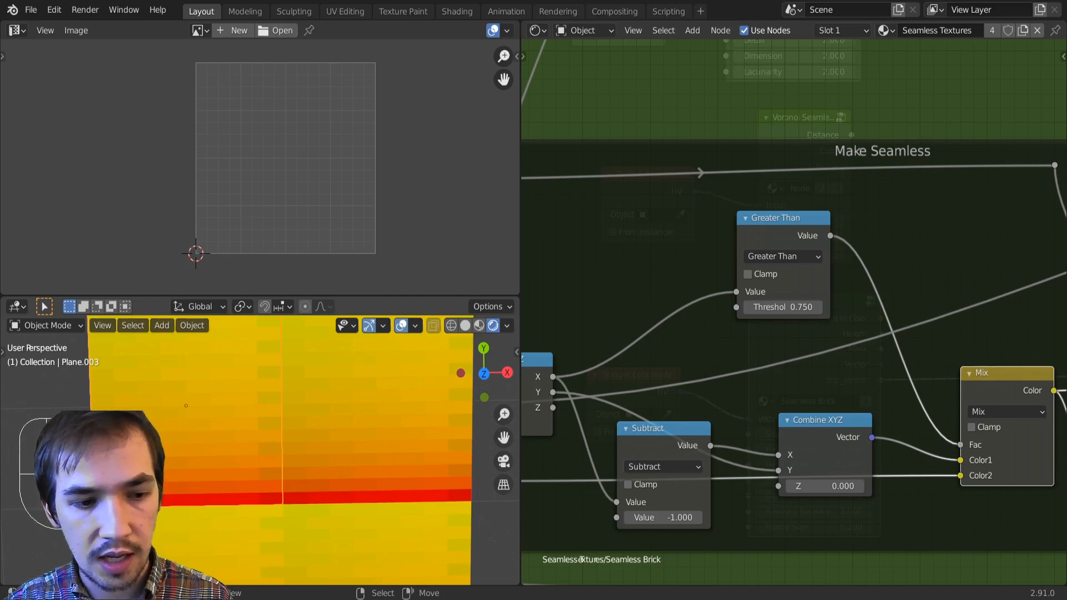
pyautogui.scroll(3, 285, 458)
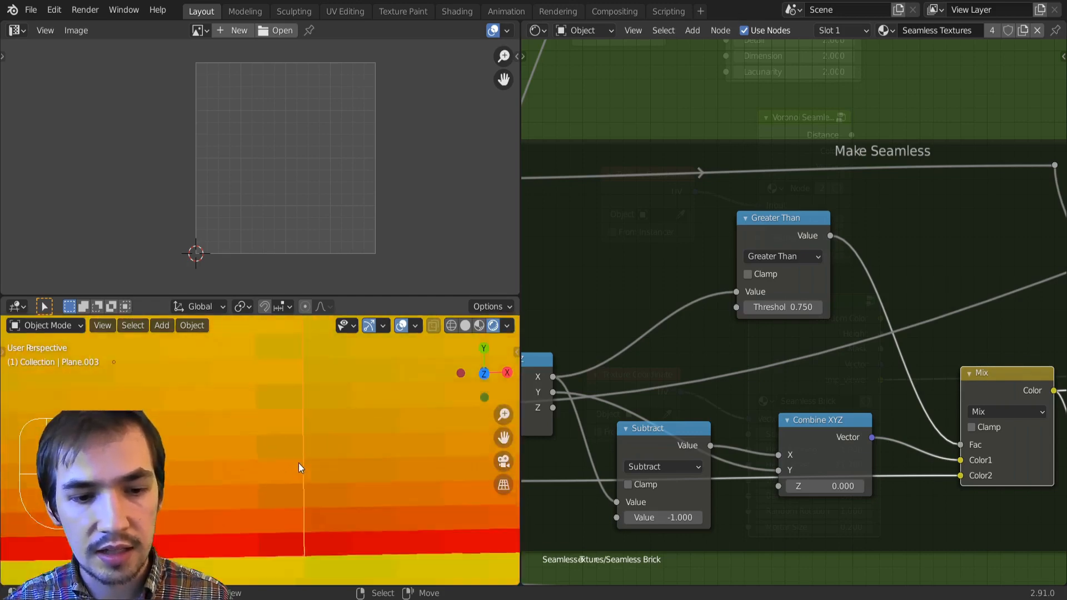
# Step: Preview in turn the Ensures Seamless Snap node, the Combine XYZ node after it, and the White Noise Texture's Value output
pyautogui.scroll(-6, 973, 443)
pyautogui.moveTo(986, 401); pyautogui.dragTo(762, 421, button='middle')
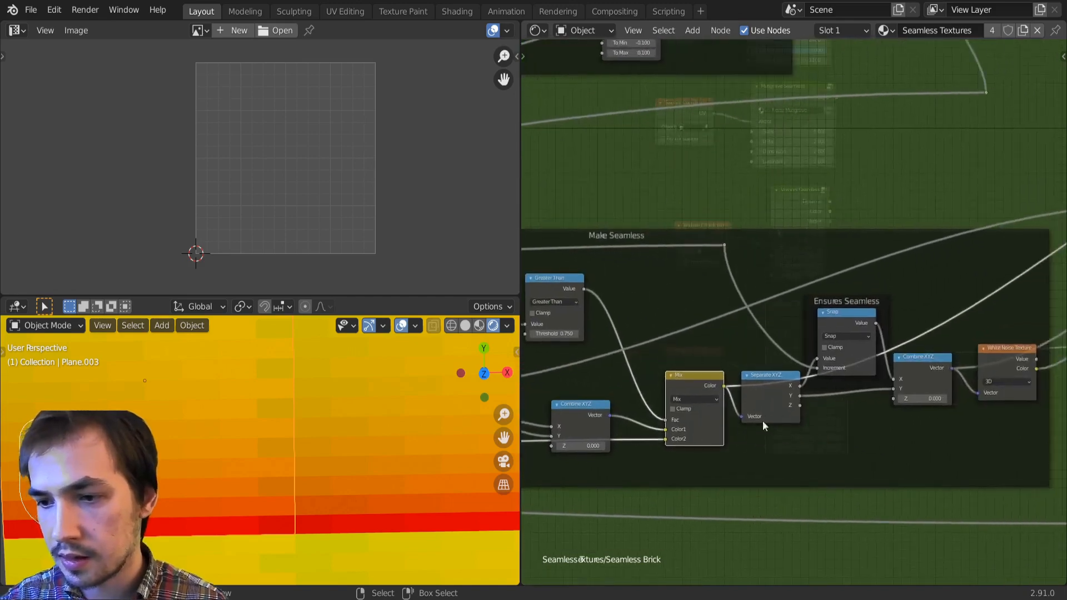
pyautogui.keyDown('ctrl'); pyautogui.keyDown('shift'); pyautogui.click(845, 322); pyautogui.keyUp('shift'); pyautogui.keyUp('ctrl')
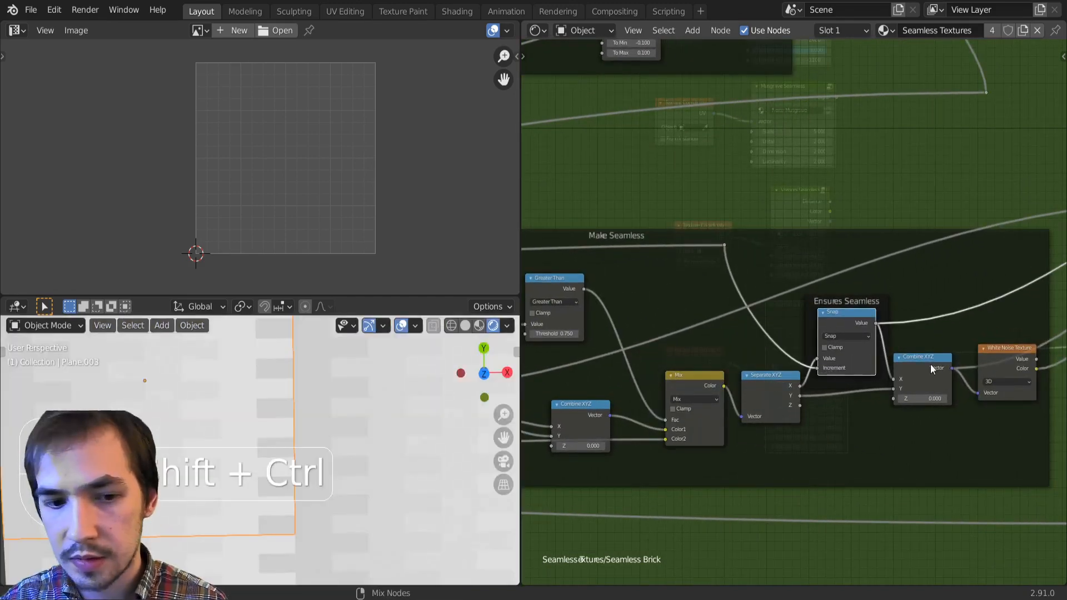
pyautogui.keyDown('ctrl'); pyautogui.keyDown('shift'); pyautogui.click(930, 364); pyautogui.keyUp('shift'); pyautogui.keyUp('ctrl')
pyautogui.keyDown('ctrl'); pyautogui.keyDown('shift'); pyautogui.click(984, 365); pyautogui.keyUp('shift'); pyautogui.keyUp('ctrl')
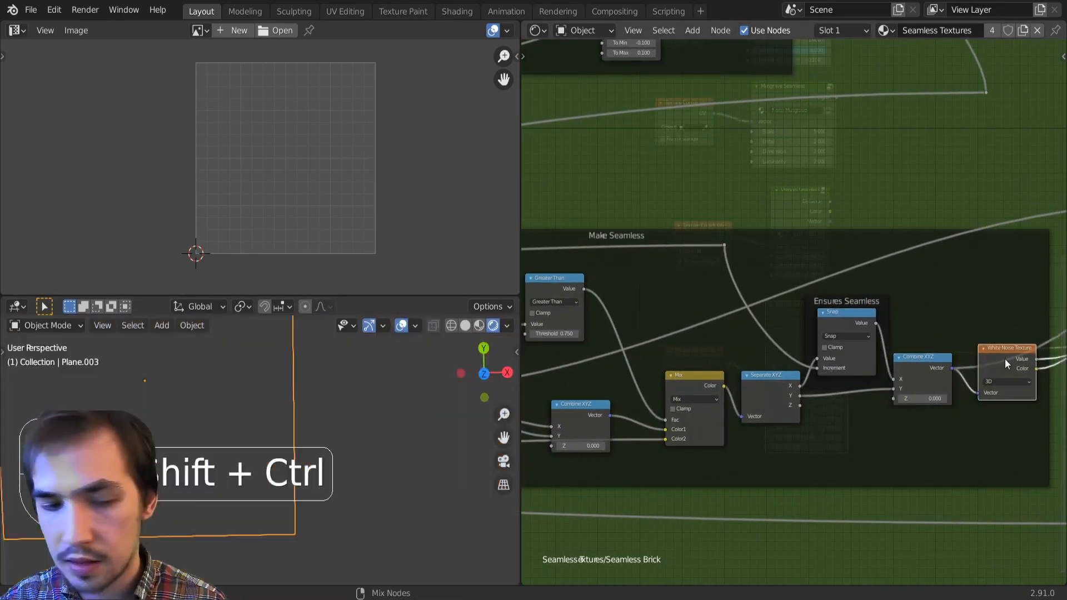
pyautogui.press('KP_Decimal')
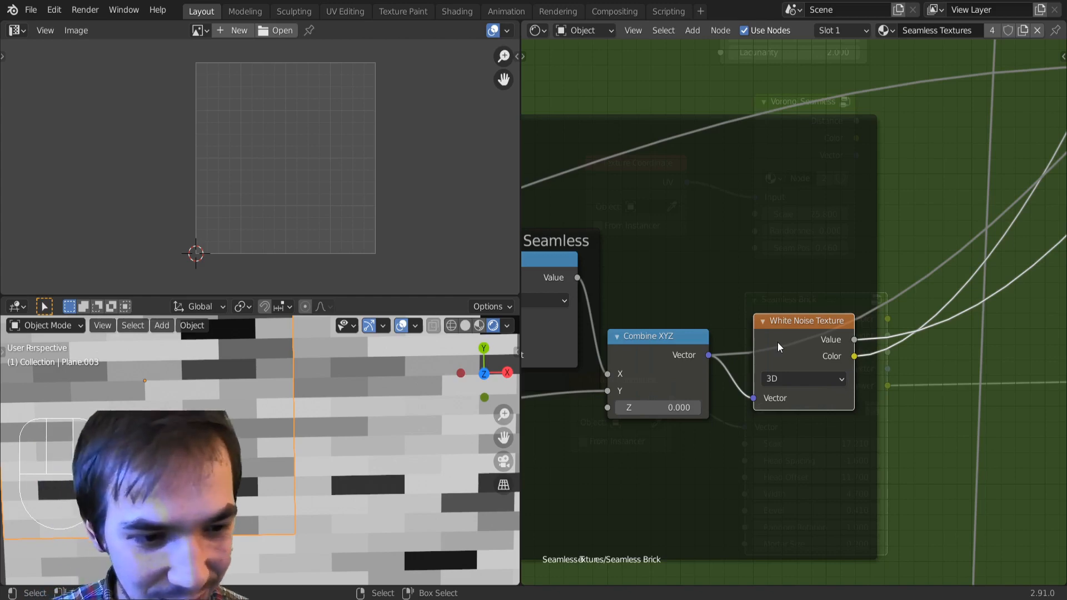
# Step: Compare the Combine XYZ vector with the White Noise Texture's random brick values on the planes, and exit the Seamless Brick group
pyautogui.keyDown('ctrl'); pyautogui.keyDown('shift'); pyautogui.click(692, 350); pyautogui.keyUp('shift'); pyautogui.keyUp('ctrl')
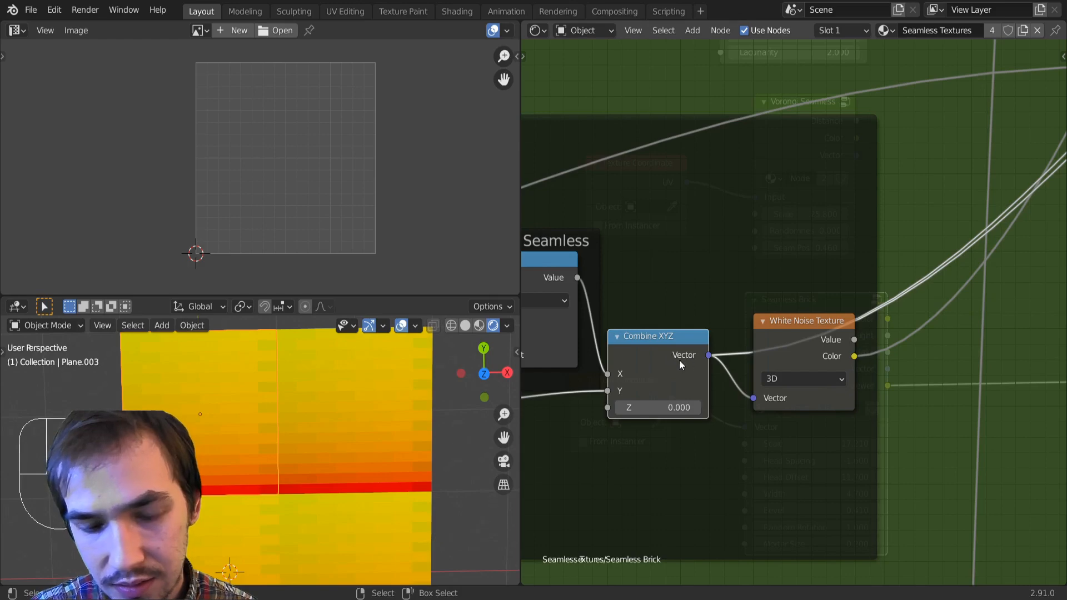
pyautogui.keyDown('ctrl'); pyautogui.keyDown('shift'); pyautogui.click(824, 346); pyautogui.keyUp('shift'); pyautogui.keyUp('ctrl')
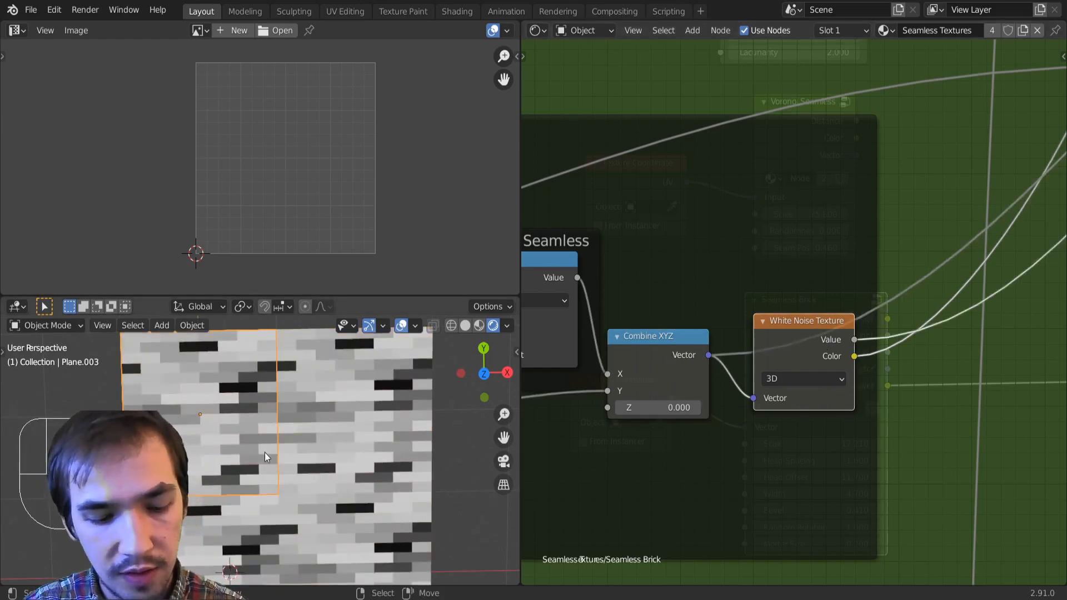
pyautogui.press('Tab')
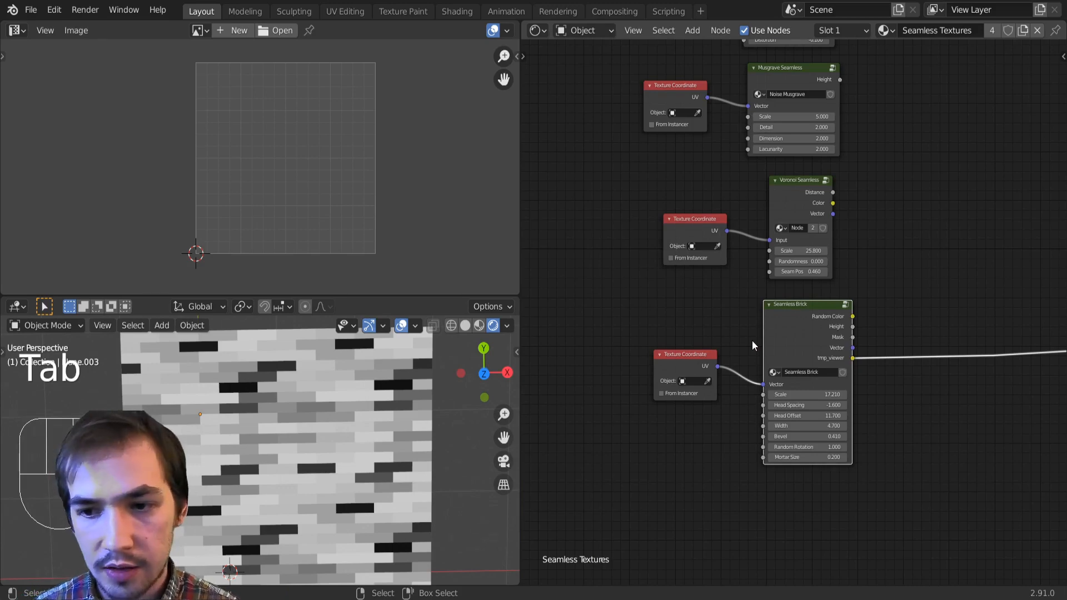